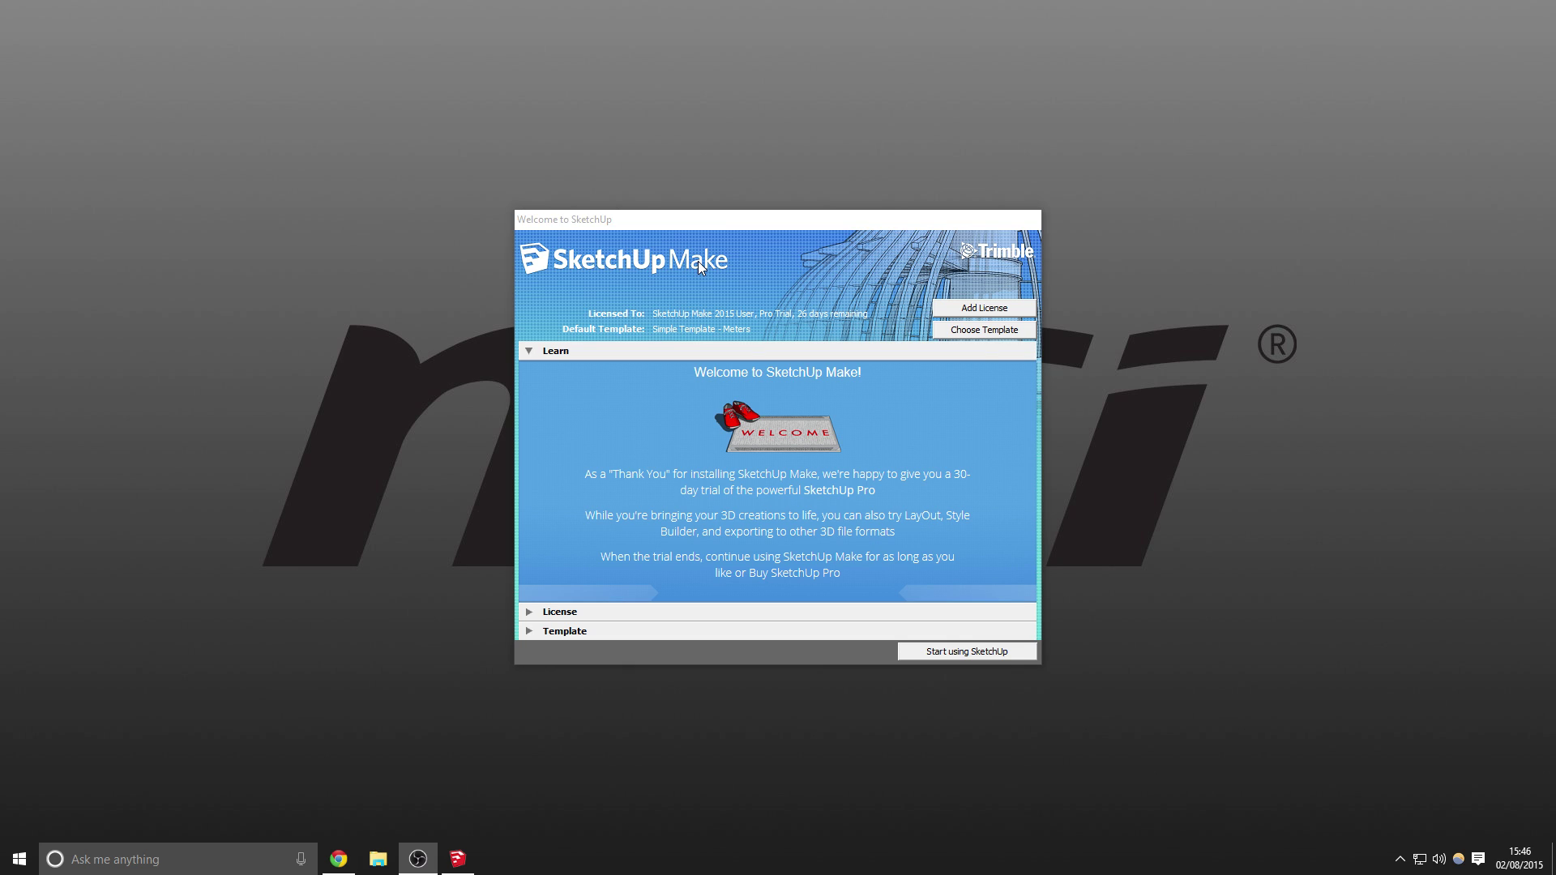
Start a new model from the SketchUp welcome screen
left_click(755, 317)
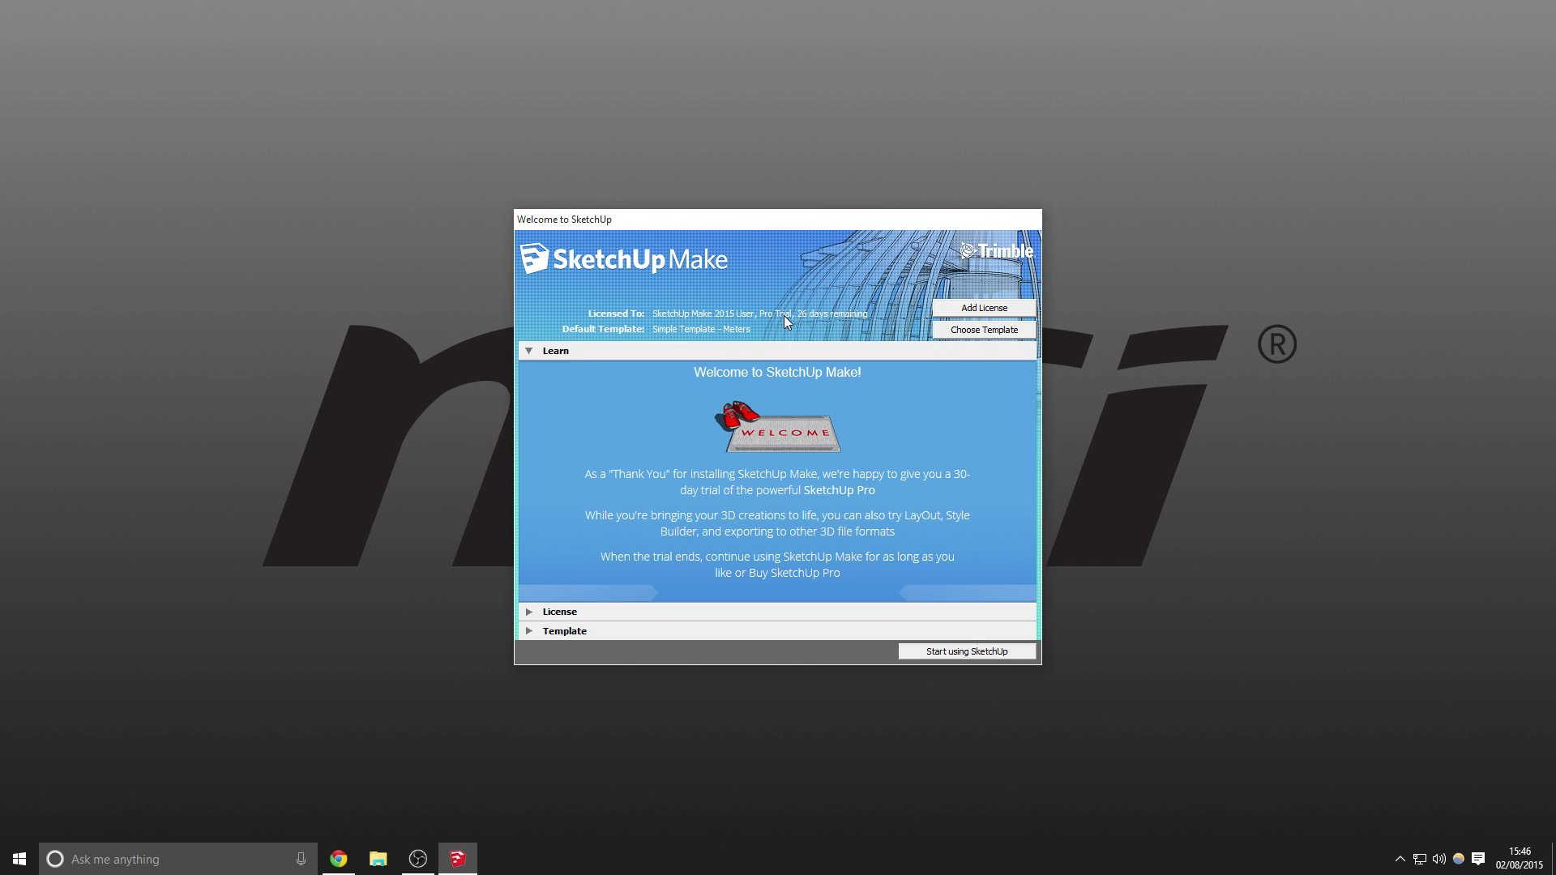
left_click(946, 648)
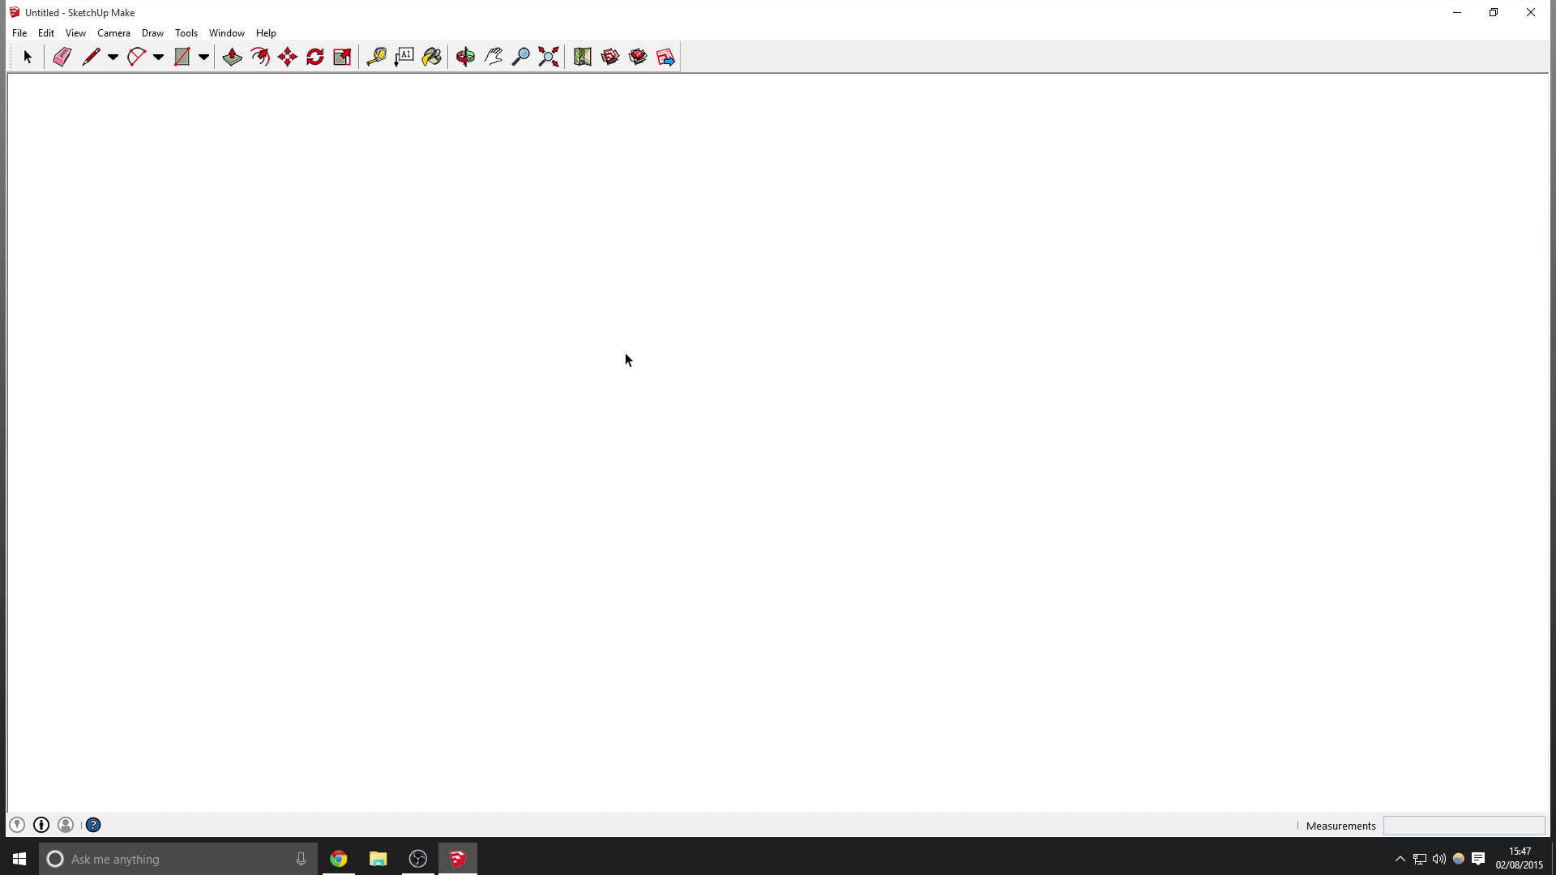
scroll(680, 292, "up", 5)
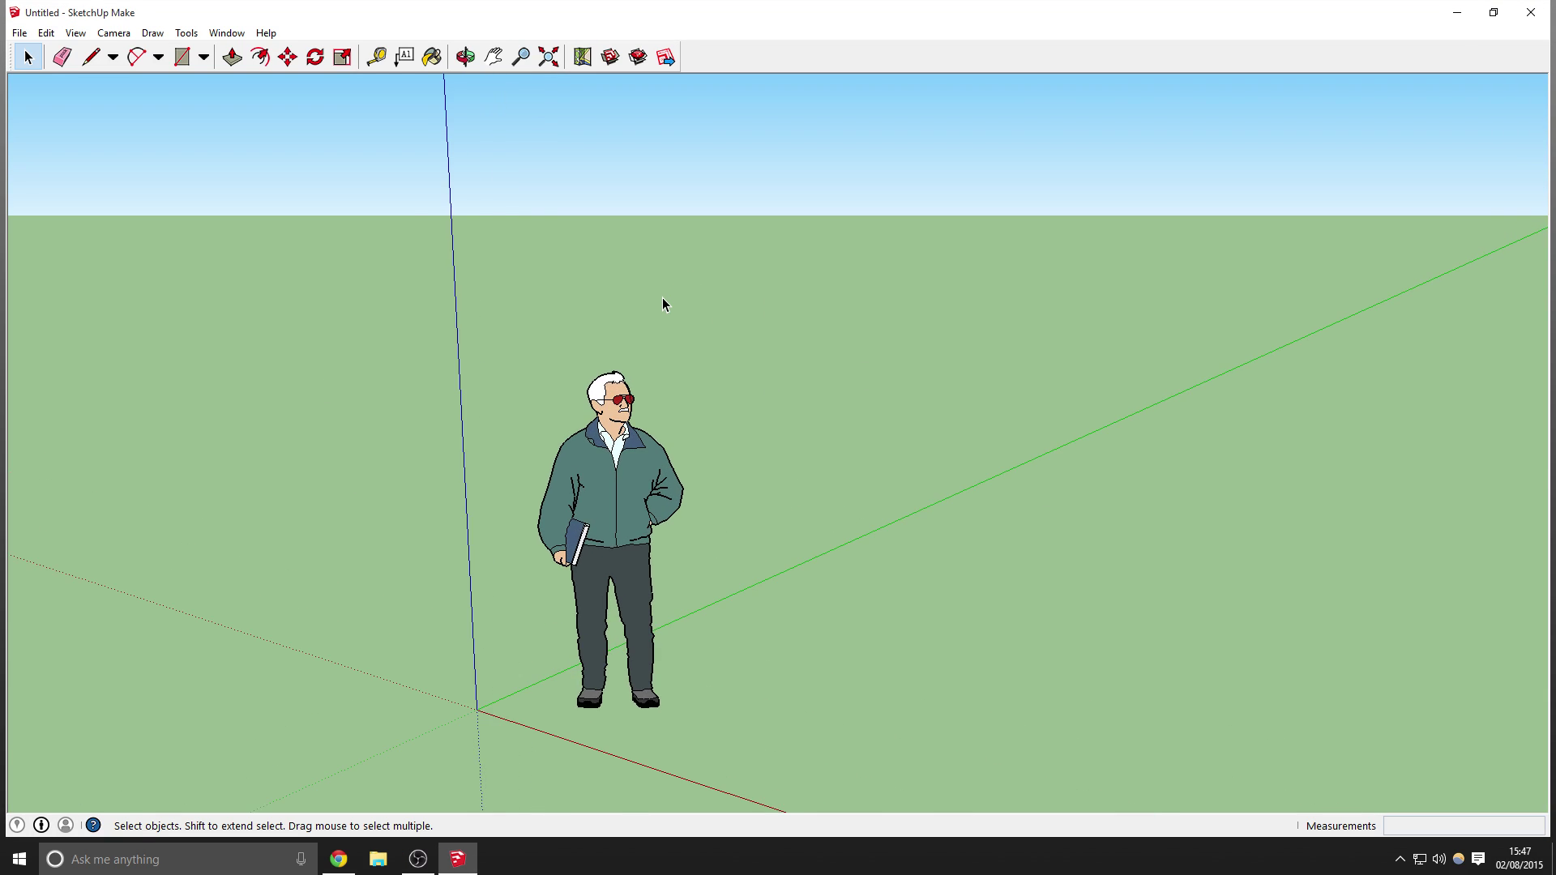
scroll(600, 425, "up", 3)
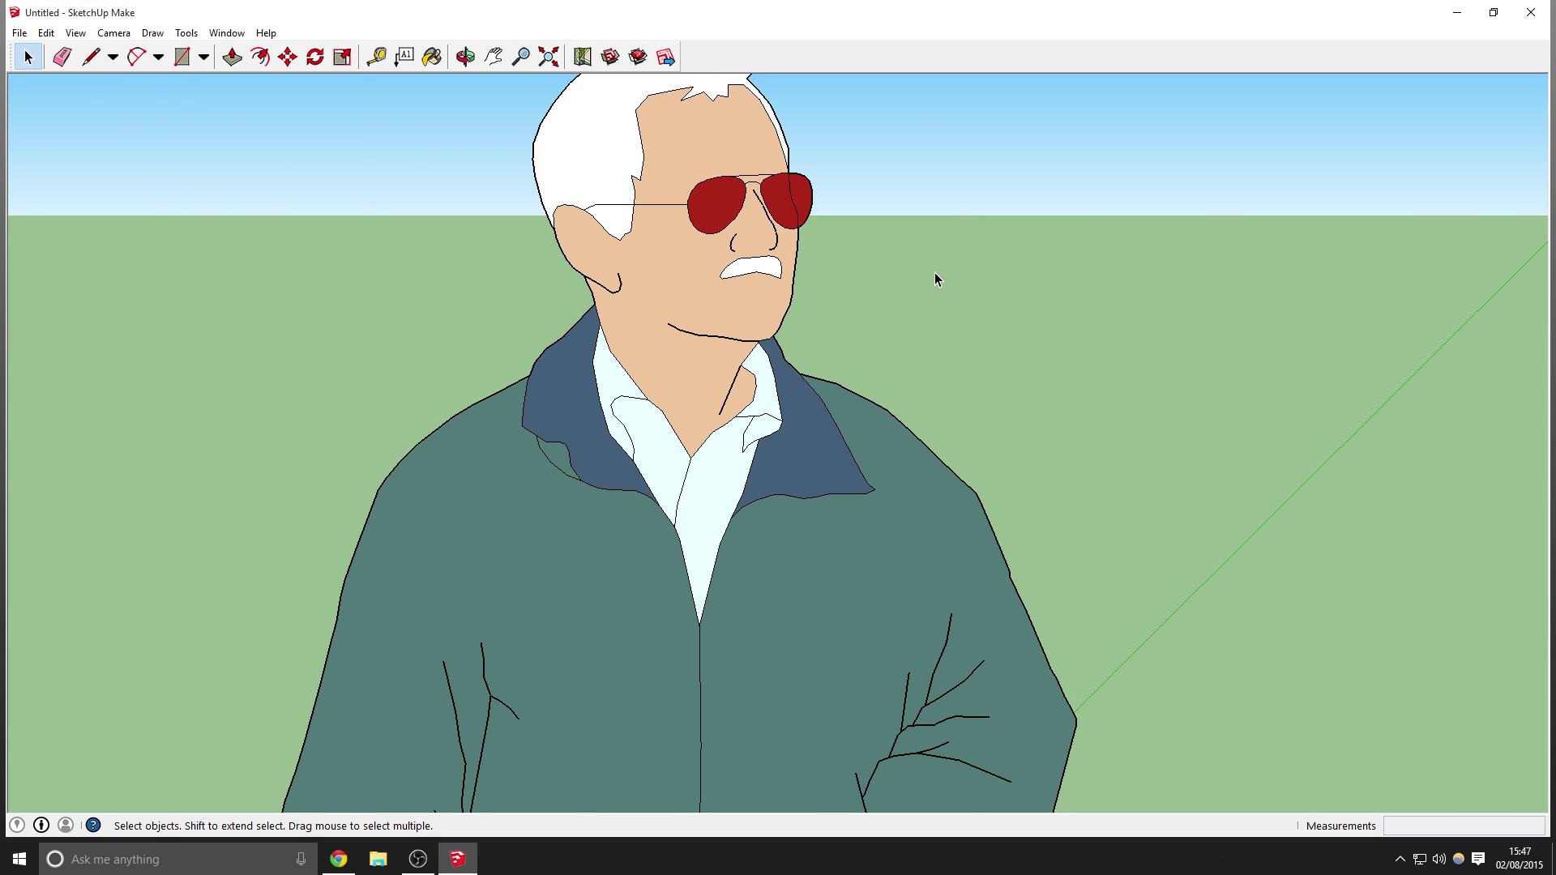
Select the standing person figure and delete it from the scene
middle_click_drag(938, 344, 1418, 368)
scroll(1418, 368, "down", 10)
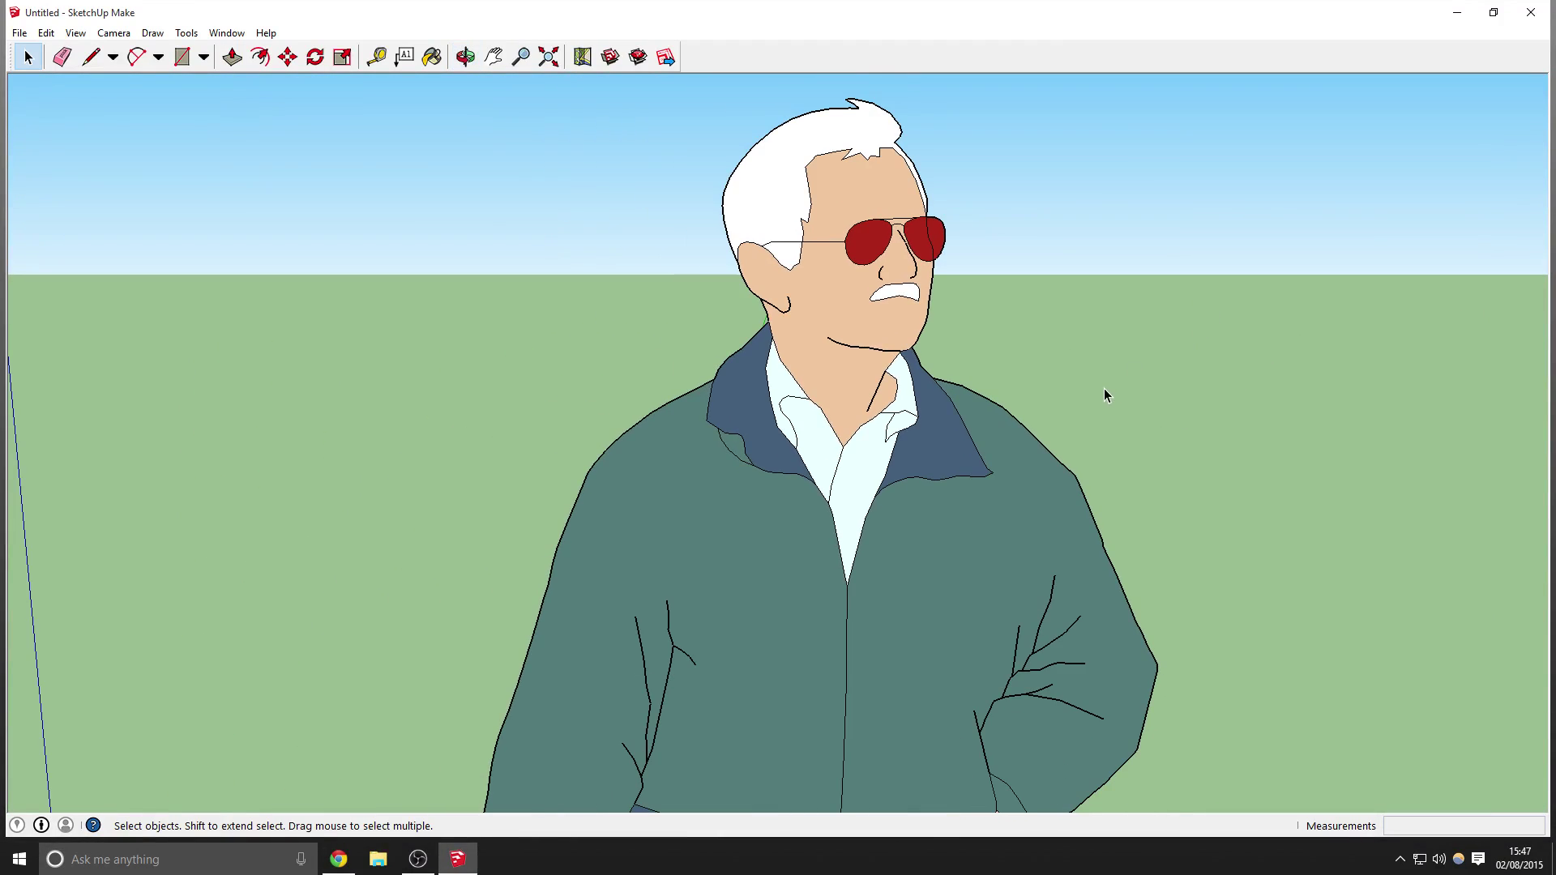
middle_click_drag(1140, 620, 712, 461)
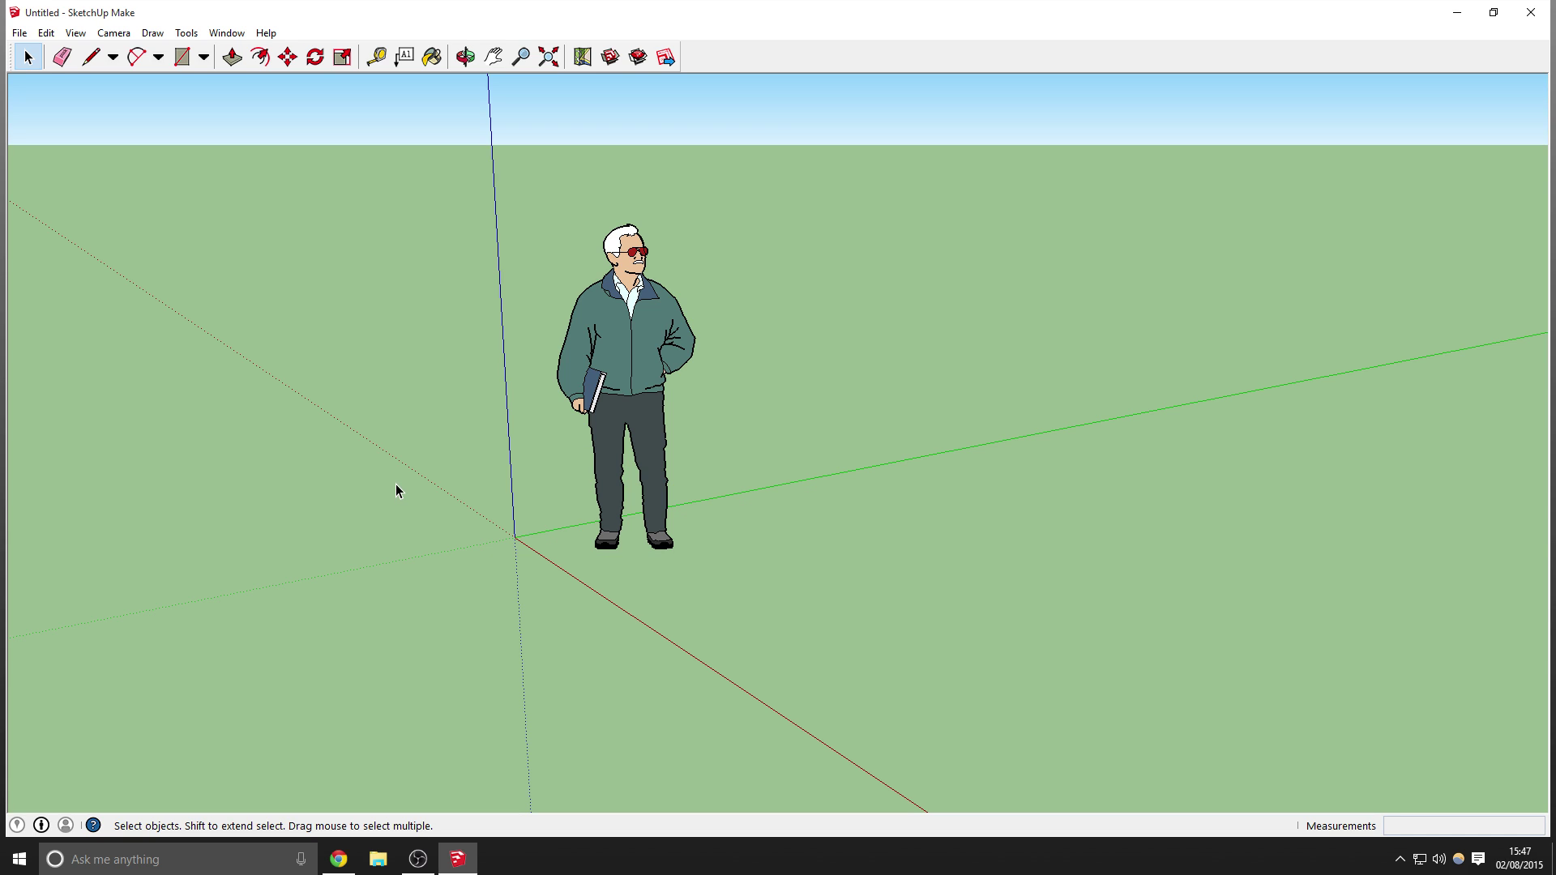
mouse_move(396, 487)
middle_mouse_down()
mouse_move(386, 503)
mouse_move(422, 487)
middle_mouse_up()
left_click(597, 402)
key("Delete")
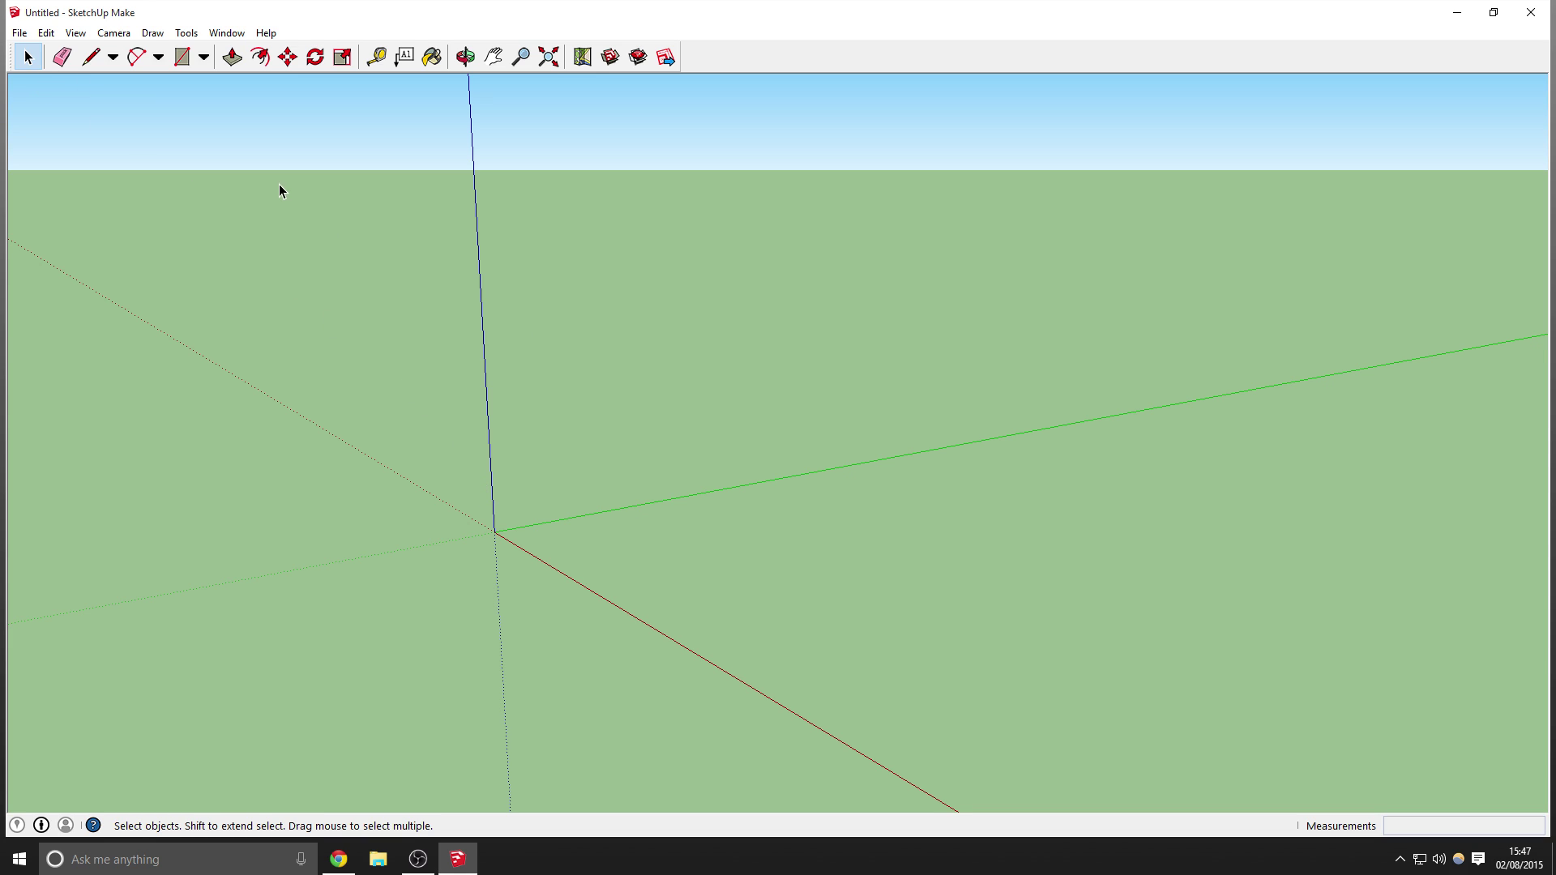
left_click(61, 57)
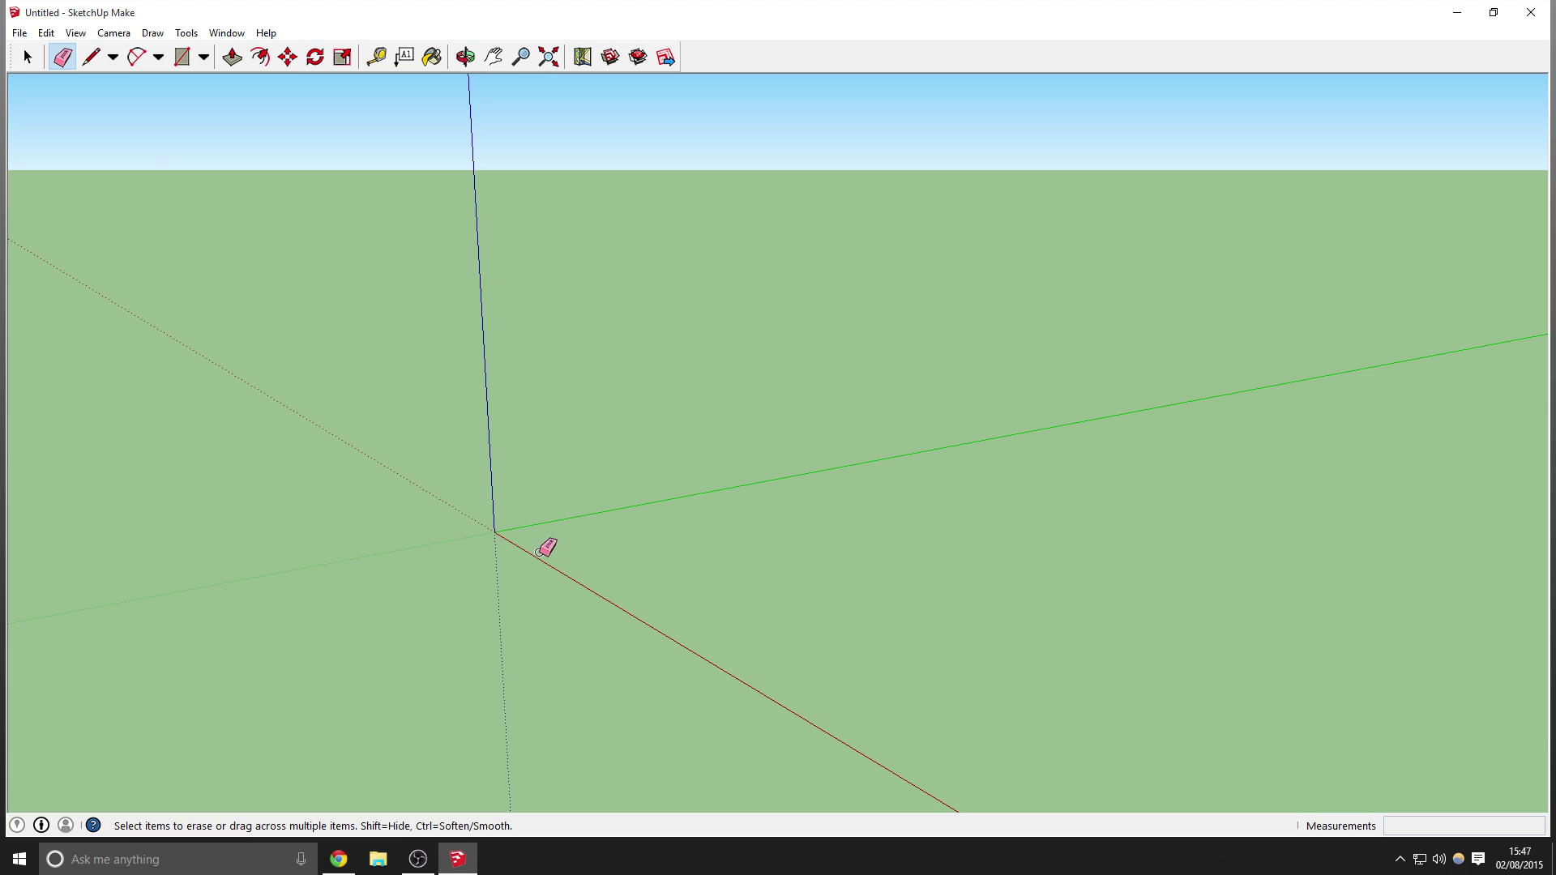
left_click(91, 57)
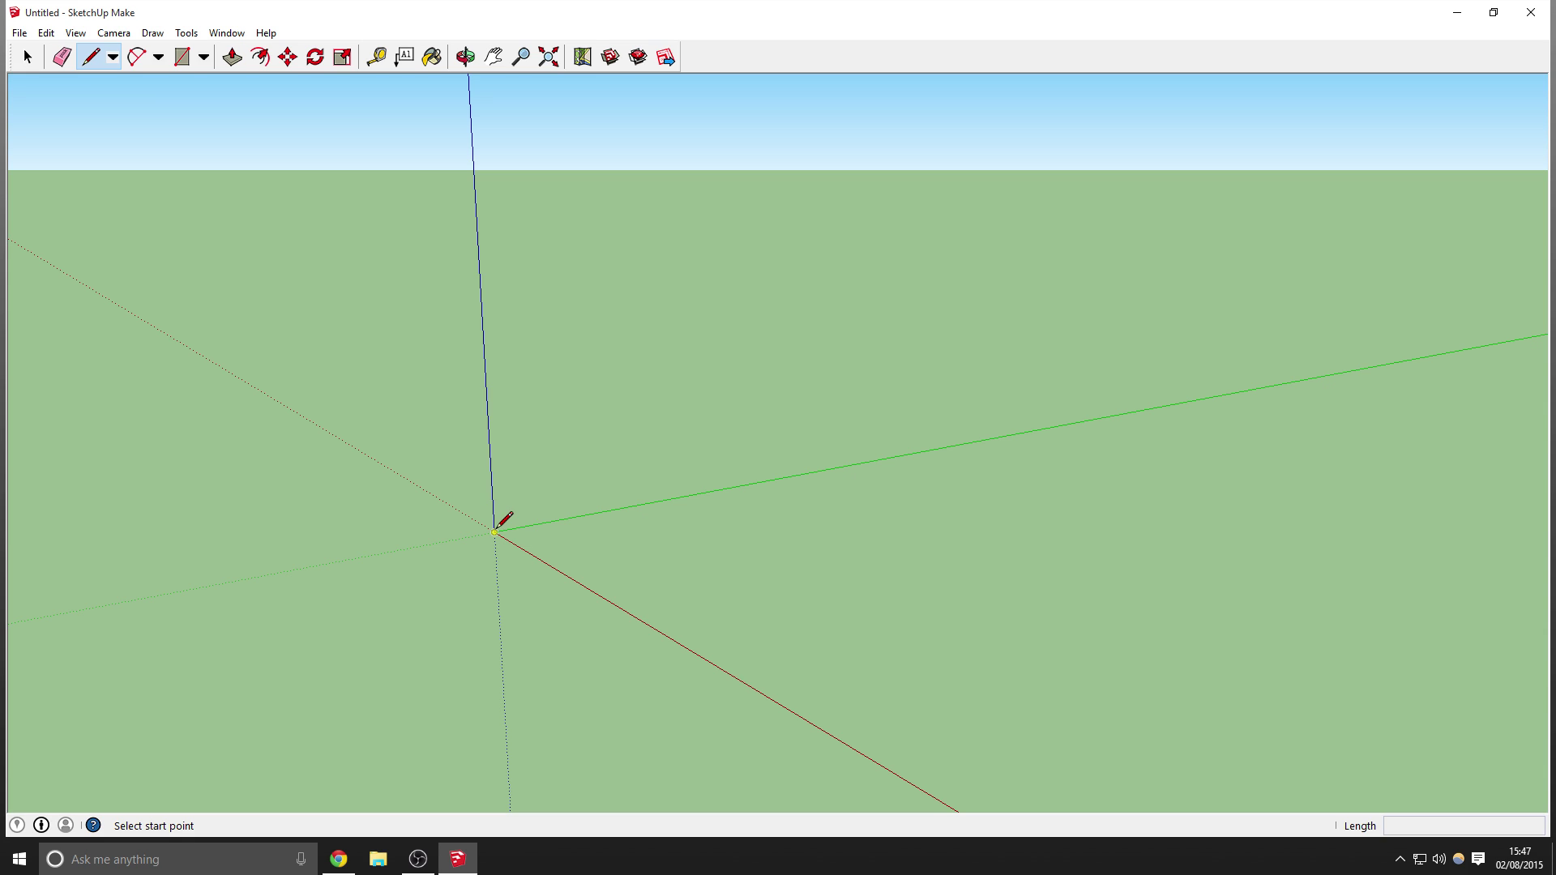
left_click_drag(494, 532, 571, 518)
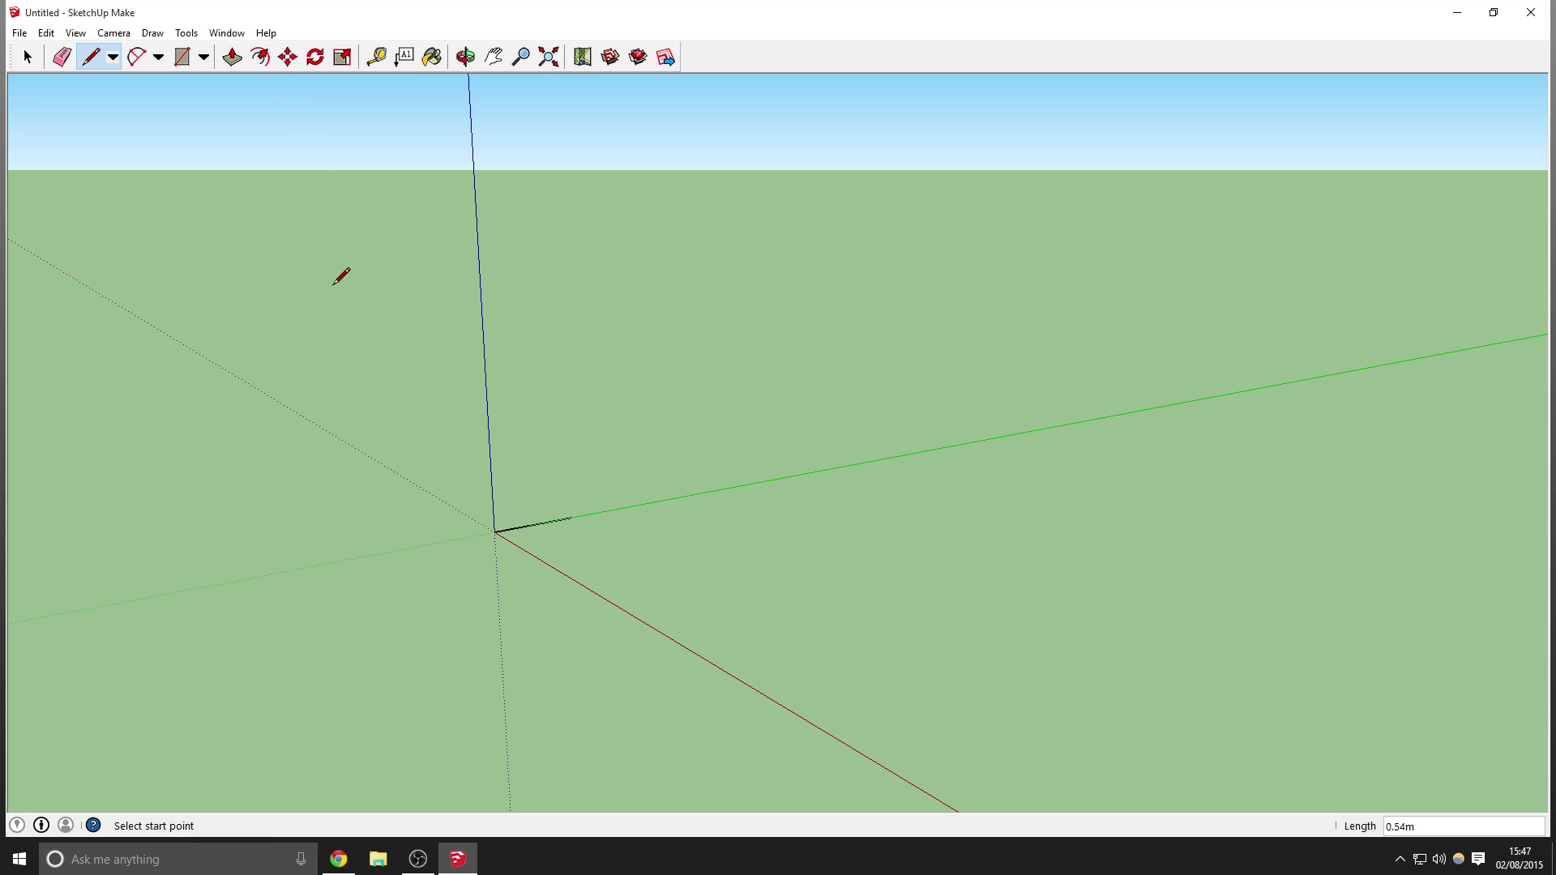
key("ctrl+z")
left_click(182, 57)
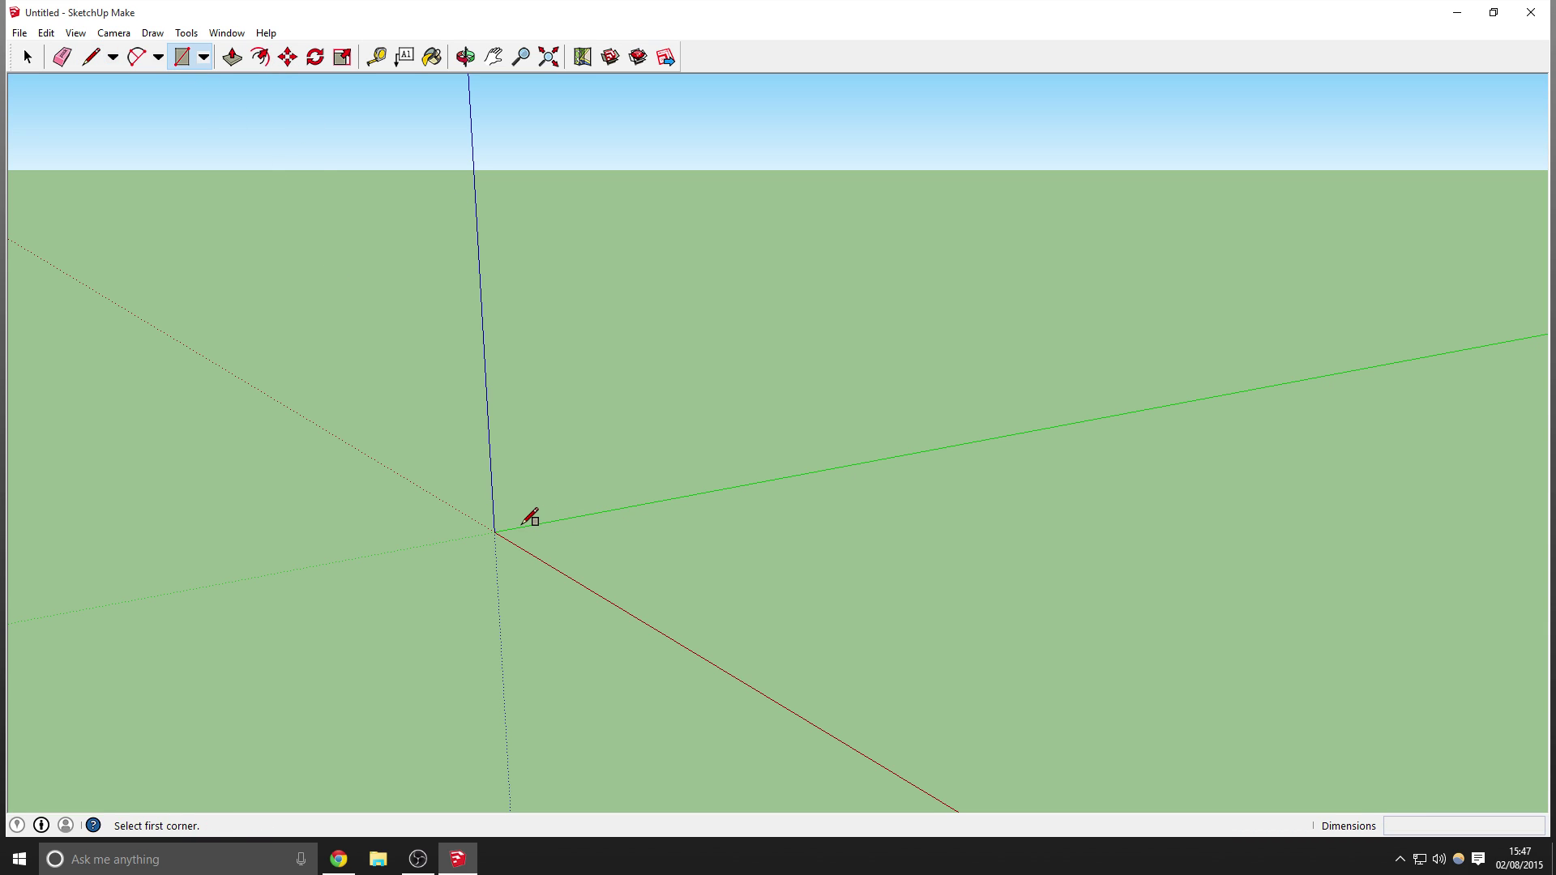
left_click_drag(494, 532, 739, 562)
left_click(233, 57)
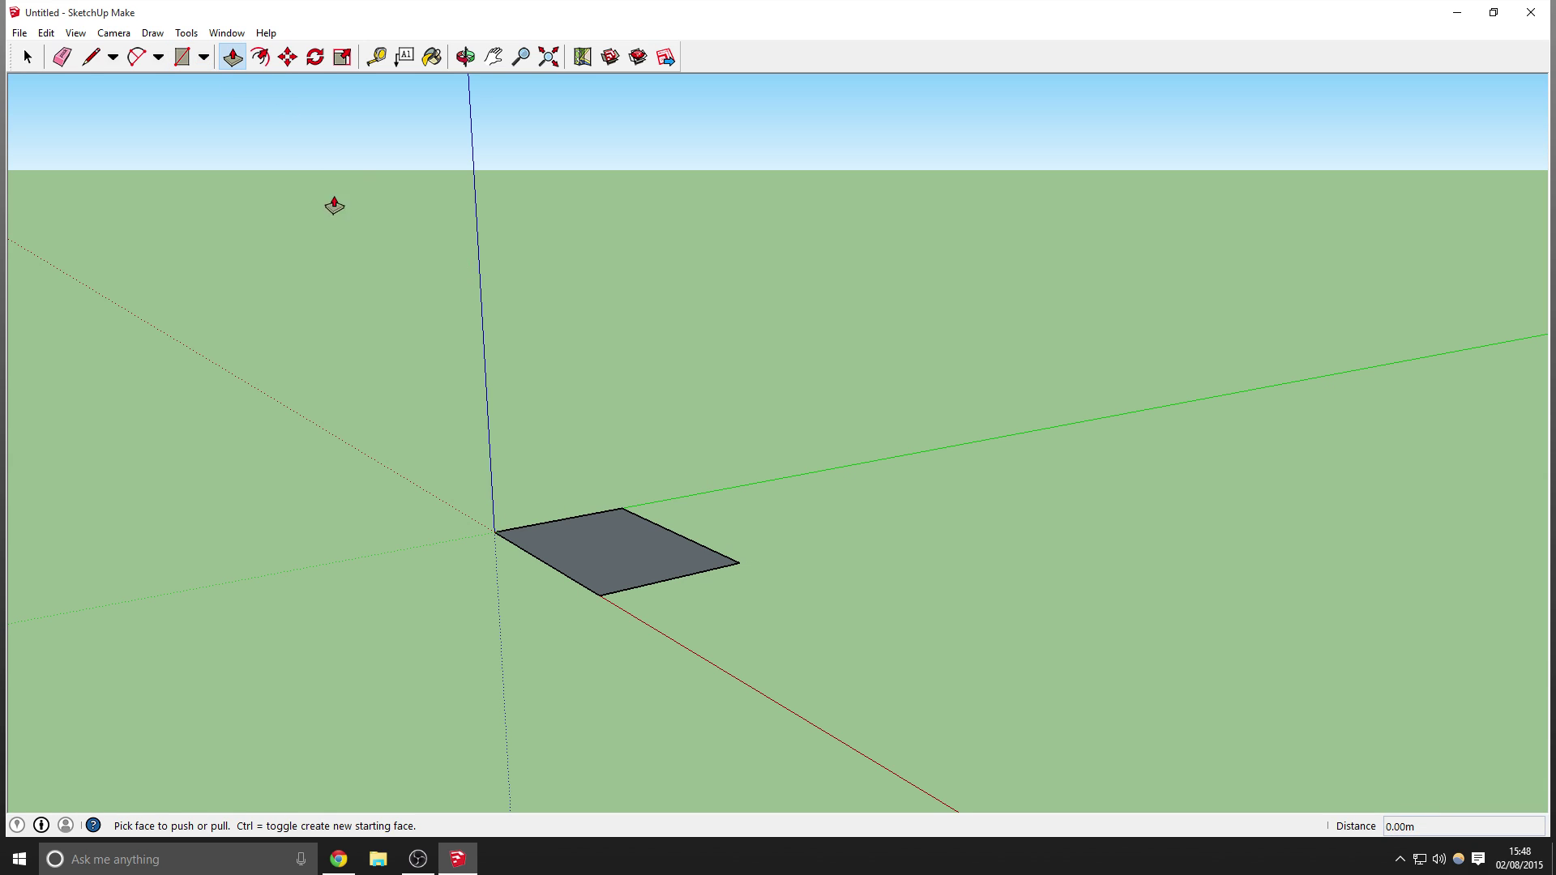
left_click_drag(616, 551, 618, 364)
left_click_drag(619, 483, 605, 372)
key("o")
left_click_drag(780, 351, 774, 362)
key("p")
left_click_drag(729, 365, 840, 399)
key("l")
left_click(29, 59)
left_click_drag(360, 339, 921, 691)
key("m")
left_click(493, 537)
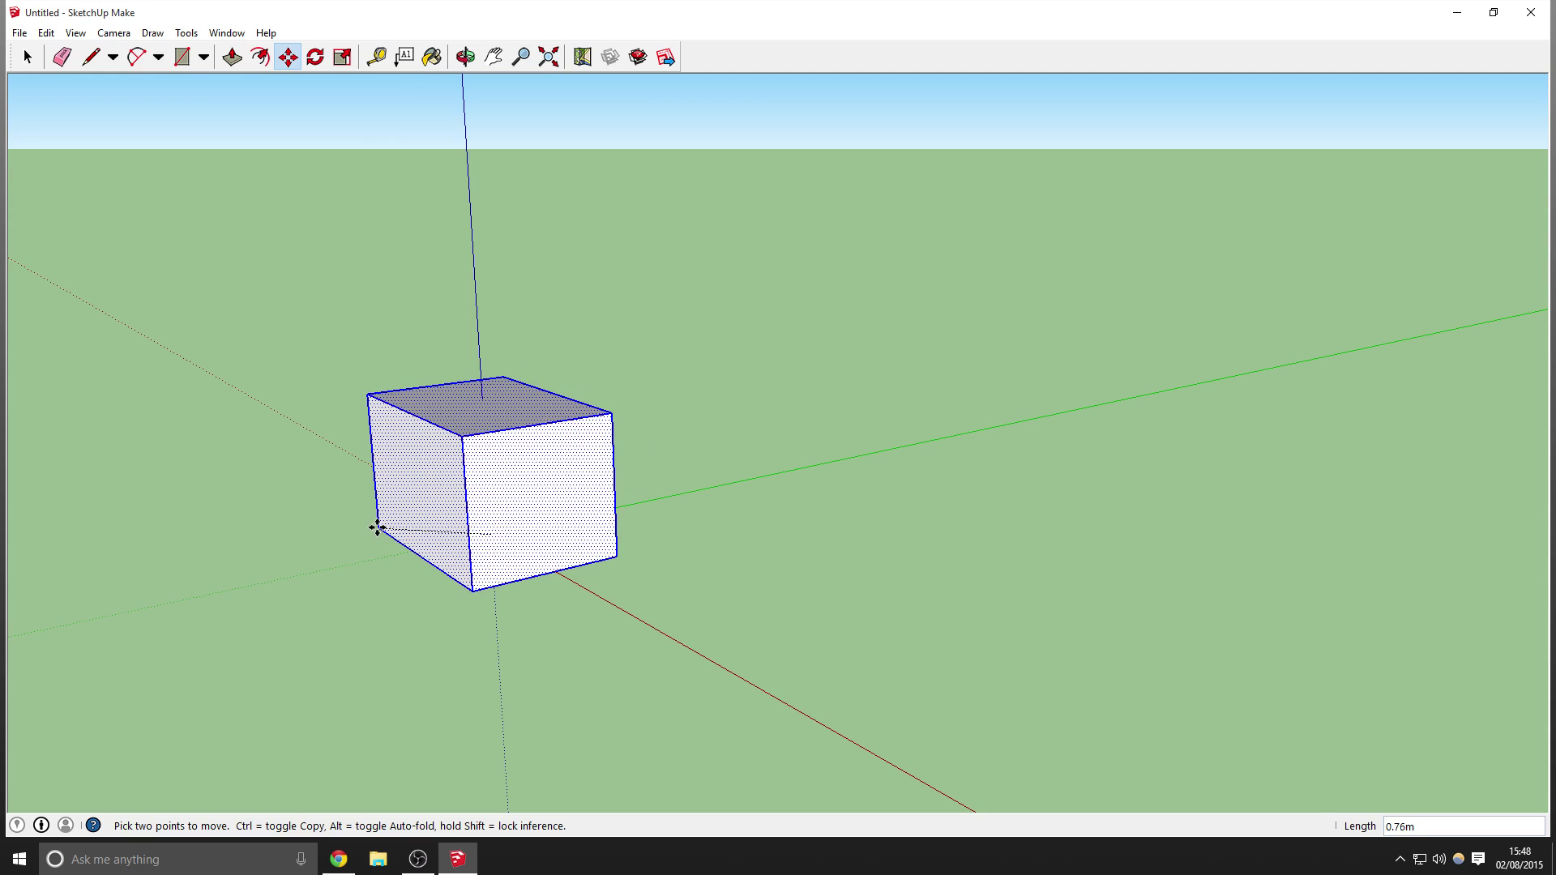
key("Escape")
key("ctrl+z")
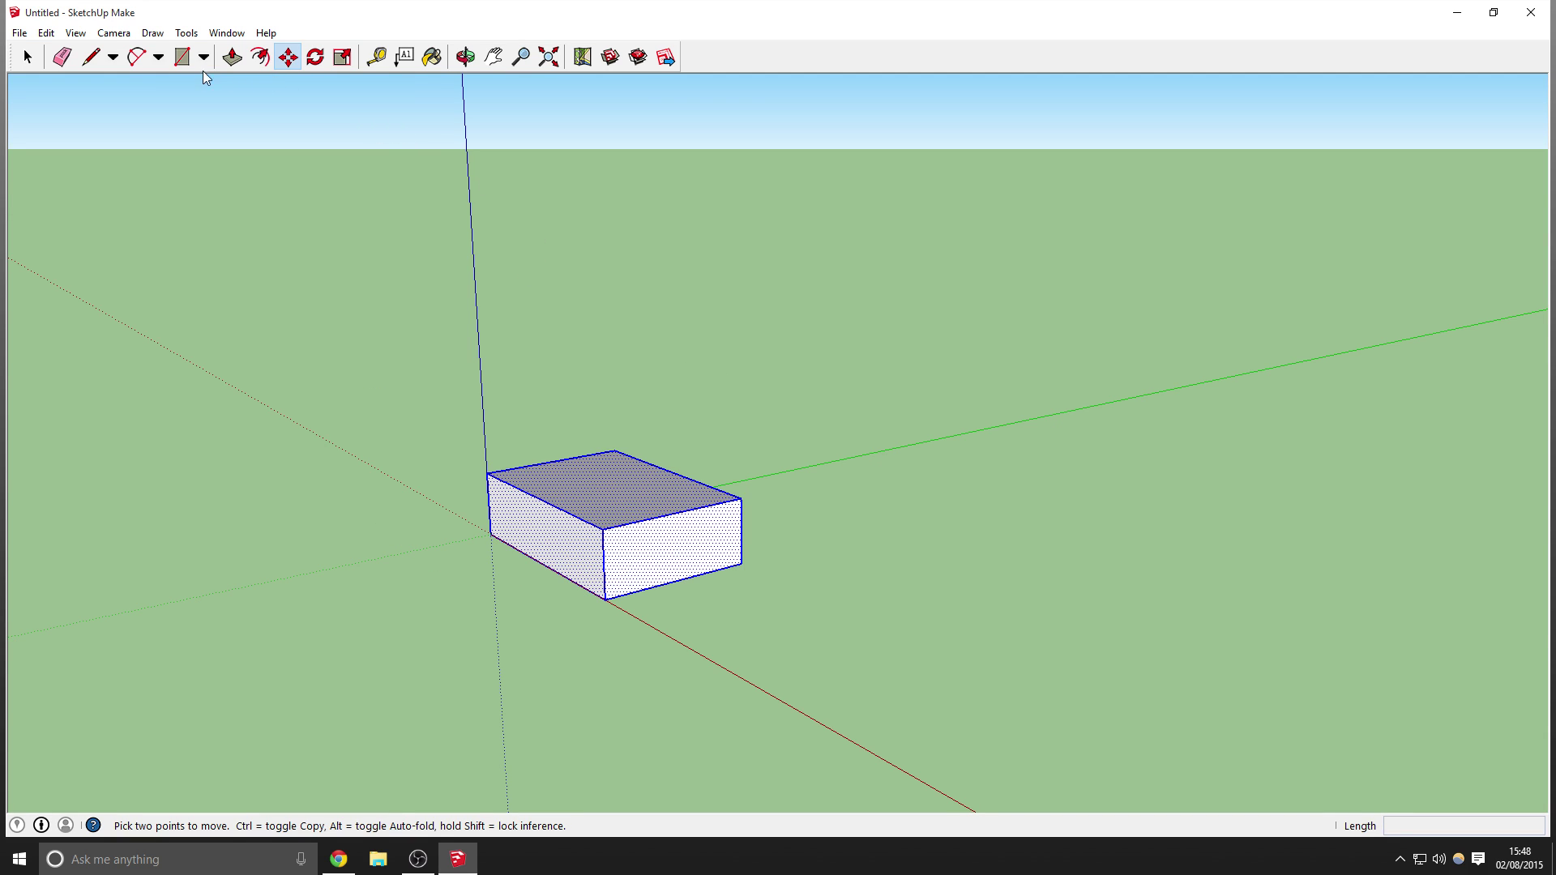
key("ctrl+z")
left_click(181, 57)
key("ctrl+z")
left_click(385, 473)
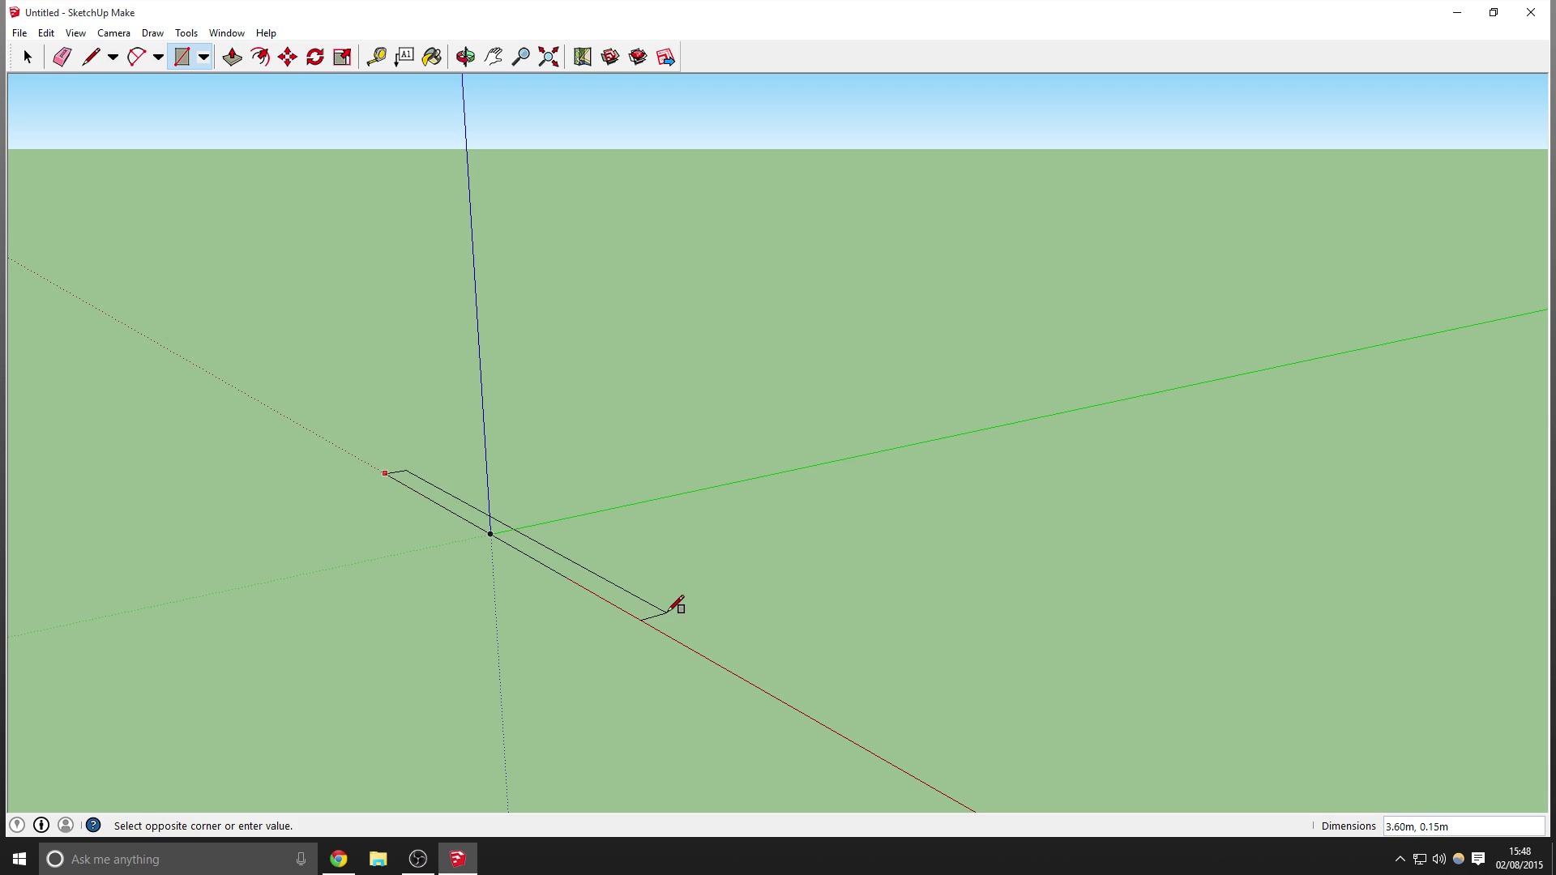
left_click(727, 569)
left_click(385, 472)
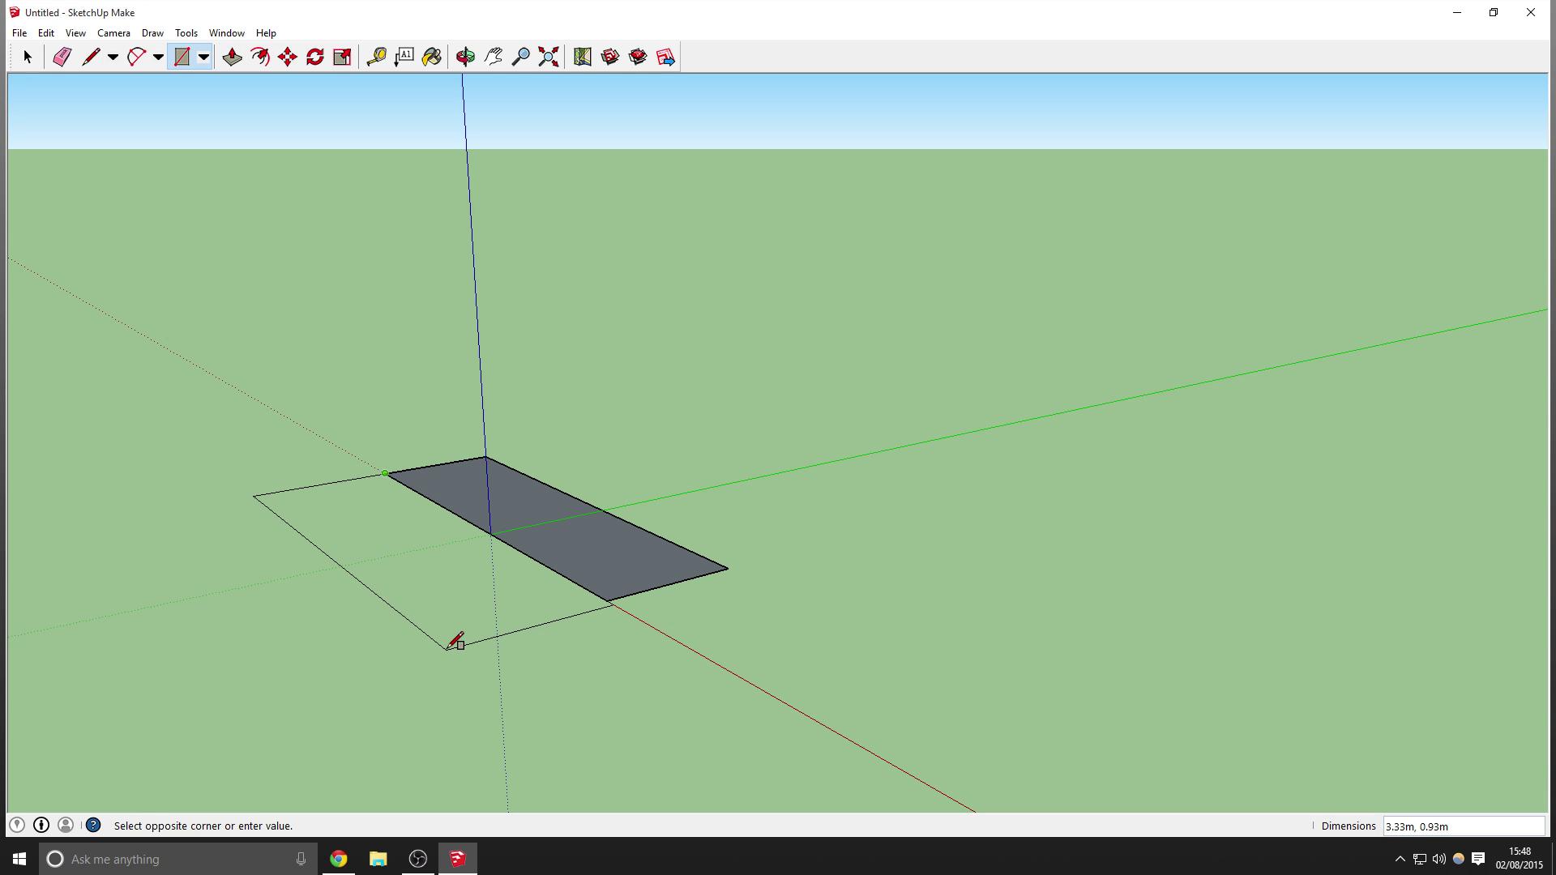
left_click(430, 649)
left_click(61, 57)
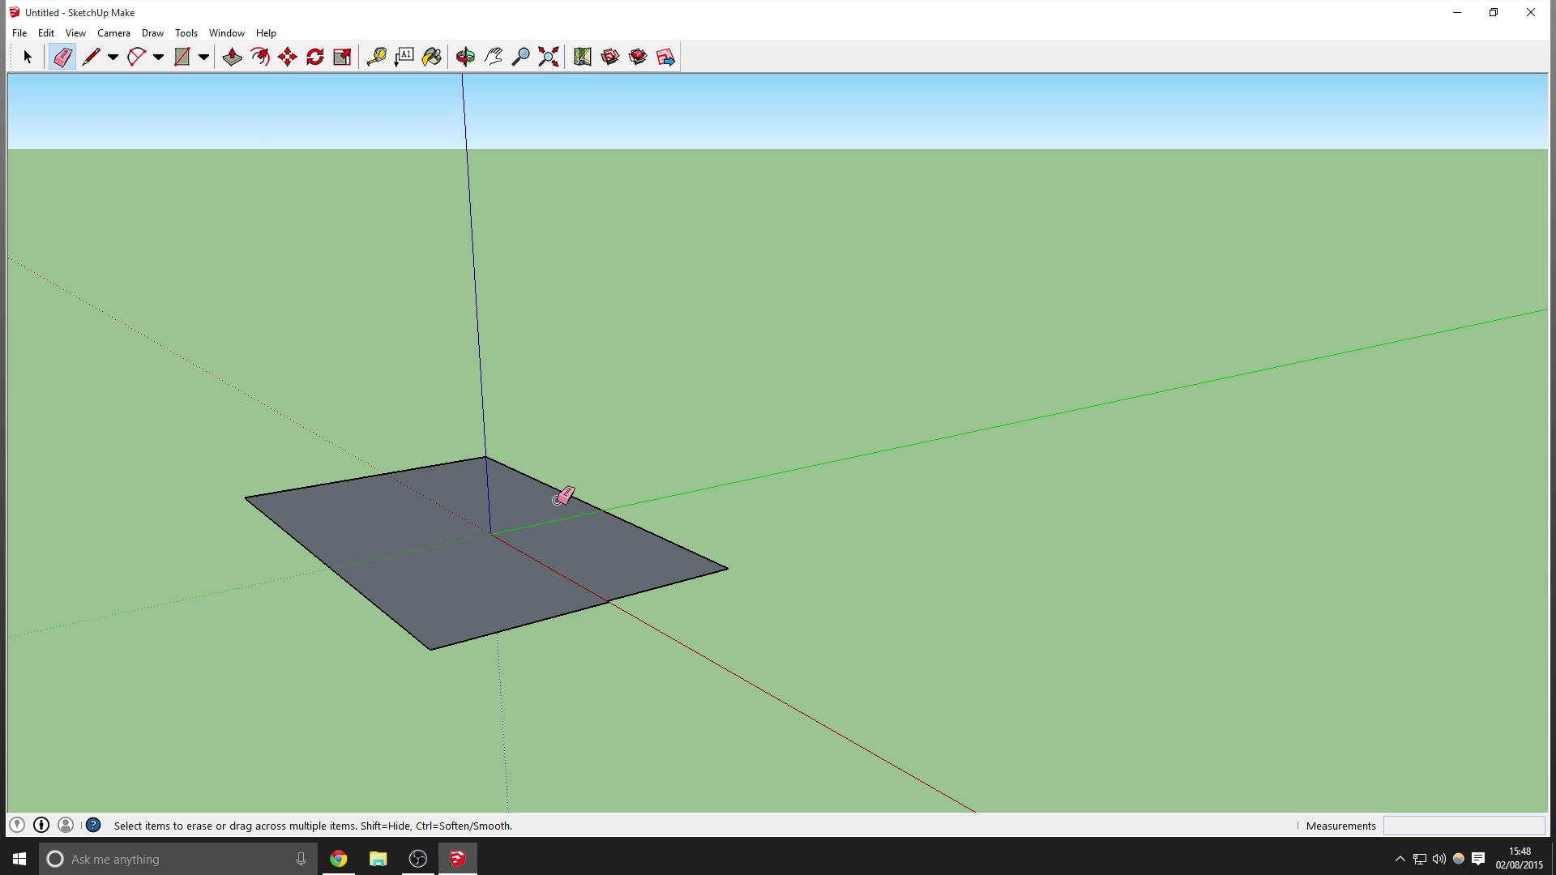
left_click(232, 57)
left_click(531, 524)
left_click(460, 411)
left_click(288, 61)
left_click(508, 583)
key("space")
key("ctrl+a")
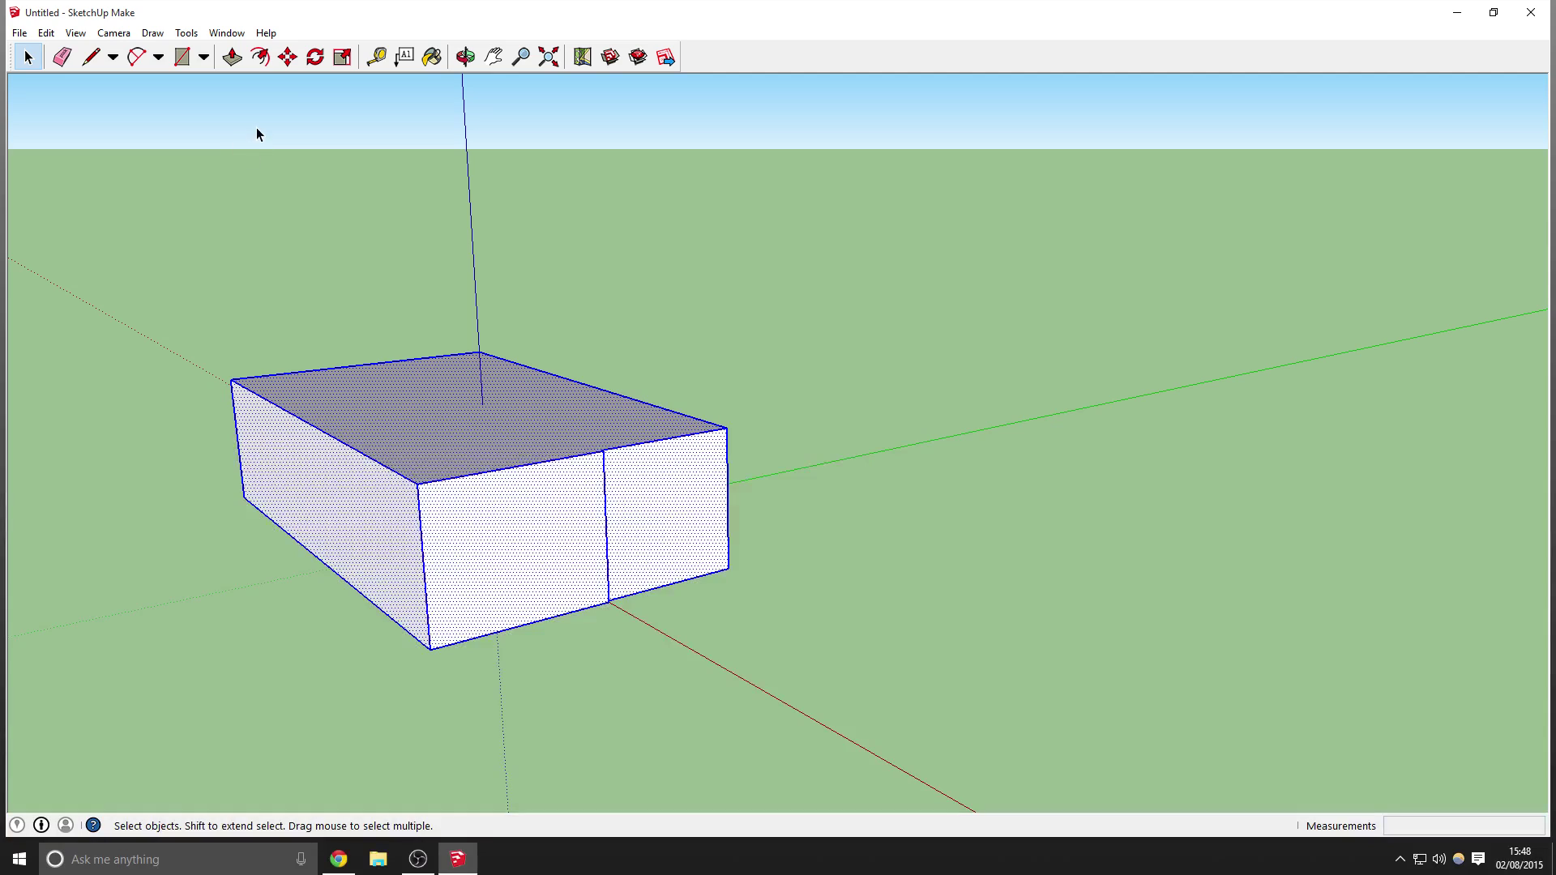
left_click(288, 59)
left_click(662, 585)
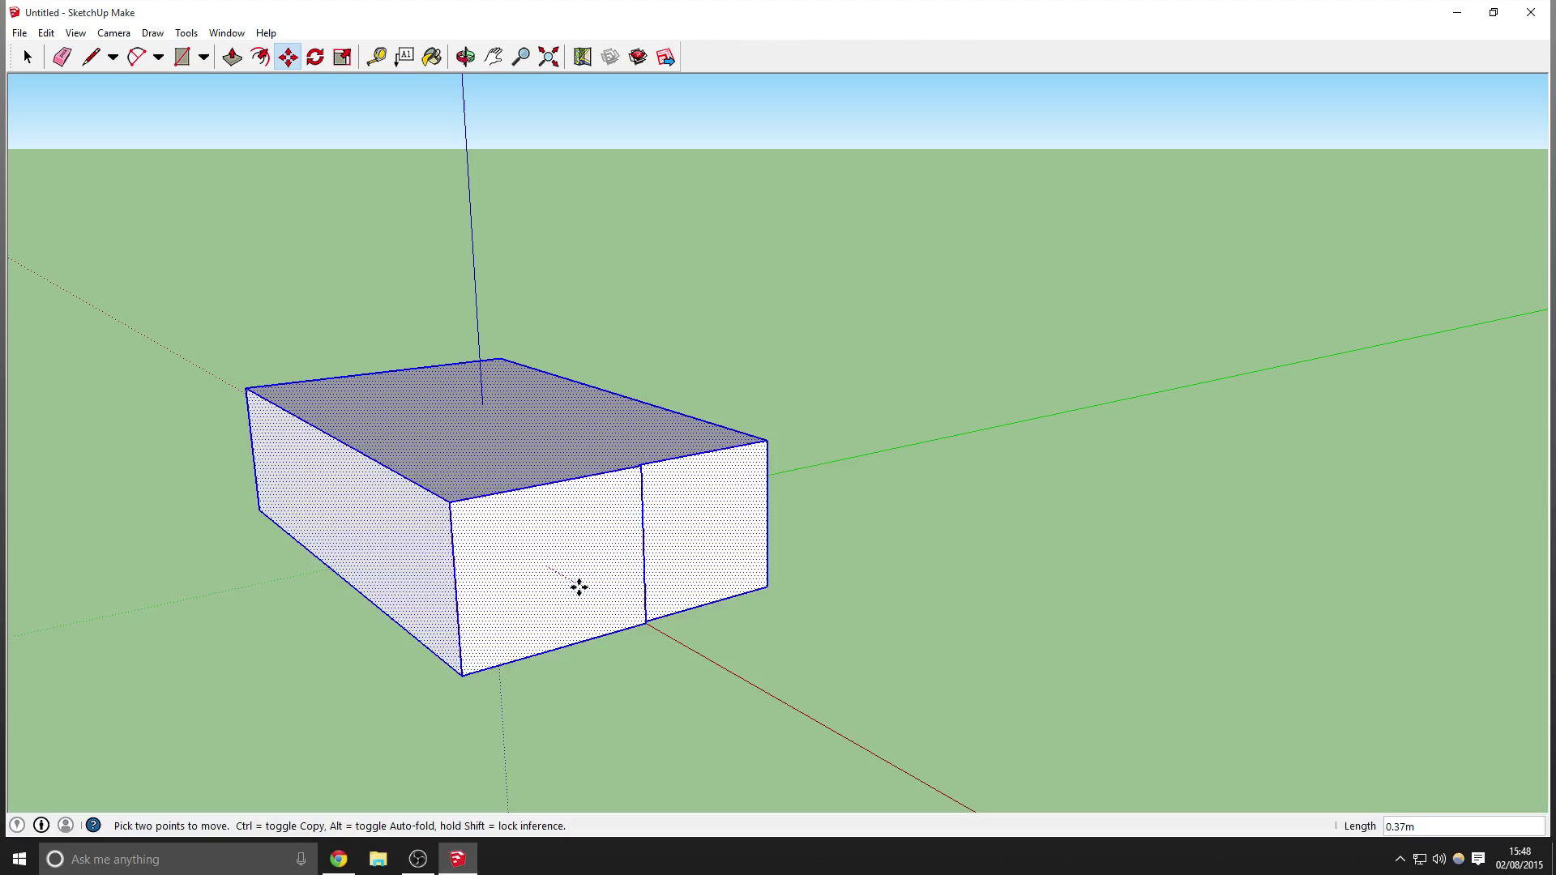
left_click(609, 479)
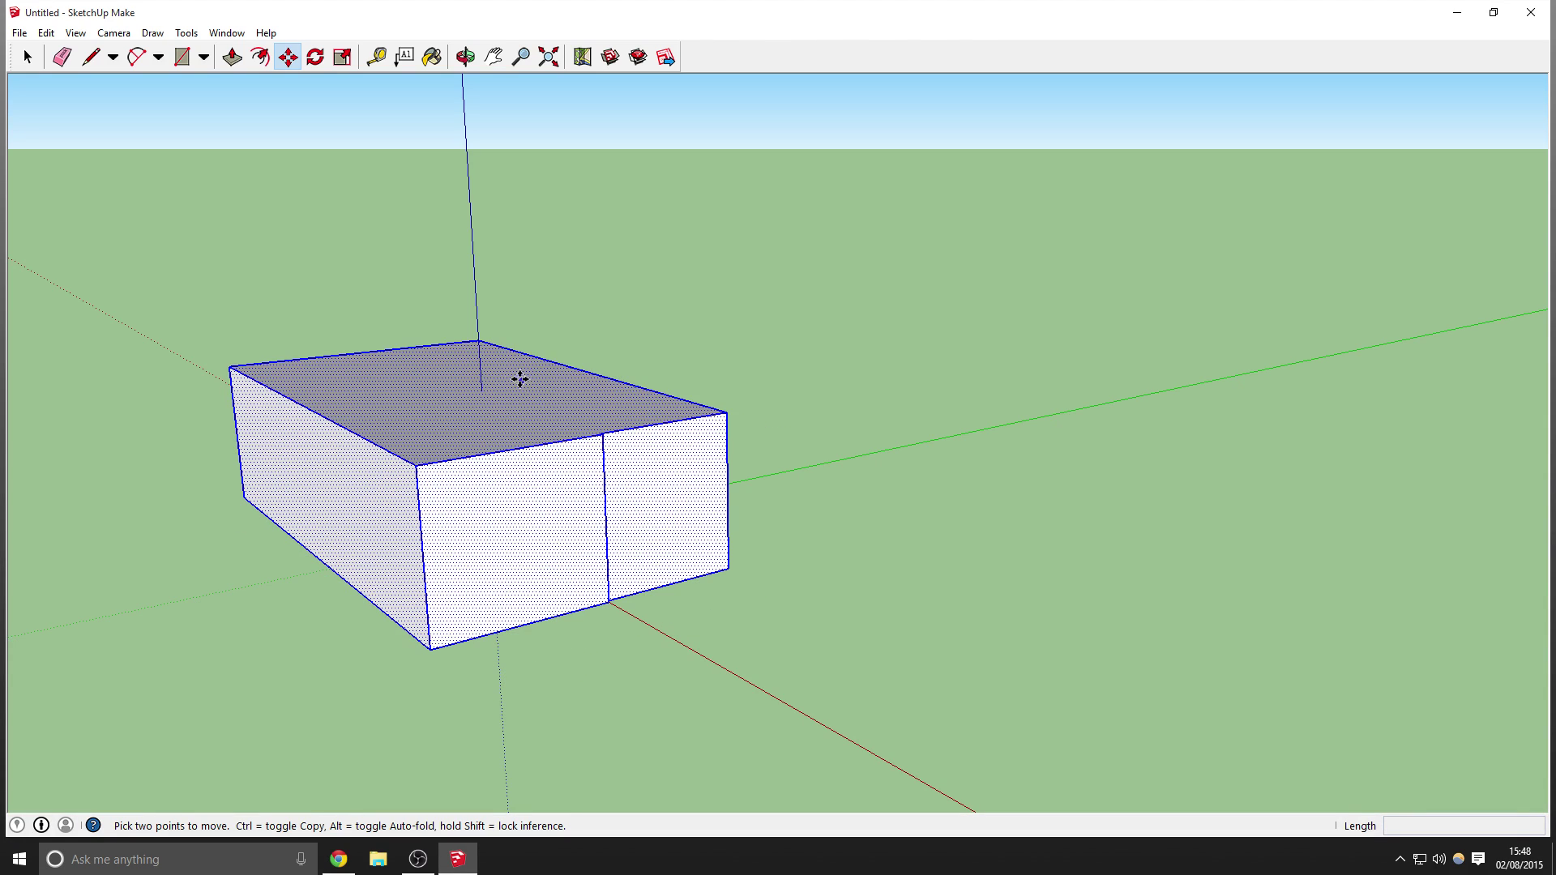
key("ctrl+z")
key("ctrl+z")
key("ctrl+z")
key("ctrl+z")
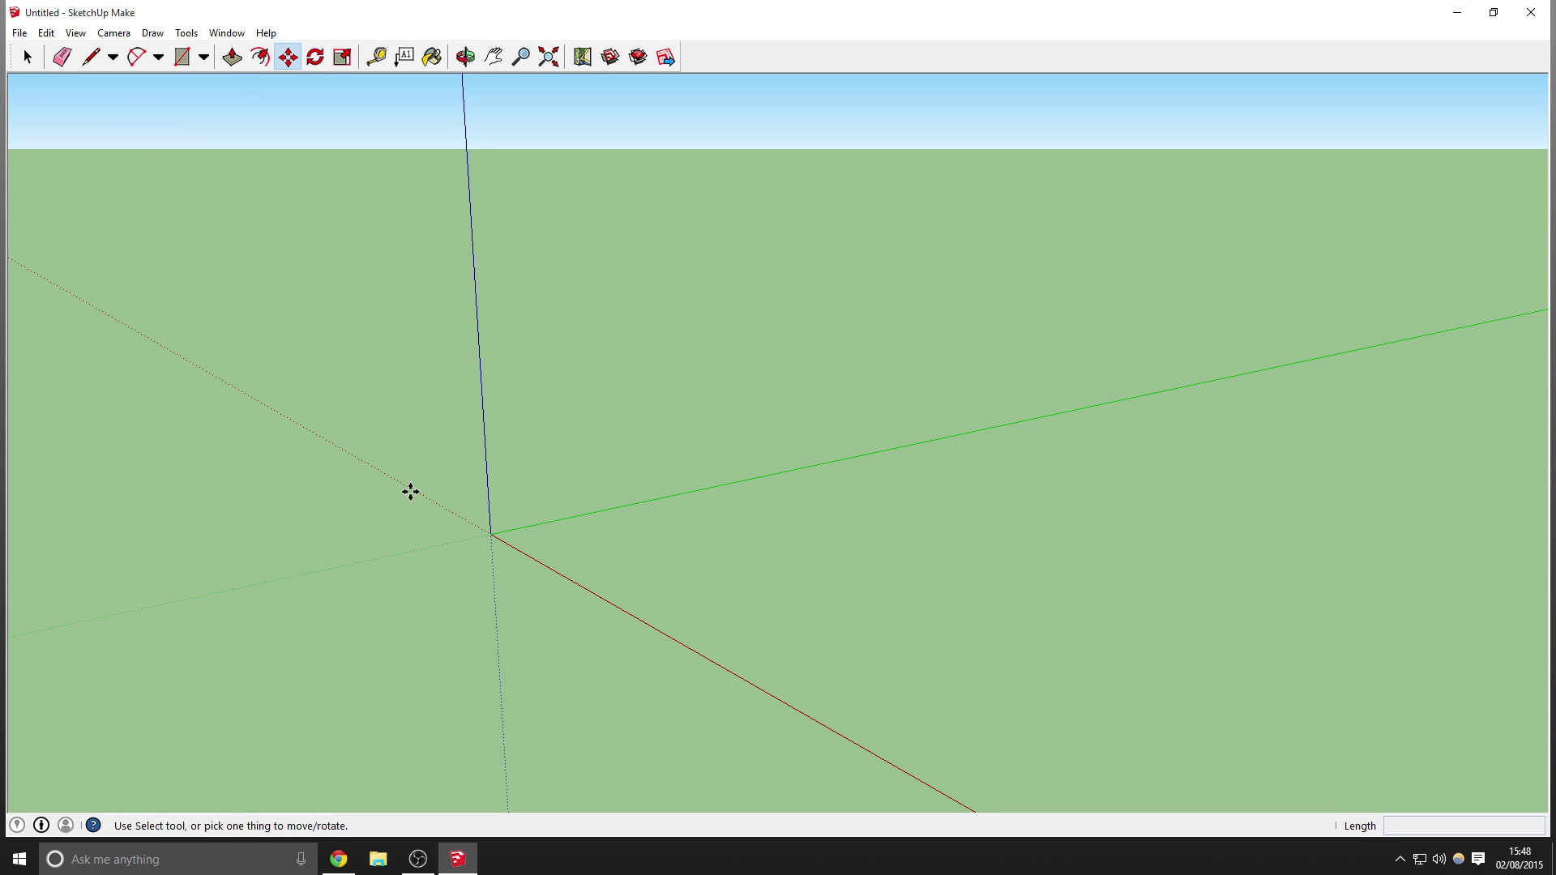
Draw a vertical four-edged face from the origin up the blue axis
left_click(91, 57)
left_click(490, 534)
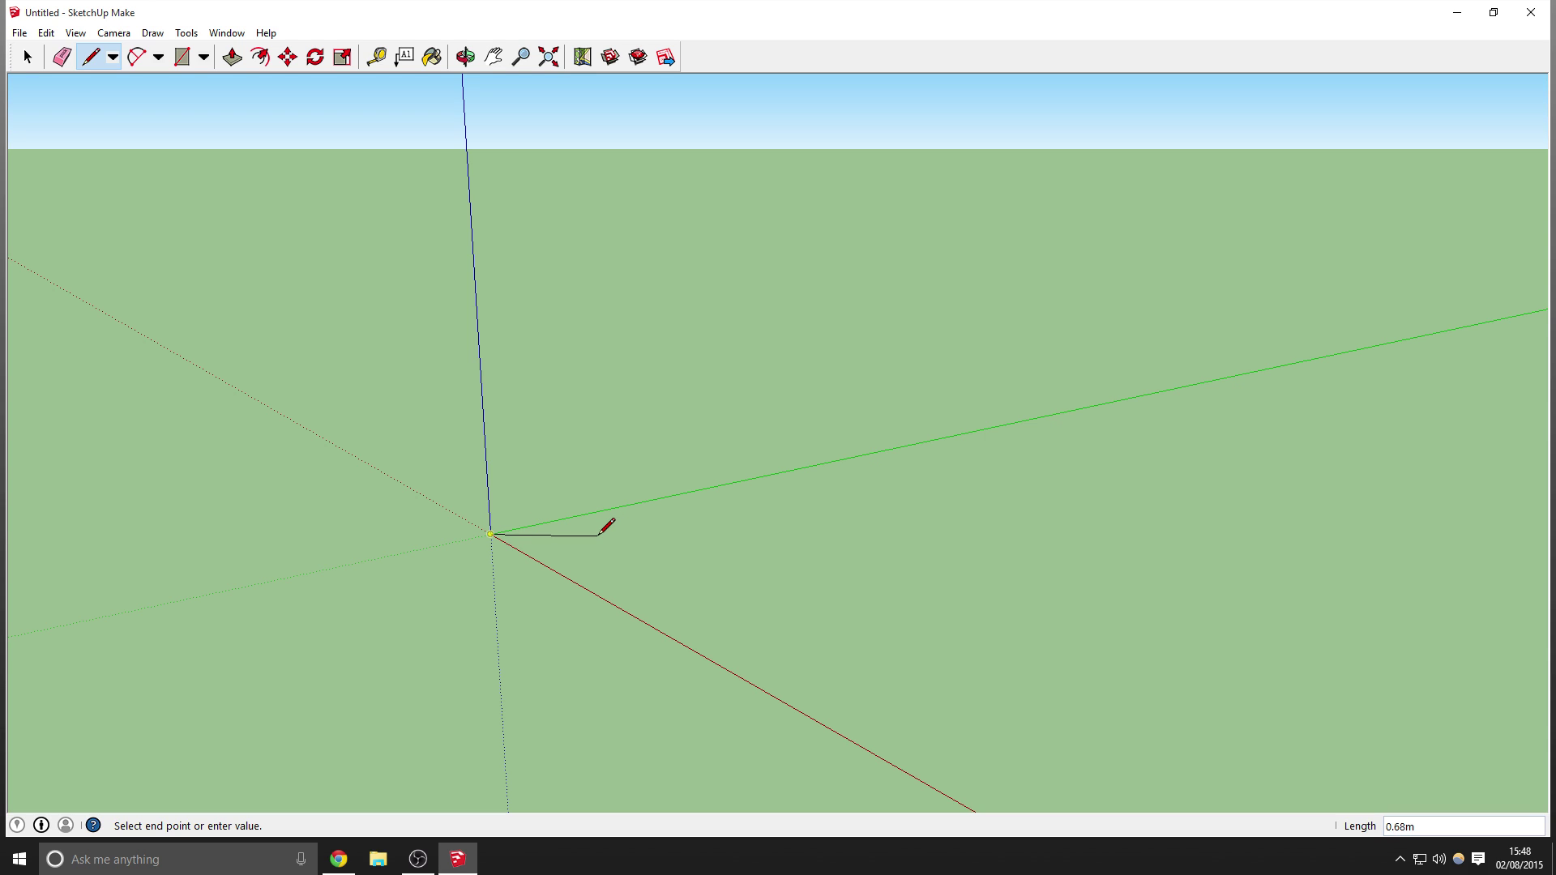
key("Escape")
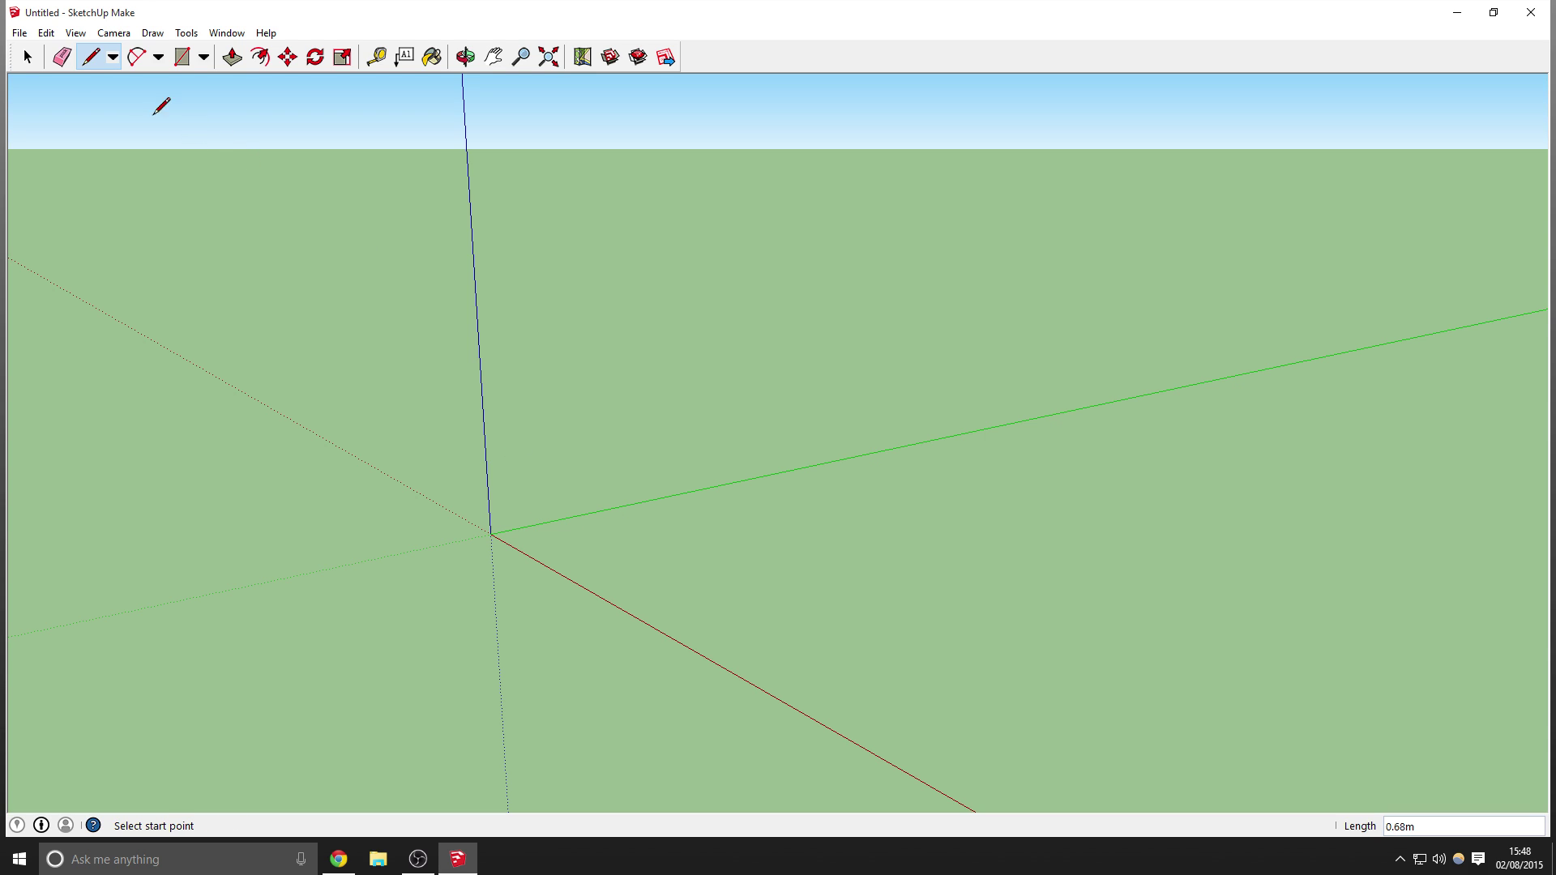
left_click(491, 533)
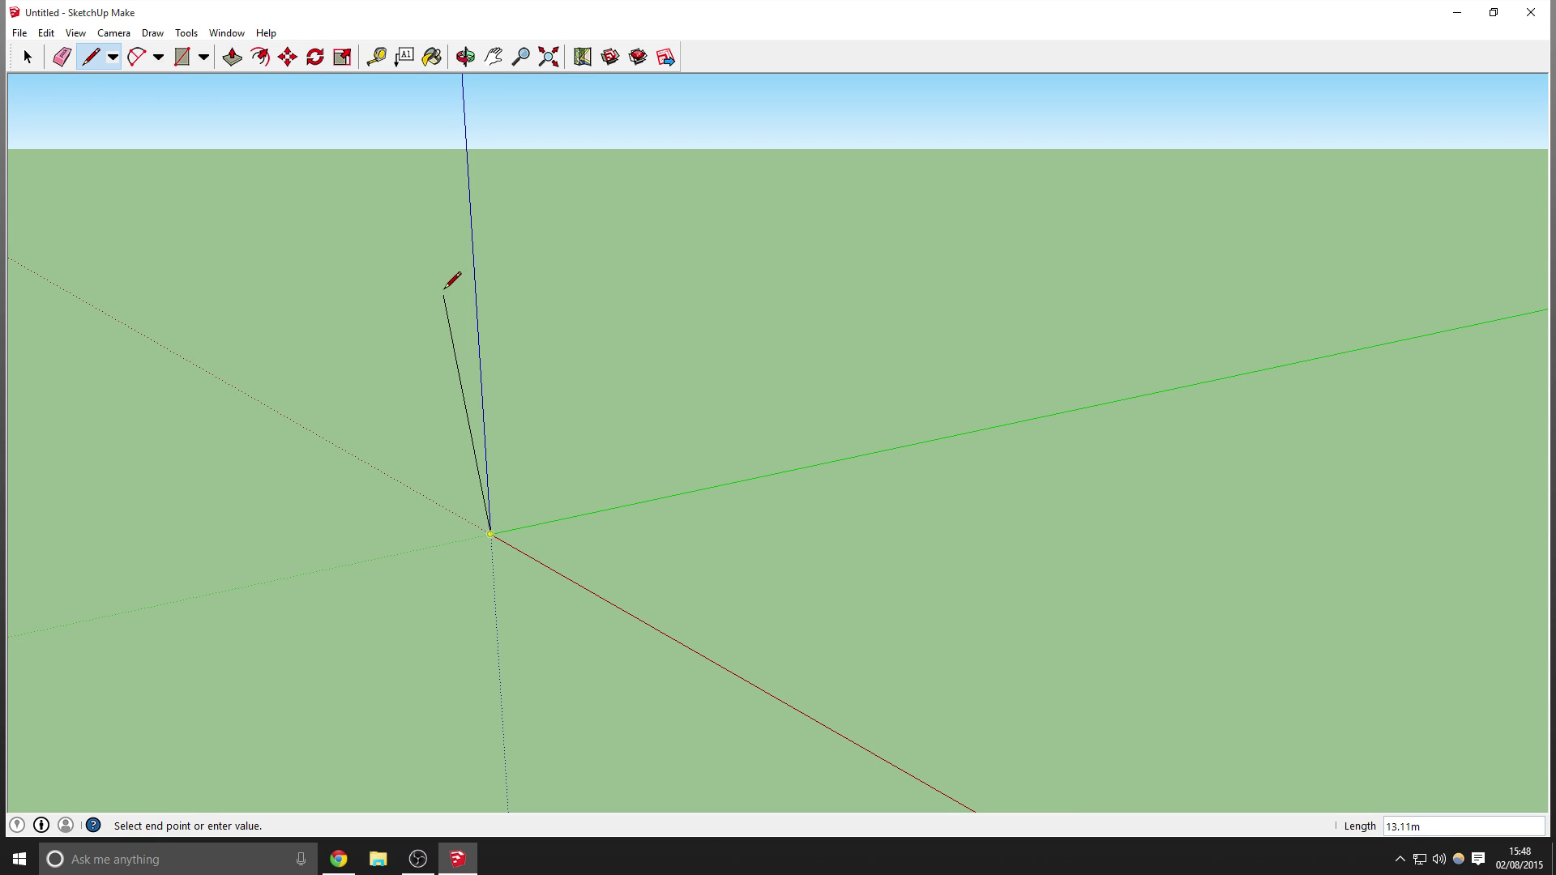
left_click(470, 198)
left_click(869, 189)
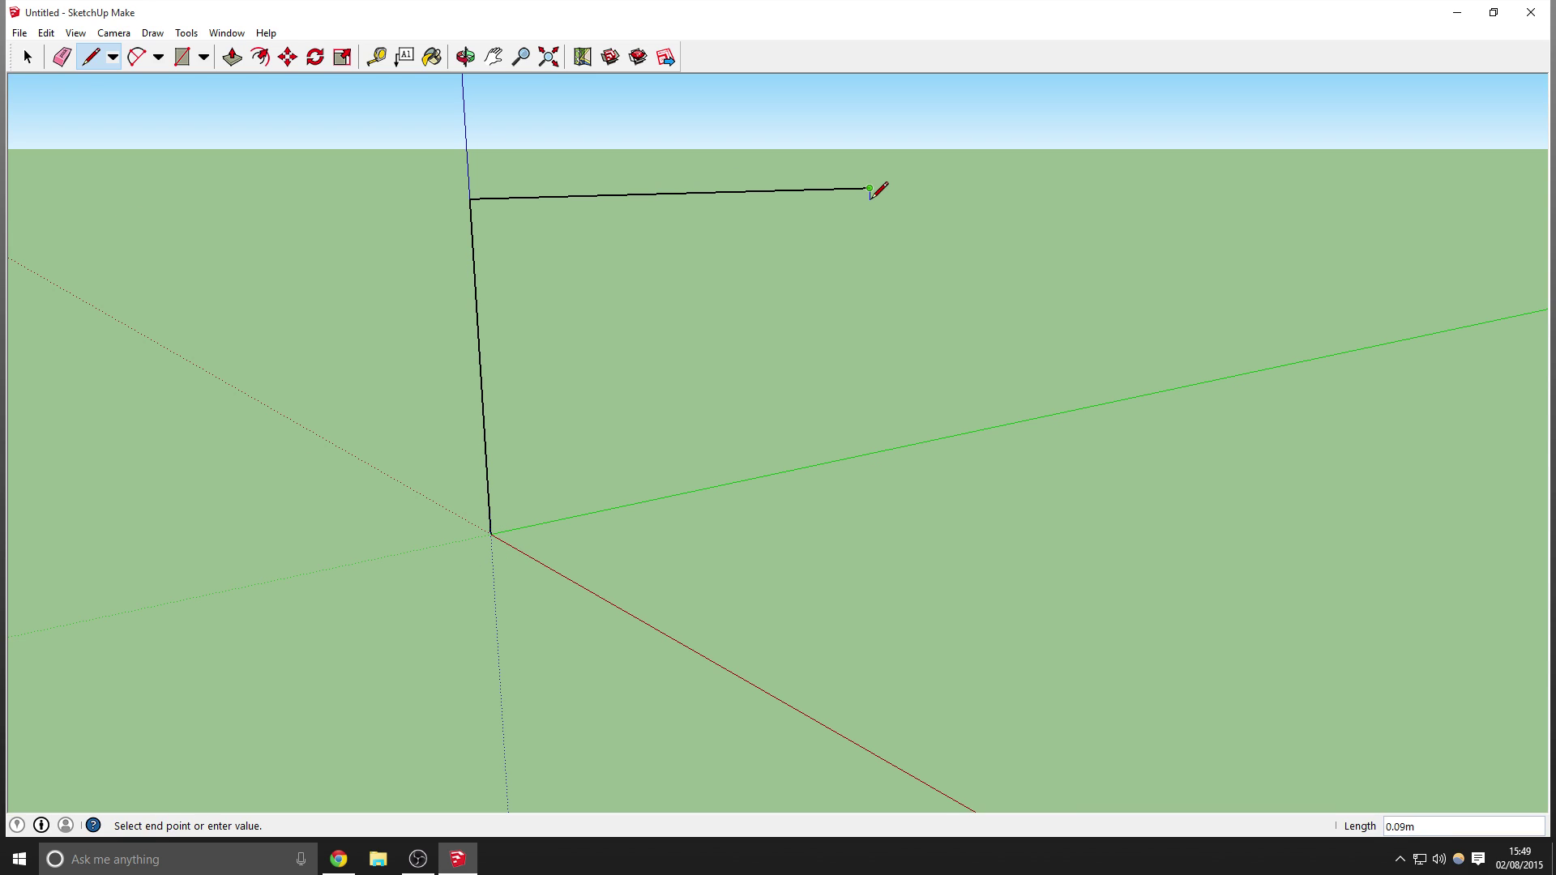
left_click(863, 593)
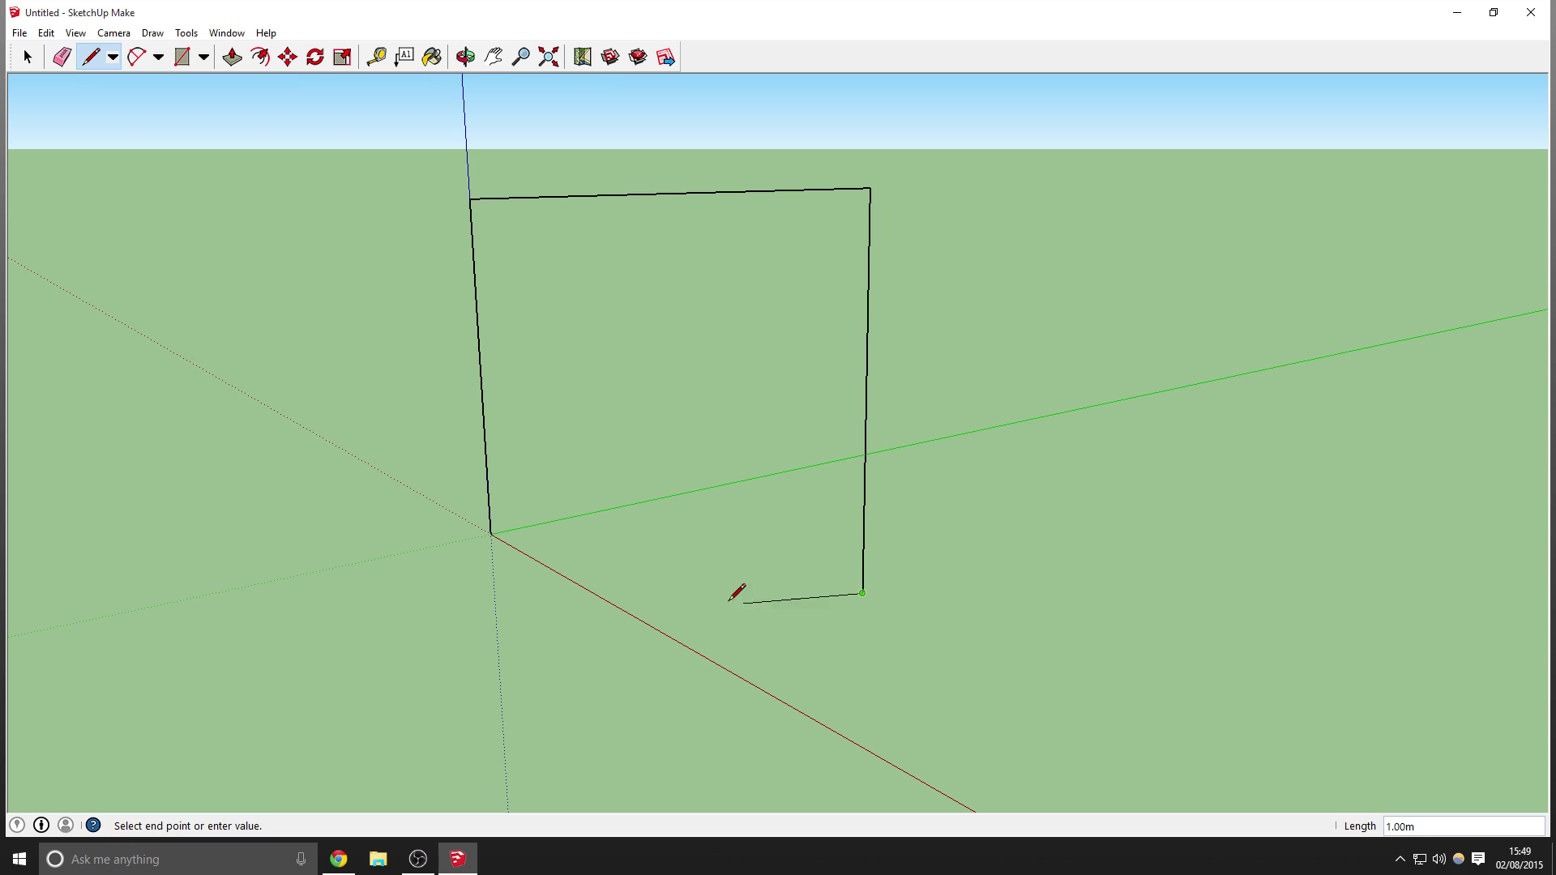
left_click(491, 533)
middle_click_drag(806, 452, 760, 498)
Erase the face's top edge, undo it, and orbit around the face
left_click(91, 56)
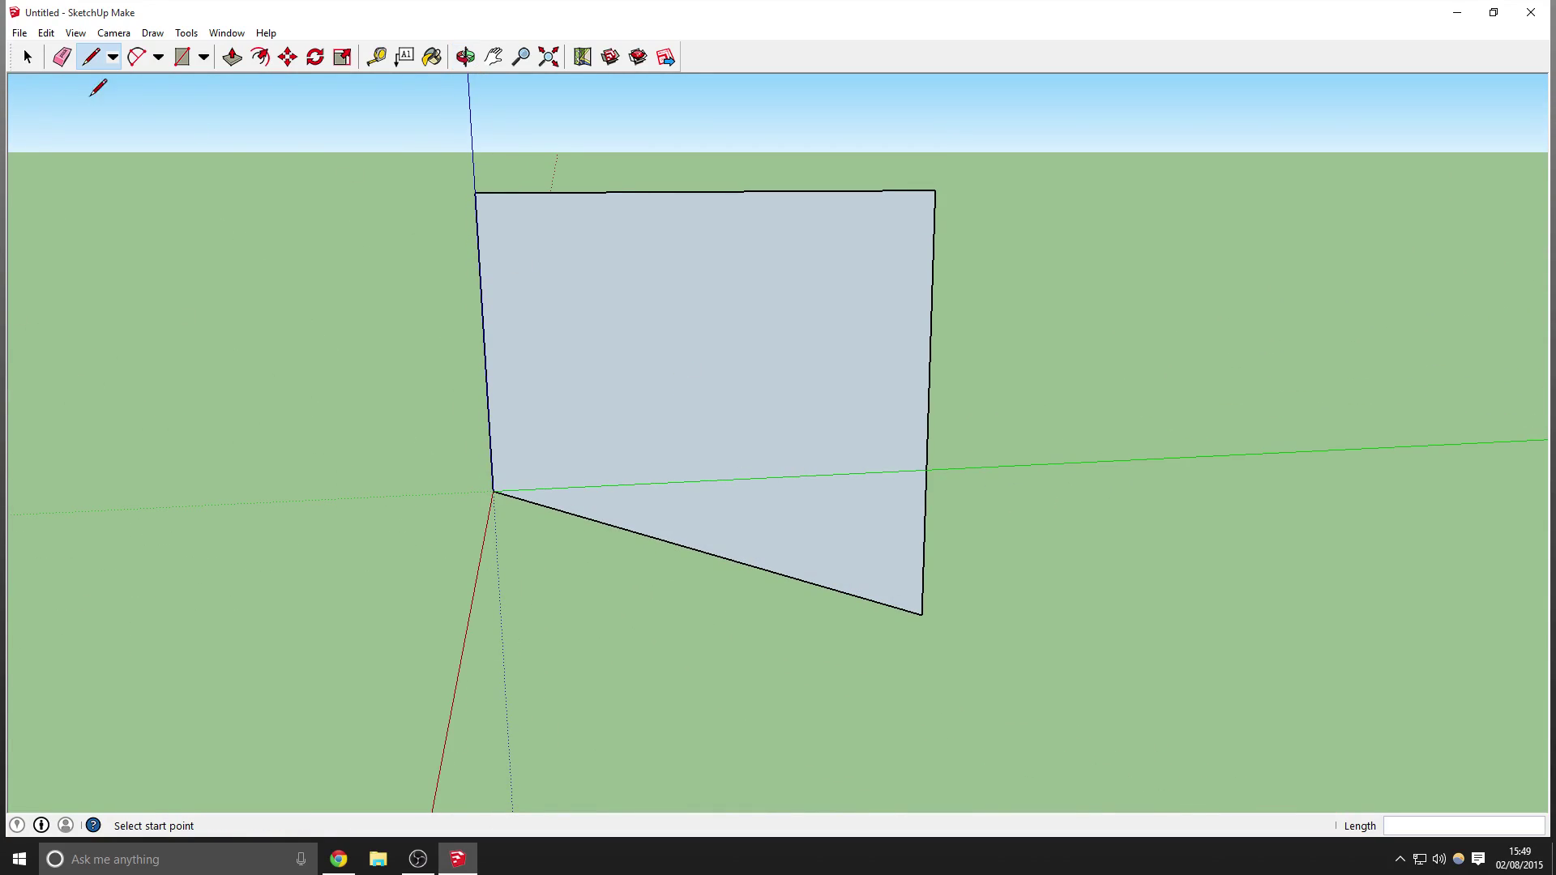
left_click(62, 57)
left_click(843, 191)
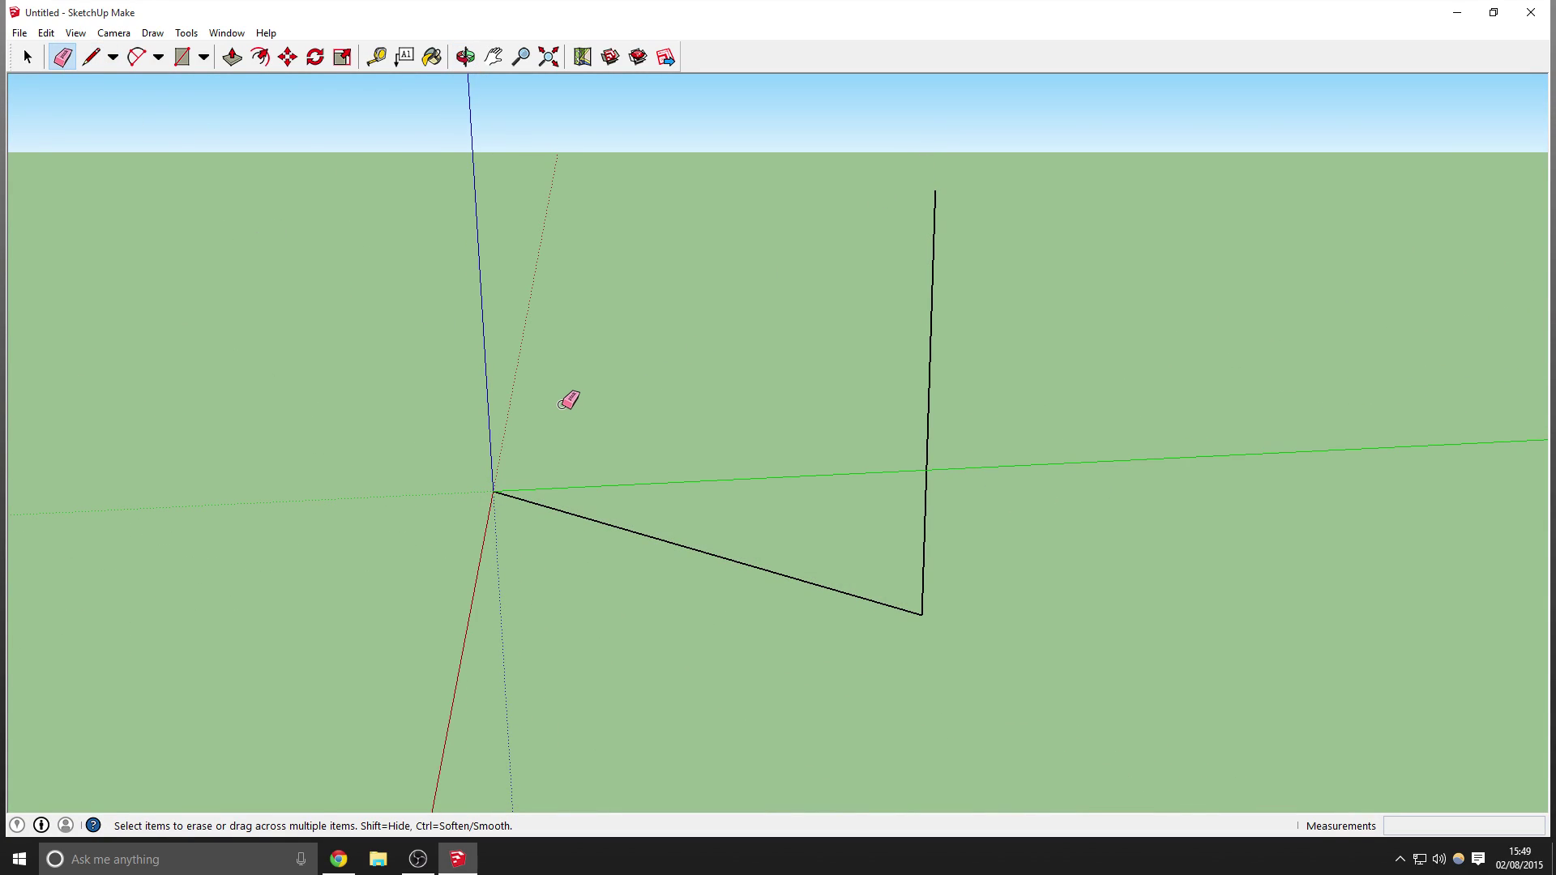
key("ctrl+z")
mouse_move(1091, 410)
middle_mouse_down()
mouse_move(817, 423)
mouse_move(889, 430)
mouse_move(197, 367)
mouse_move(1042, 410)
mouse_move(1022, 393)
mouse_move(259, 340)
mouse_move(300, 321)
middle_mouse_up()
mouse_move(1001, 330)
middle_mouse_down()
mouse_move(1126, 302)
mouse_move(1080, 305)
mouse_move(1157, 372)
mouse_move(777, 384)
mouse_move(1146, 445)
mouse_move(664, 449)
mouse_move(862, 428)
mouse_move(818, 449)
middle_mouse_up()
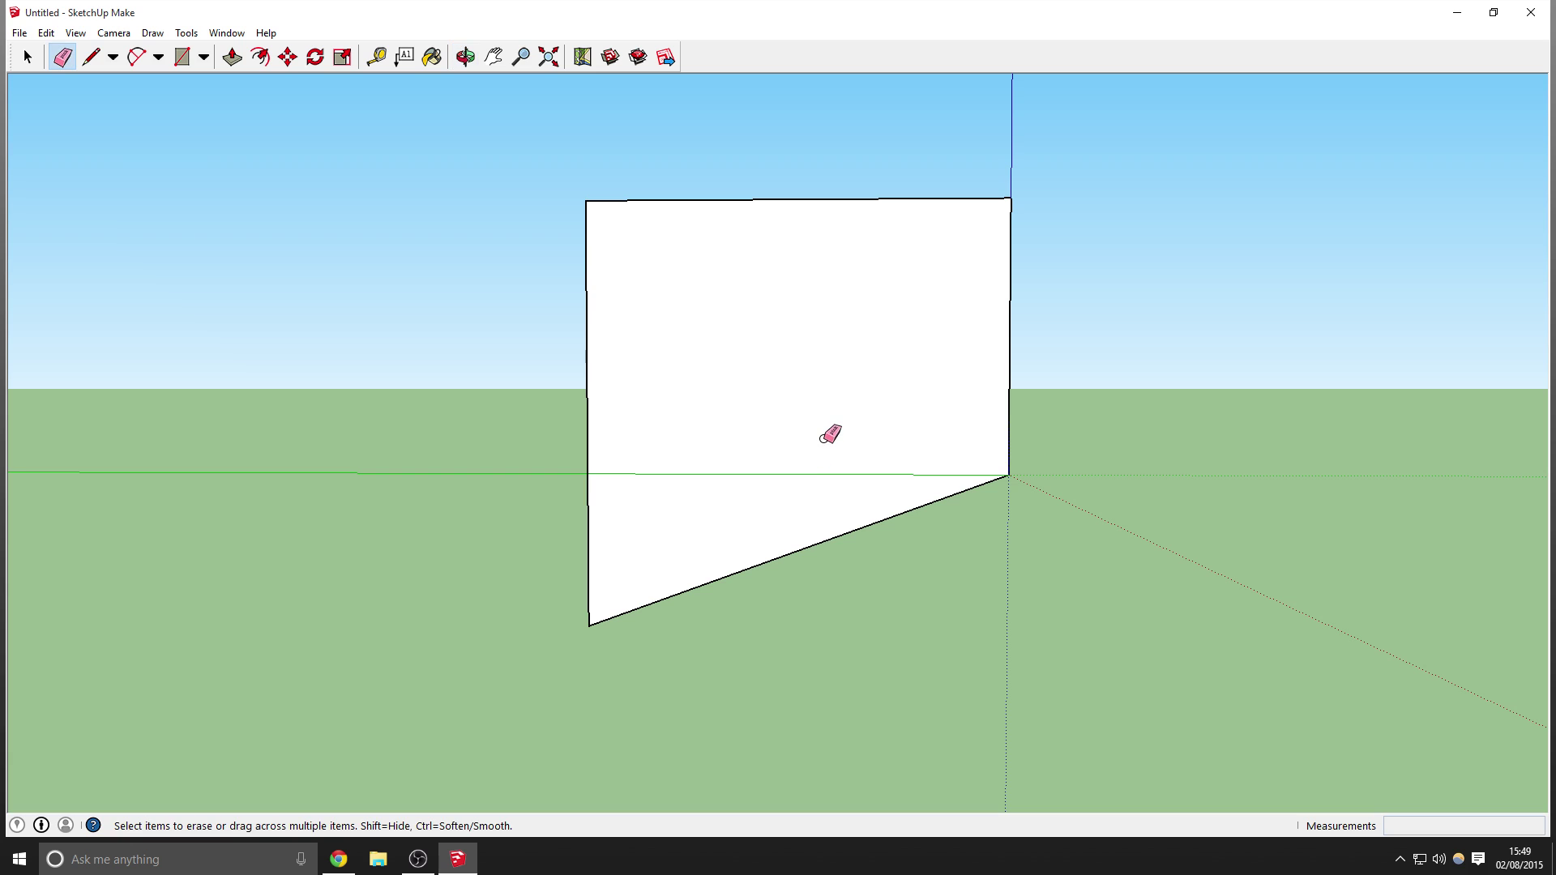
mouse_move(757, 518)
middle_mouse_down()
mouse_move(576, 427)
mouse_move(1370, 432)
mouse_move(1113, 390)
middle_mouse_up()
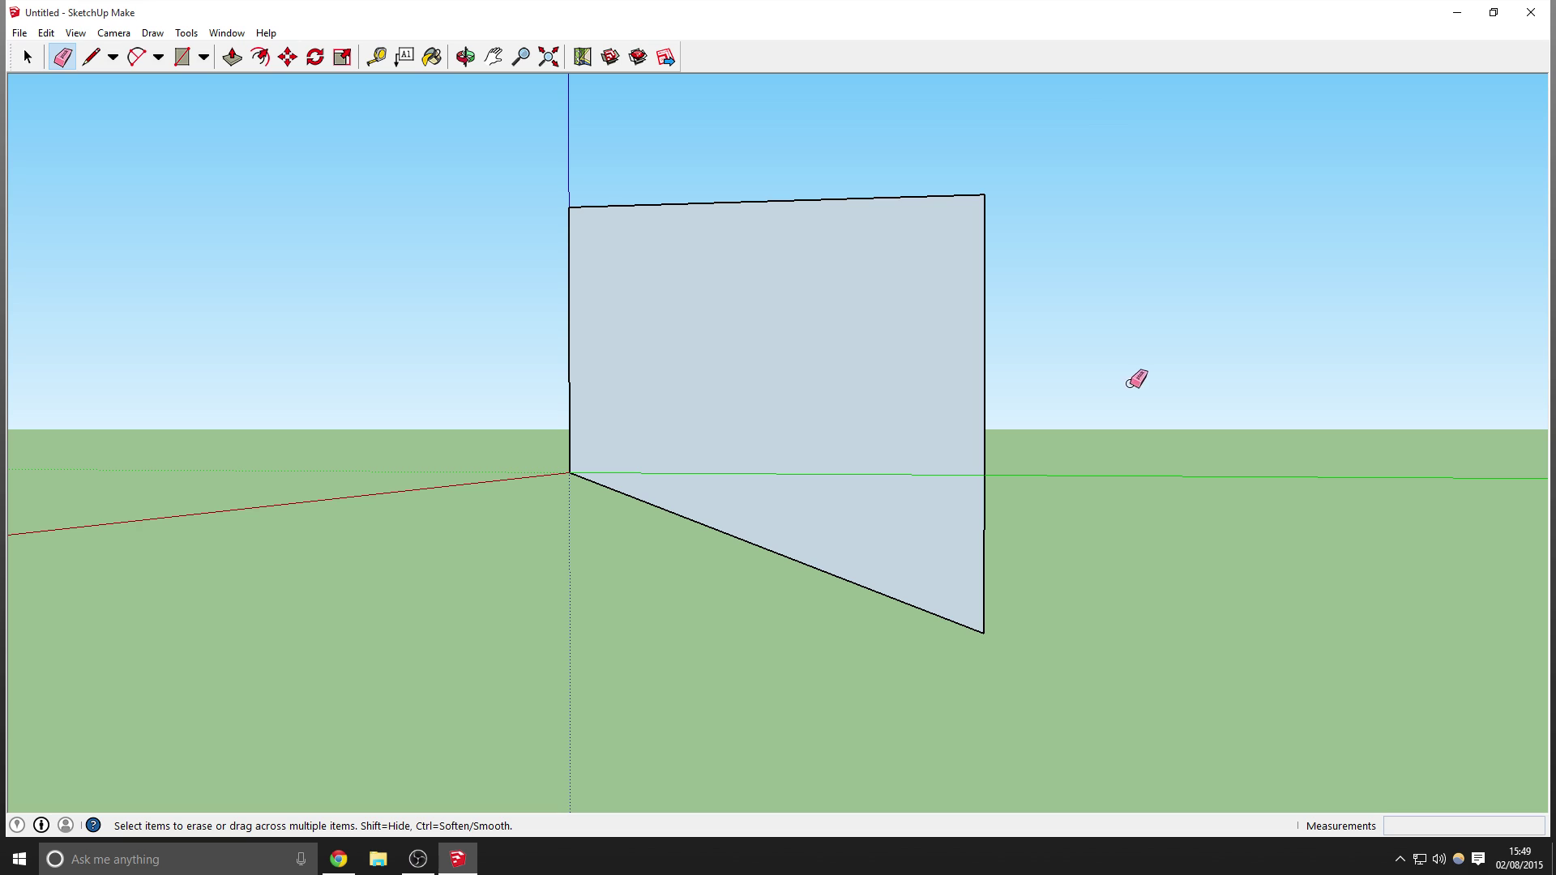
key("F4")
mouse_move(1240, 392)
middle_mouse_down()
mouse_move(726, 368)
mouse_move(945, 424)
mouse_move(928, 417)
middle_mouse_up()
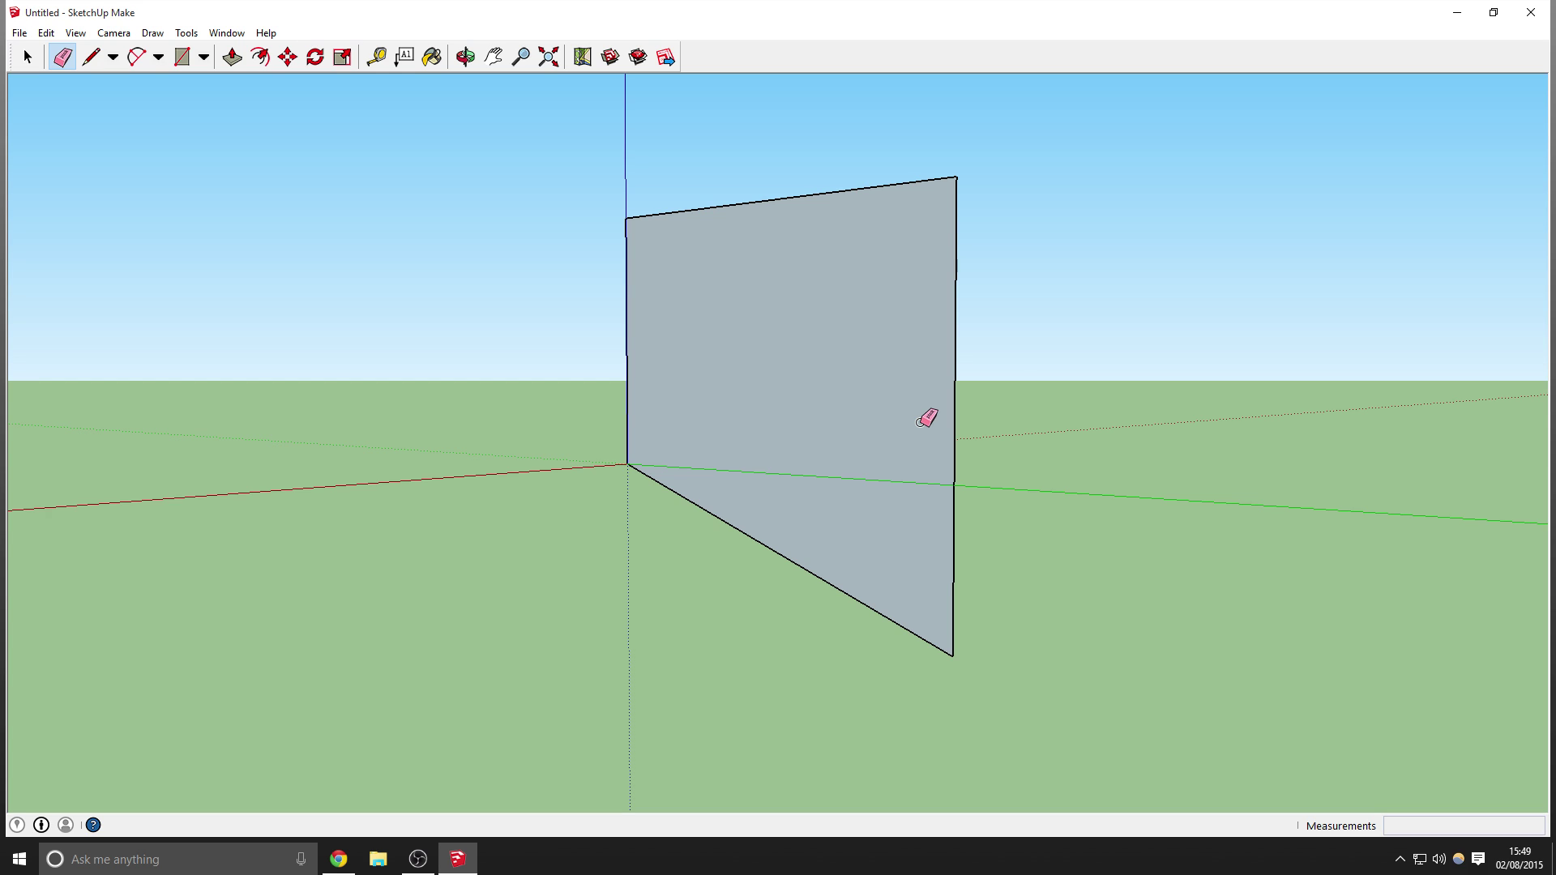
mouse_move(1084, 337)
middle_mouse_down()
mouse_move(695, 406)
mouse_move(816, 403)
middle_mouse_up()
Erase the face's left, right, top and bottom edges until it is gone
key("o")
mouse_move(816, 402)
left_mouse_down()
mouse_move(636, 412)
mouse_move(1083, 445)
mouse_move(809, 337)
left_mouse_up()
key("e")
left_click(942, 405)
left_click(655, 324)
left_click(790, 219)
left_click(766, 510)
left_click(182, 57)
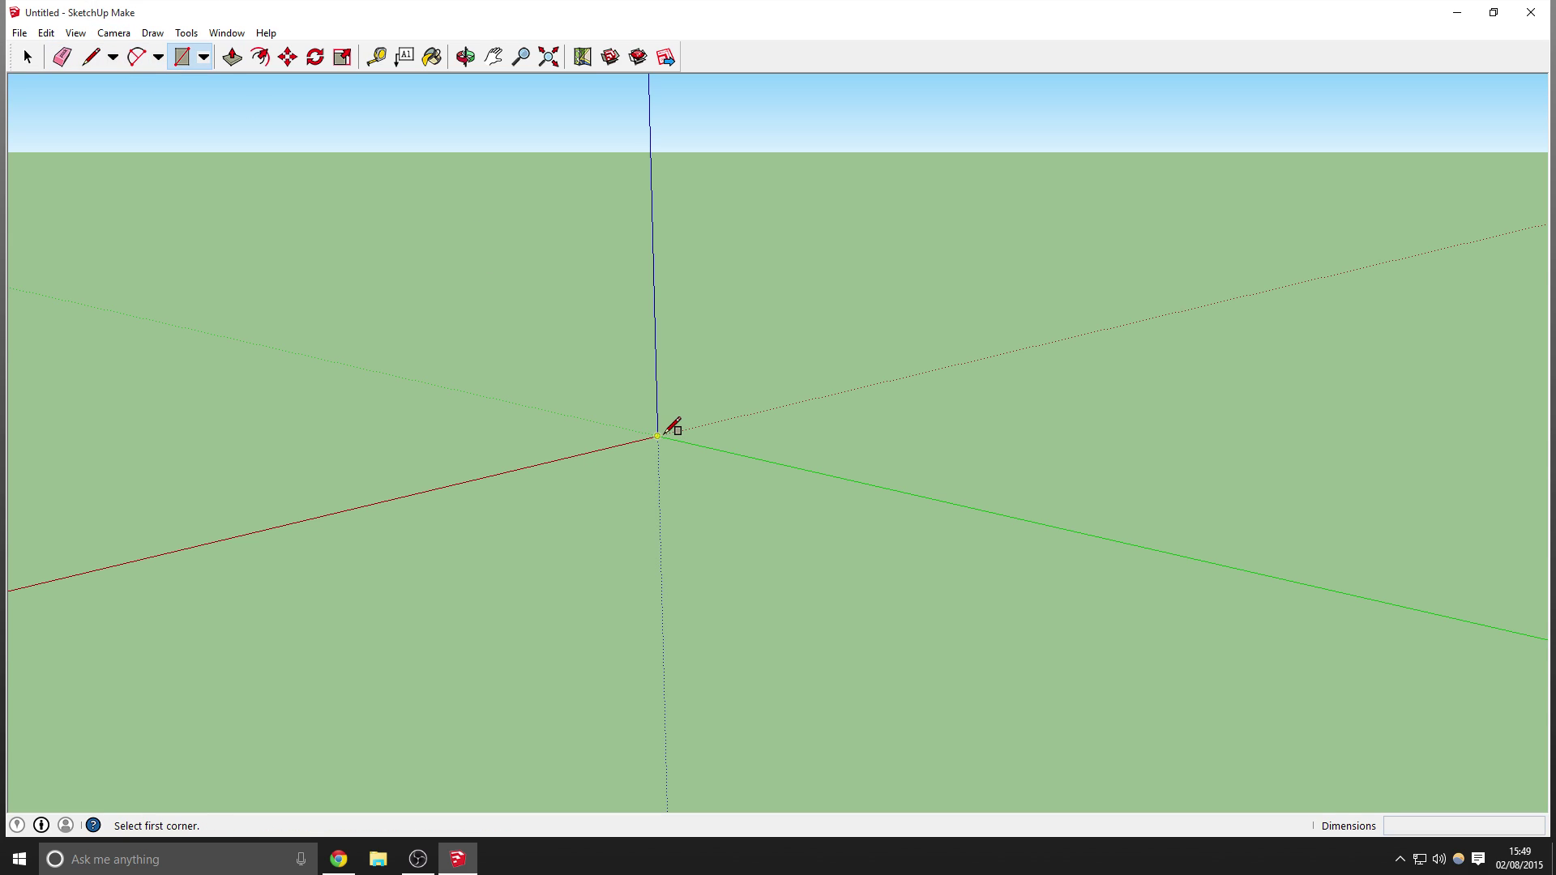
Draw a rectangle from the origin and push/pull it up 2.67m into a box
left_click_drag(658, 436, 722, 635)
left_click(233, 56)
left_click_drag(657, 451, 653, 149)
middle_click_drag(653, 149, 1035, 434)
scroll(730, 259, "up", 5)
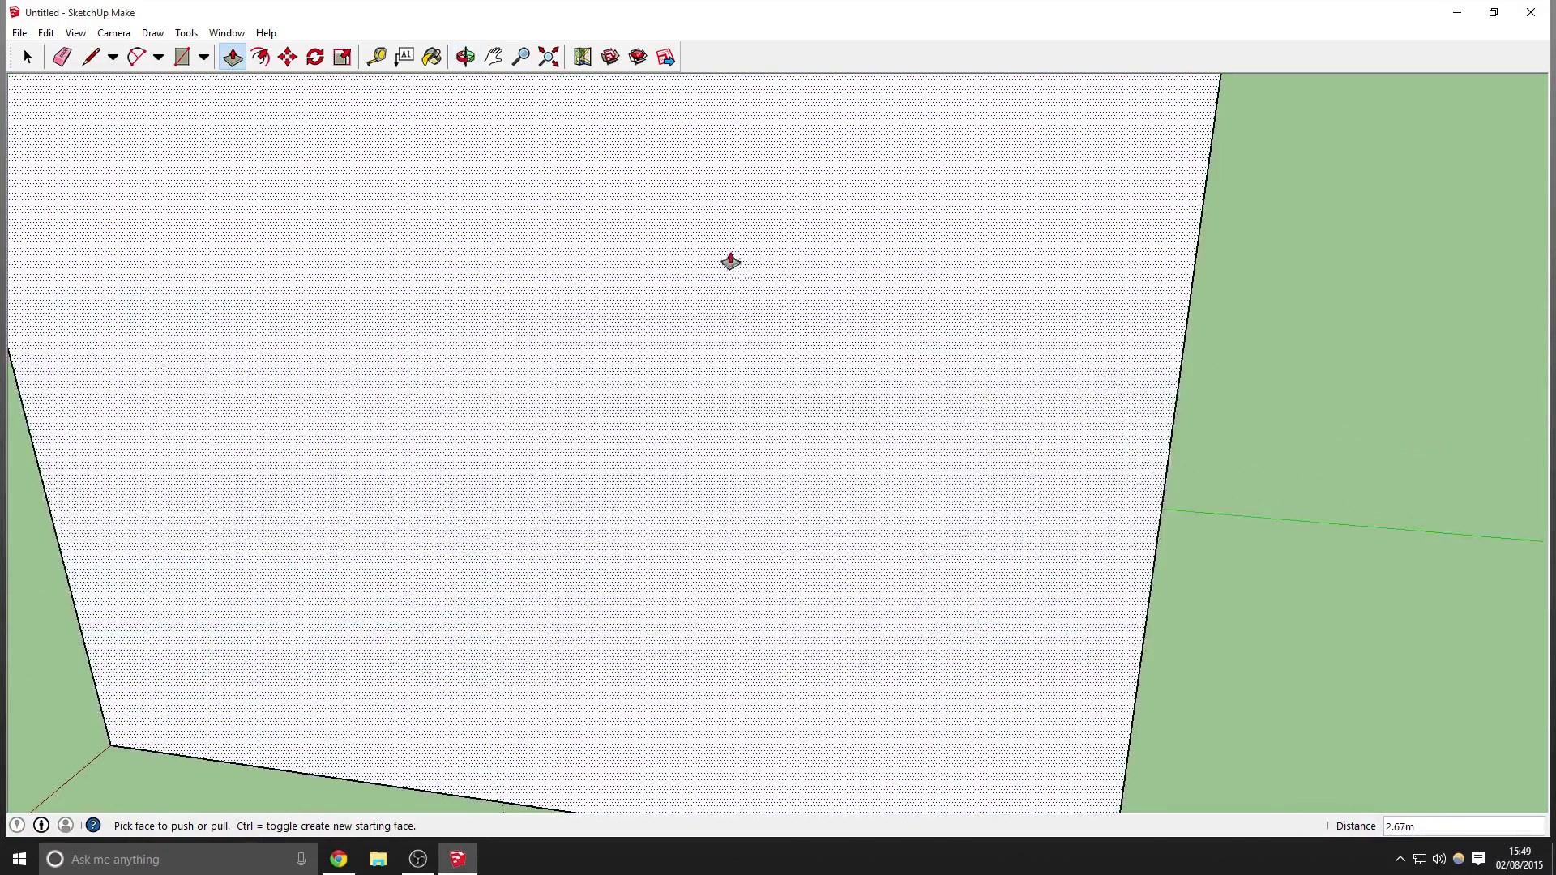
scroll(730, 260, "up", 3)
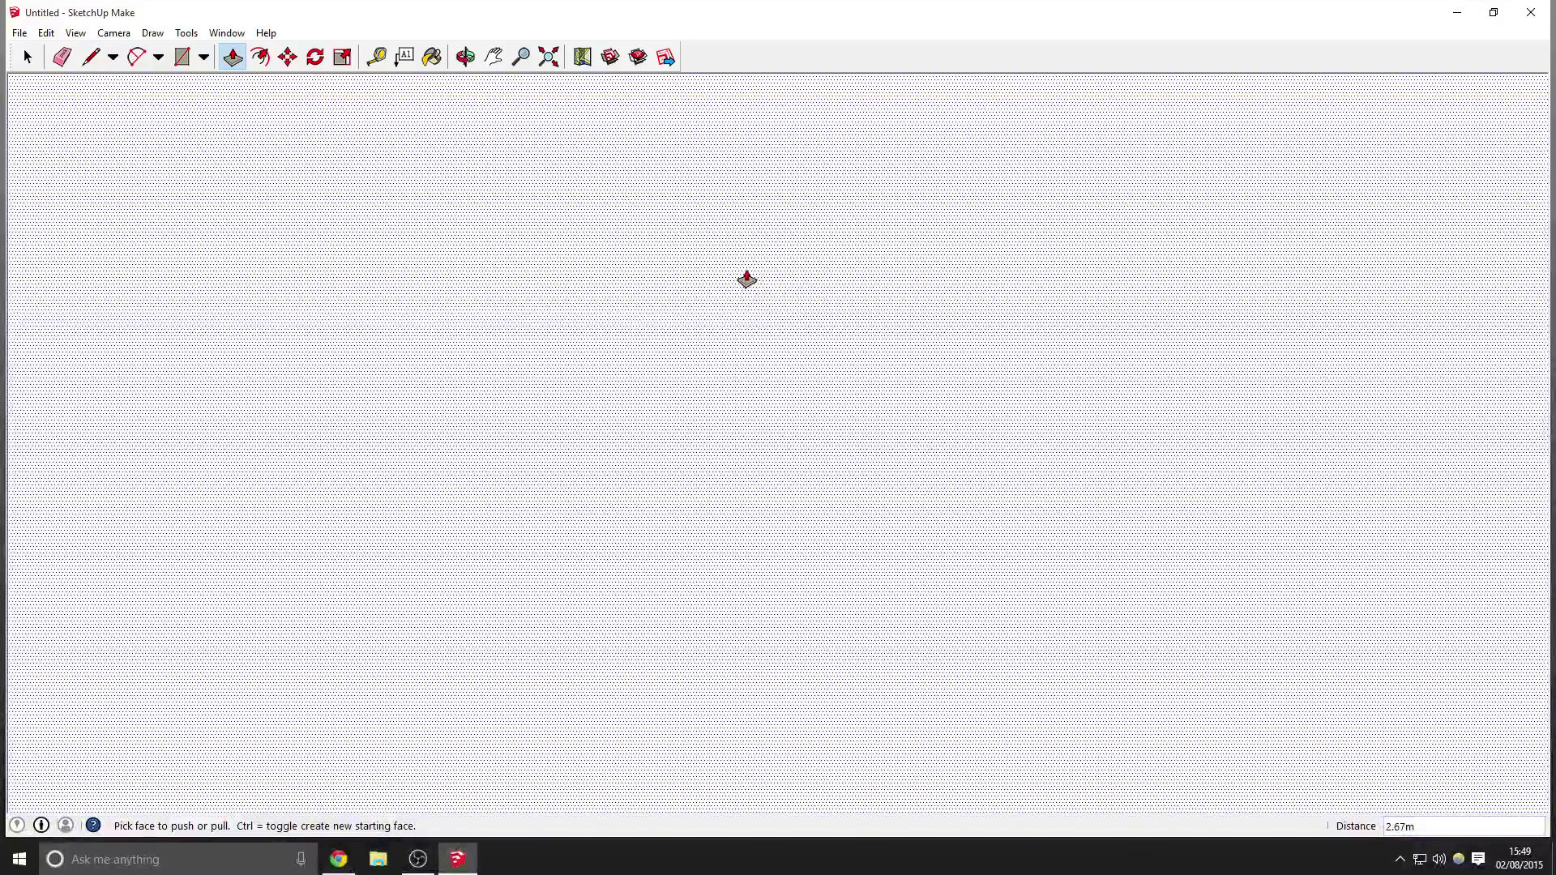
scroll(747, 281, "down", 4)
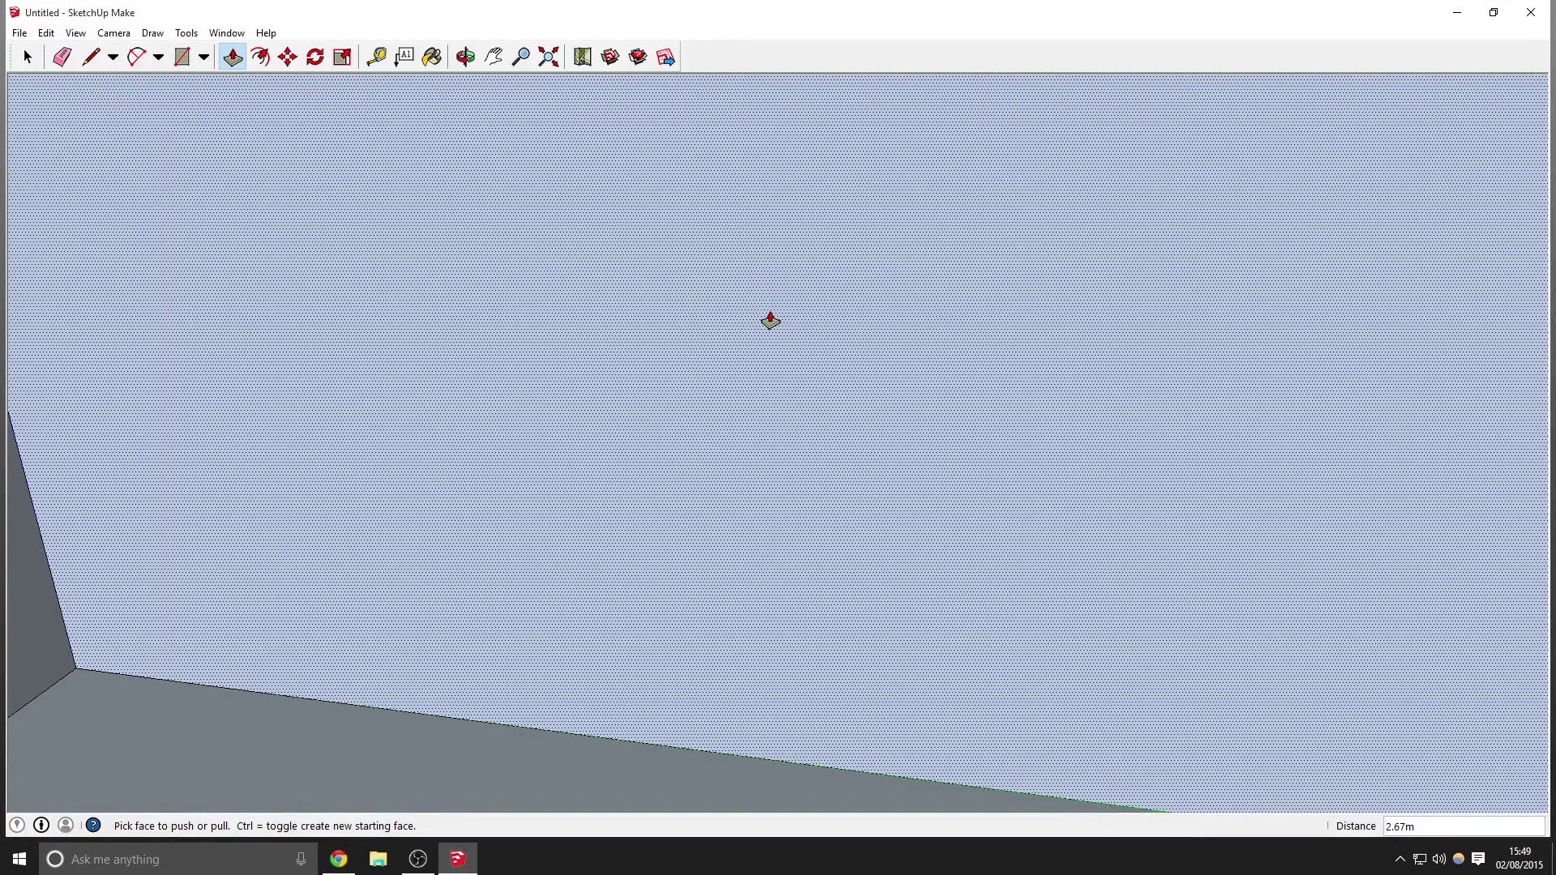
scroll(770, 320, "down", 6)
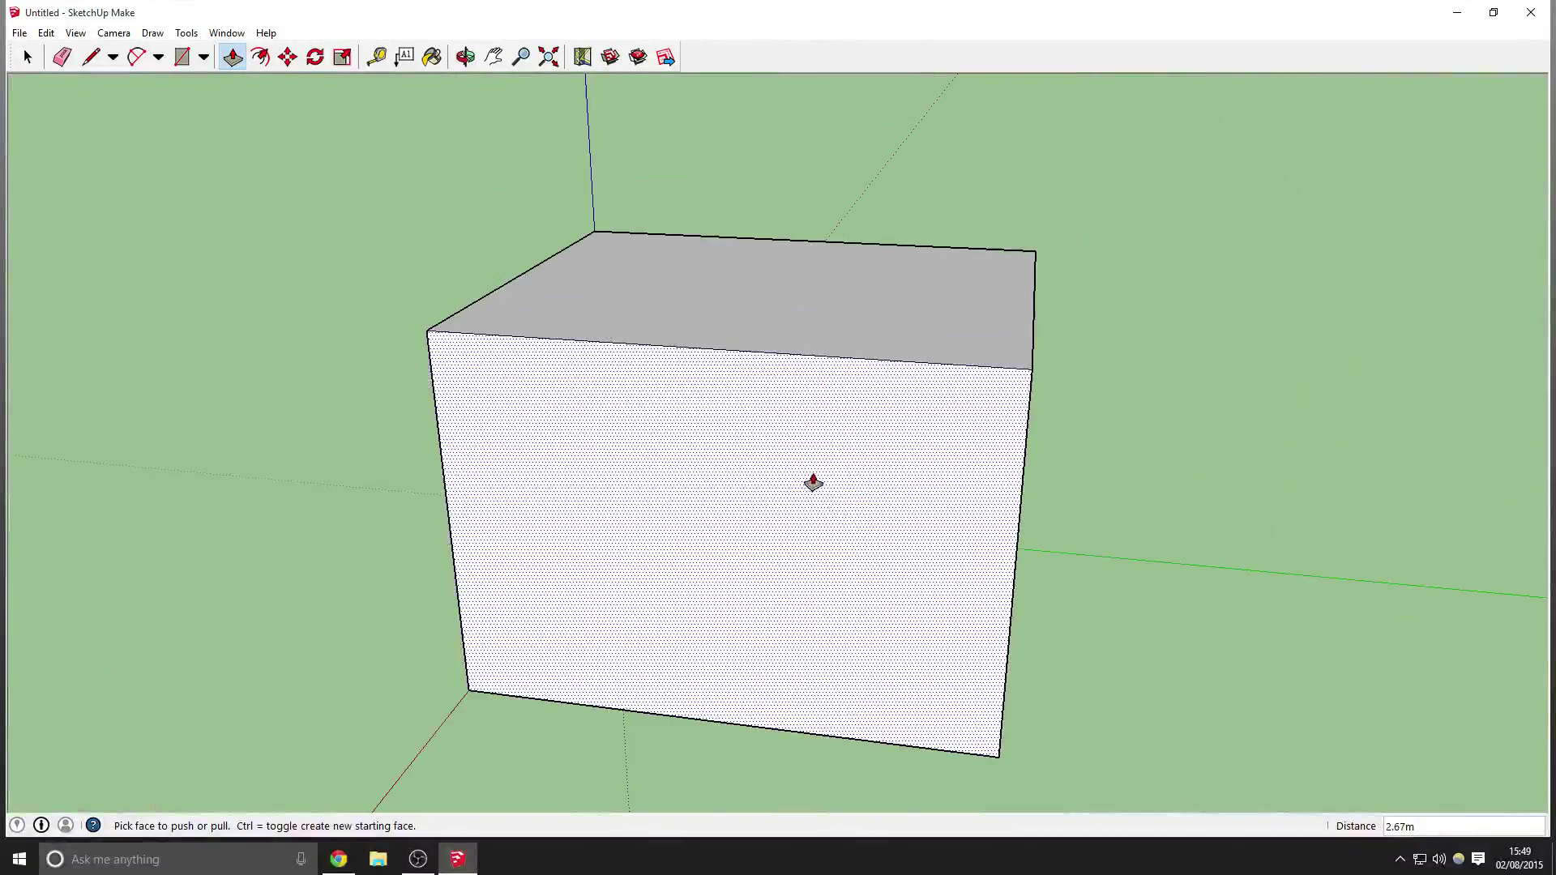
scroll(813, 482, "down", 2)
middle_click_drag(810, 510, 678, 451)
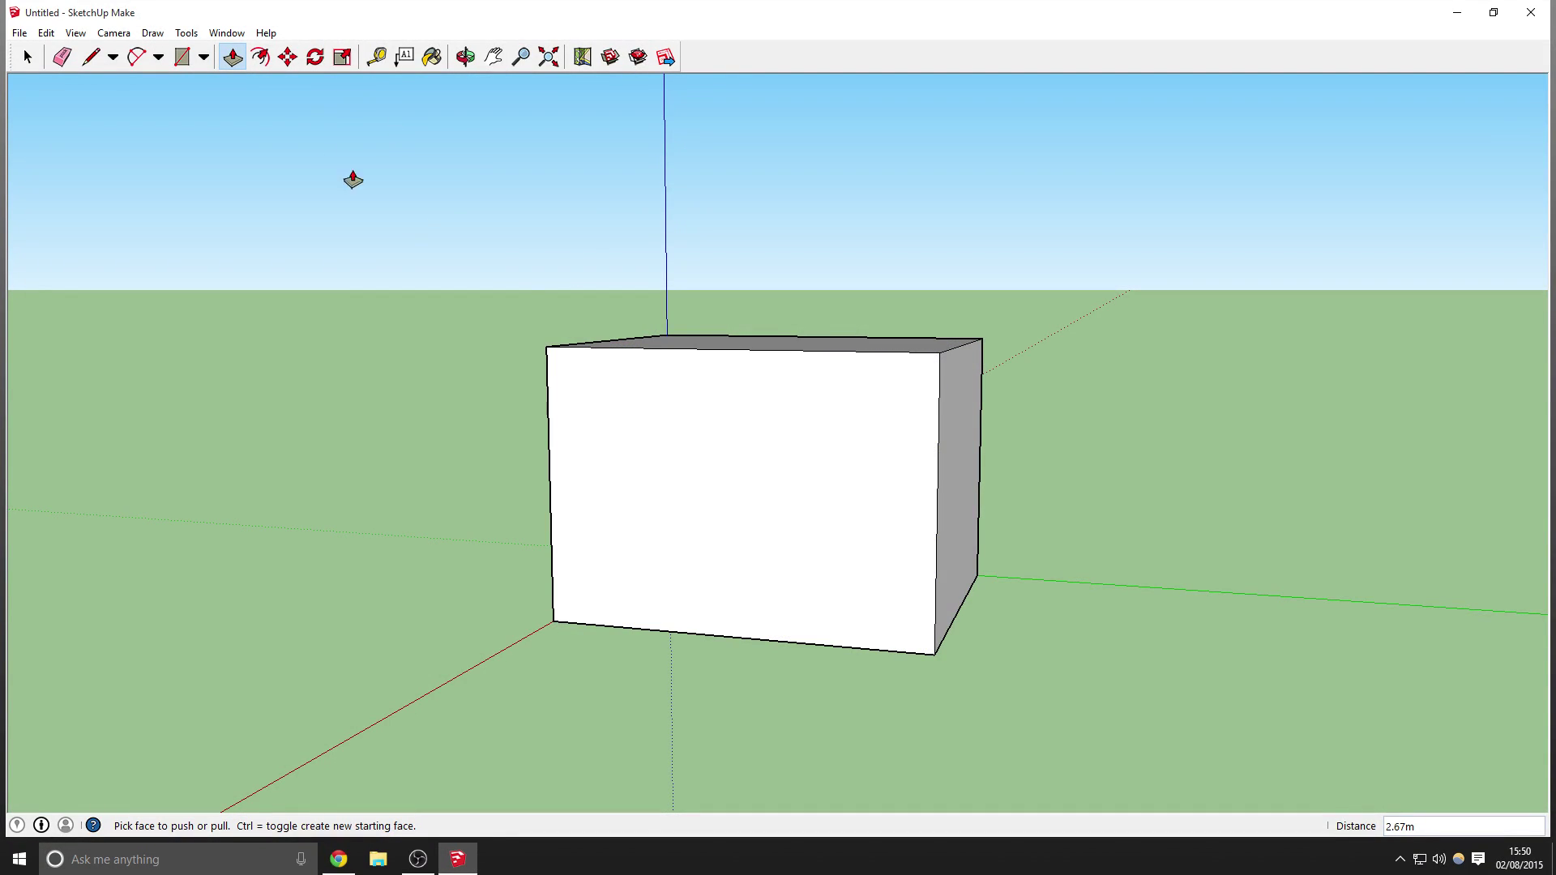
Reverse the box's front face so its blue-grey back side faces outward
left_click(28, 56)
right_click(675, 475)
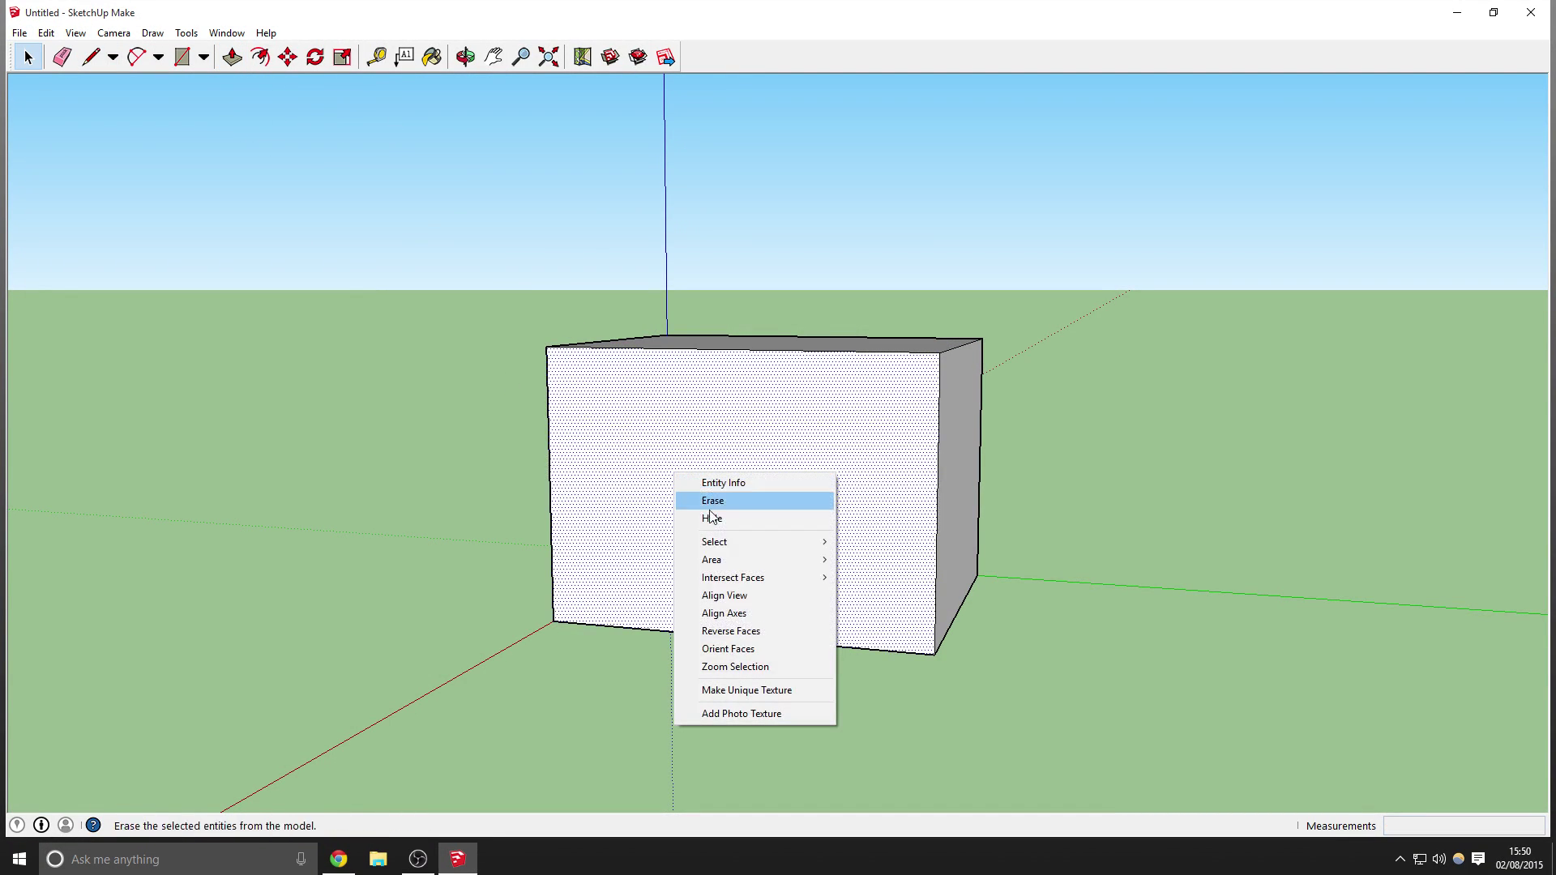
left_click(730, 630)
mouse_move(885, 530)
middle_mouse_down()
mouse_move(815, 516)
mouse_move(902, 517)
middle_mouse_up()
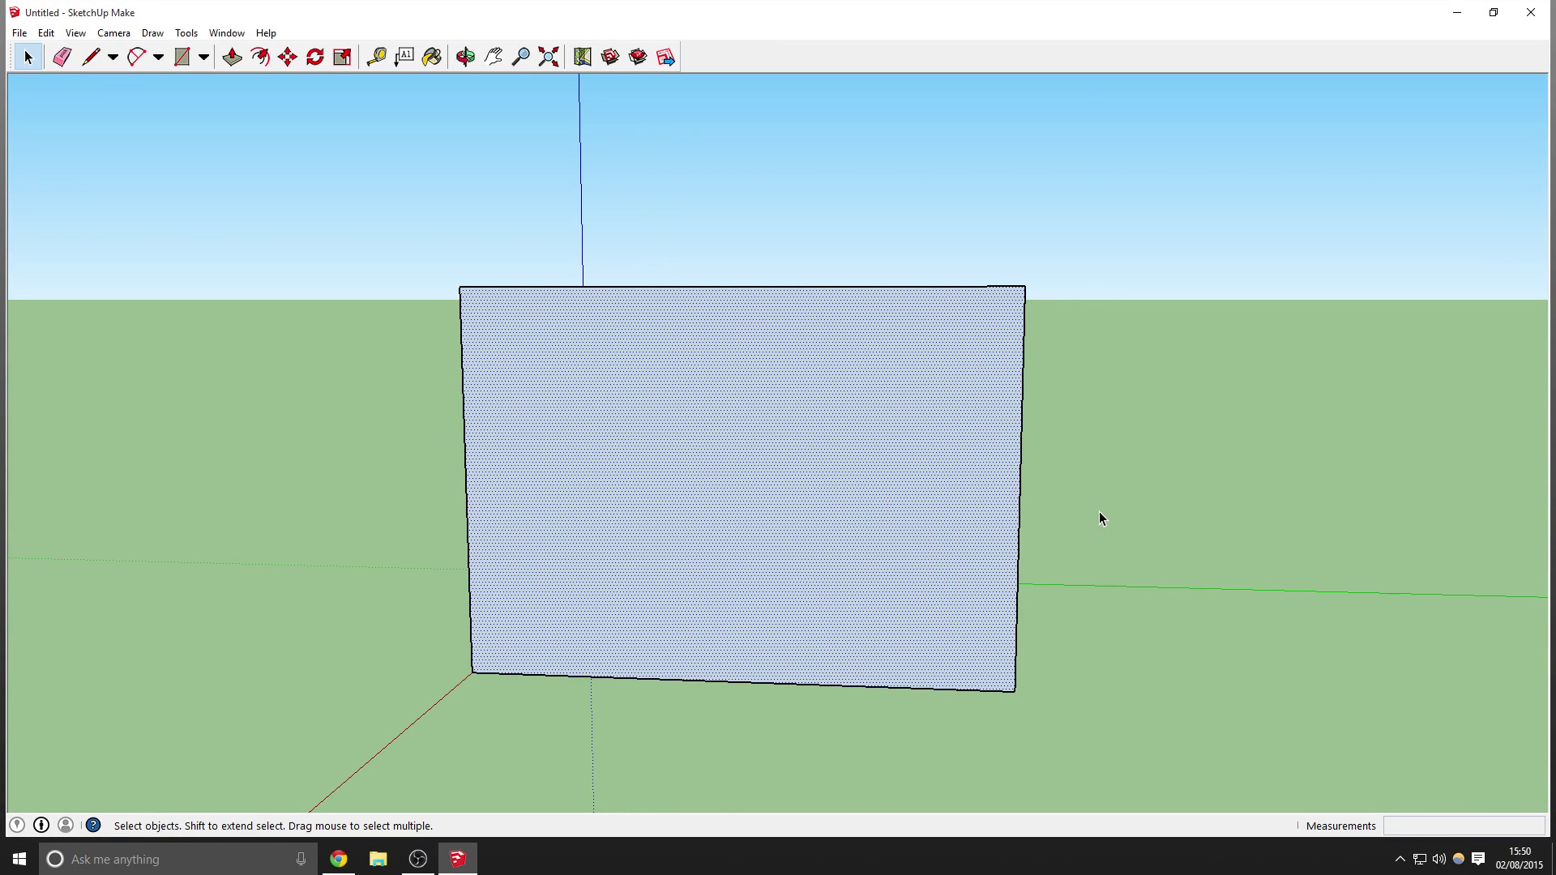
middle_click_drag(1121, 504, 681, 459)
key("ctrl+t")
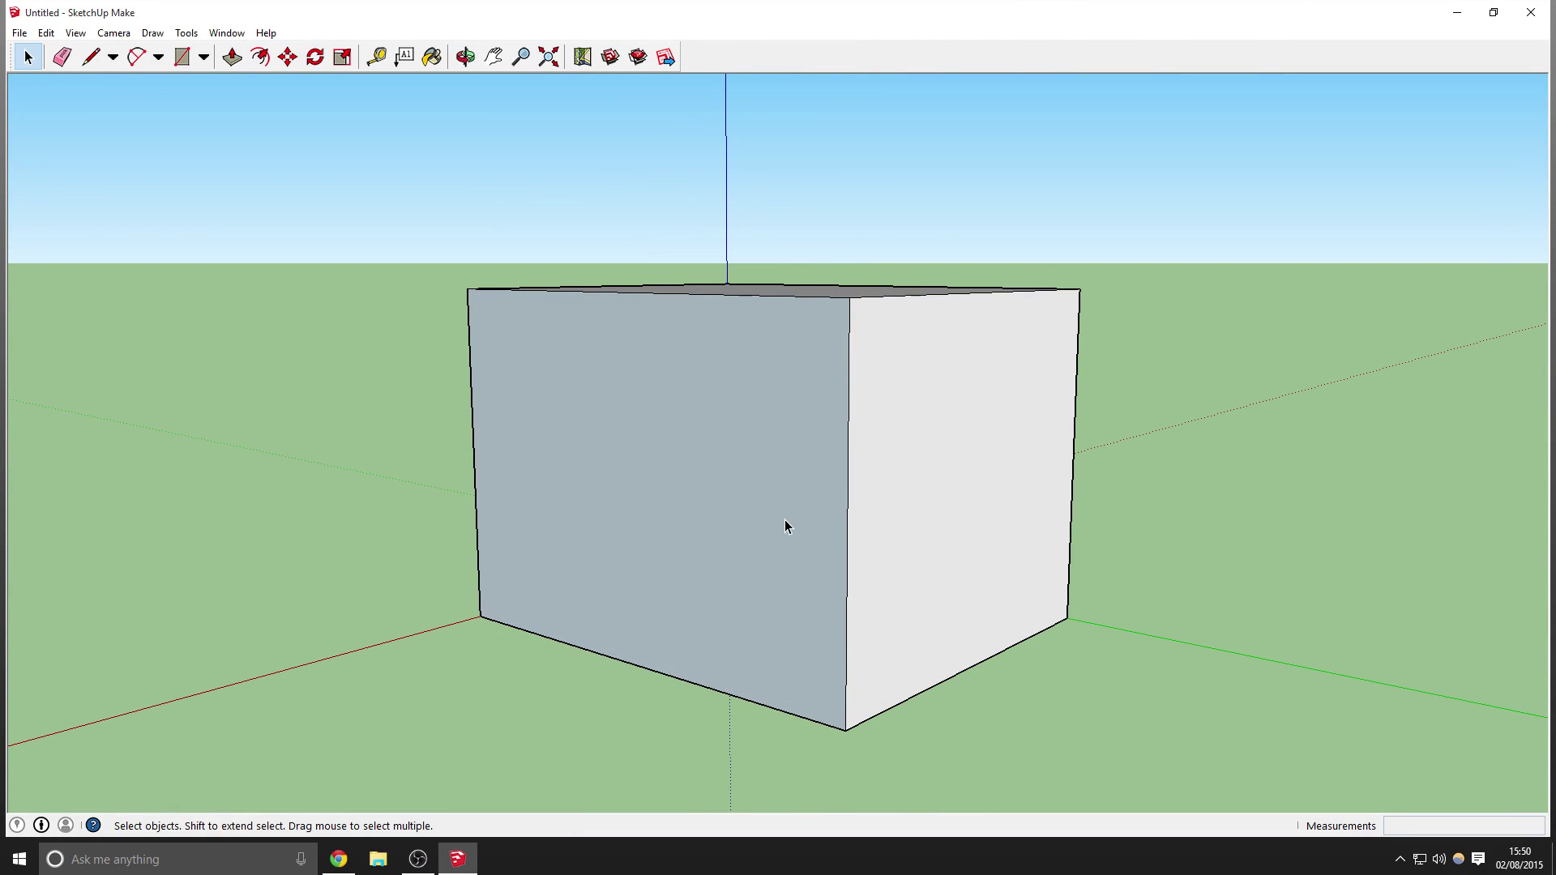
middle_click_drag(944, 529, 1256, 565)
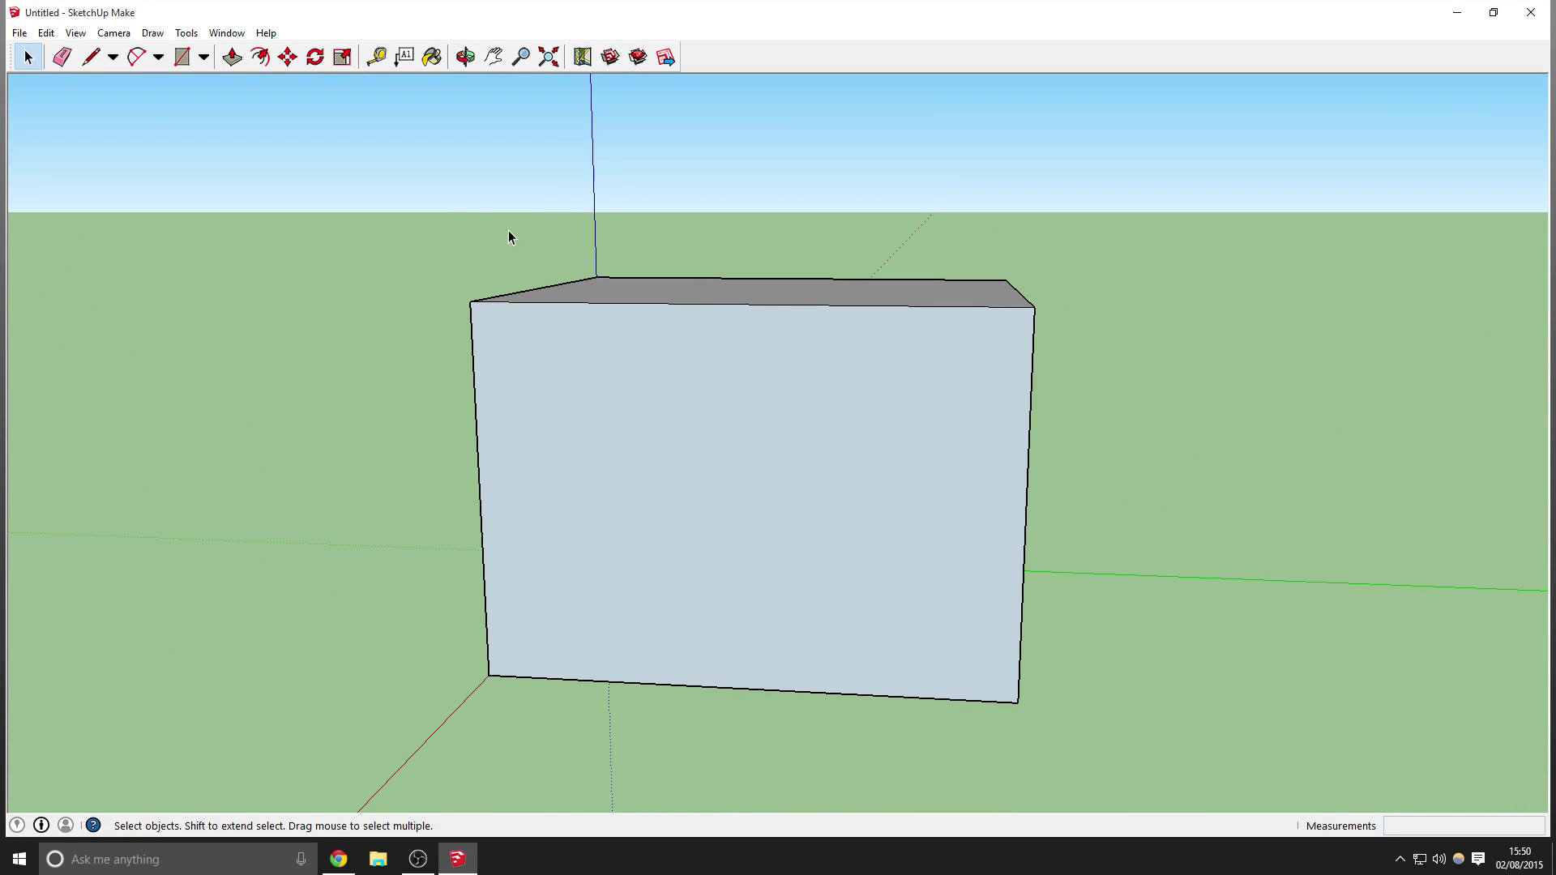
left_click(186, 33)
mouse_move(233, 37)
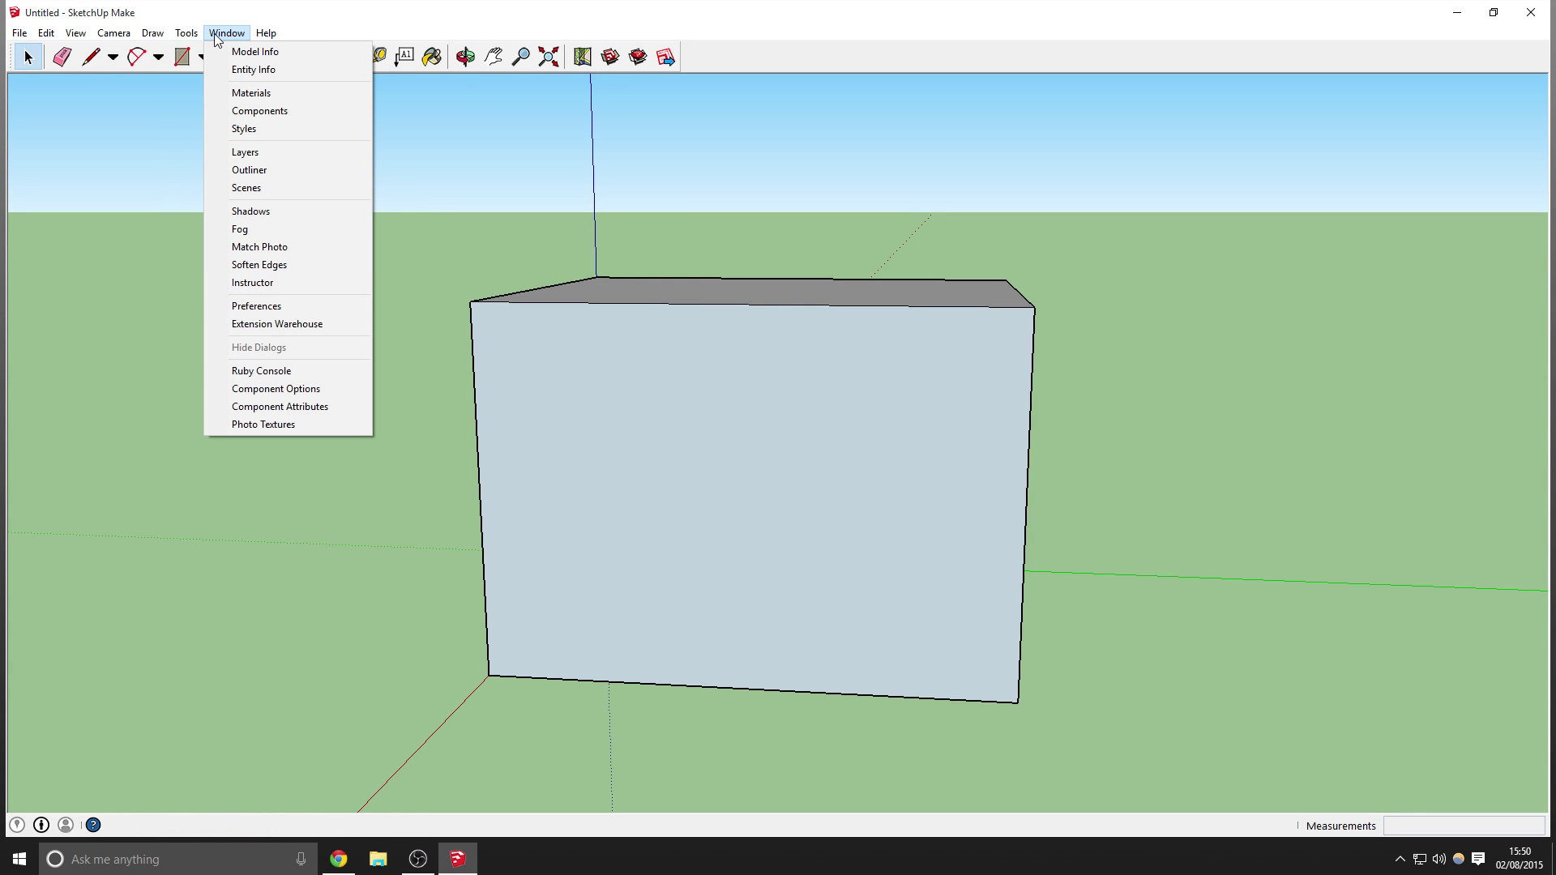
Set the style's Face back colour to bright red in Styles > Edit
left_click(259, 127)
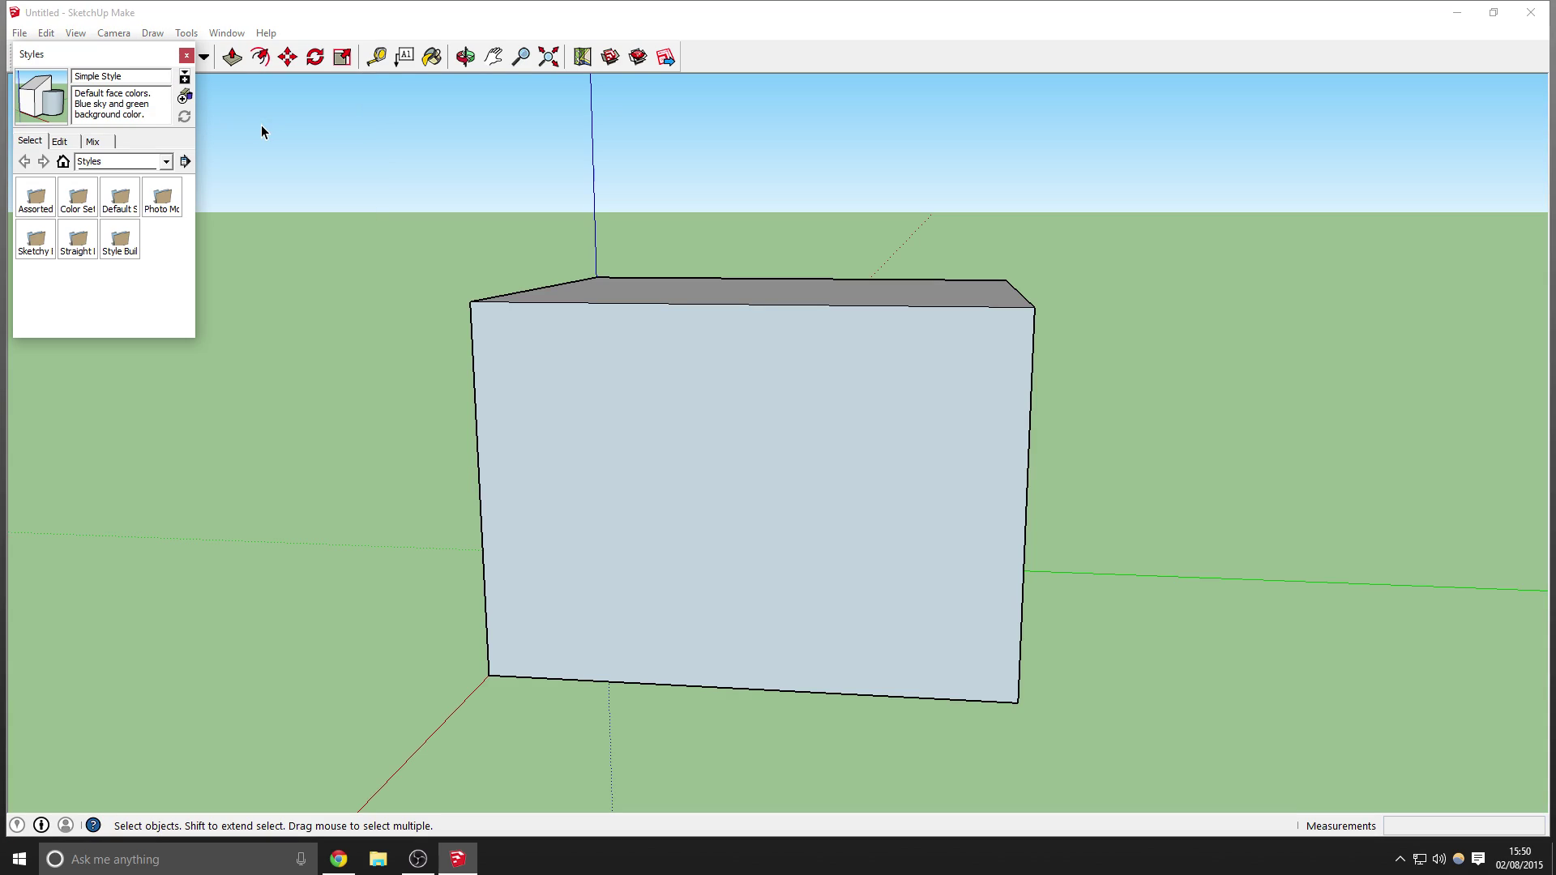
left_click(60, 141)
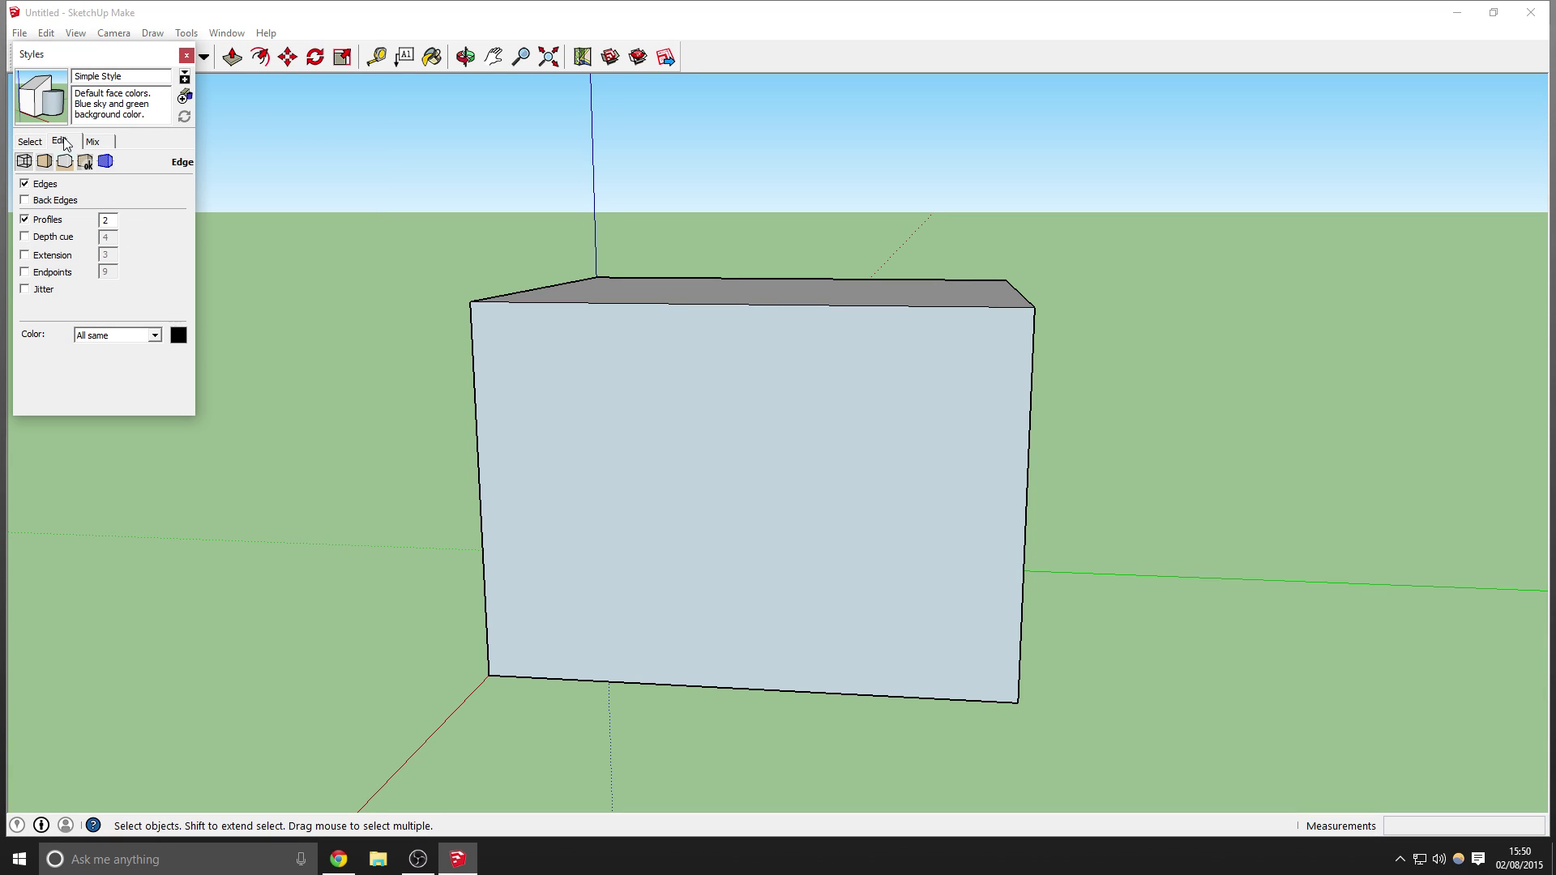
left_click(64, 162)
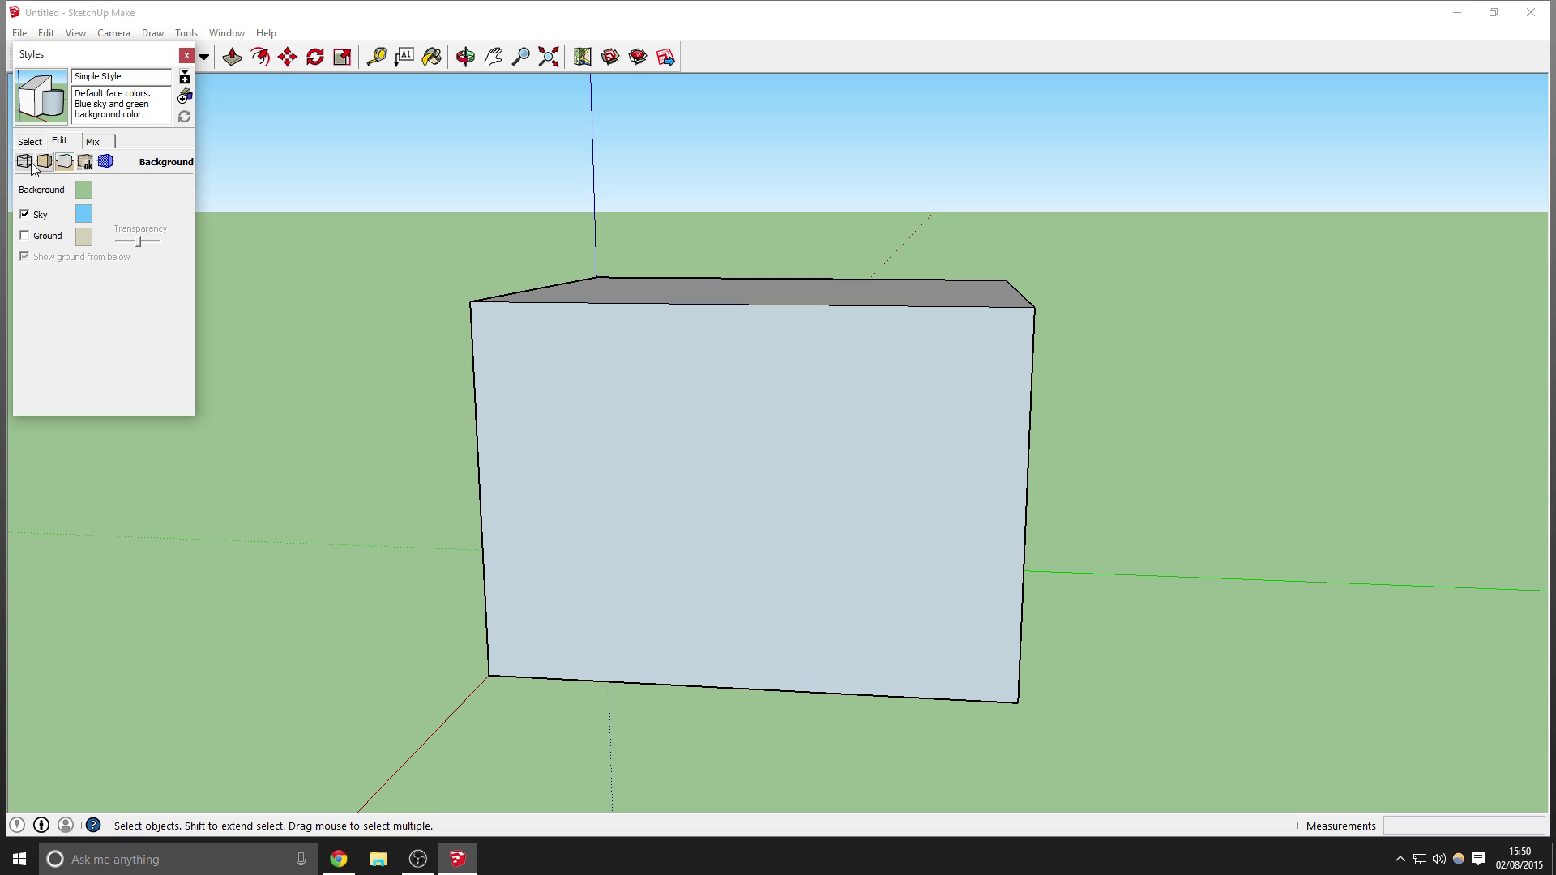
left_click(43, 162)
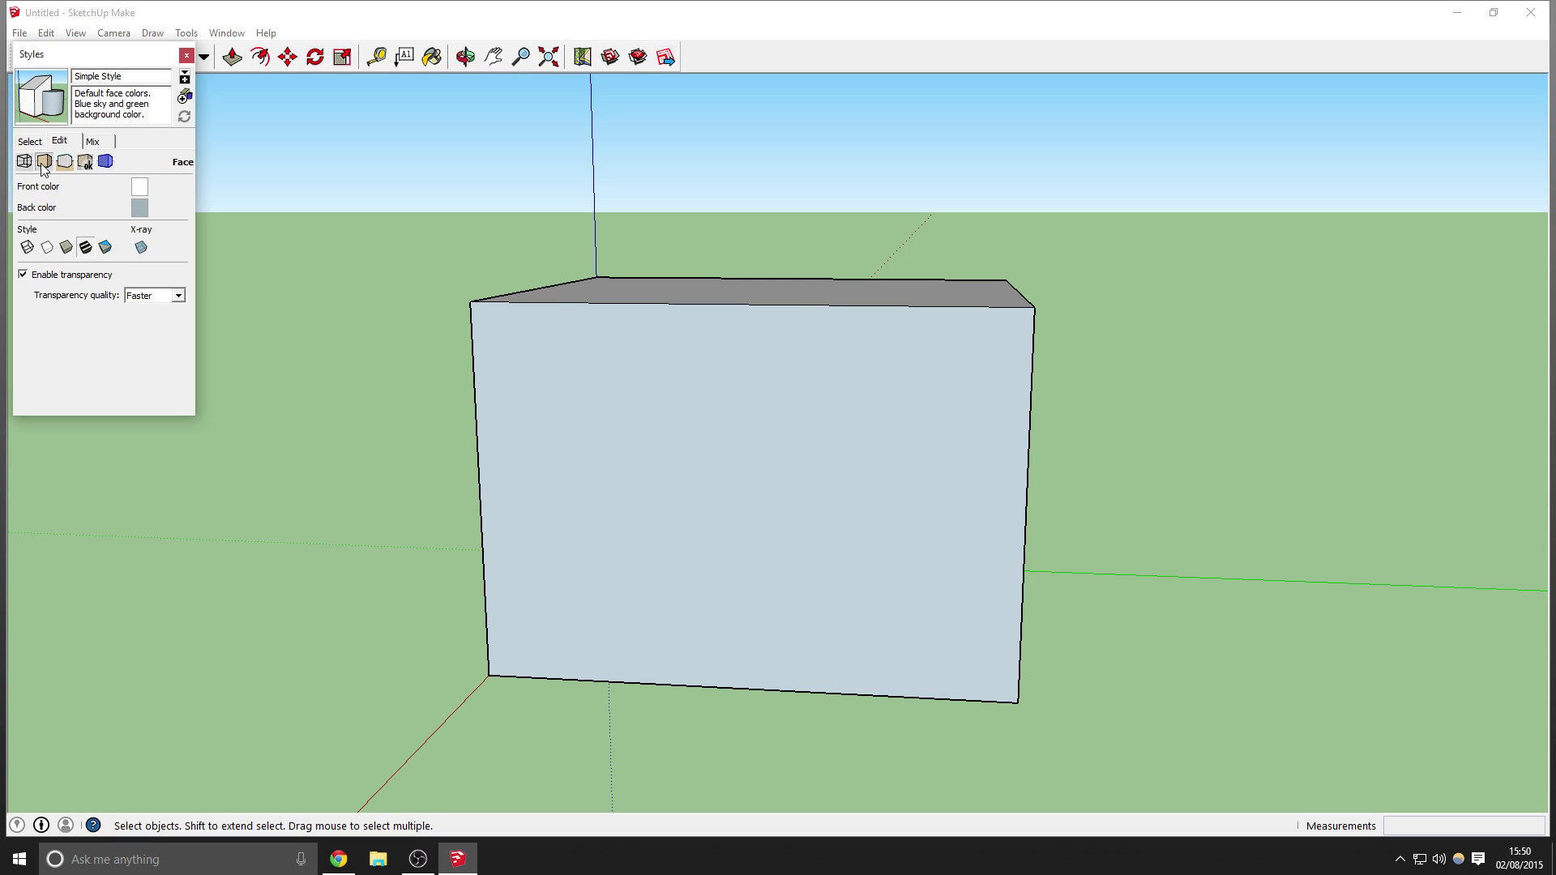
left_click(145, 202)
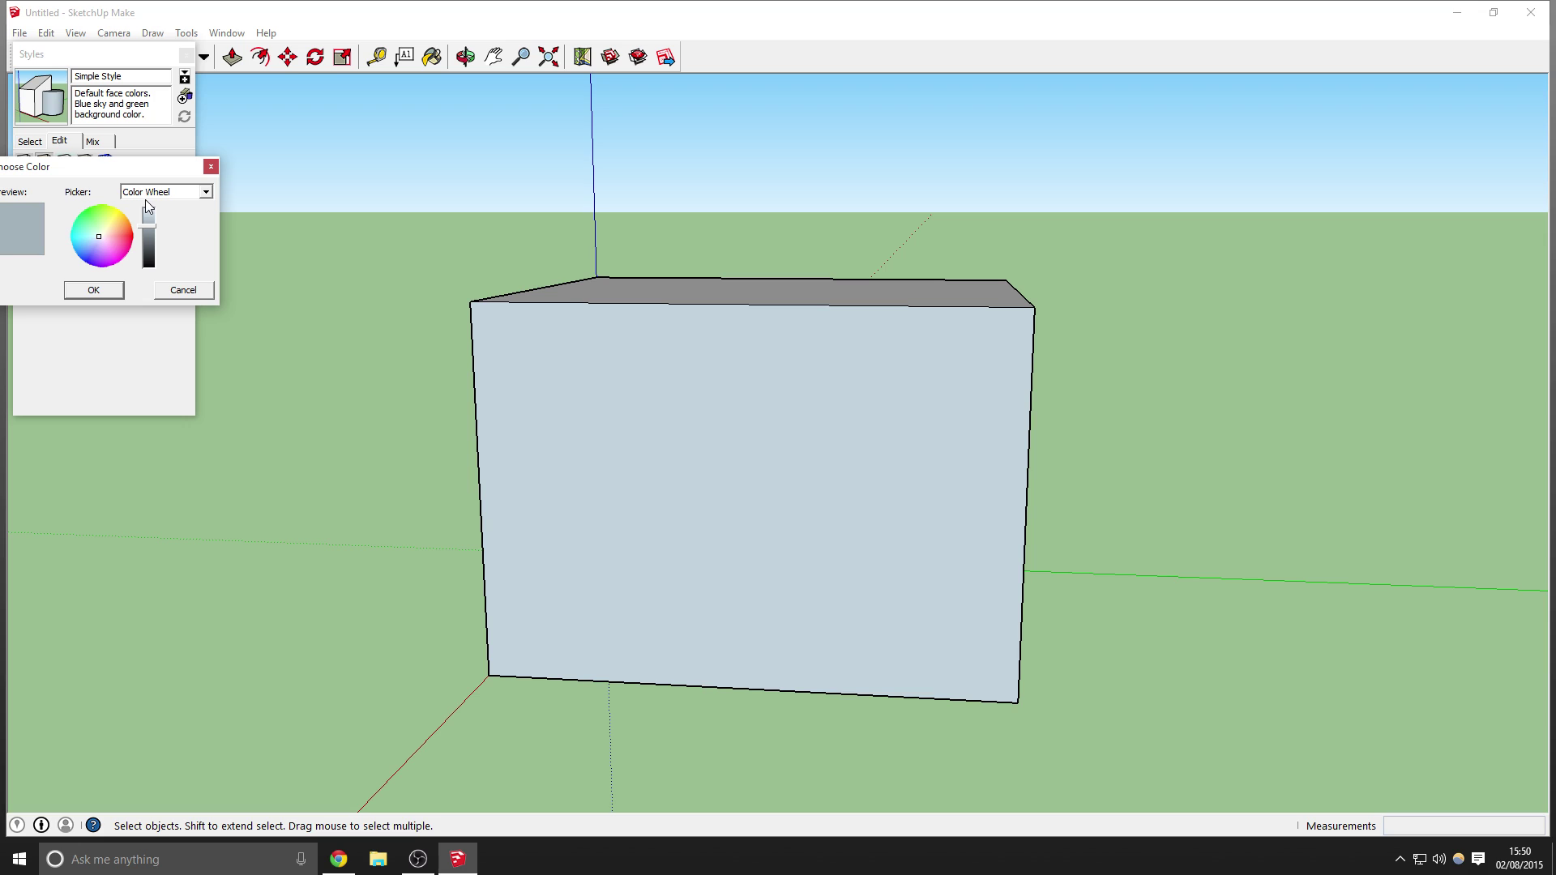
left_click(133, 235)
left_click(148, 209)
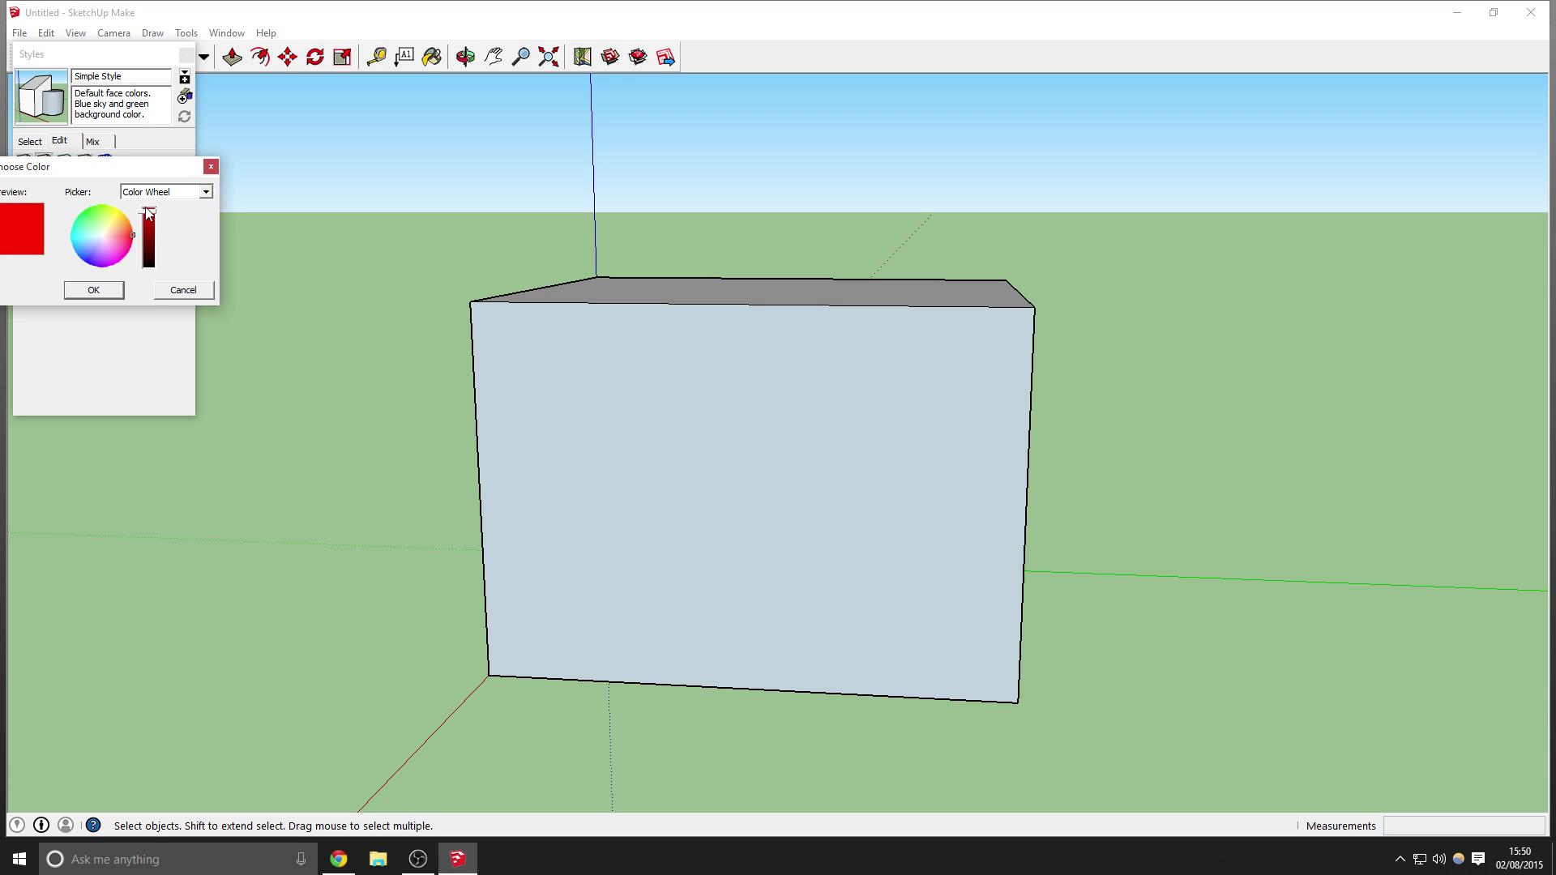
left_click(94, 290)
middle_click_drag(988, 254, 722, 254)
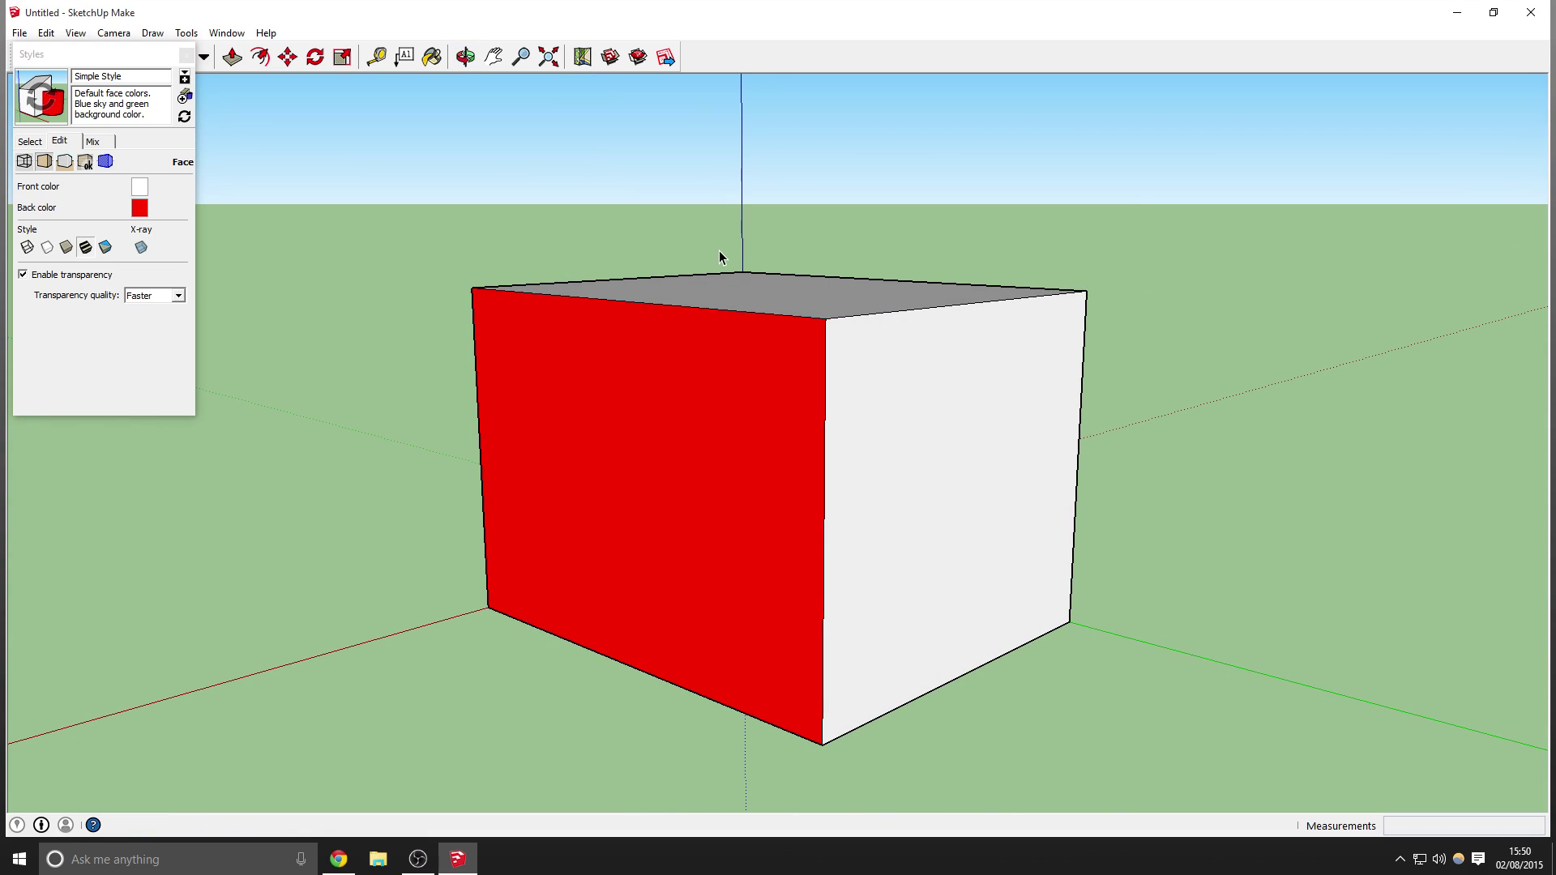
left_click(186, 56)
Reverse the red face so it shows white again
middle_click_drag(629, 421, 962, 338)
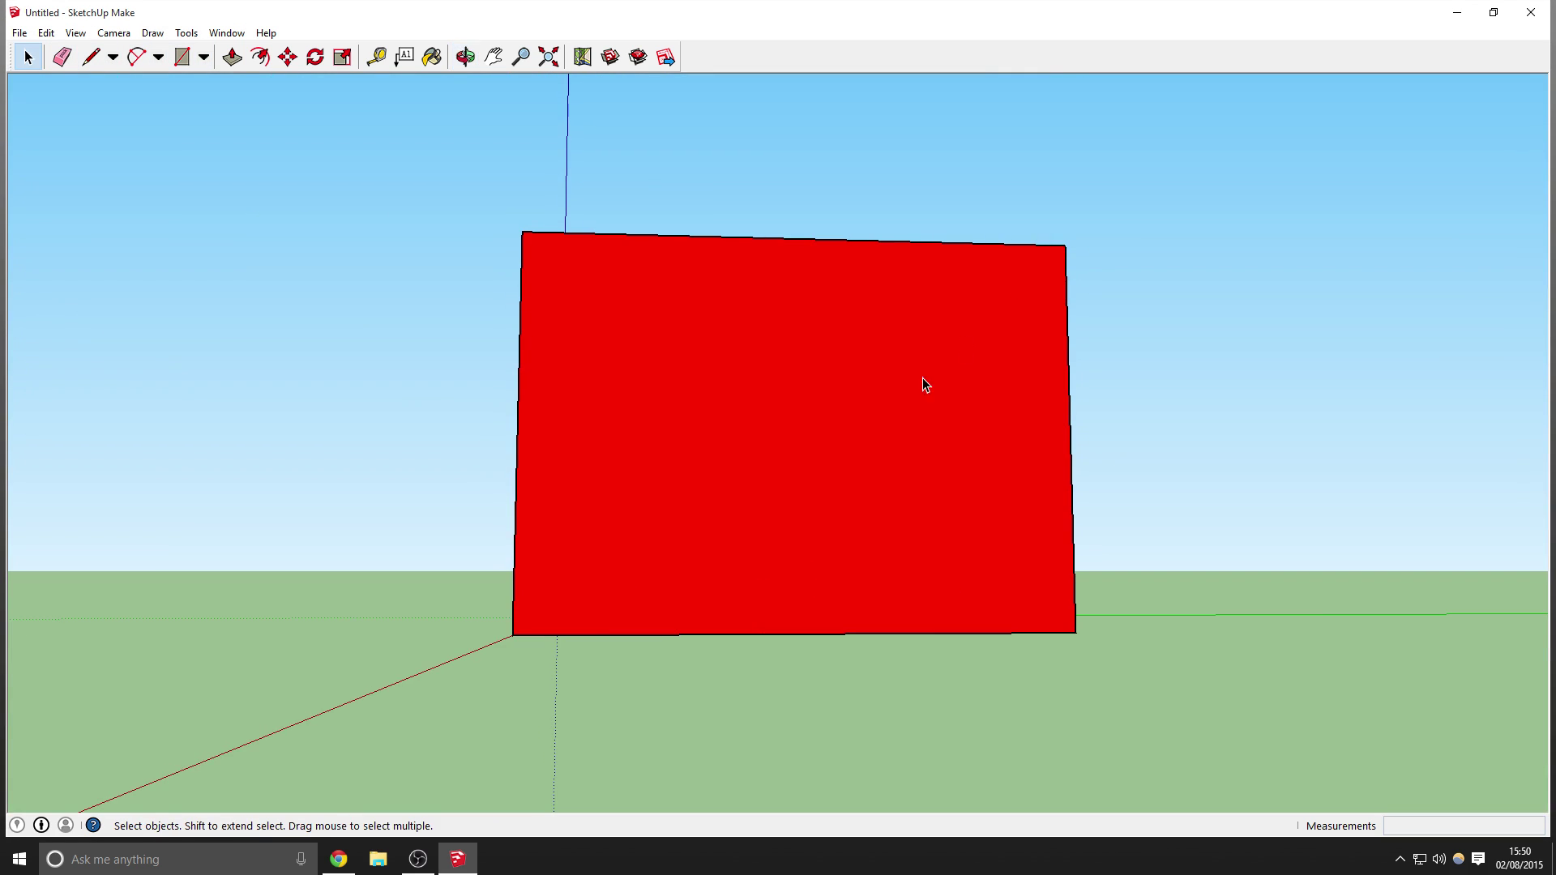
right_click(726, 426)
left_click(800, 584)
middle_click_drag(800, 583, 1052, 467)
middle_click_drag(421, 207, 150, 105)
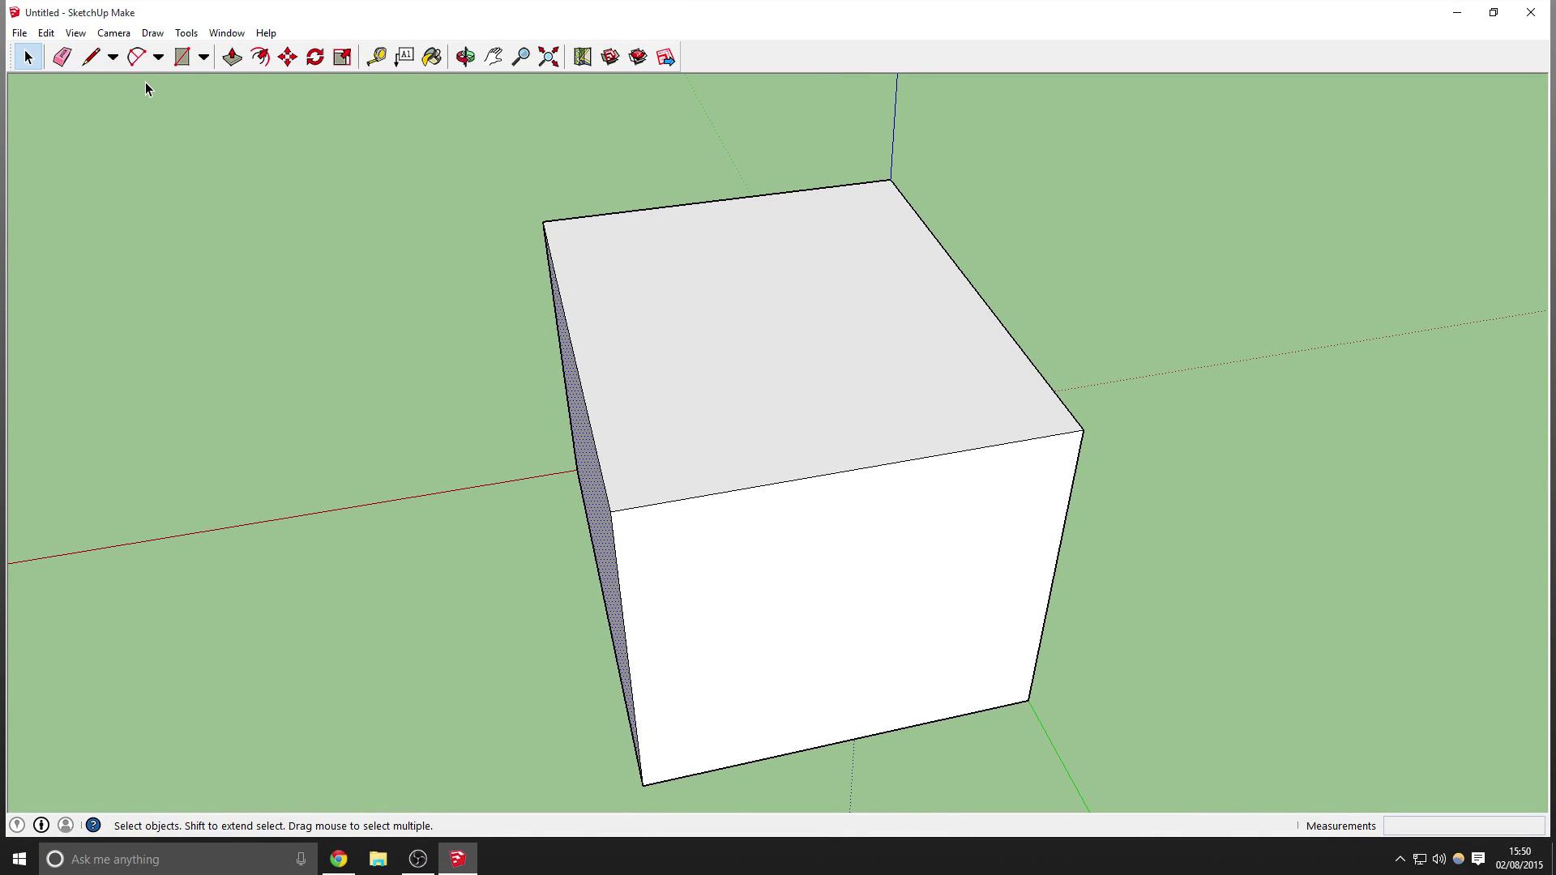
mouse_move(218, 173)
middle_mouse_down()
mouse_move(567, 226)
mouse_move(181, 83)
middle_mouse_up()
Try erasing the box's edges along the red, green and blue axes, then undo
key("e")
mouse_move(179, 143)
left_mouse_down()
mouse_move(892, 330)
mouse_move(691, 272)
mouse_move(622, 388)
mouse_move(546, 454)
mouse_move(826, 607)
mouse_move(778, 581)
left_mouse_up()
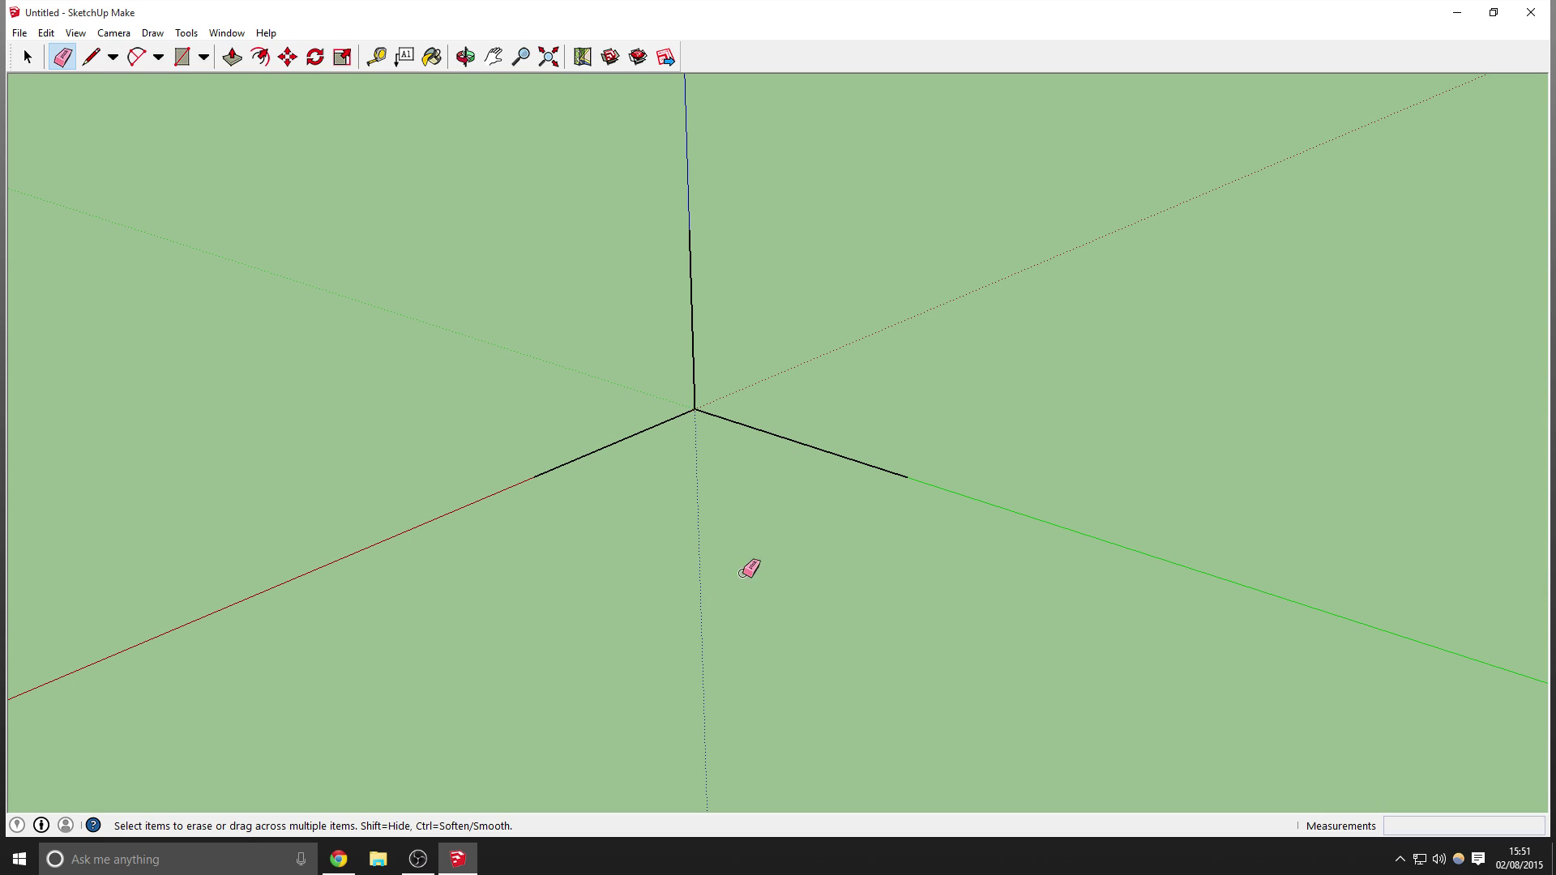
mouse_move(693, 466)
left_mouse_down()
mouse_move(652, 411)
mouse_move(732, 361)
left_mouse_up()
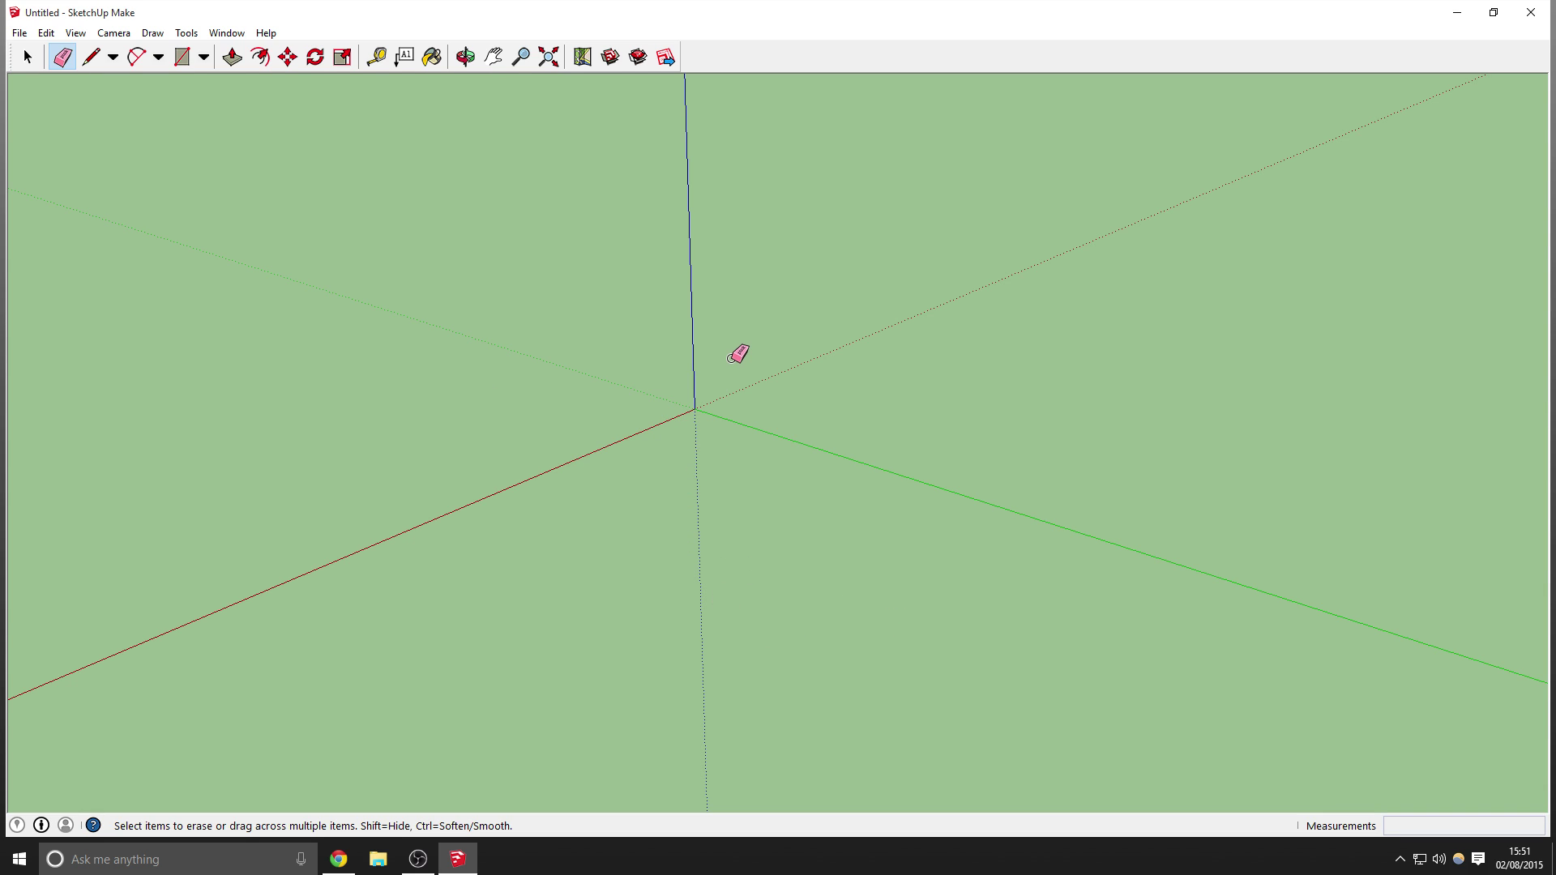
key("ctrl+z")
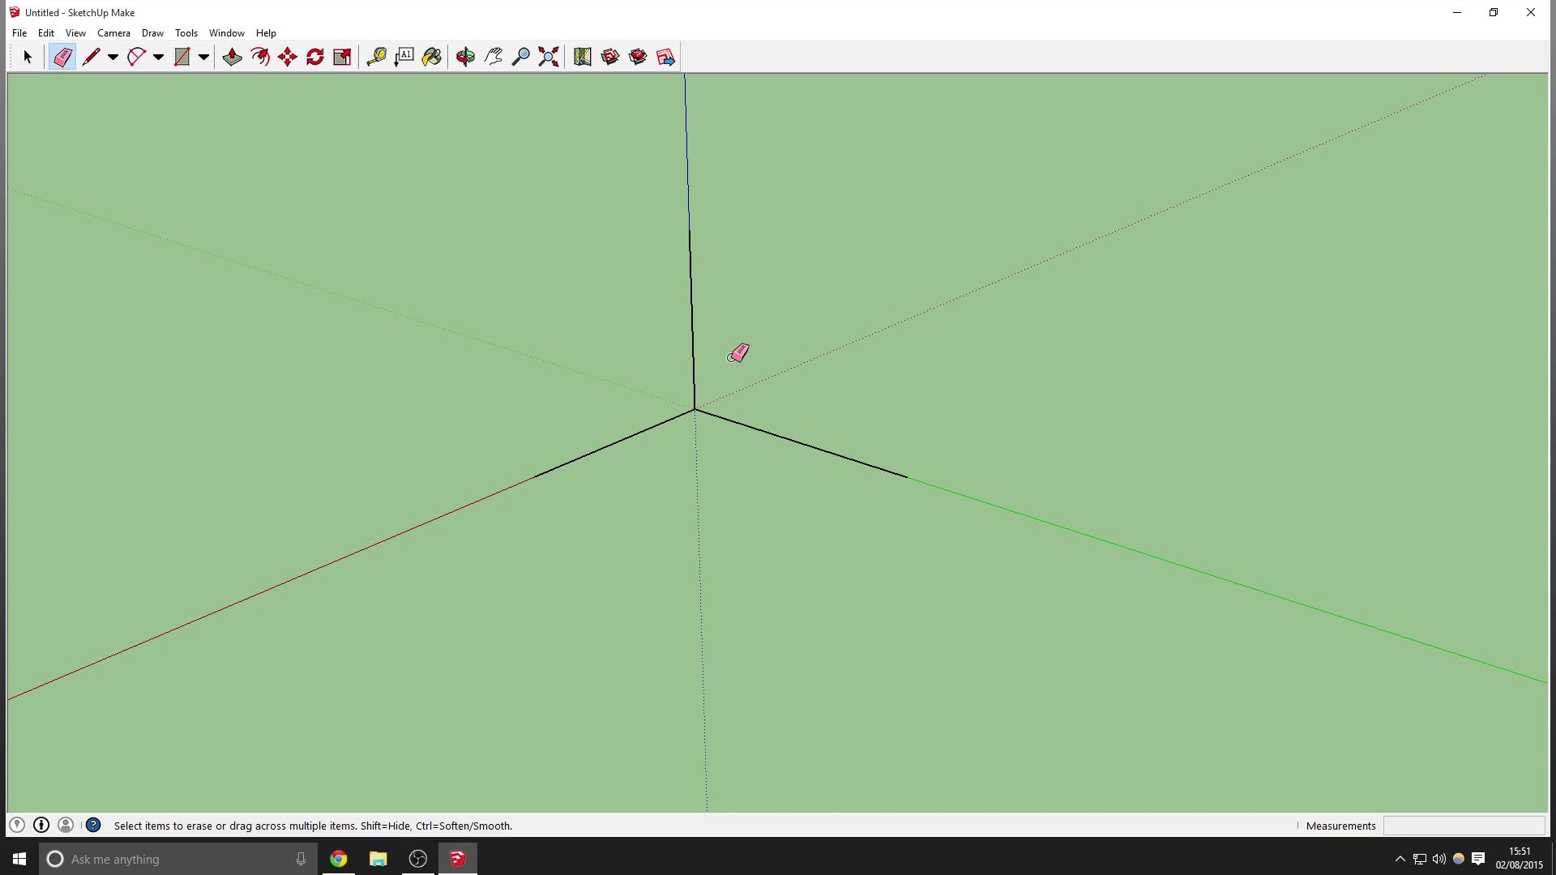
left_click(692, 357)
left_click(616, 443)
left_click(749, 427)
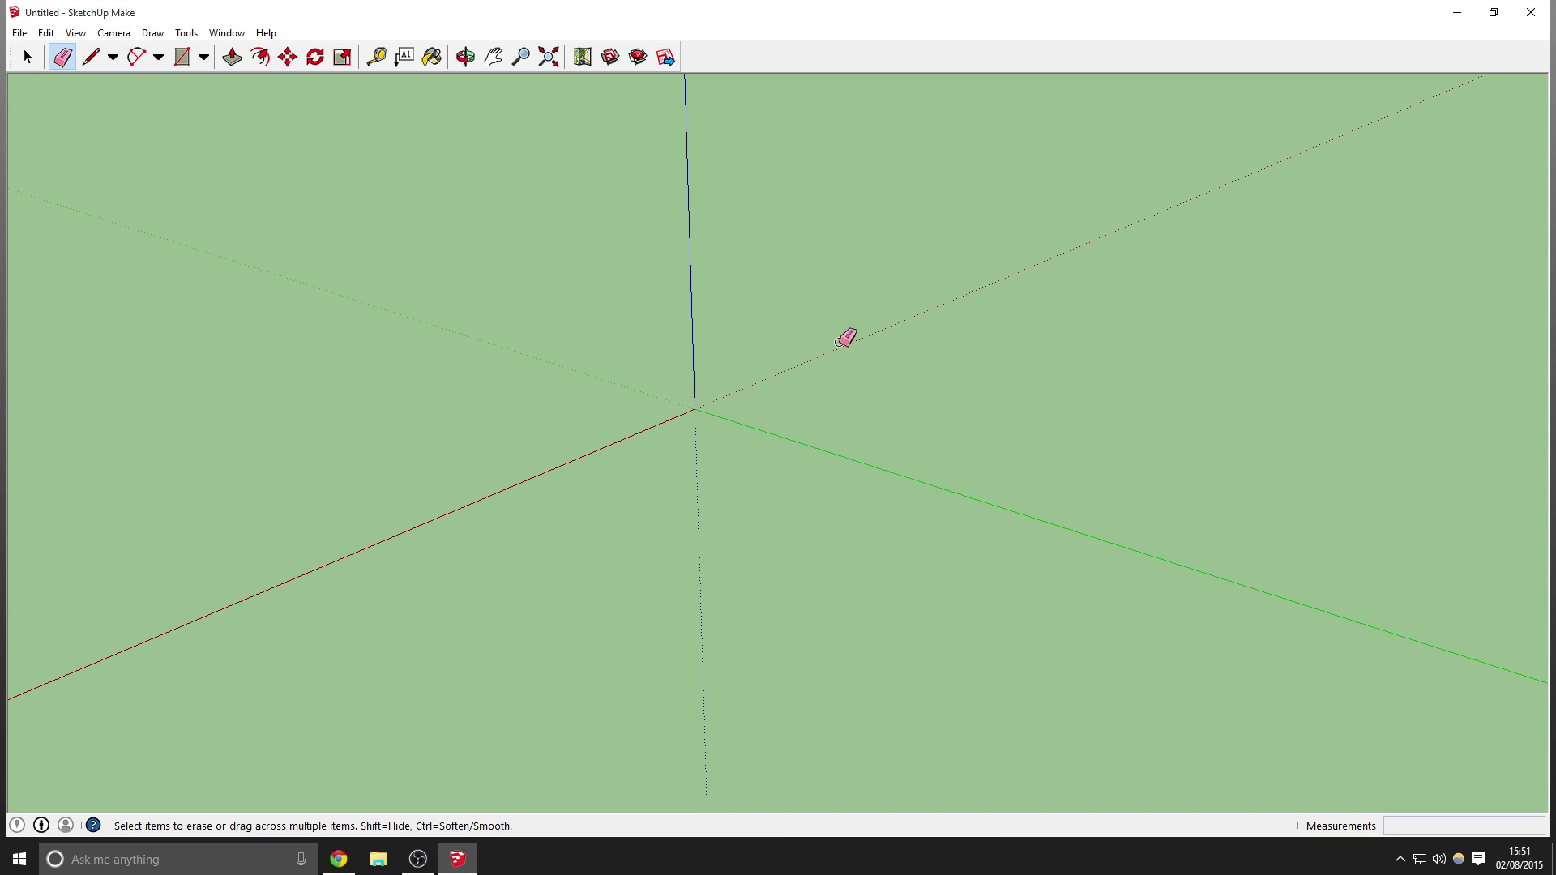
key("ctrl+z")
key("ctrl+z")
key("ctrl+z")
Delete the front face and erase the box's walls, top, red floor face and edges
left_click(26, 57)
left_click(644, 439)
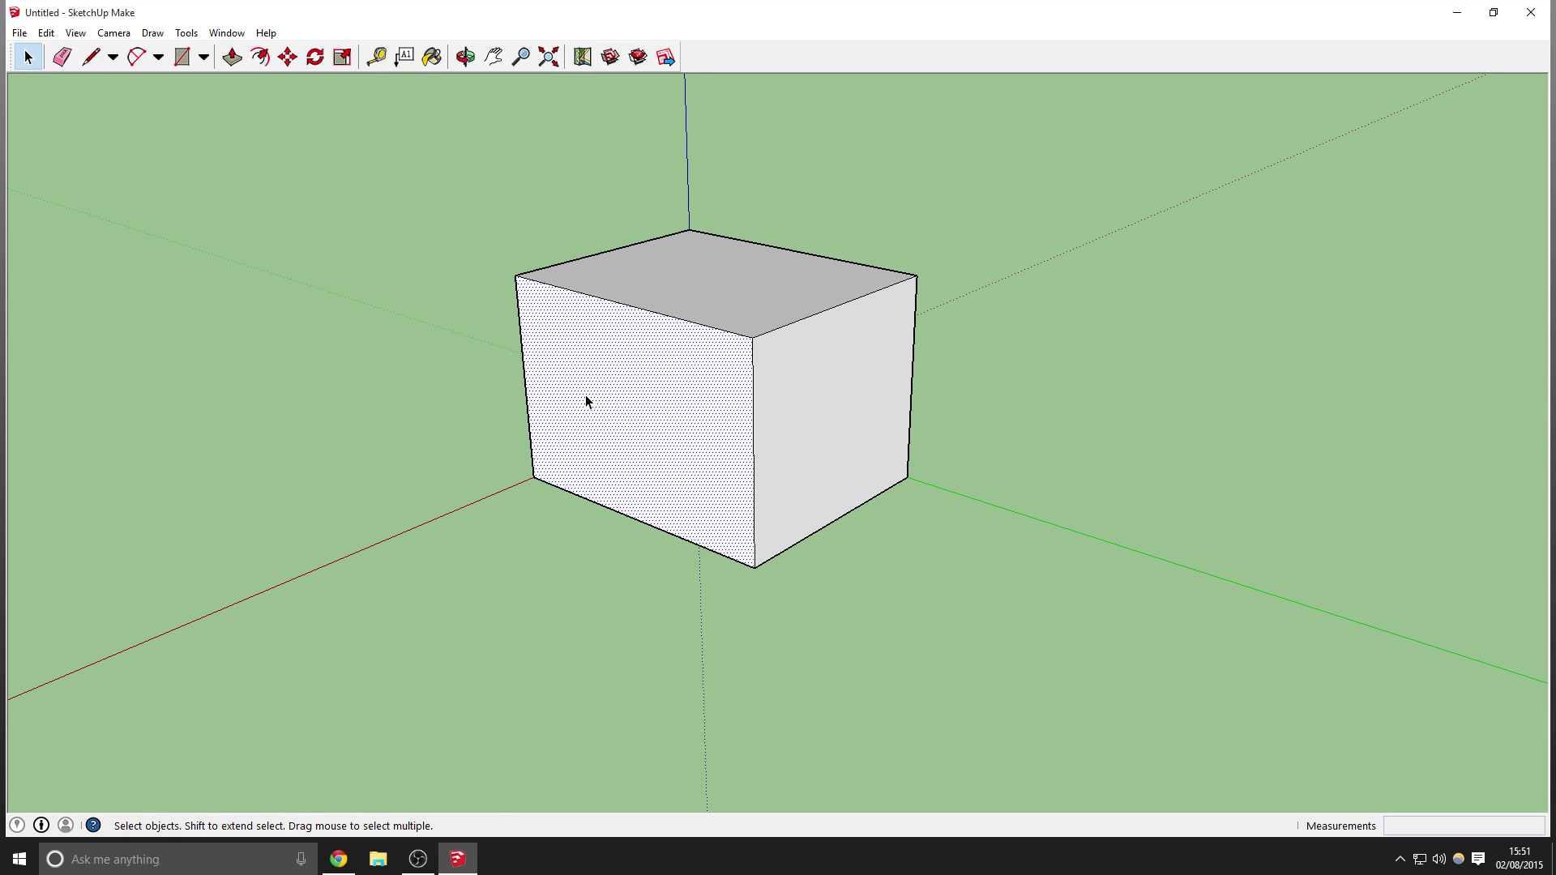
key("Delete")
mouse_move(590, 406)
middle_mouse_down()
mouse_move(772, 222)
mouse_move(1006, 413)
mouse_move(799, 432)
middle_mouse_up()
scroll(800, 433, "down", 3)
left_click(62, 57)
mouse_move(720, 215)
left_mouse_down()
mouse_move(904, 322)
mouse_move(945, 304)
left_mouse_up()
mouse_move(816, 246)
left_mouse_down()
mouse_move(721, 472)
mouse_move(908, 497)
mouse_move(942, 546)
mouse_move(478, 511)
left_mouse_up()
left_click_drag(626, 439, 624, 442)
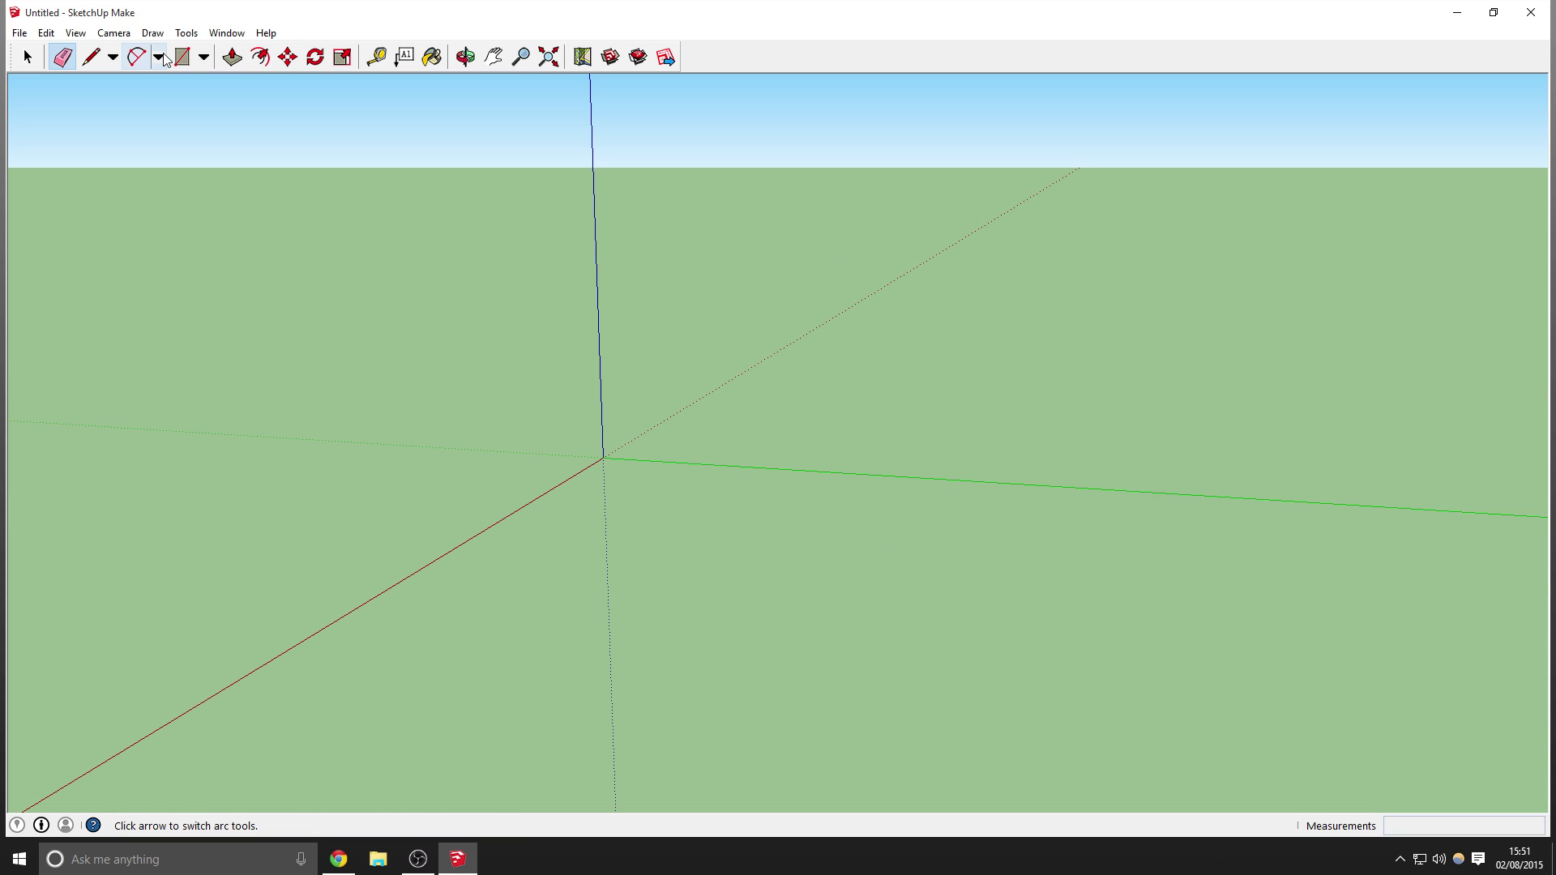
left_click(159, 63)
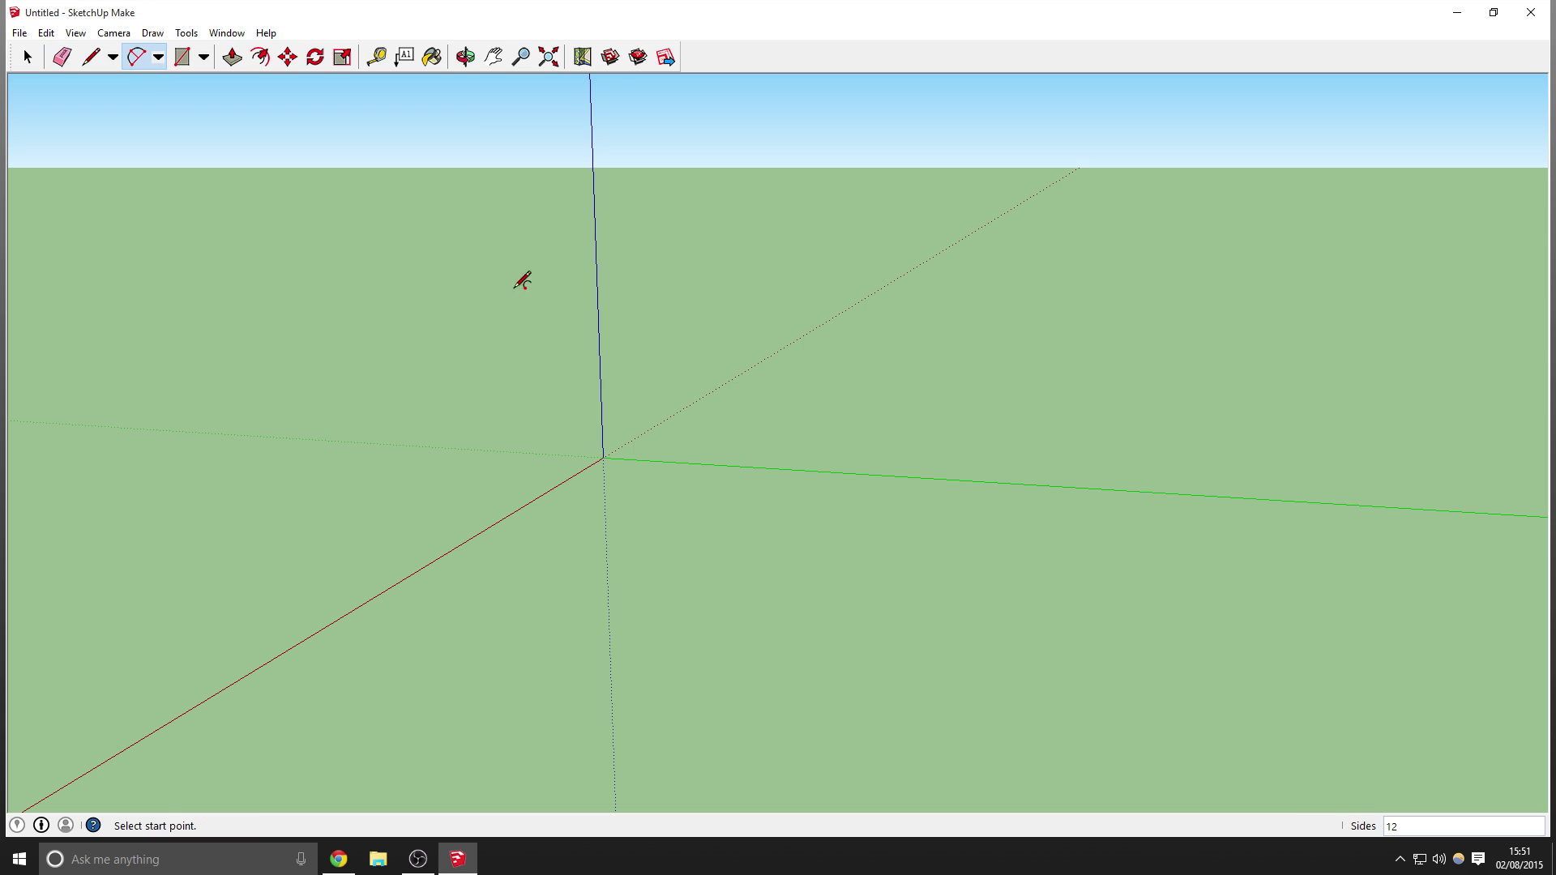
left_click(603, 457)
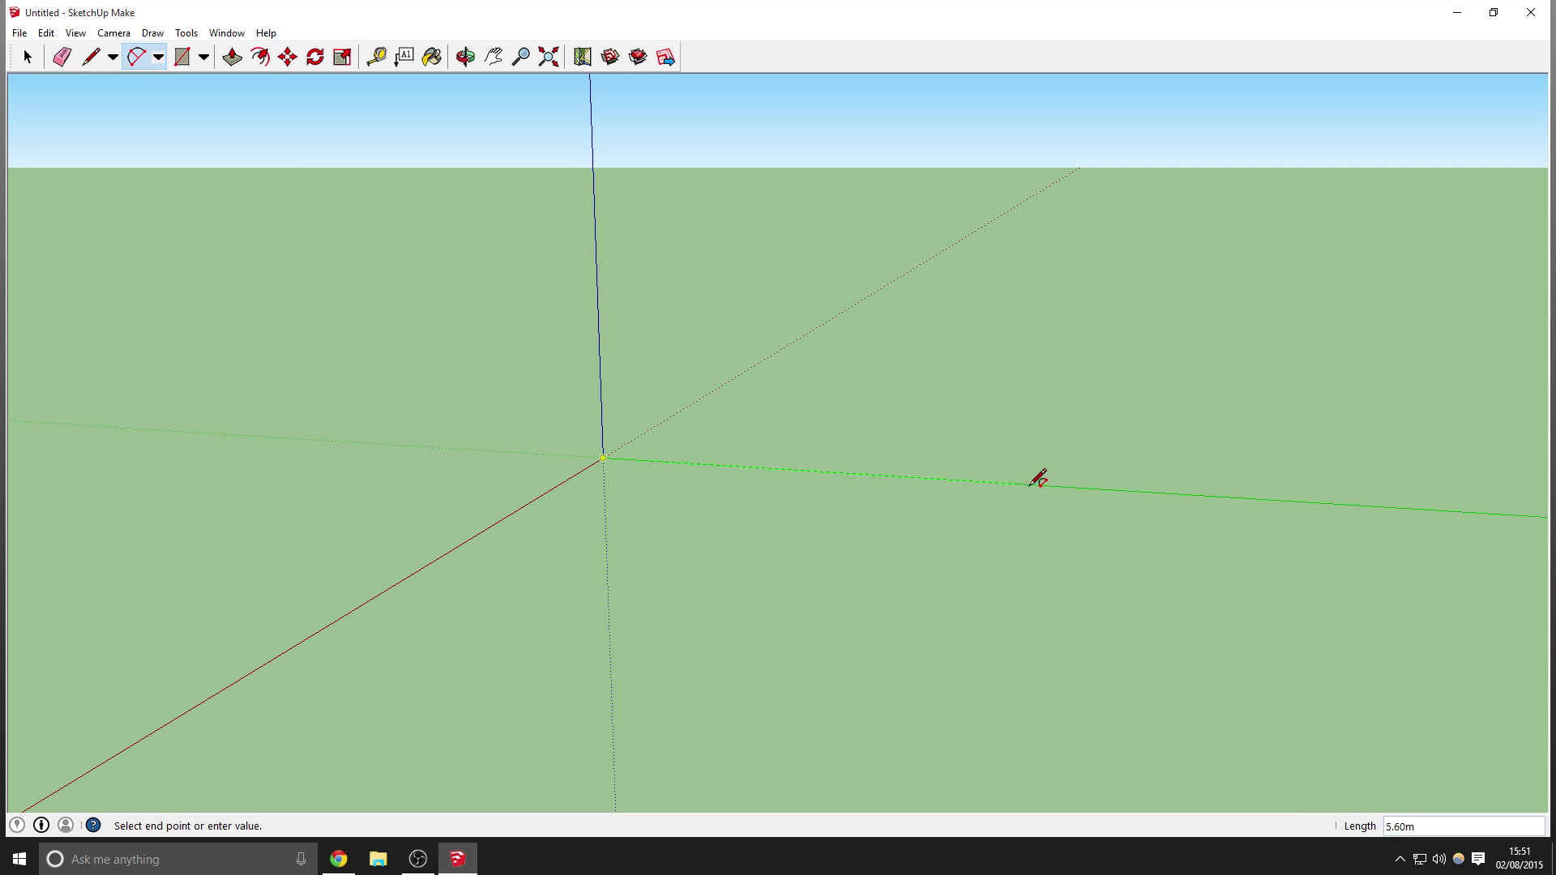
left_click(1079, 487)
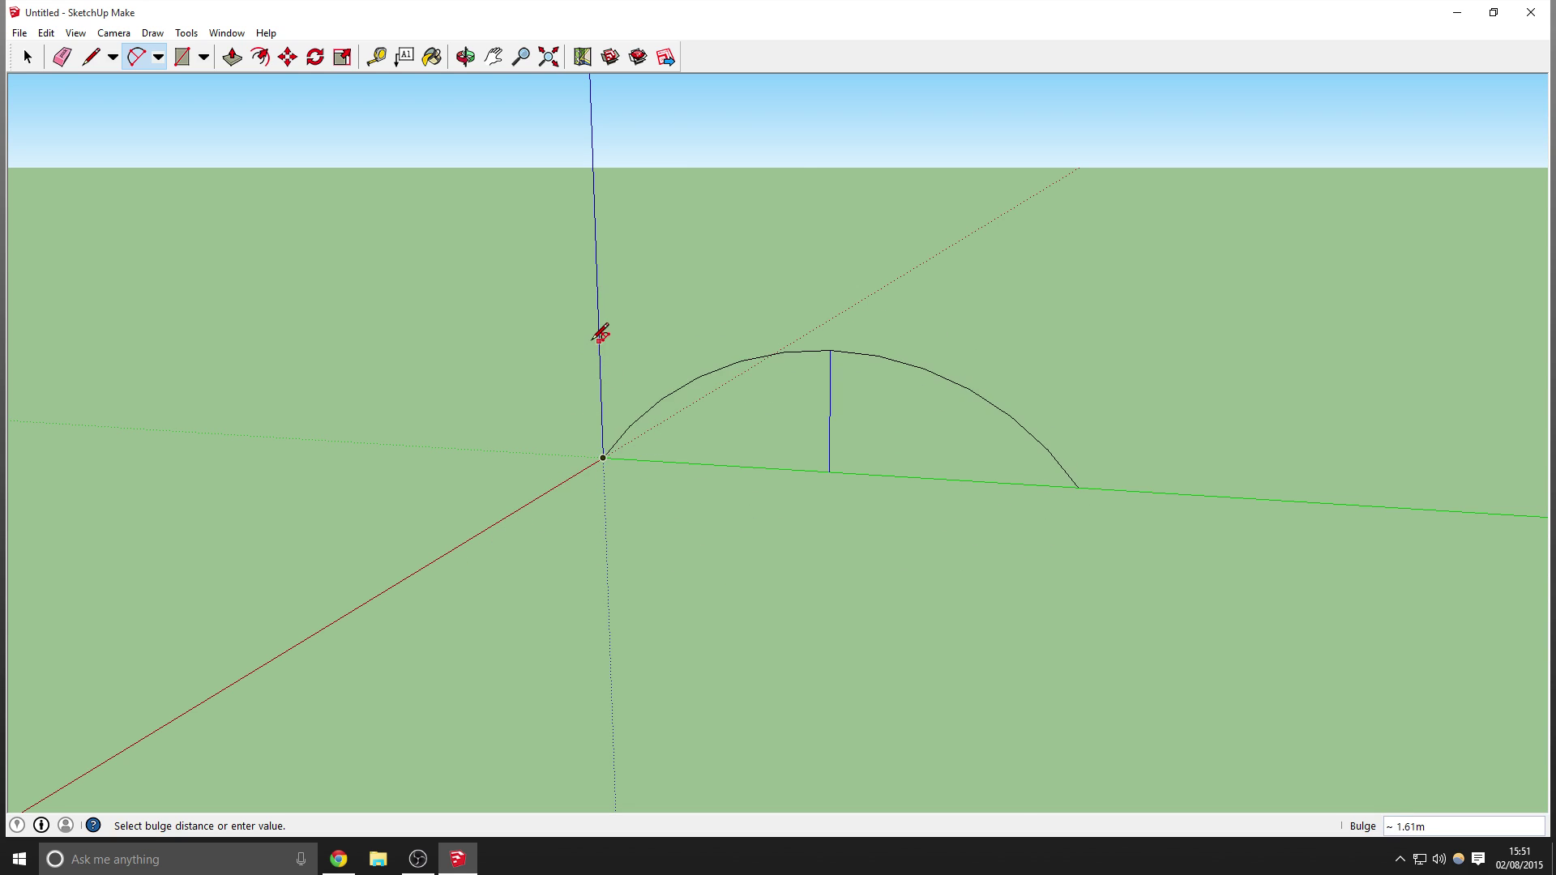
left_click(603, 199)
left_click(90, 57)
left_click(603, 458)
left_click(1079, 487)
middle_click_drag(1208, 372, 1018, 330)
left_click(232, 57)
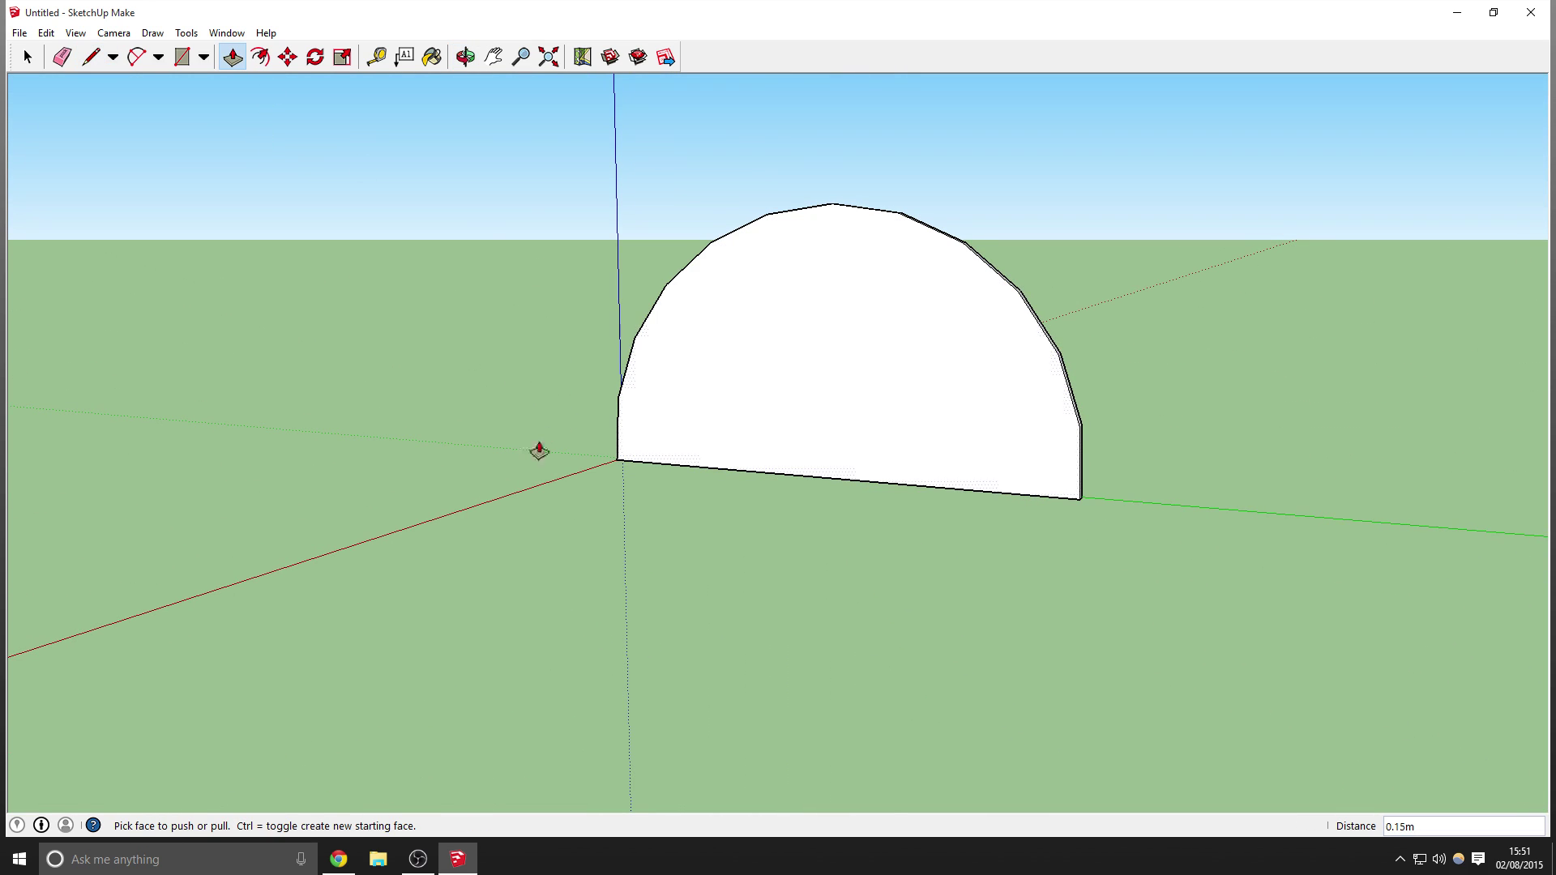
left_click(628, 438)
middle_click_drag(576, 504, 897, 489)
scroll(843, 483, "down", 5)
middle_click_drag(786, 476, 649, 448)
key("p")
left_click_drag(514, 500, 629, 487)
middle_click_drag(629, 487, 502, 215)
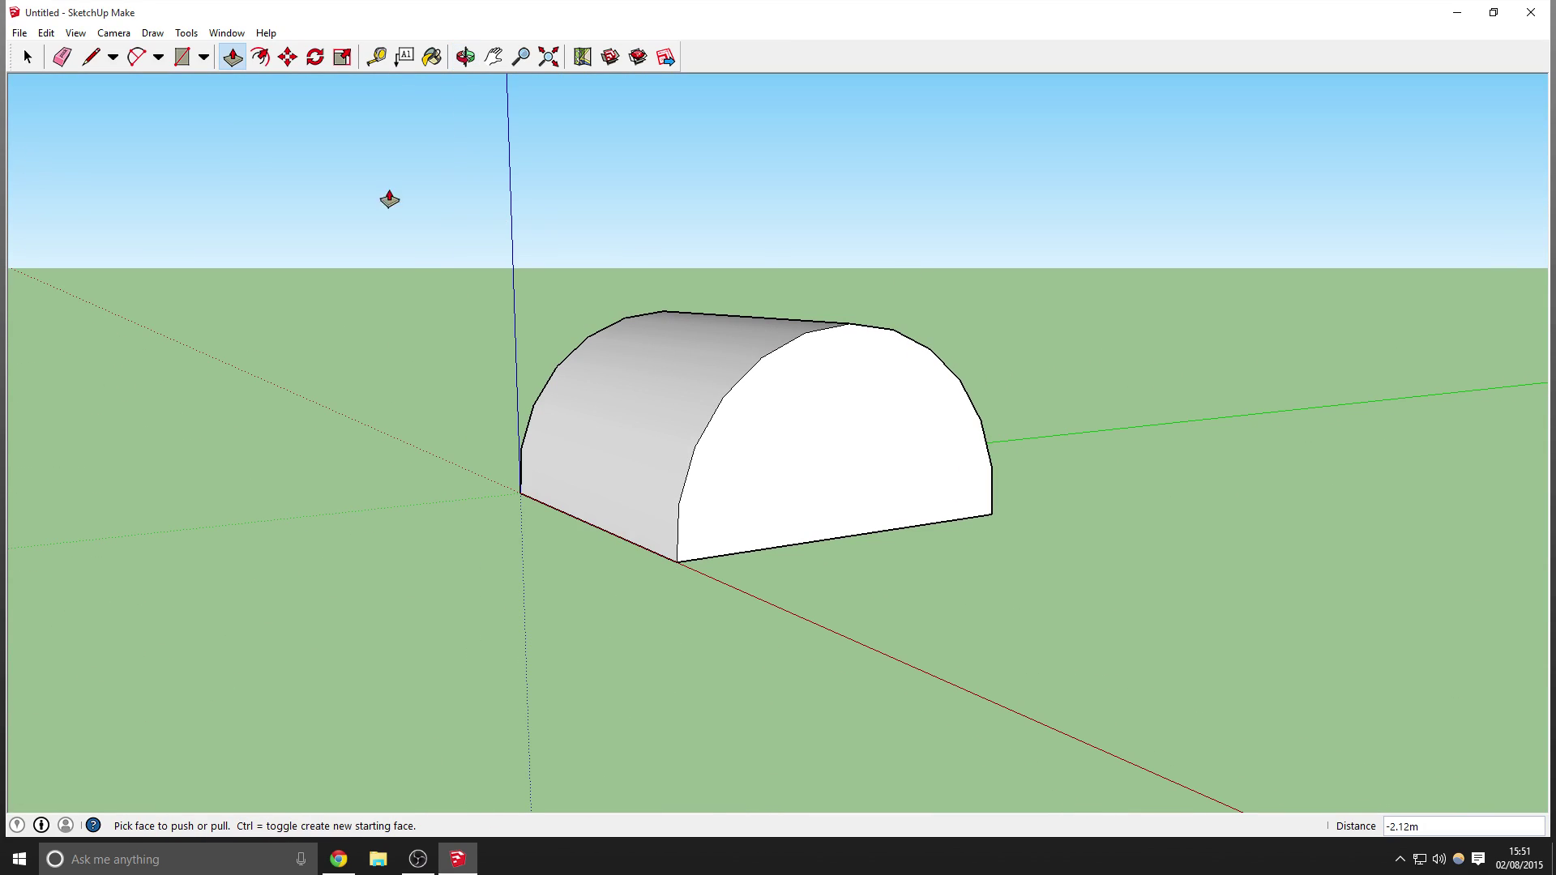
key("e")
mouse_move(566, 415)
left_mouse_down()
mouse_move(1084, 389)
mouse_move(904, 403)
left_mouse_up()
left_click_drag(486, 368, 949, 327)
mouse_move(1100, 460)
left_mouse_down()
mouse_move(776, 424)
mouse_move(719, 448)
mouse_move(729, 478)
left_mouse_up()
mouse_move(730, 478)
middle_mouse_down()
mouse_move(820, 507)
mouse_move(783, 502)
middle_mouse_up()
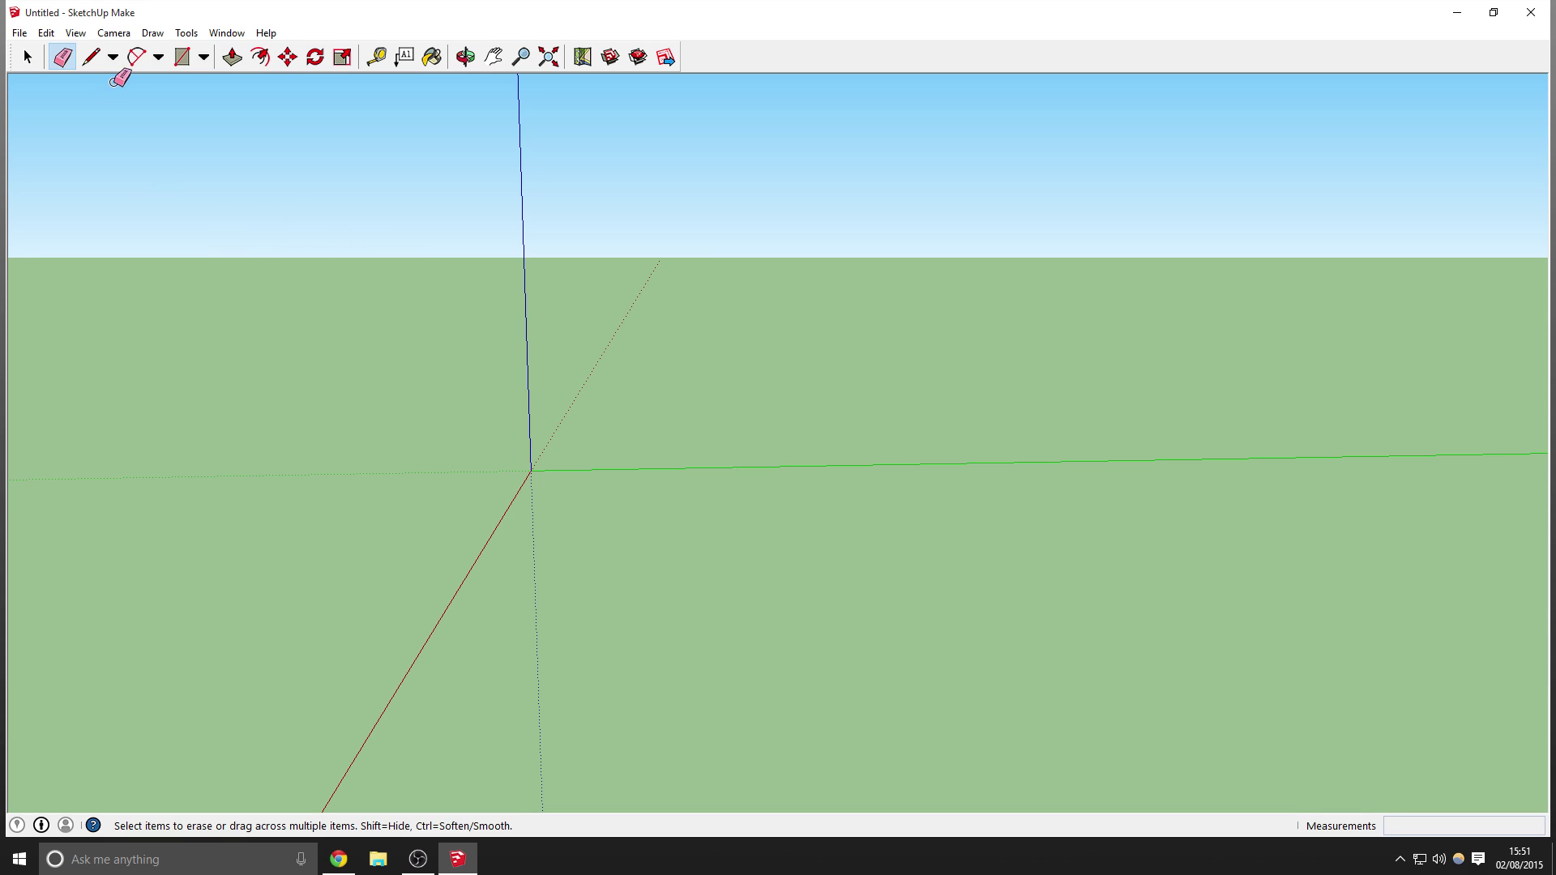
left_click(157, 66)
left_click(157, 67)
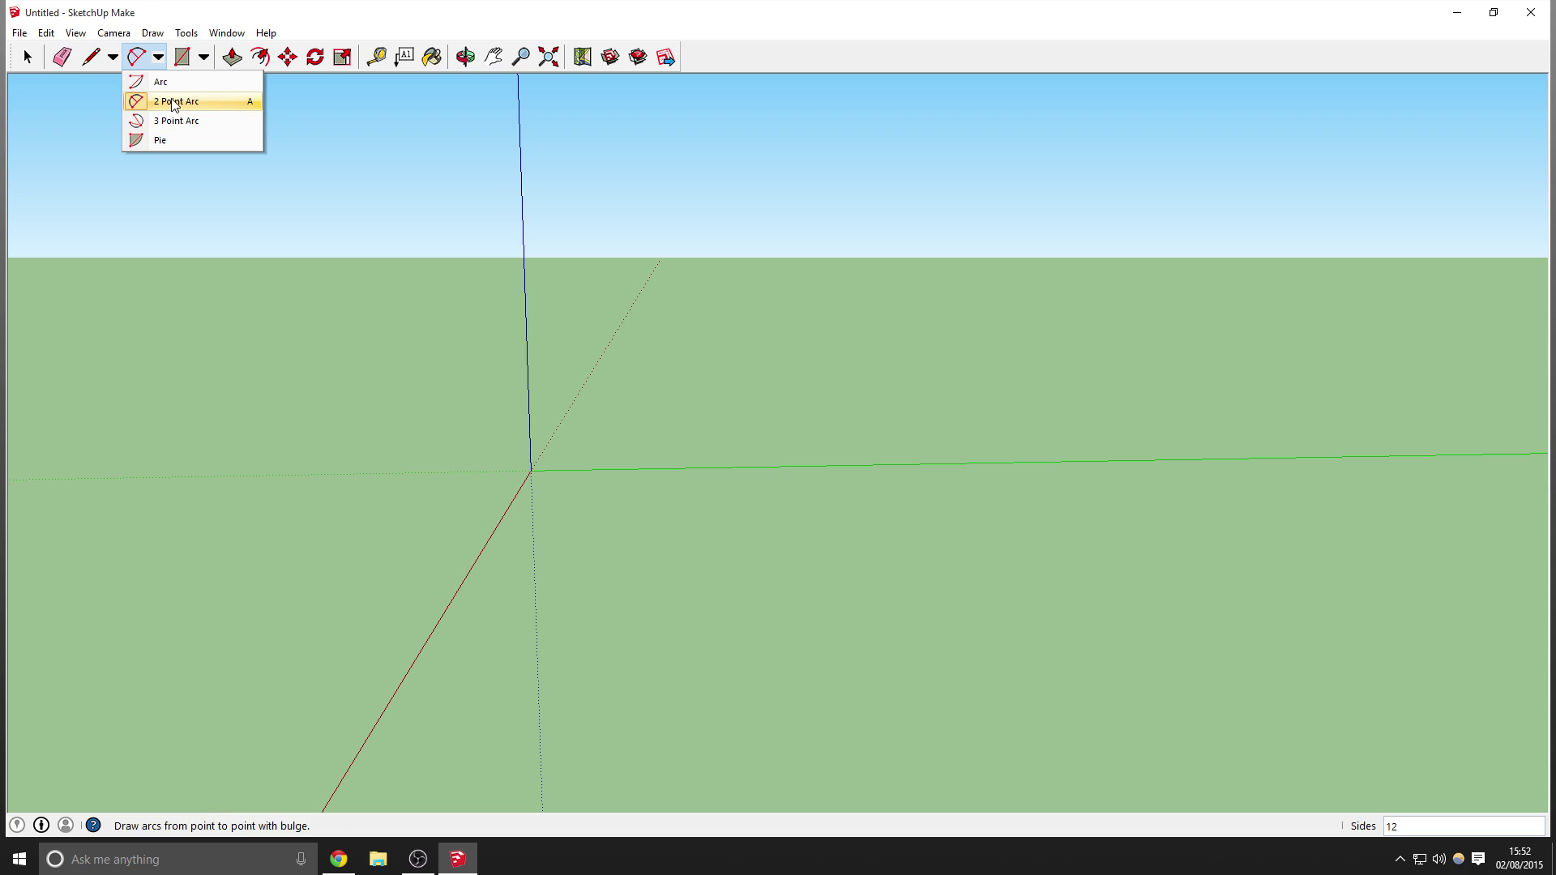
left_click(204, 58)
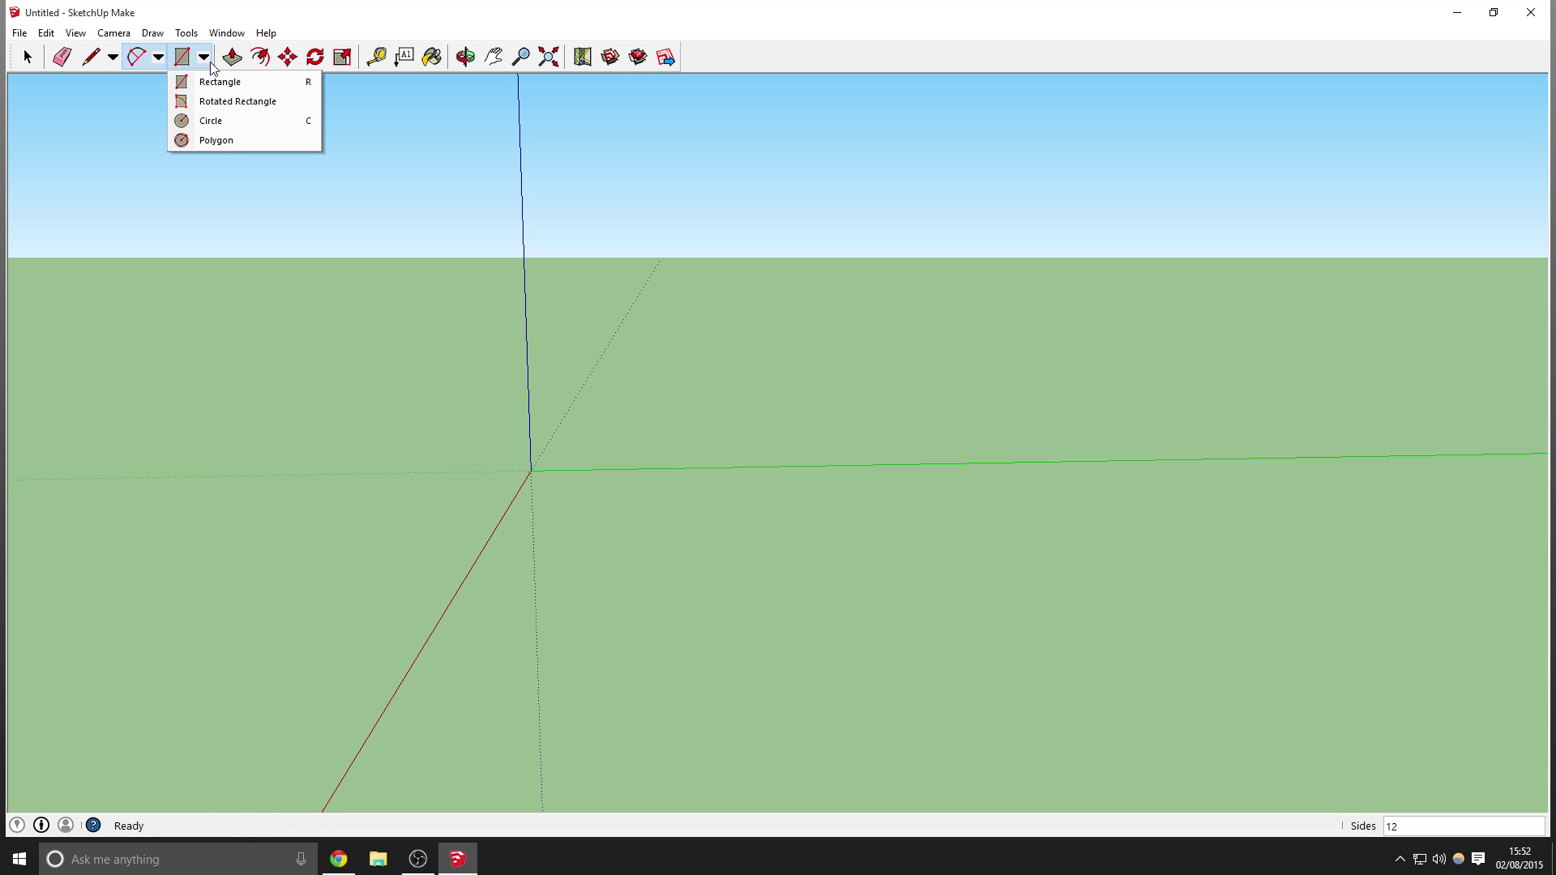
left_click(209, 120)
left_click(531, 470)
left_click(1020, 469)
left_click(232, 56)
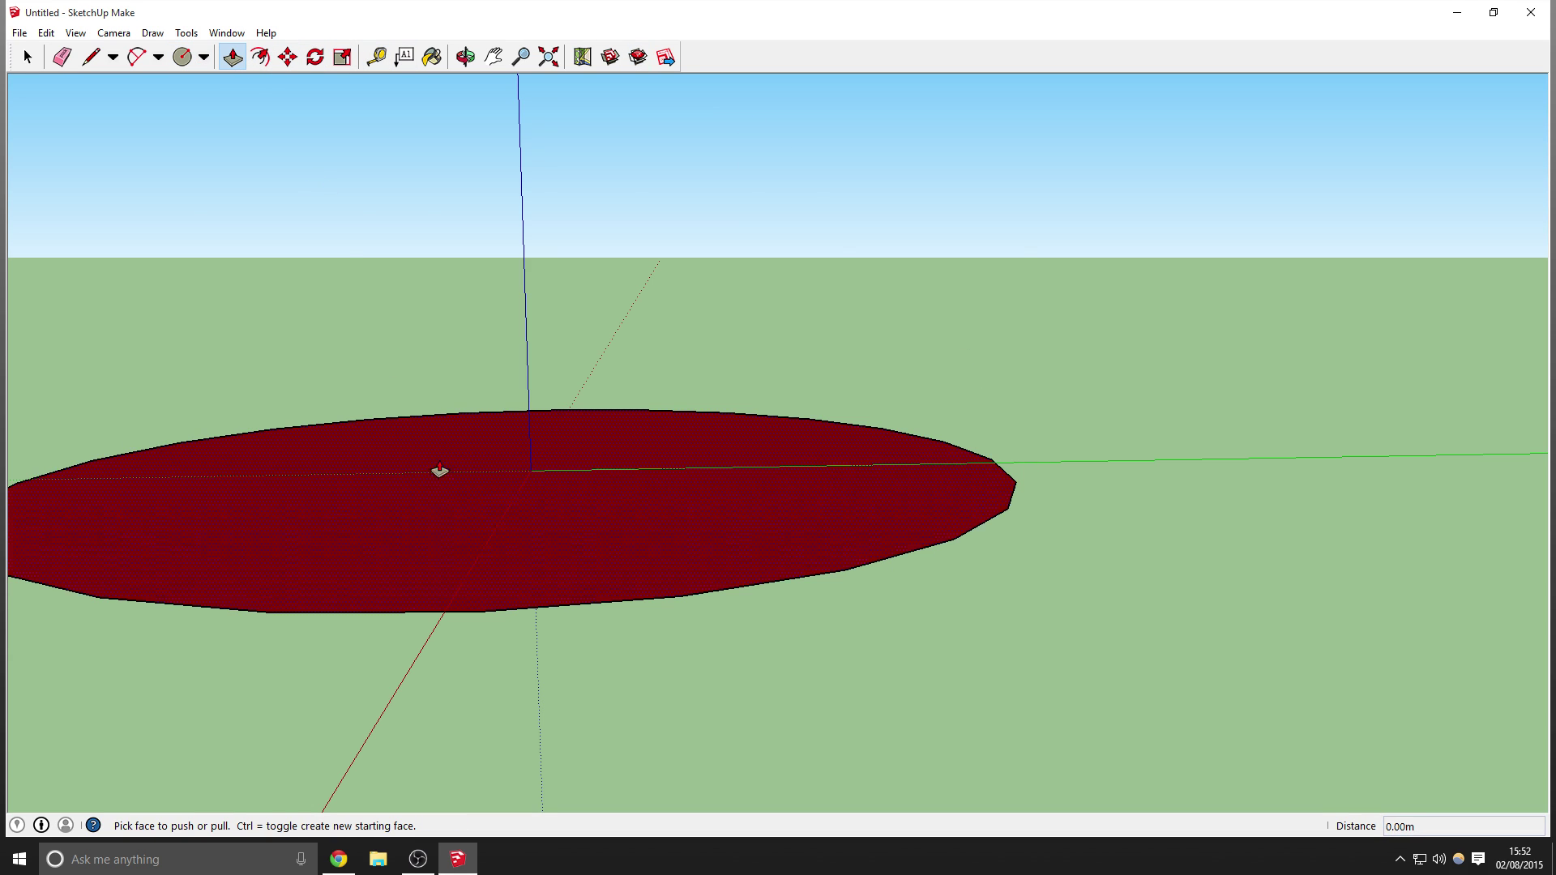
left_click_drag(438, 467, 611, 330)
middle_click_drag(612, 330, 773, 397)
key("ctrl+z")
key("ctrl+z")
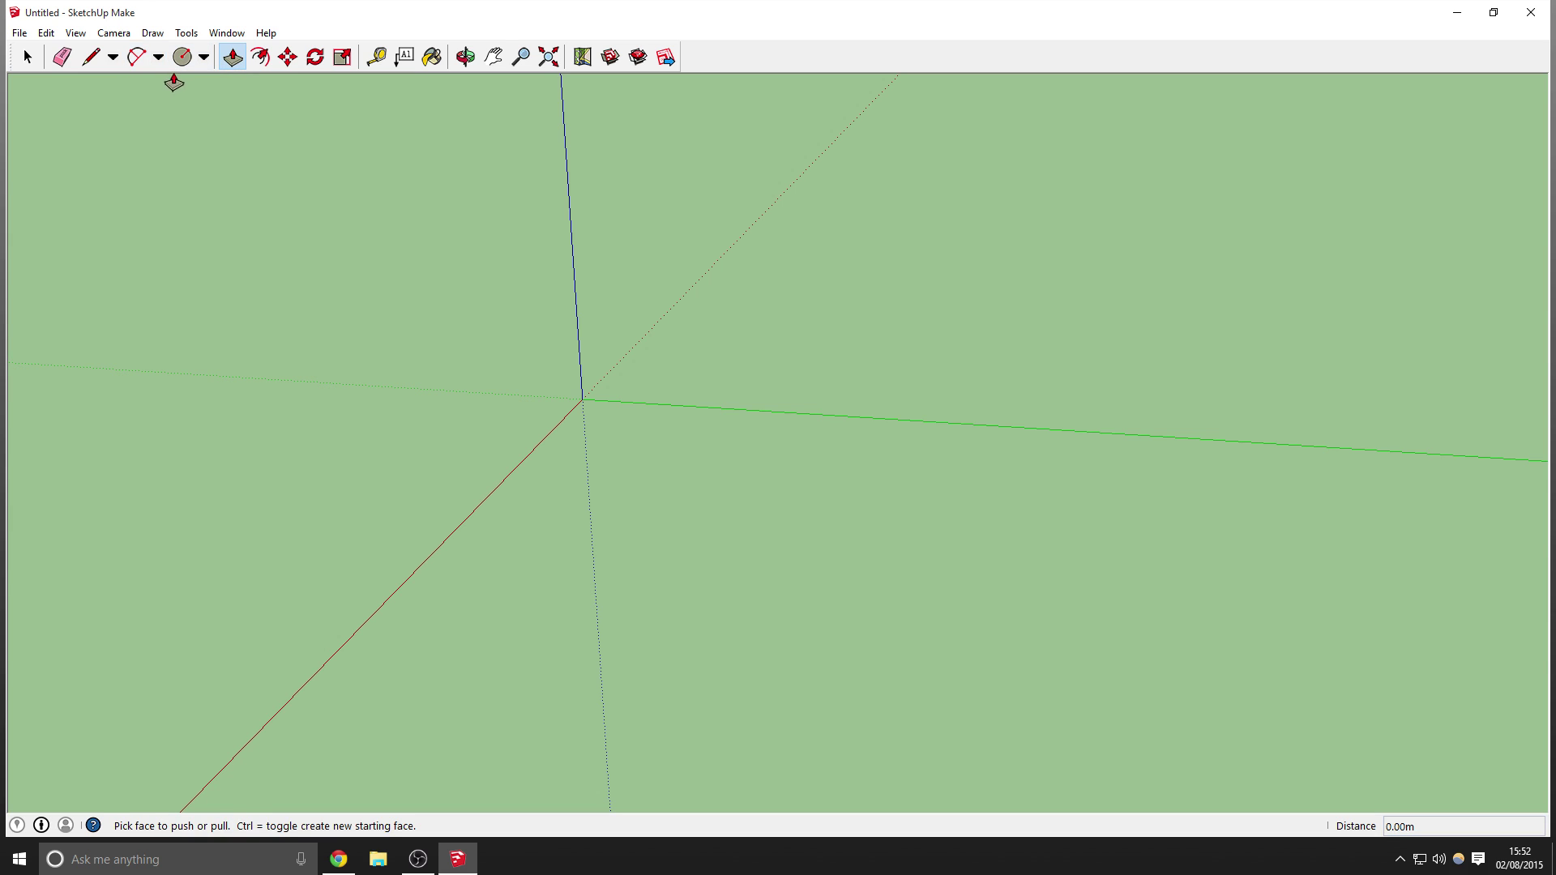
left_click(203, 69)
left_click(212, 82)
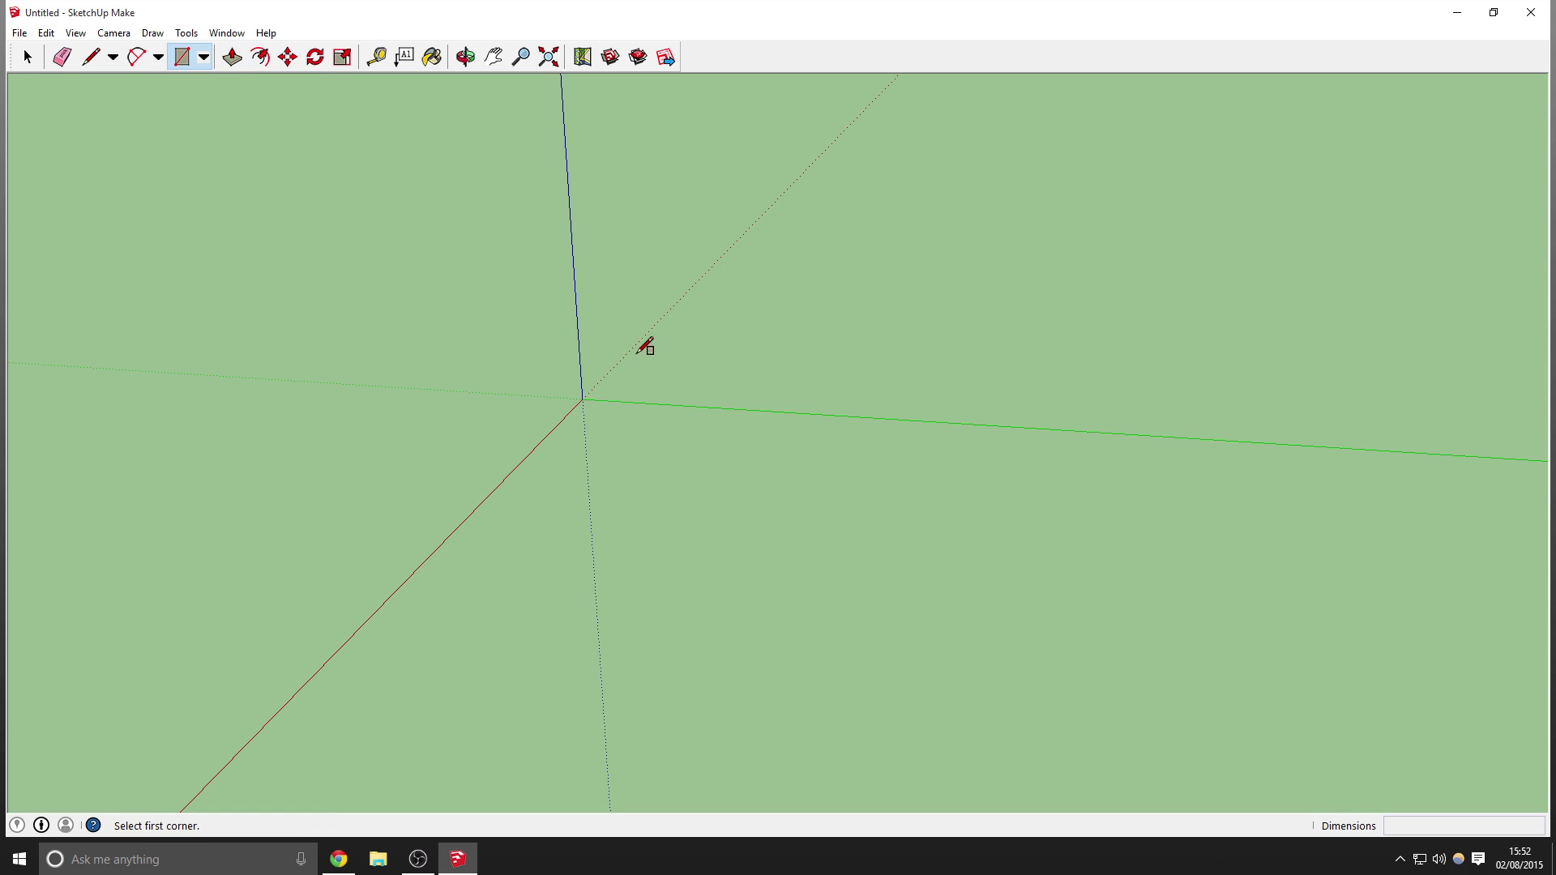
left_click(581, 399)
left_click(732, 615)
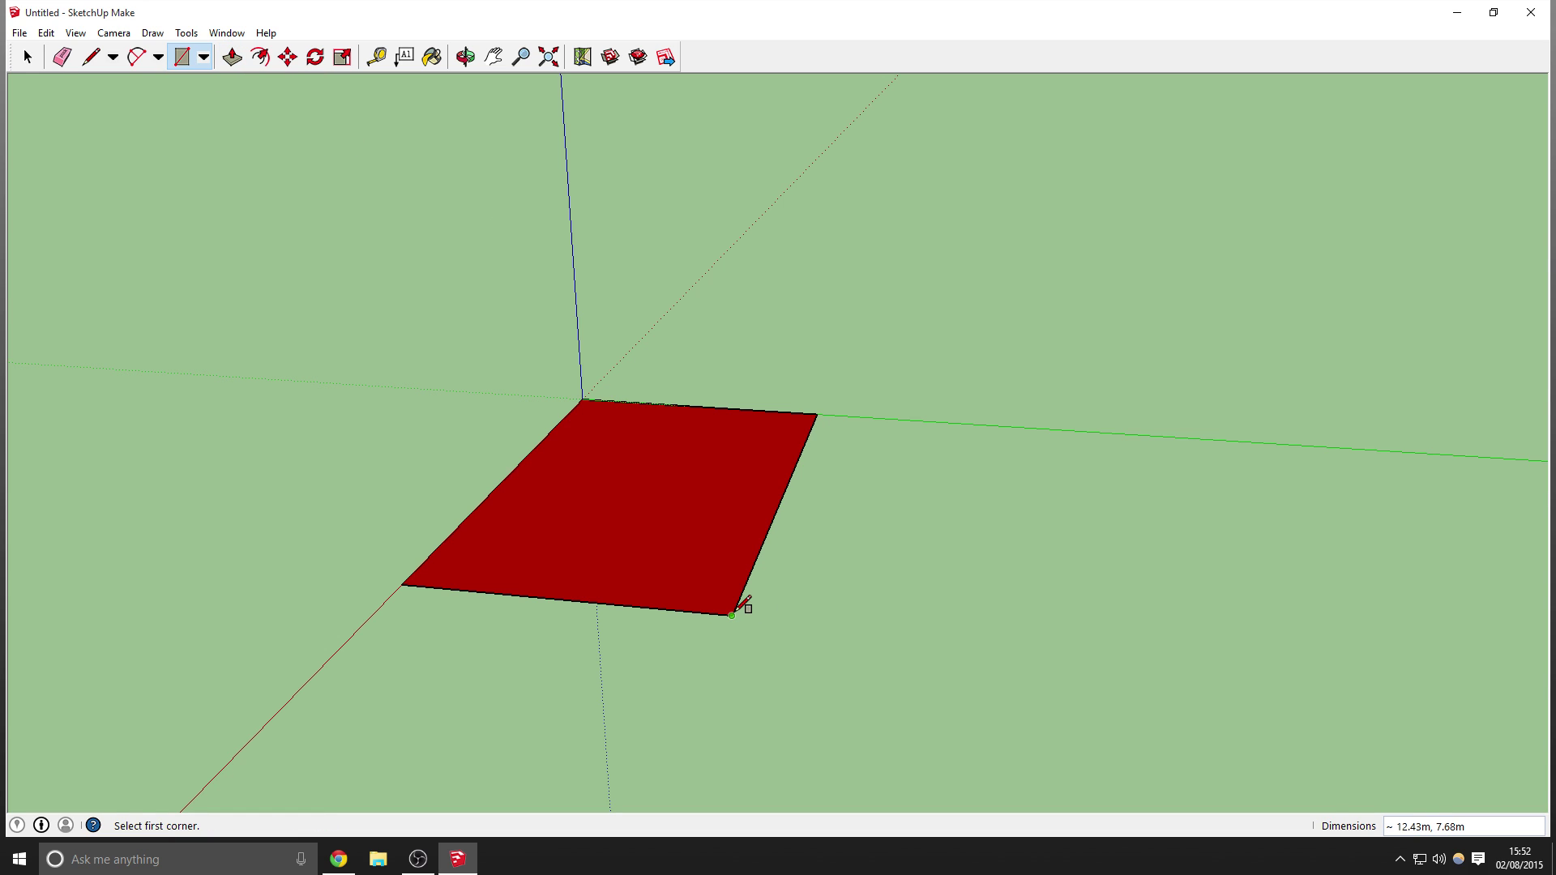
left_click(232, 57)
left_click_drag(600, 454, 591, 265)
middle_click_drag(591, 264, 665, 399)
left_click(183, 65)
left_click(489, 350)
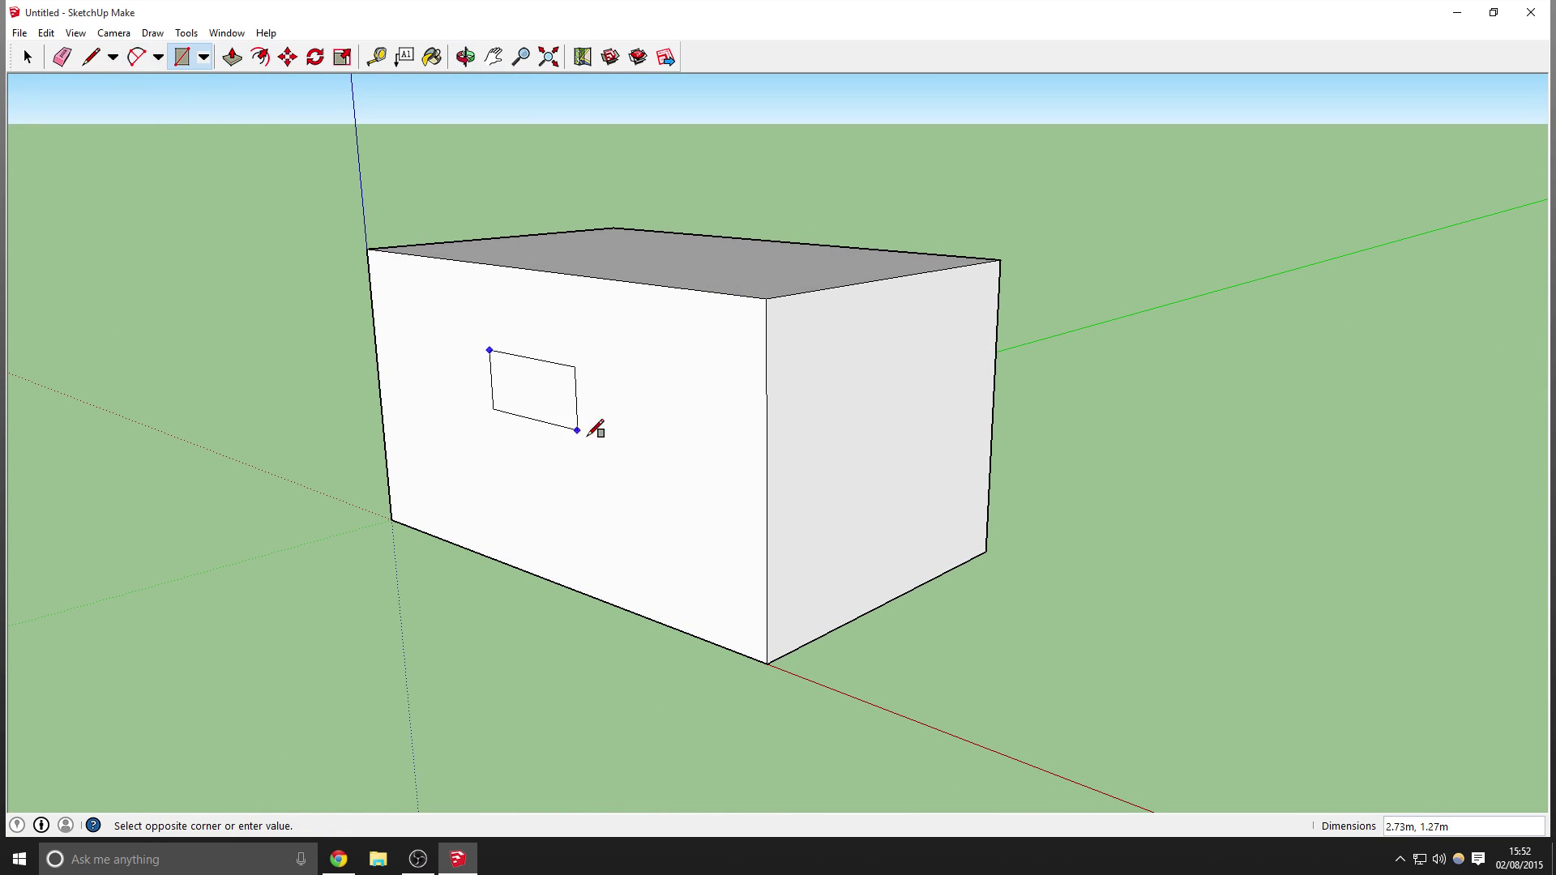
left_click(233, 70)
left_click_drag(532, 372, 991, 384)
middle_click_drag(991, 384, 1007, 438)
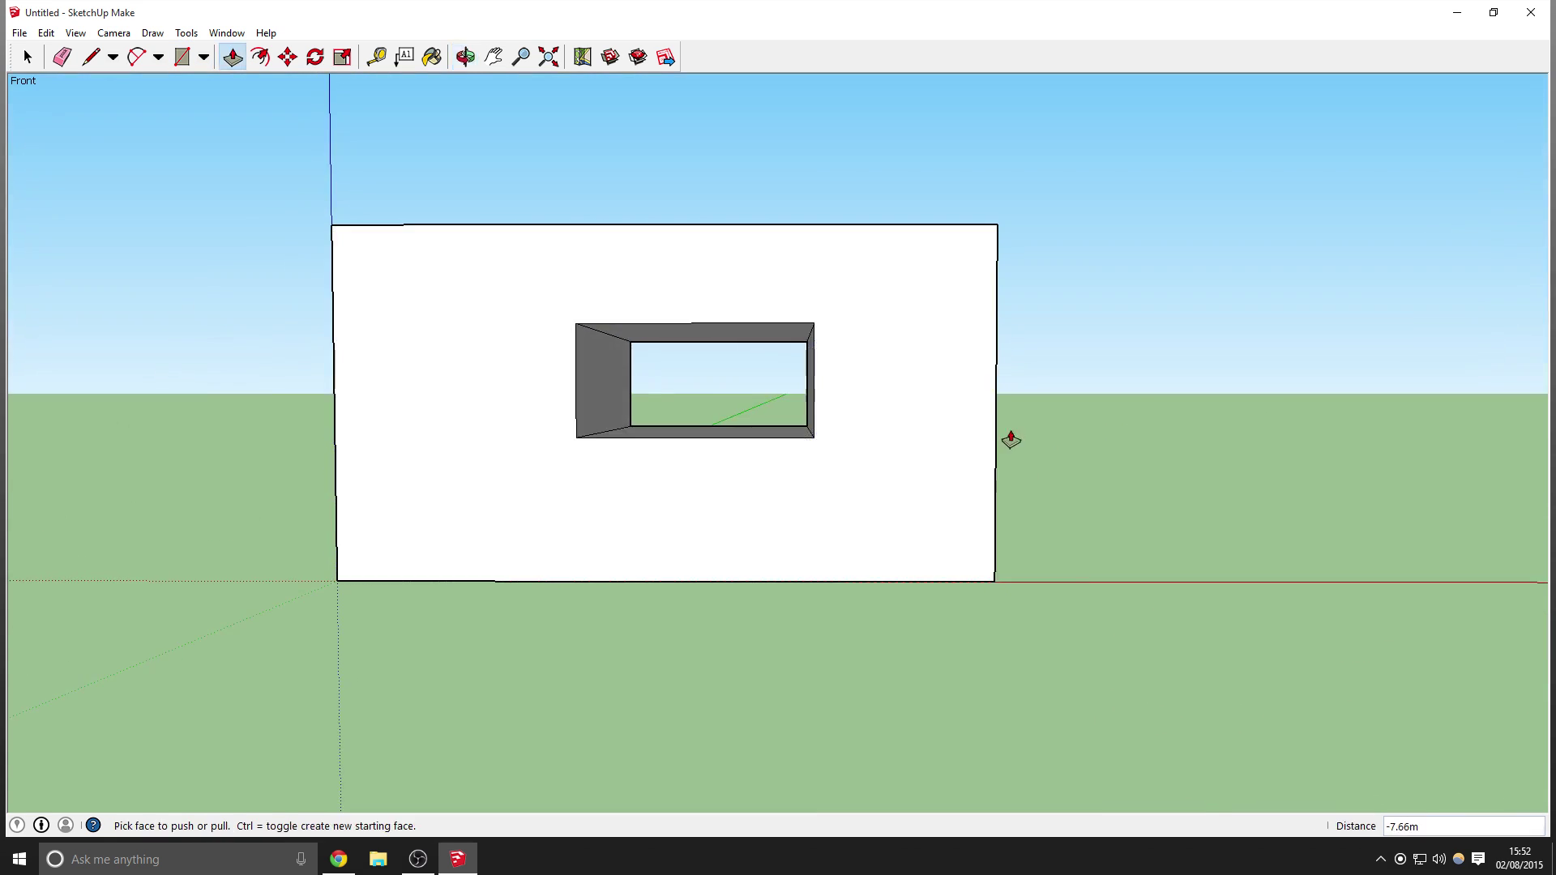
scroll(719, 424, "up", 5)
middle_click_drag(719, 424, 835, 470)
scroll(834, 470, "down", 3)
middle_click_drag(274, 192, 899, 445)
left_click_drag(956, 438, 932, 442)
middle_click_drag(932, 441, 692, 330)
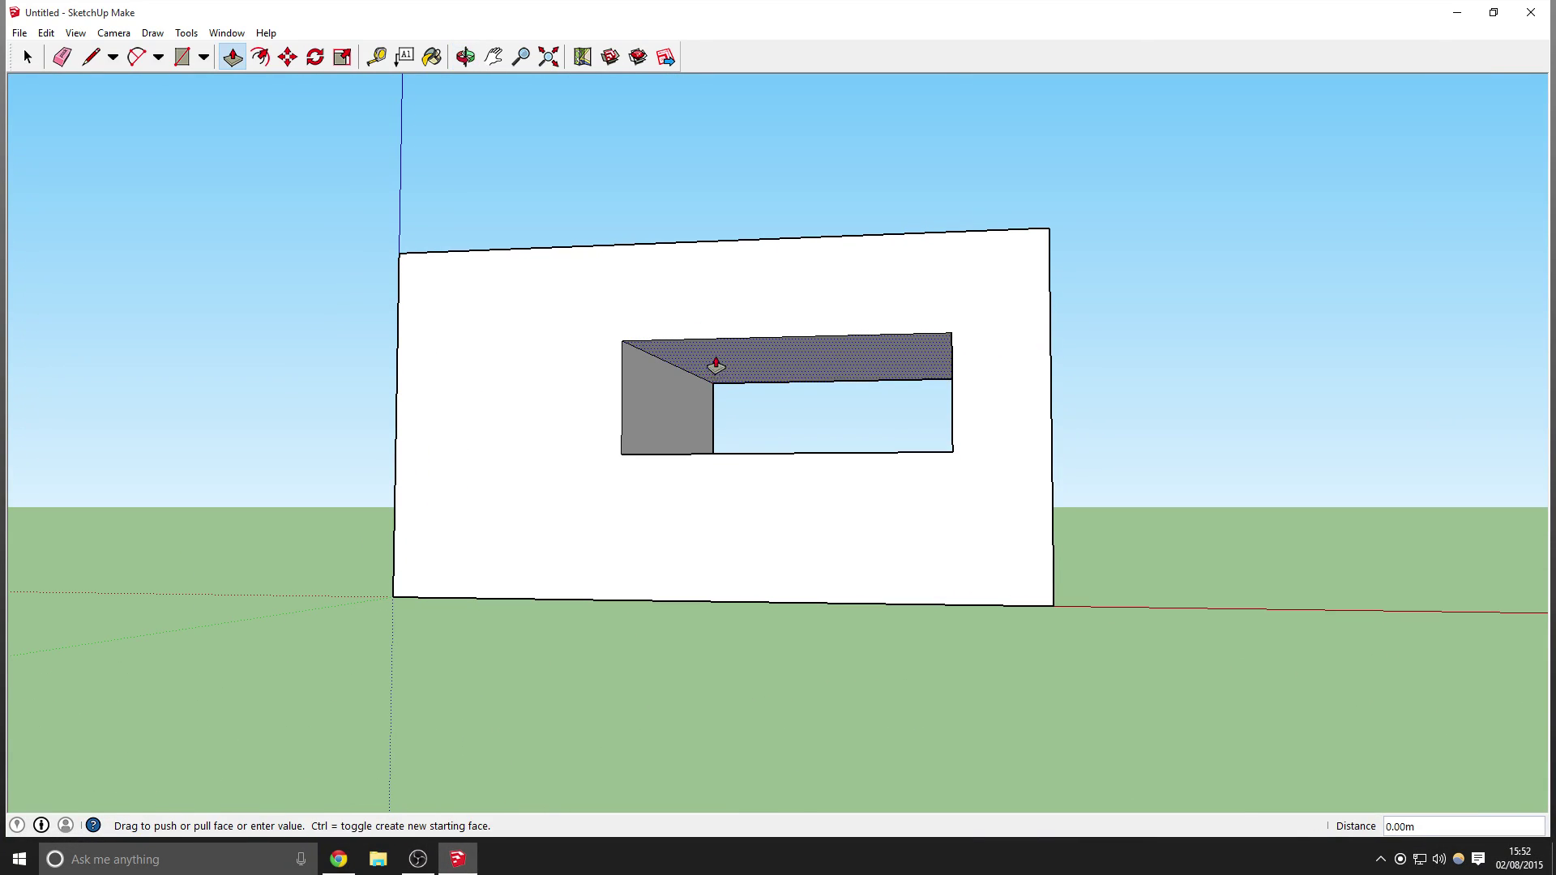
left_click(111, 64)
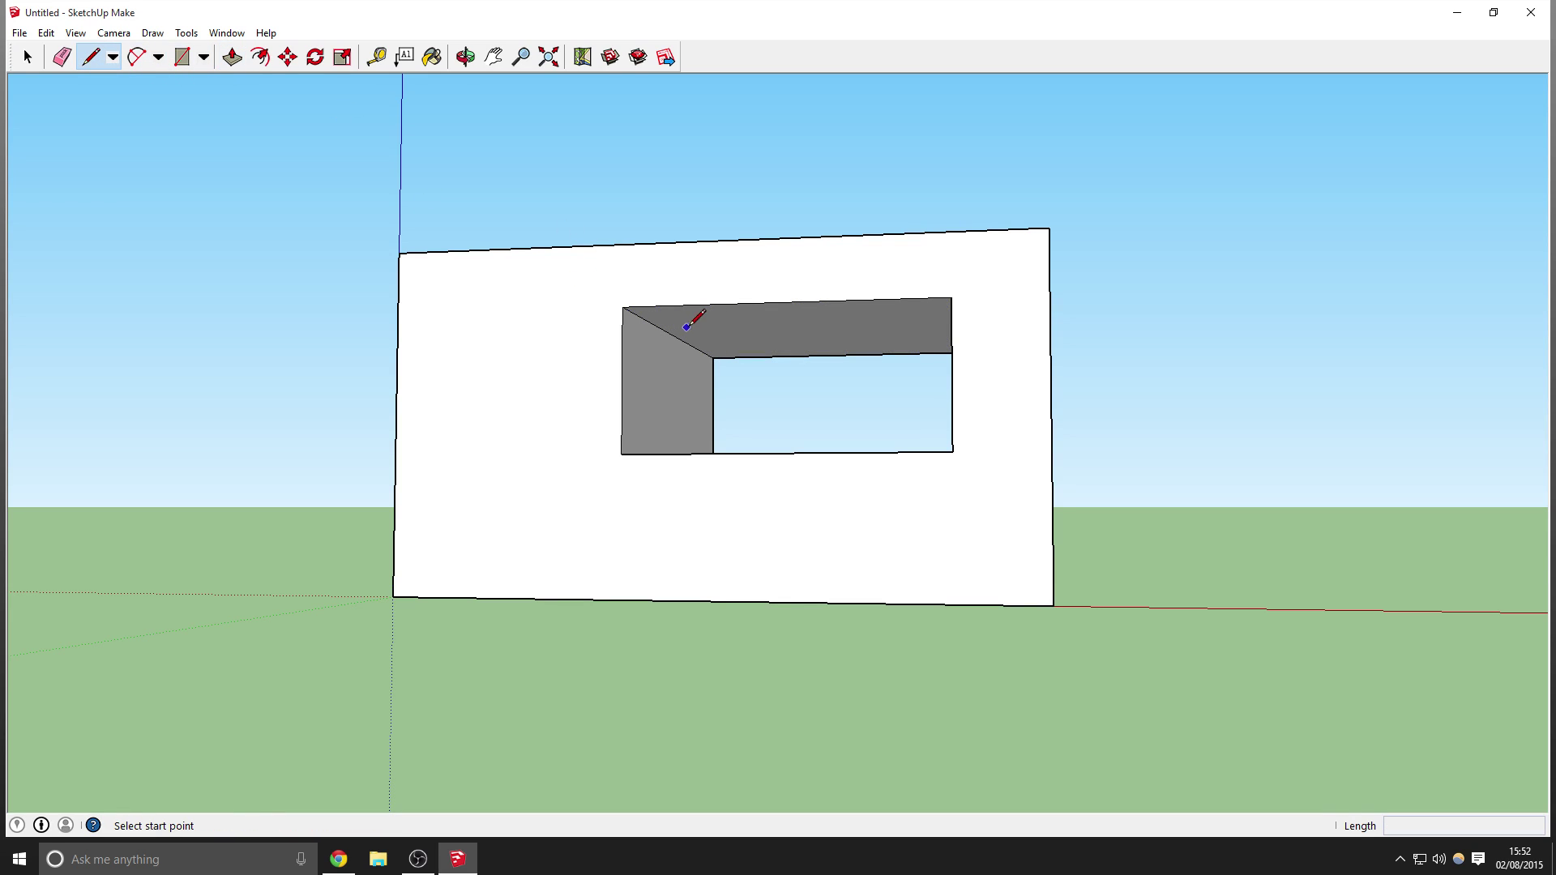
left_click(833, 354)
left_click(783, 302)
middle_click_drag(783, 302, 592, 227)
key("p")
left_click_drag(962, 365, 1025, 413)
mouse_move(1024, 414)
middle_mouse_down()
mouse_move(983, 391)
mouse_move(1052, 415)
middle_mouse_up()
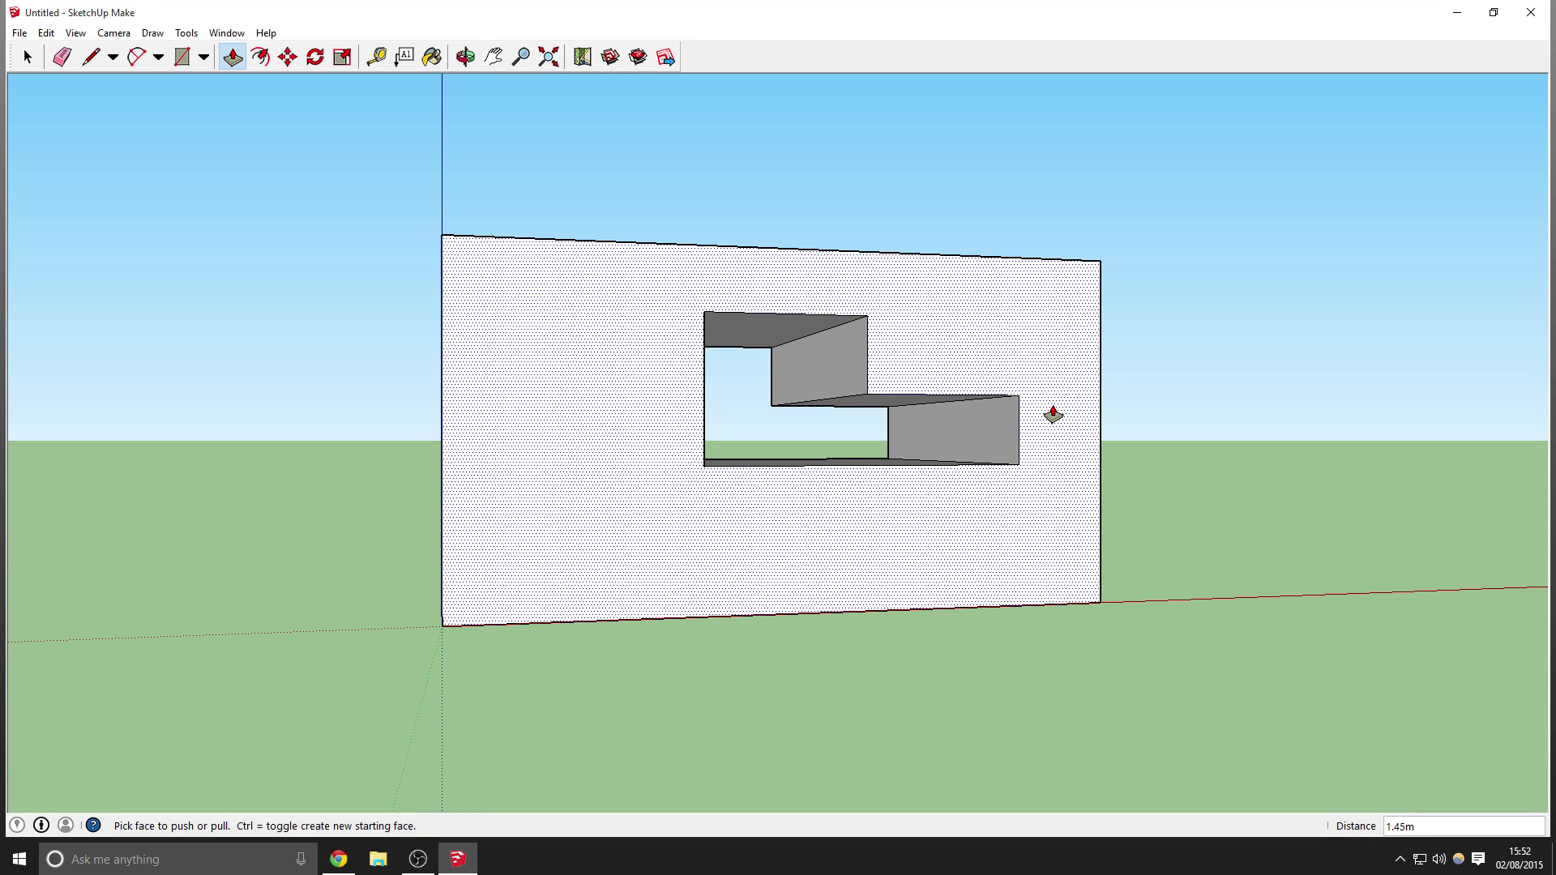
middle_click_drag(1053, 413, 594, 417)
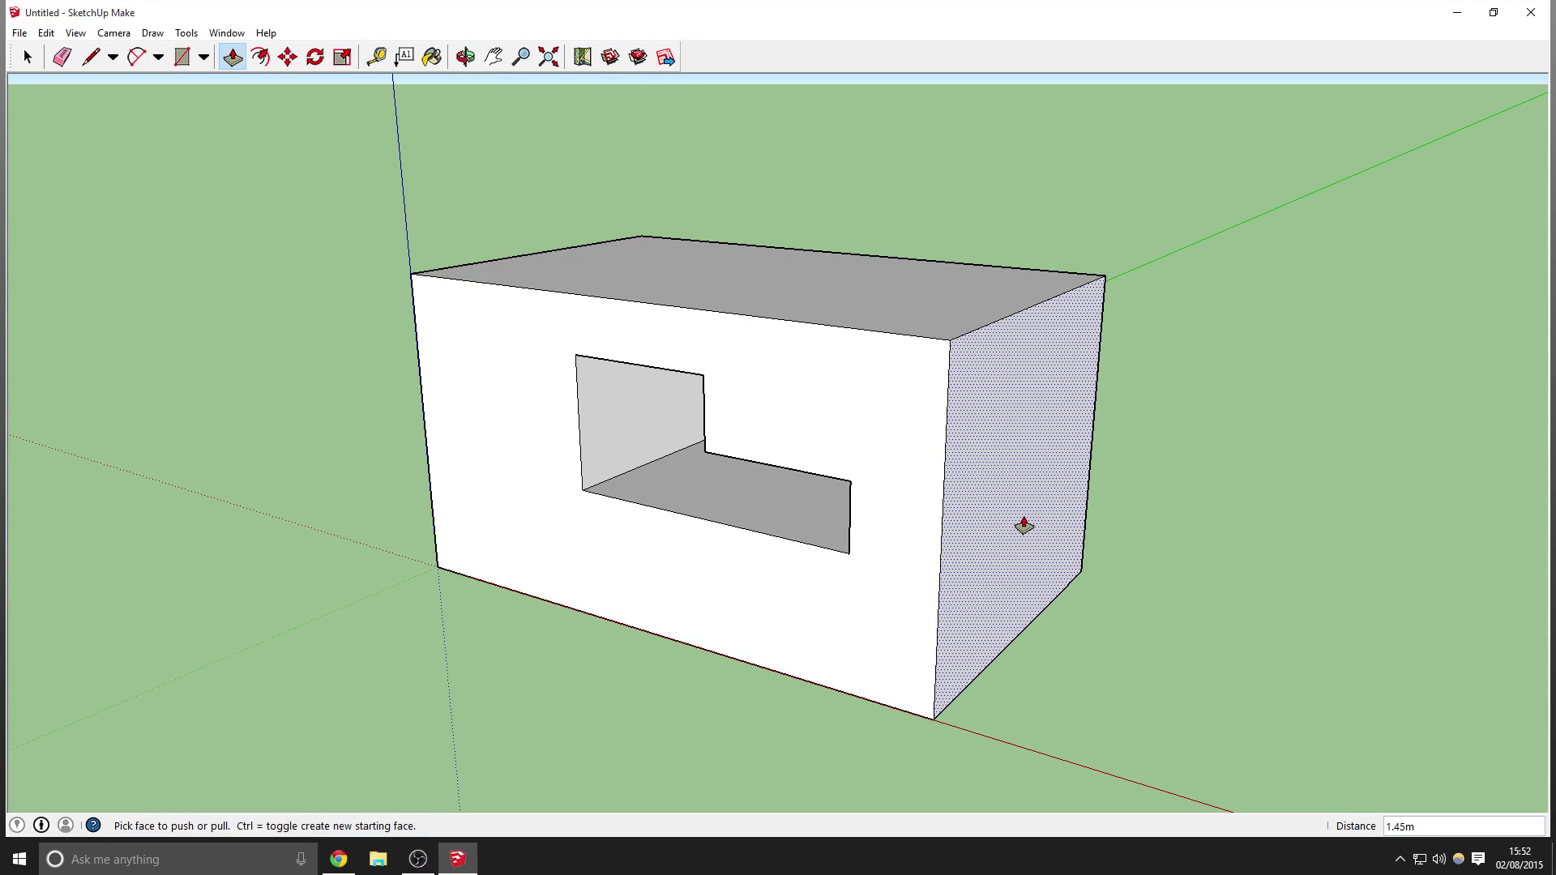
key("ctrl+z")
key("ctrl+z")
key("ctrl+z")
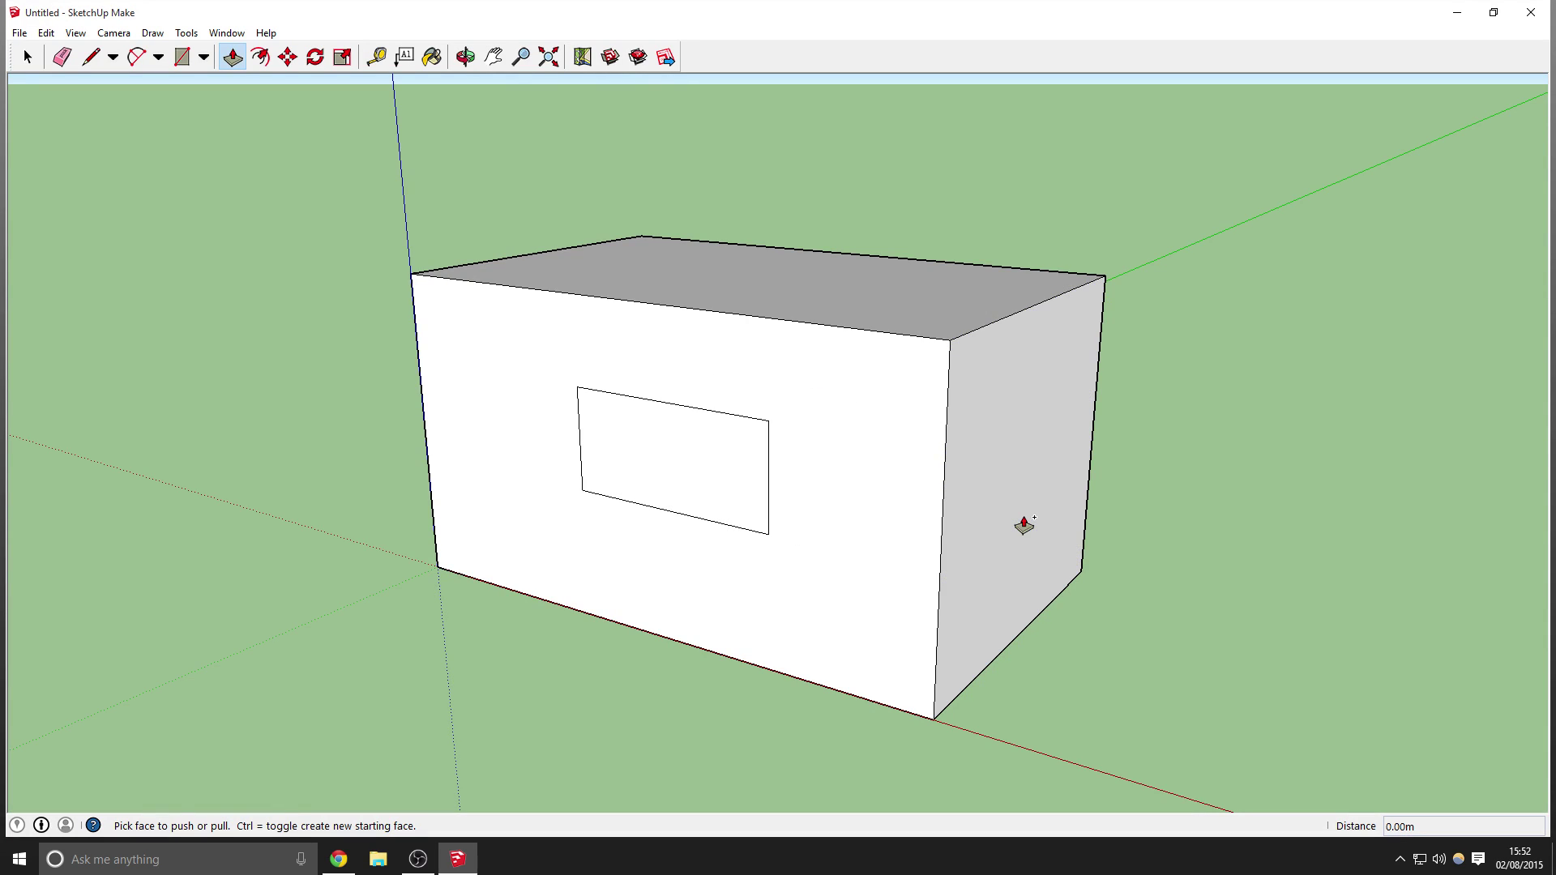
key("ctrl+z")
key("ctrl+z")
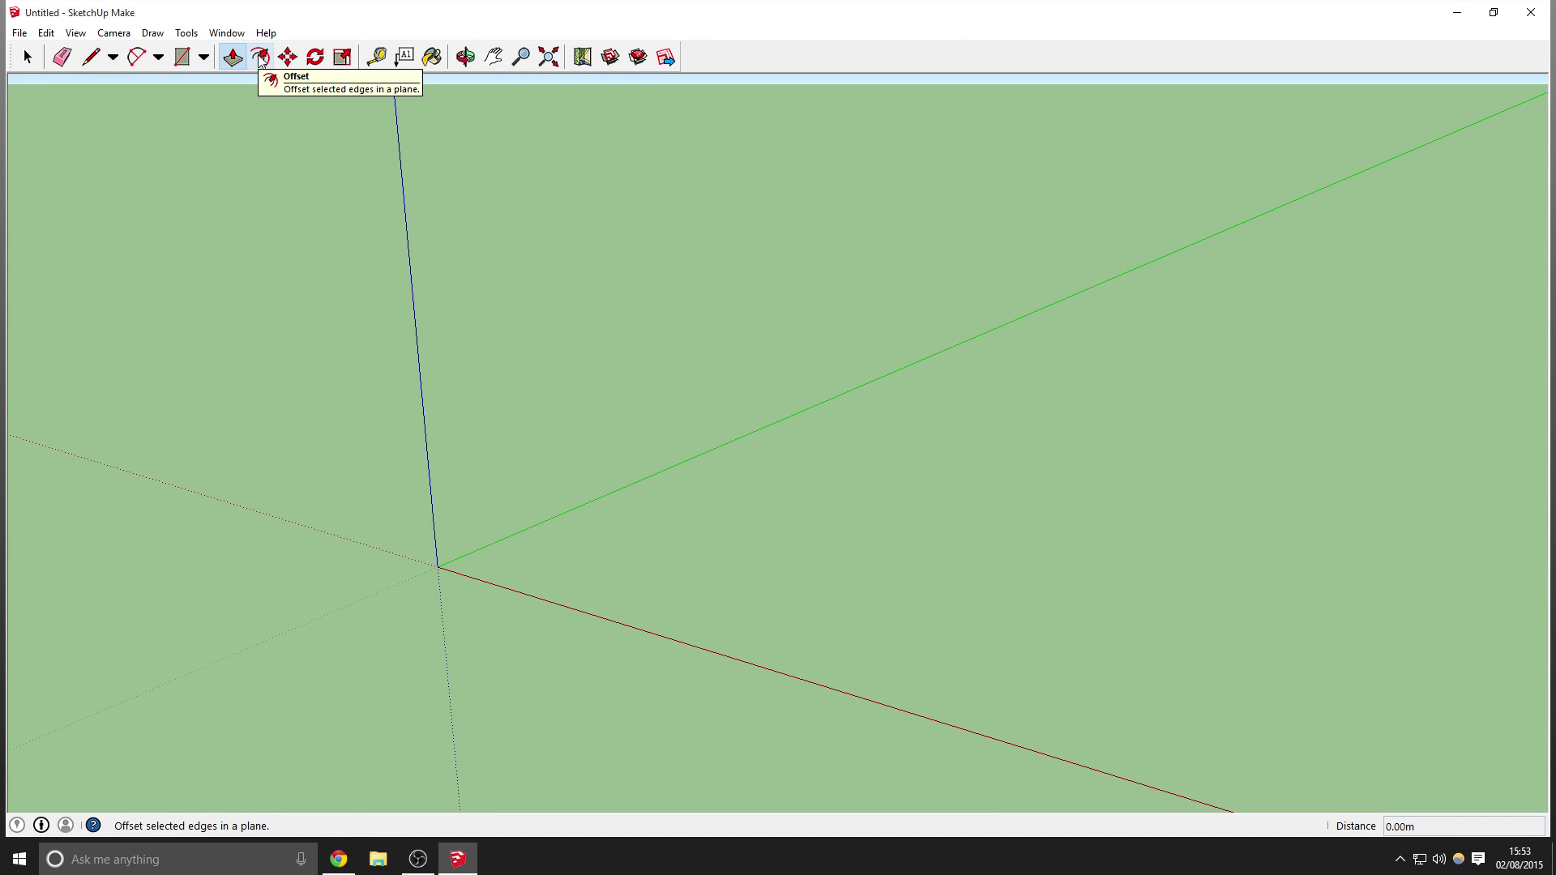
left_click(288, 57)
middle_click_drag(387, 105, 546, 563)
middle_click_drag(792, 479, 577, 486)
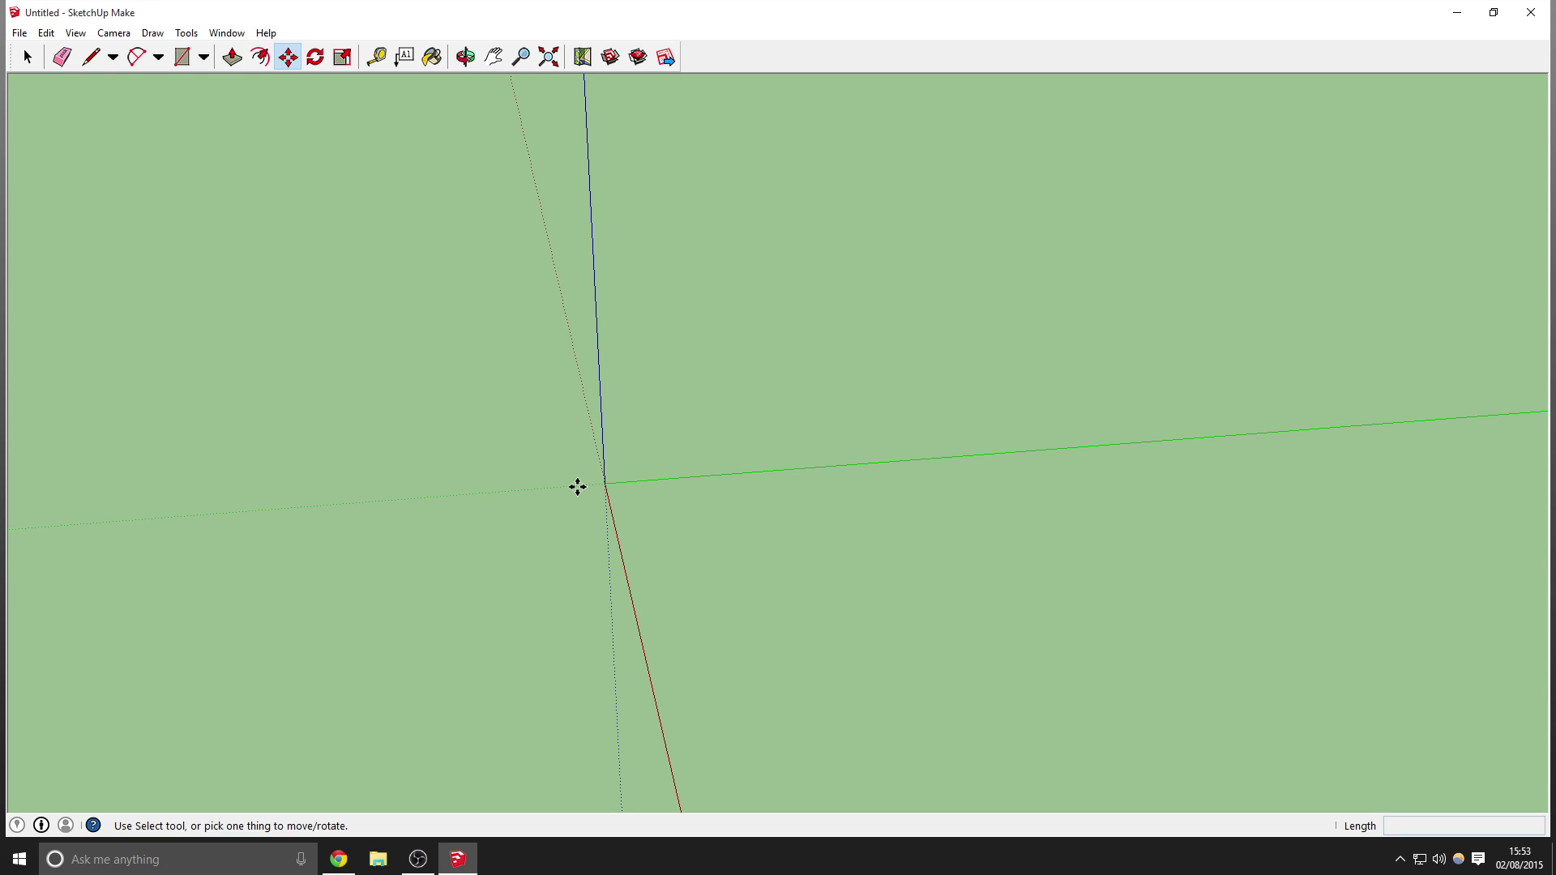
middle_click_drag(603, 419, 840, 549)
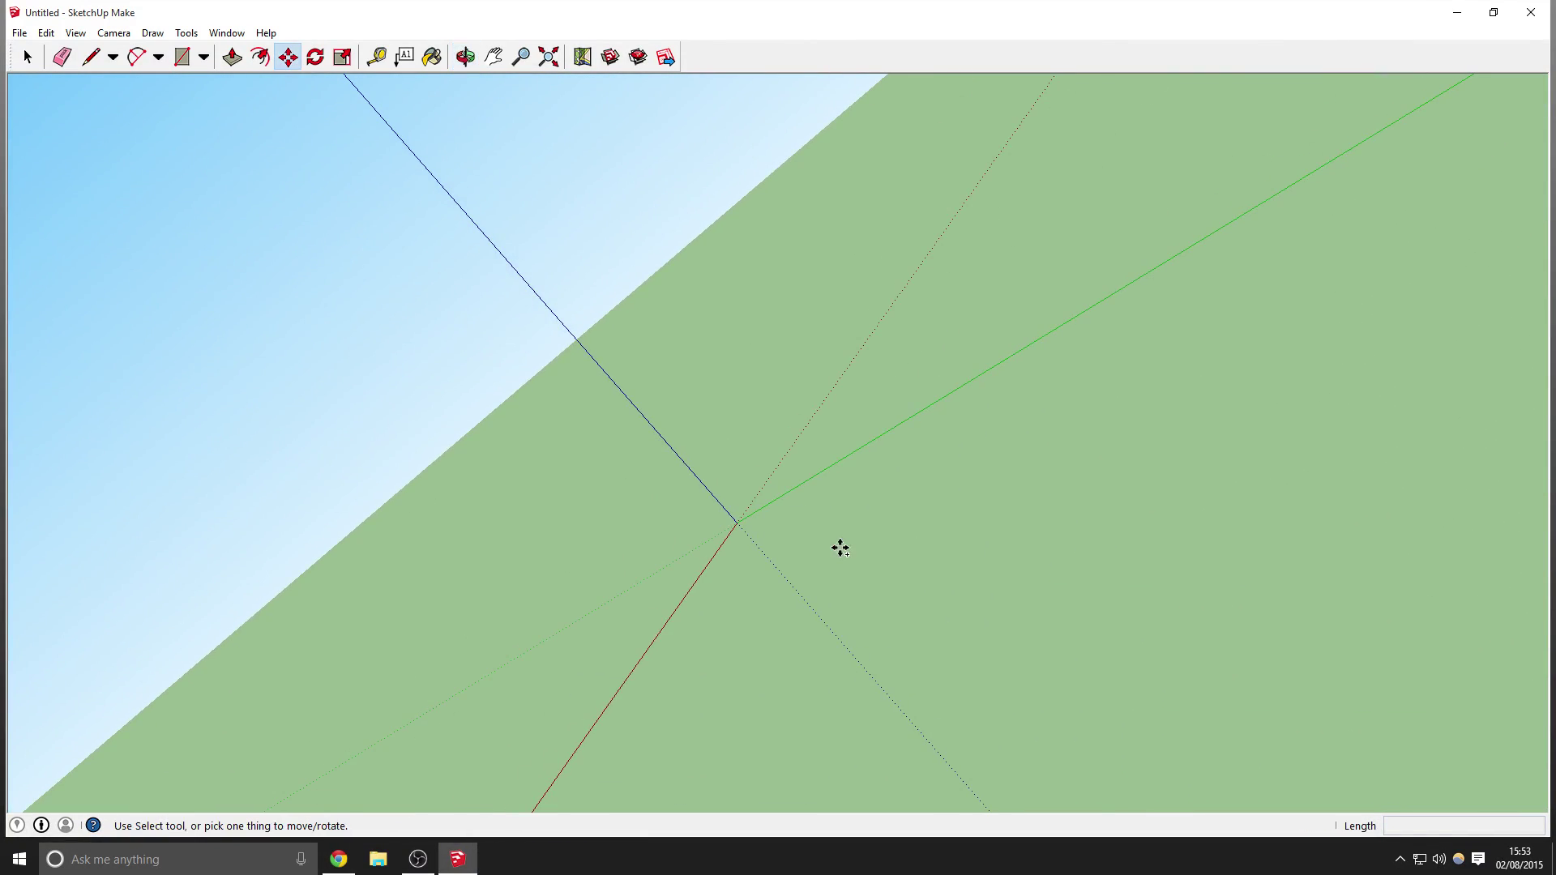
middle_click_drag(763, 510, 557, 448)
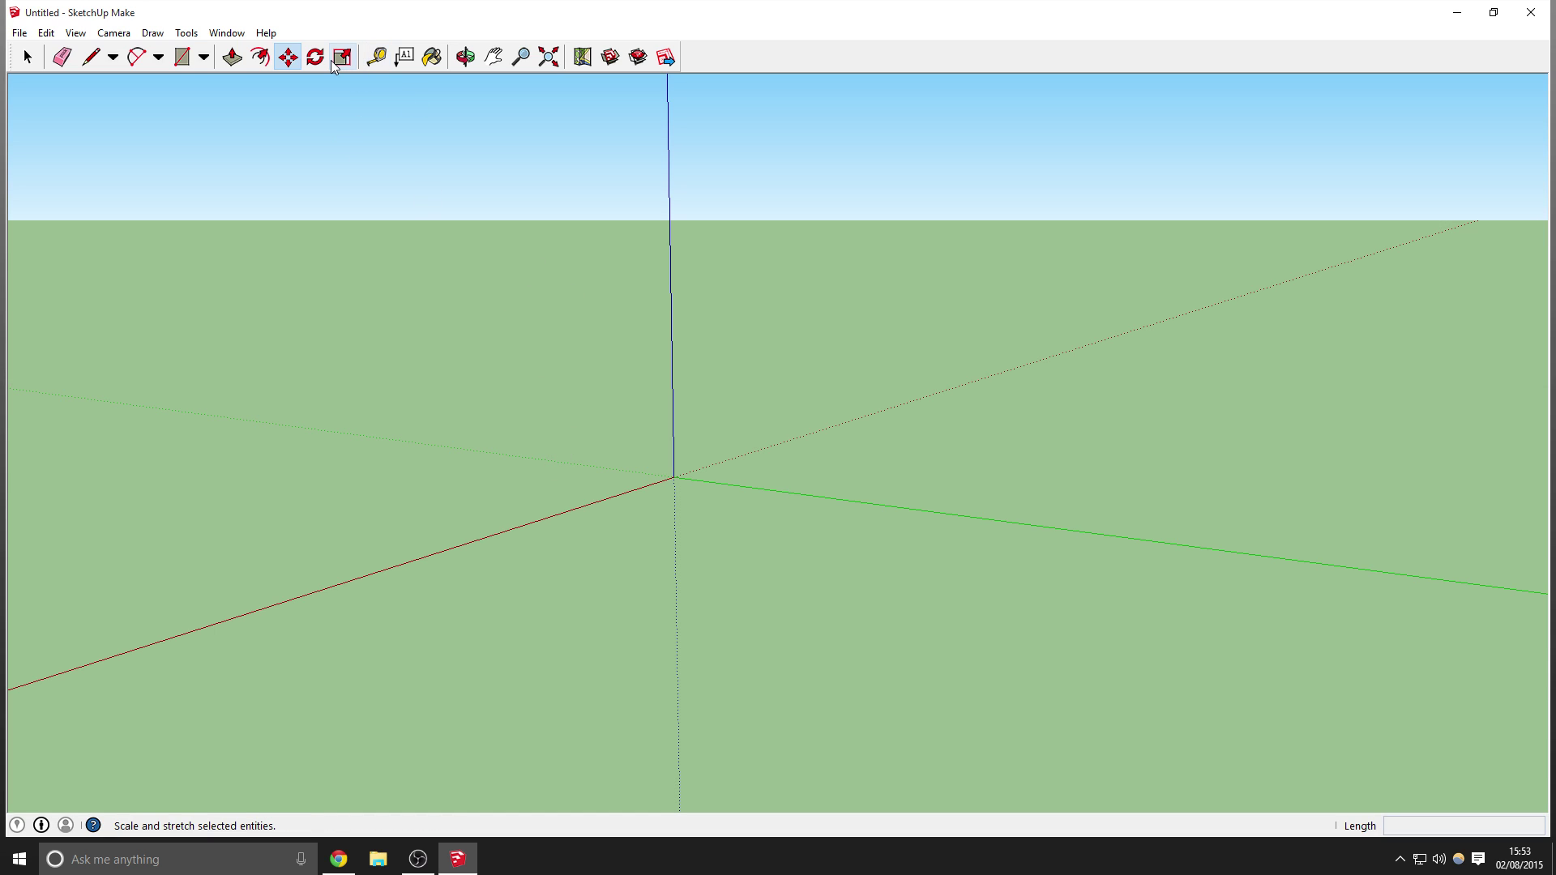
Draw a 9.41m by 9.24m rectangle at the origin and pull it up 6.53m
left_click(179, 68)
left_click(674, 479)
left_click(819, 669)
left_click(233, 56)
left_click_drag(708, 532, 706, 219)
middle_click_drag(705, 219, 532, 341)
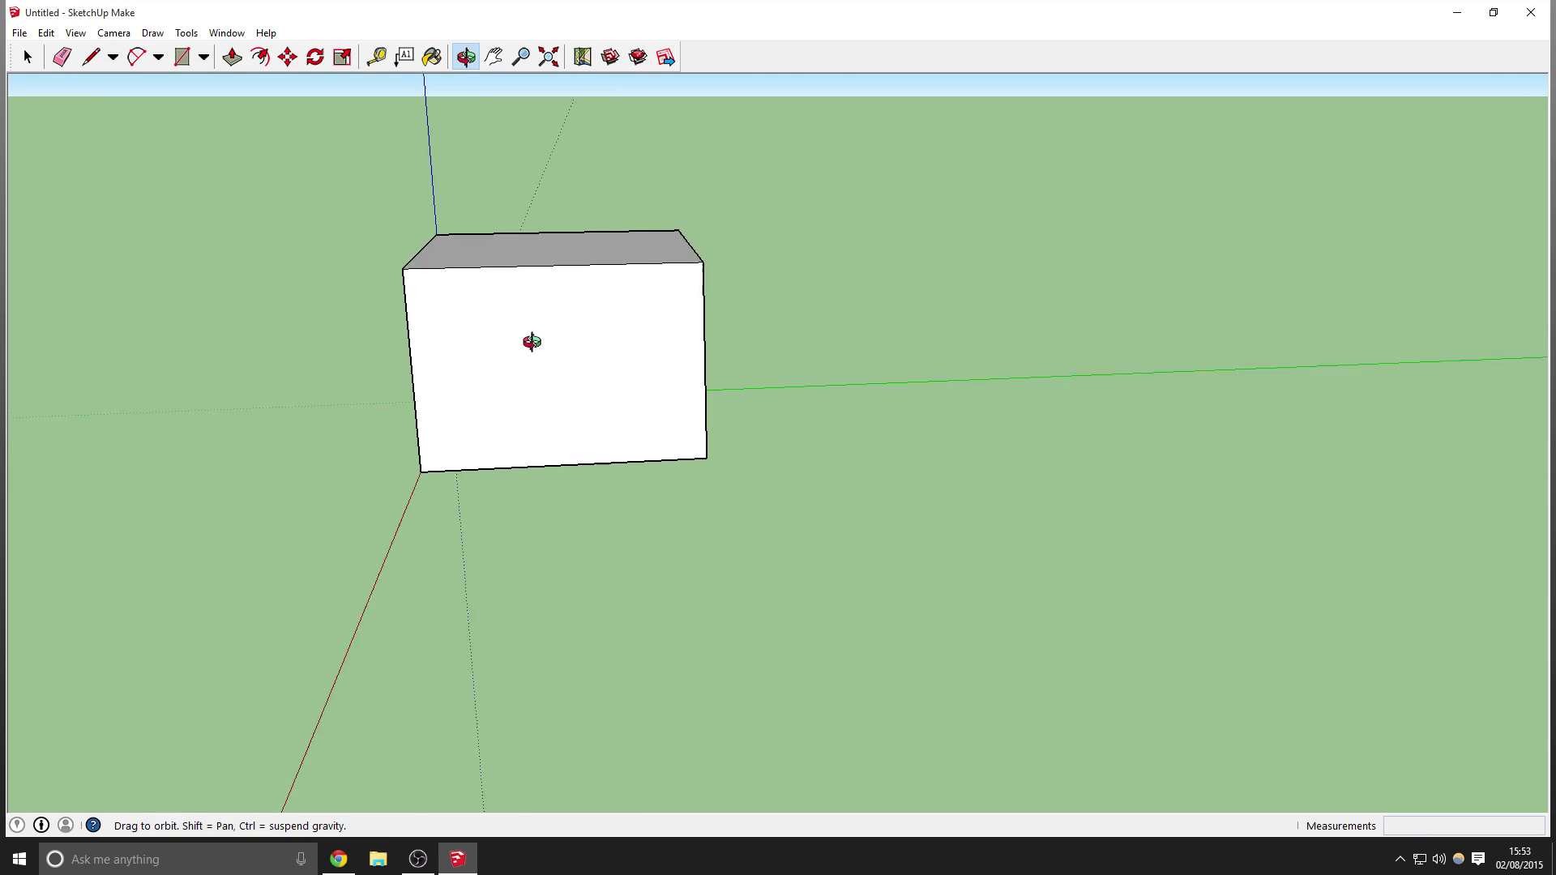
Scale the box's front face down to 0.65, then 0.55, then a tiny patch
left_click(350, 64)
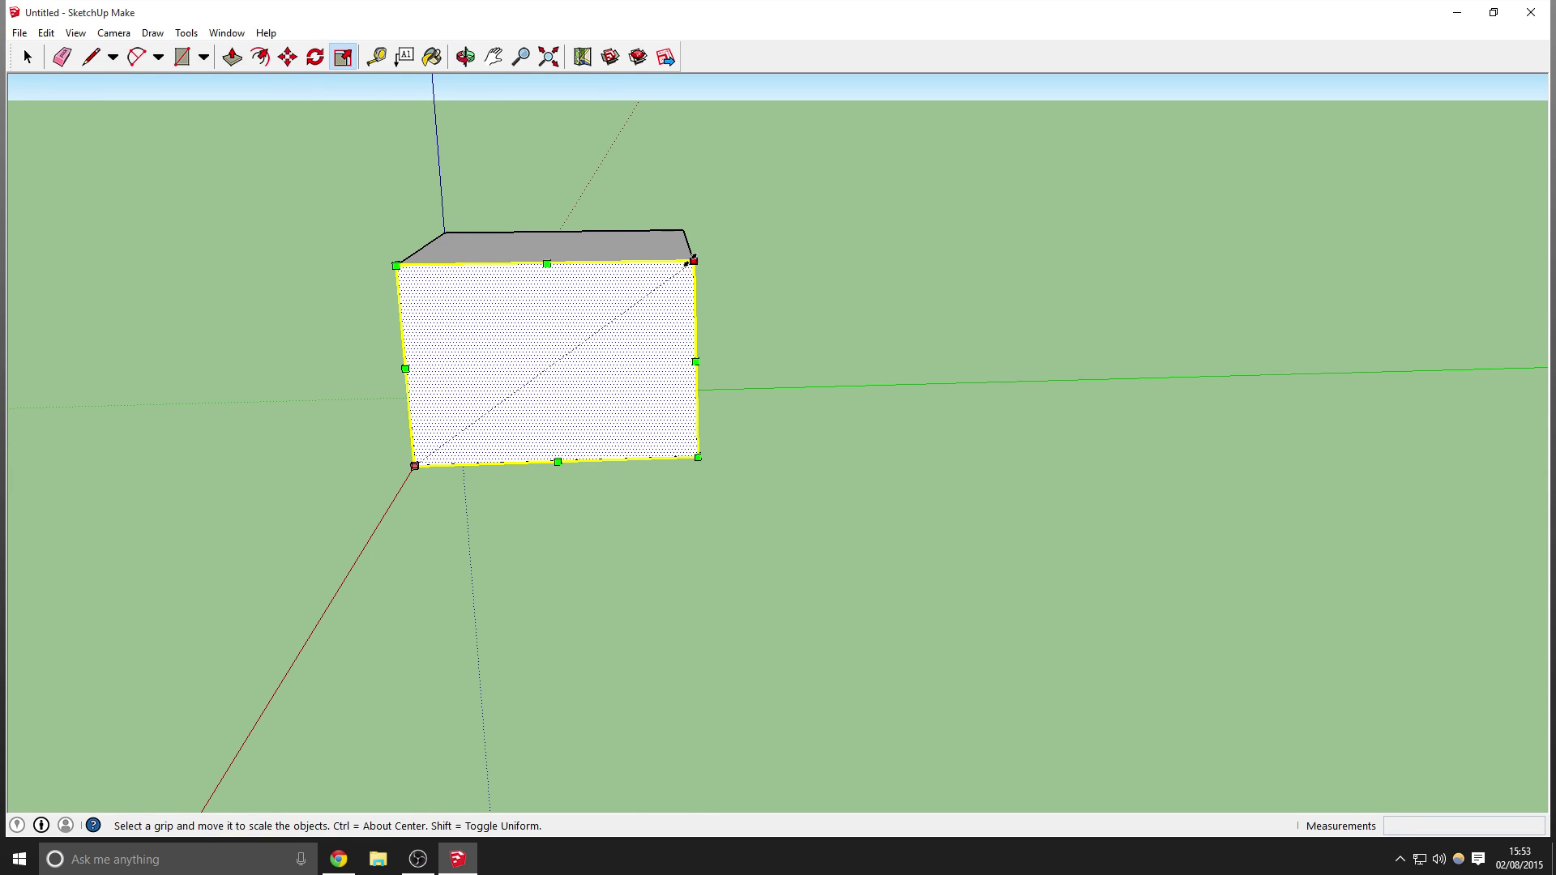
left_click_drag(693, 261, 595, 334)
left_click_drag(414, 466, 503, 399)
middle_click_drag(503, 399, 737, 360)
scroll(654, 275, "up", 5)
left_click_drag(641, 244, 524, 368)
left_click_drag(338, 528, 490, 382)
Turn the small front face toward the camera and scale it back up large
middle_click_drag(489, 382, 641, 416)
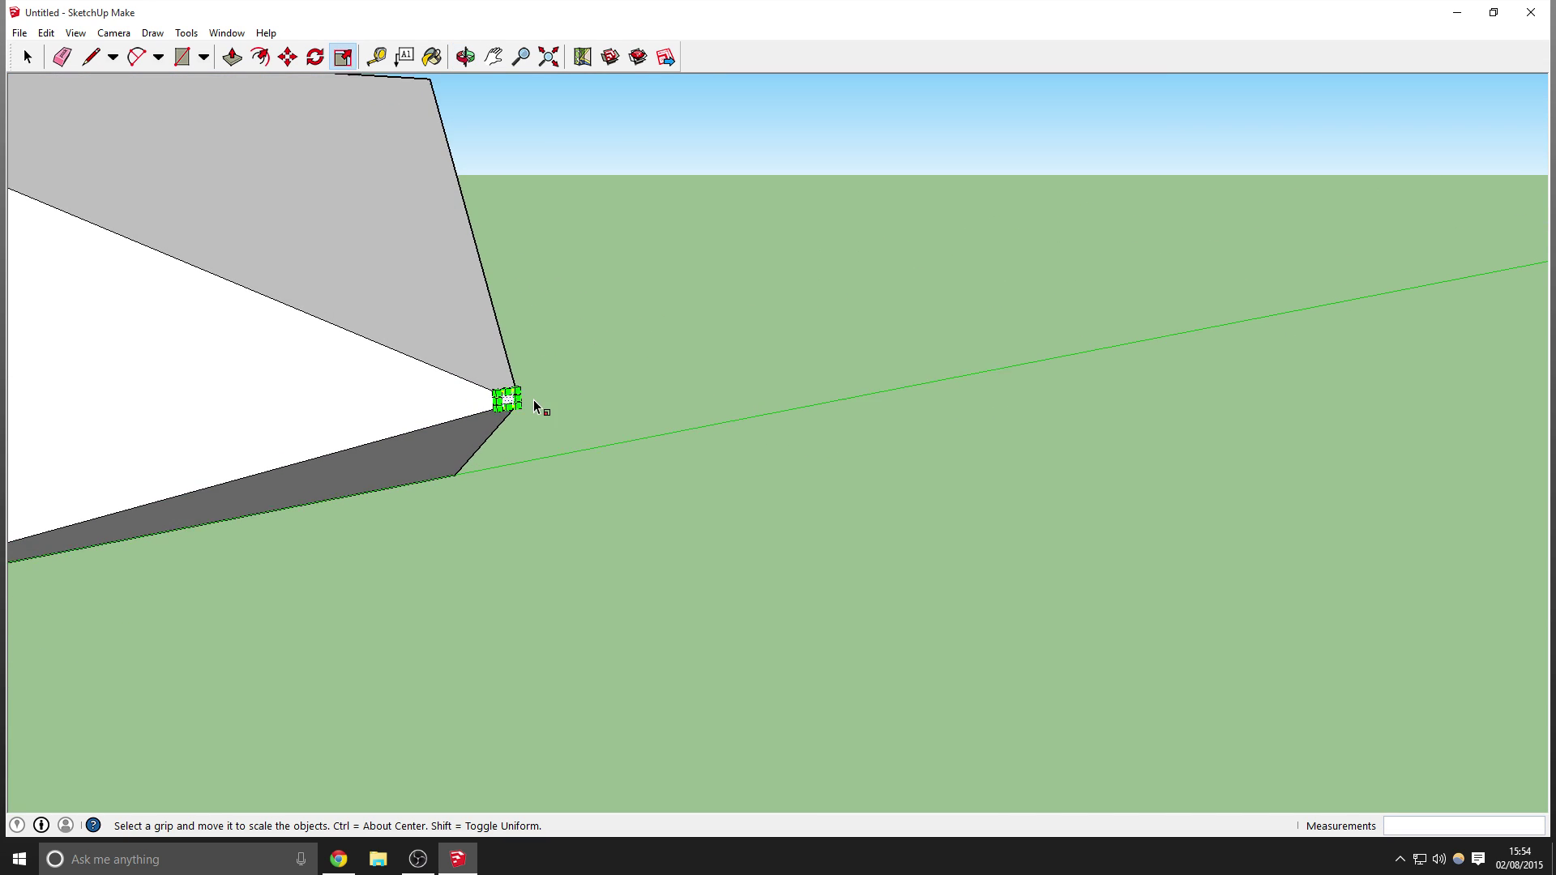
scroll(519, 405, "up", 4)
middle_click_drag(484, 414, 585, 444)
middle_click_drag(429, 385, 760, 364)
scroll(759, 363, "down", 1)
left_click_drag(759, 364, 318, 205)
Select the whole box and scale it wider and taller
key("space")
scroll(81, 99, "down", 2)
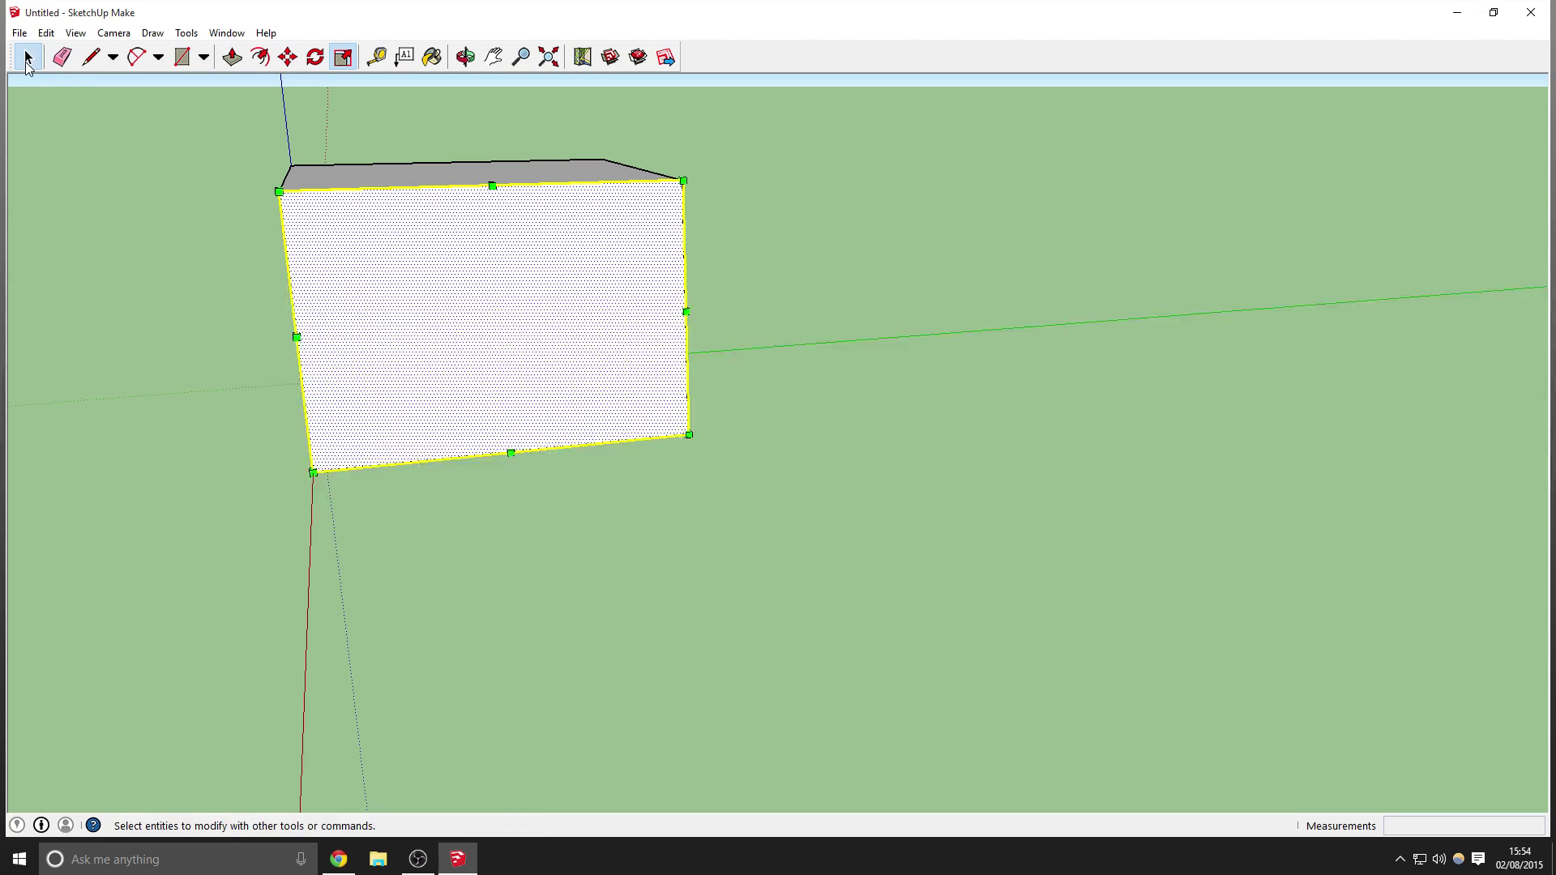
scroll(348, 299, "down", 1)
left_click_drag(214, 189, 780, 529)
mouse_move(568, 365)
middle_mouse_down()
mouse_move(393, 243)
mouse_move(421, 308)
mouse_move(413, 292)
middle_mouse_up()
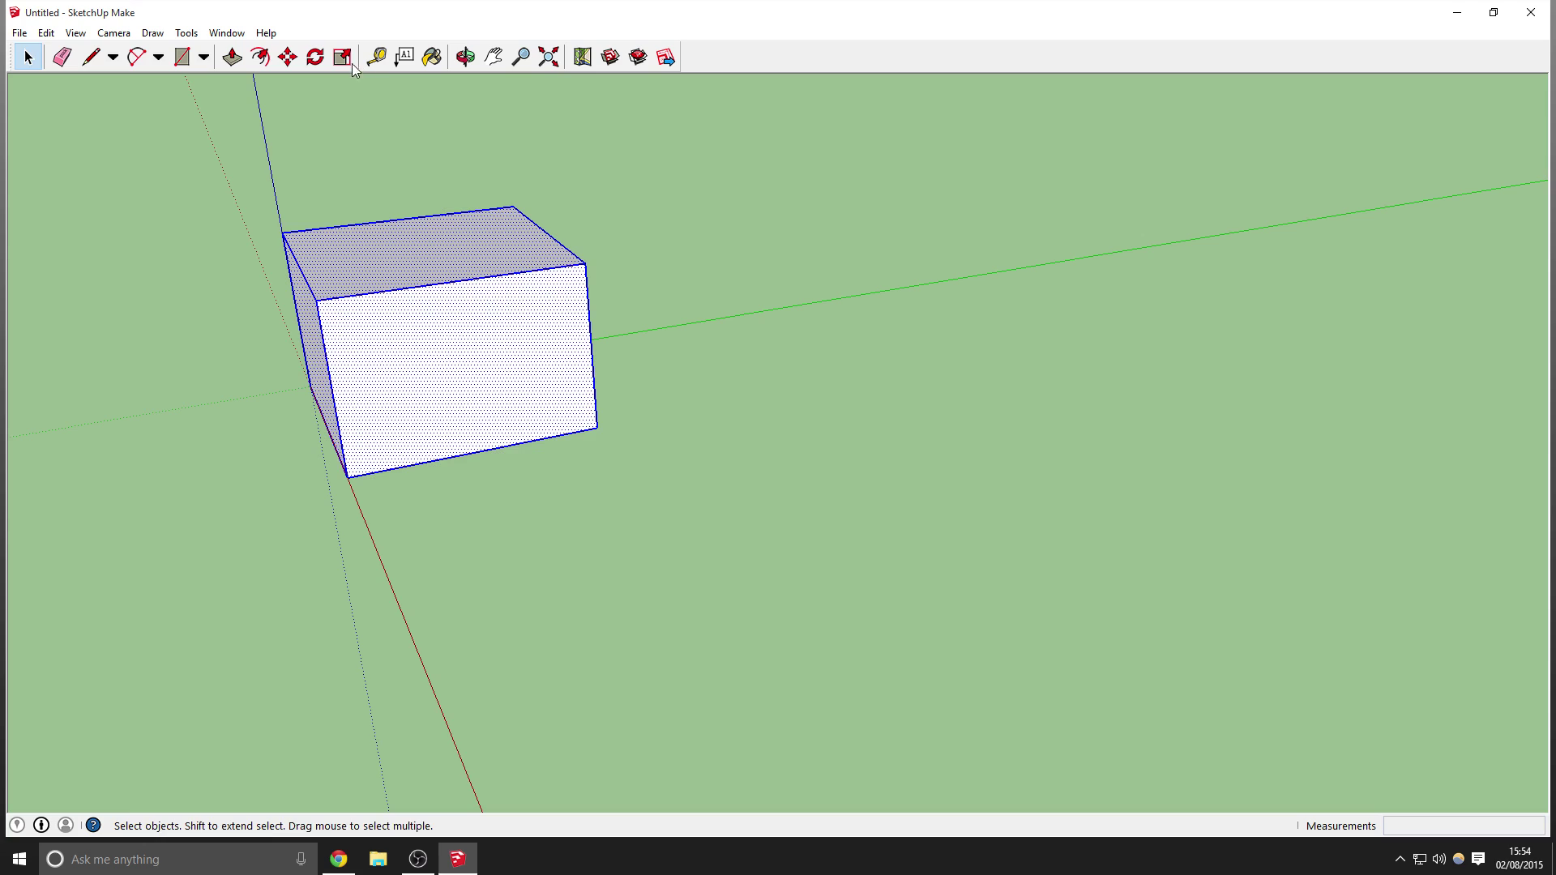
key("s")
left_click_drag(587, 265, 553, 273)
left_click_drag(592, 349, 395, 369)
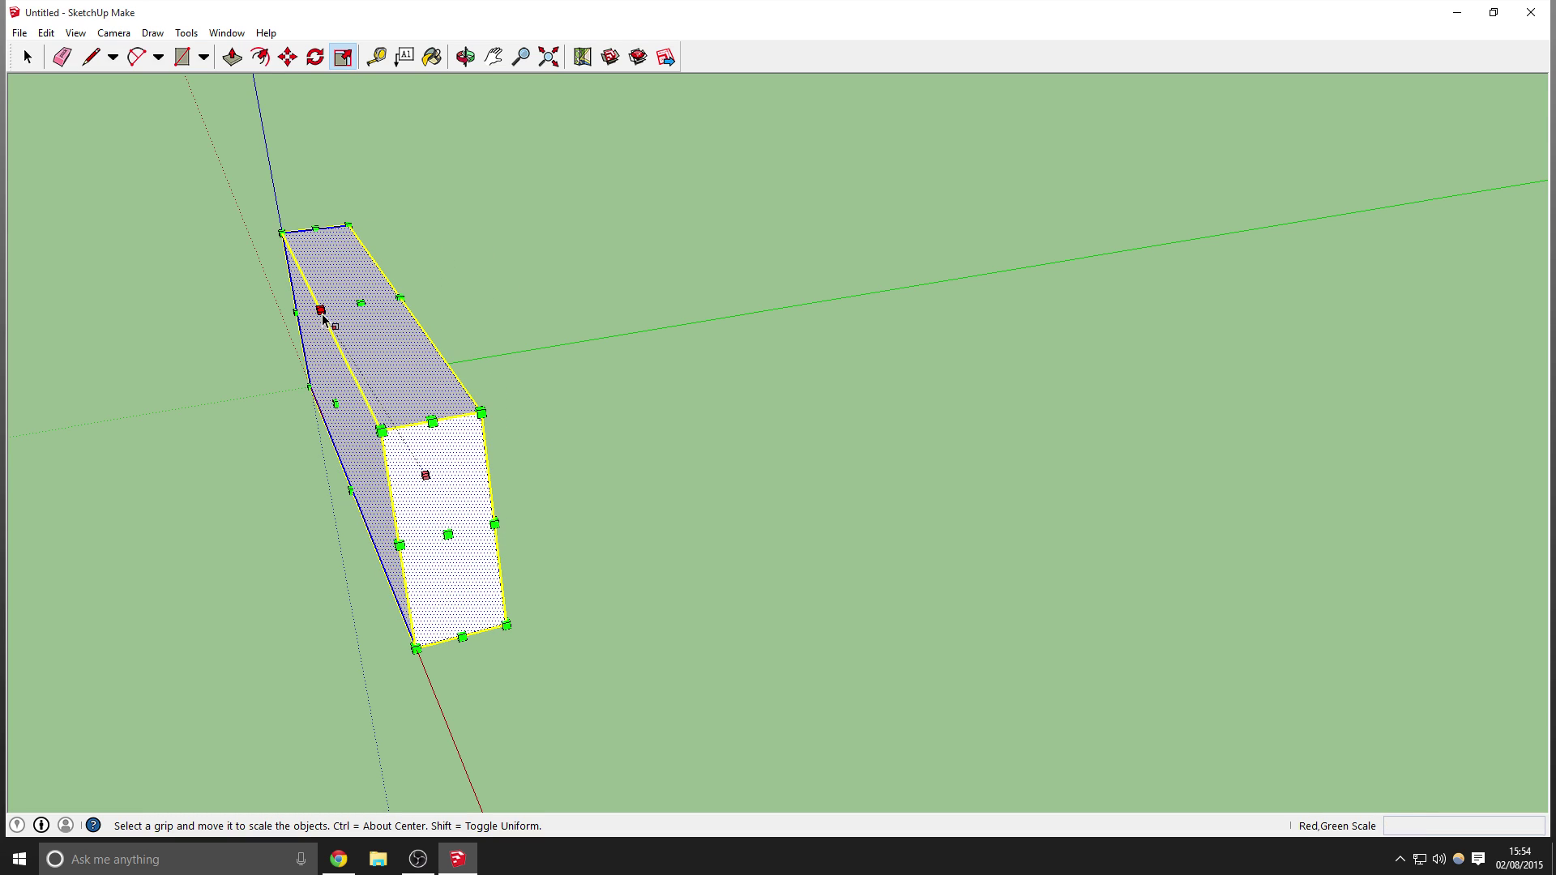
left_click_drag(323, 313, 121, 406)
left_click_drag(267, 376, 254, 172)
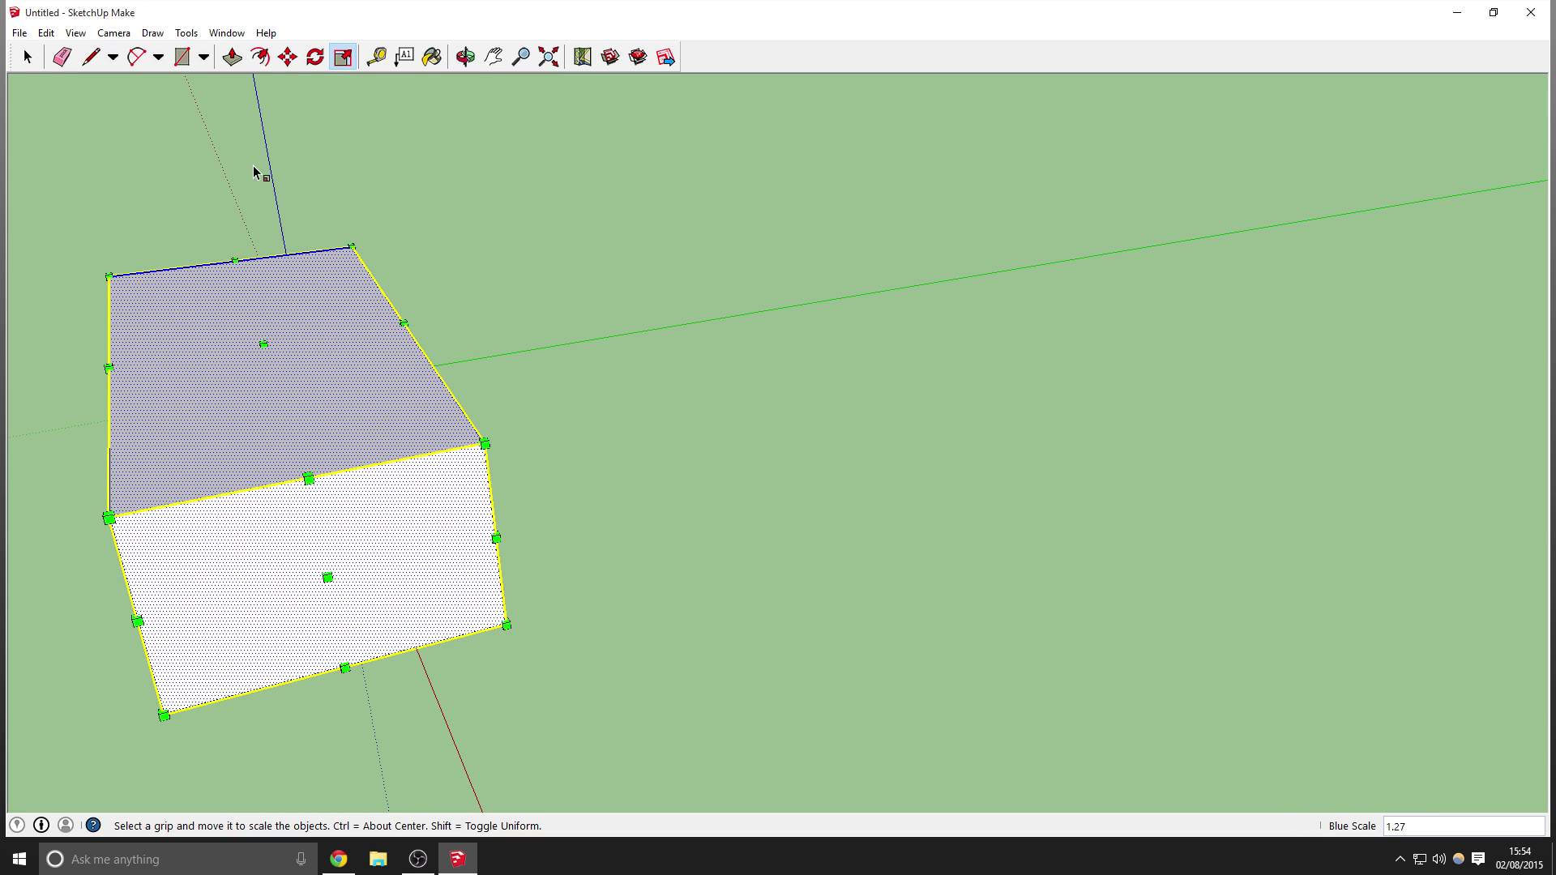
Draw a rectangle on the box's top face and push/pull it into a smaller stacked box
left_click(181, 58)
left_click(207, 315)
left_click(395, 382)
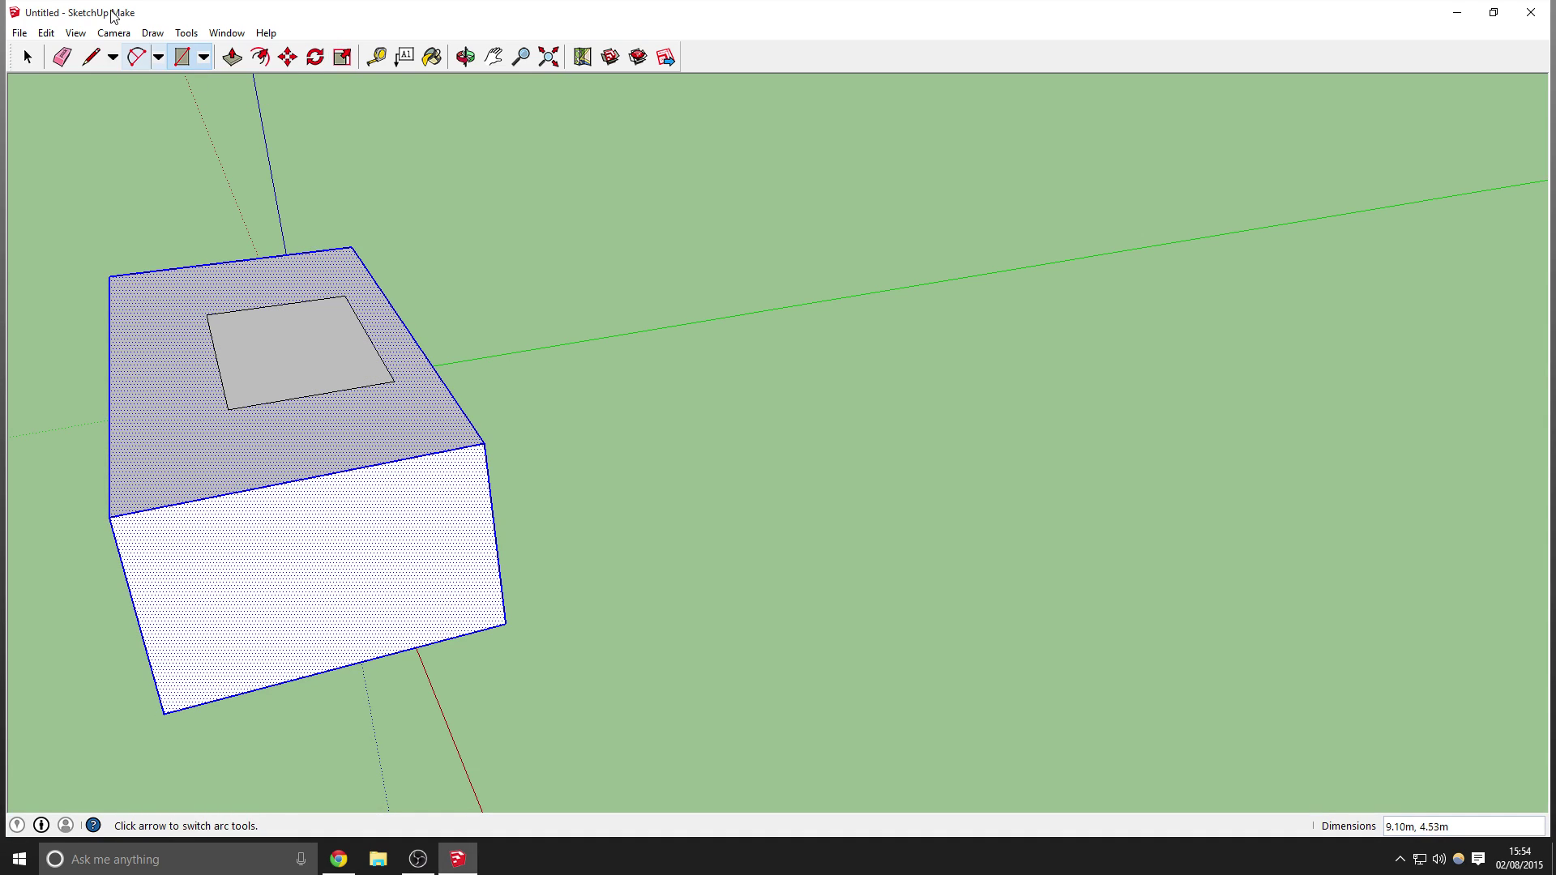
left_click(27, 55)
left_click(171, 122)
key("p")
left_click_drag(336, 333, 358, 207)
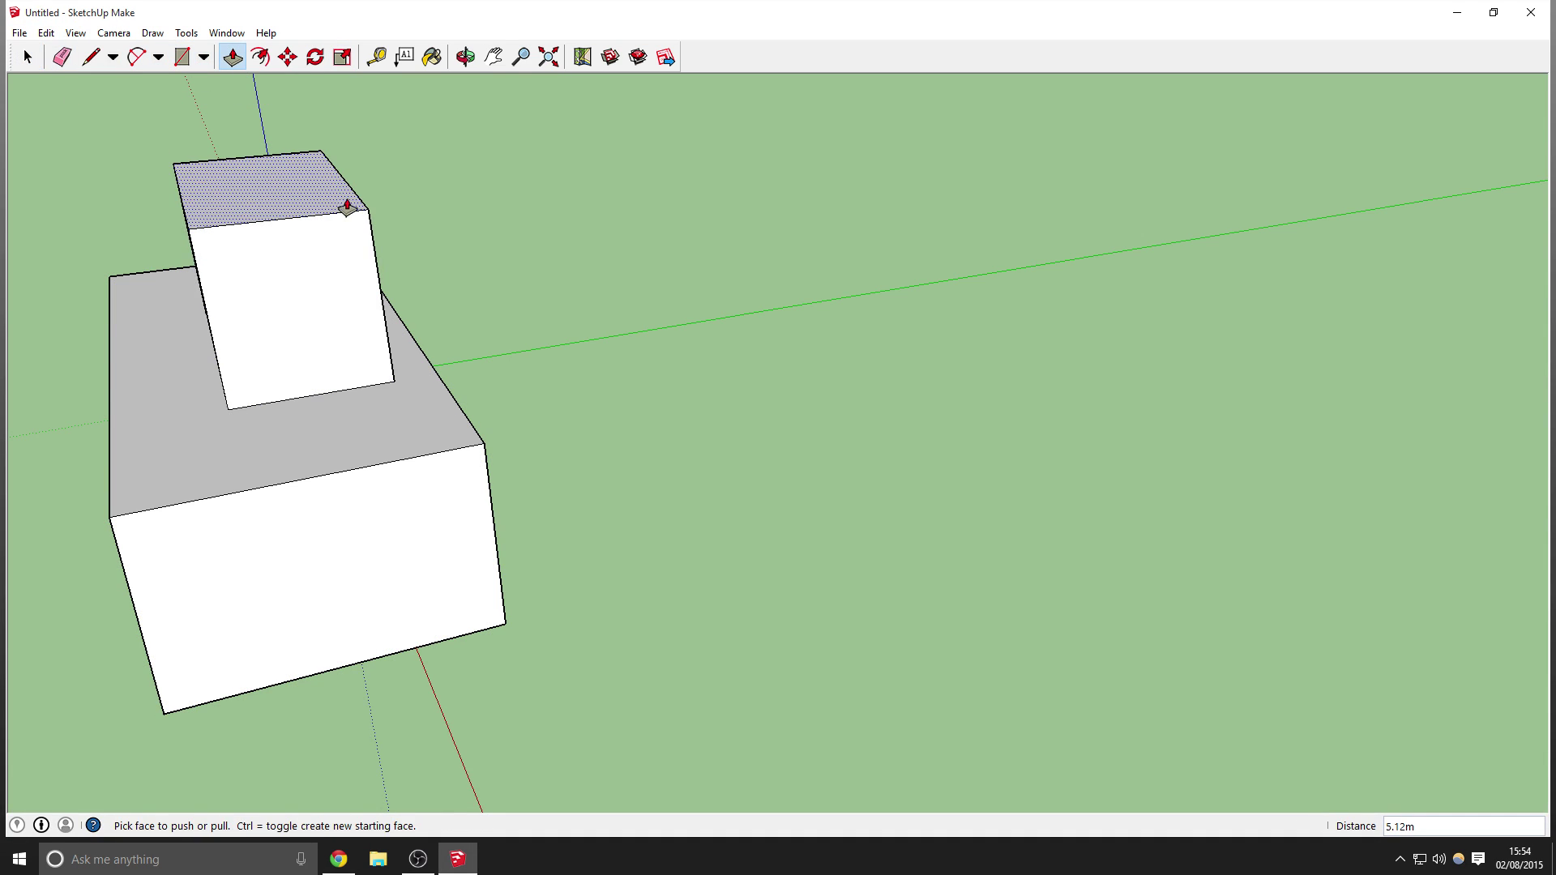
middle_click_drag(358, 206, 656, 279)
scroll(656, 279, "down", 3)
Select both boxes, stretch them lengthwise, then delete them
left_click(28, 55)
left_click_drag(129, 184, 509, 352)
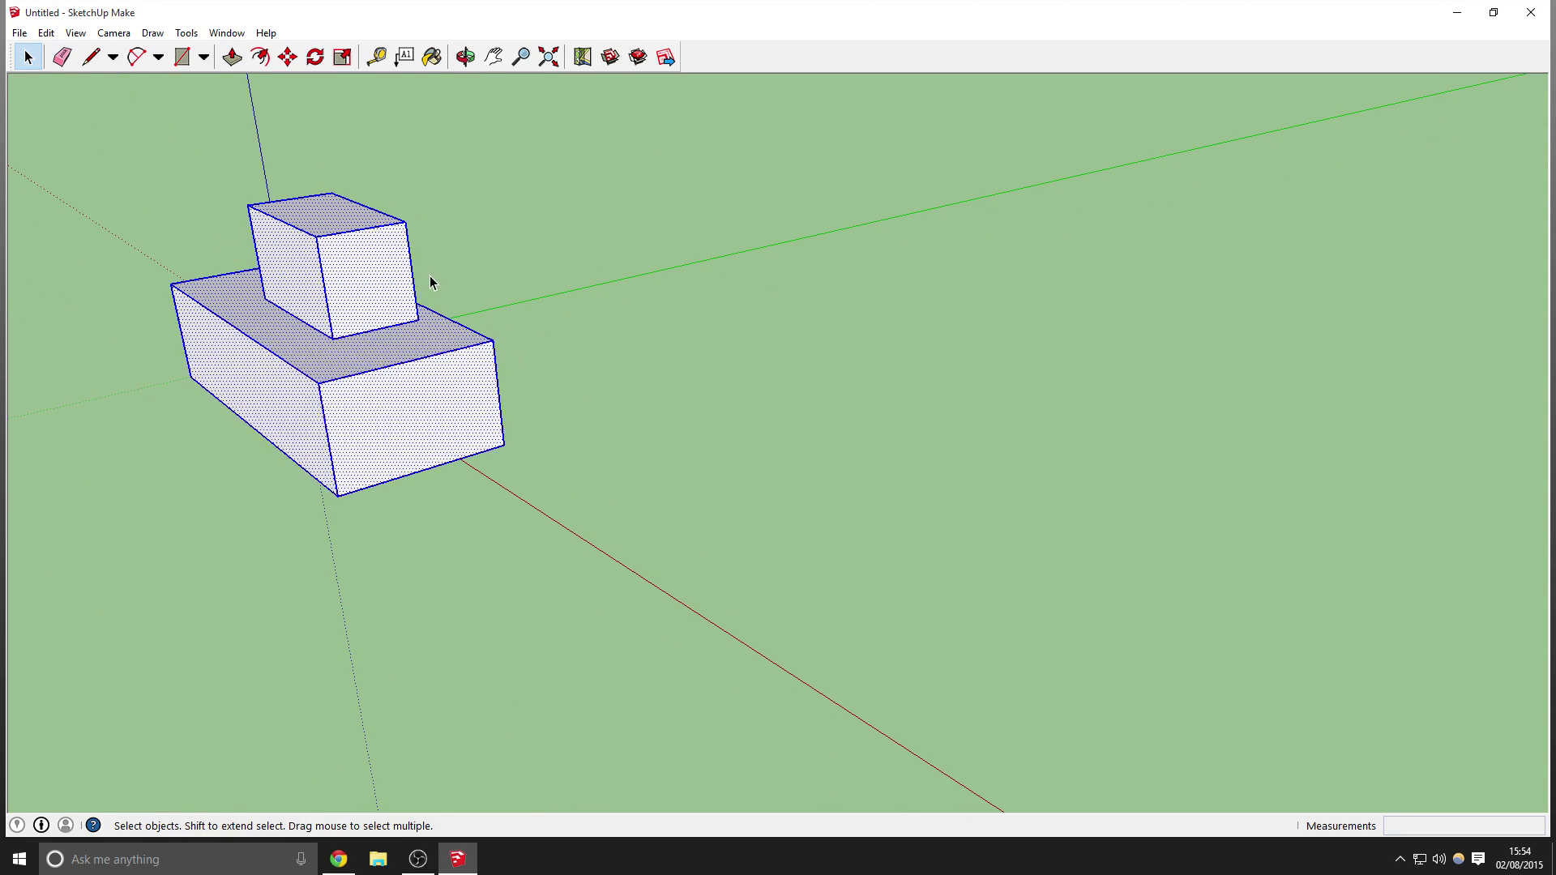
left_click(344, 56)
left_click_drag(387, 208, 444, 290)
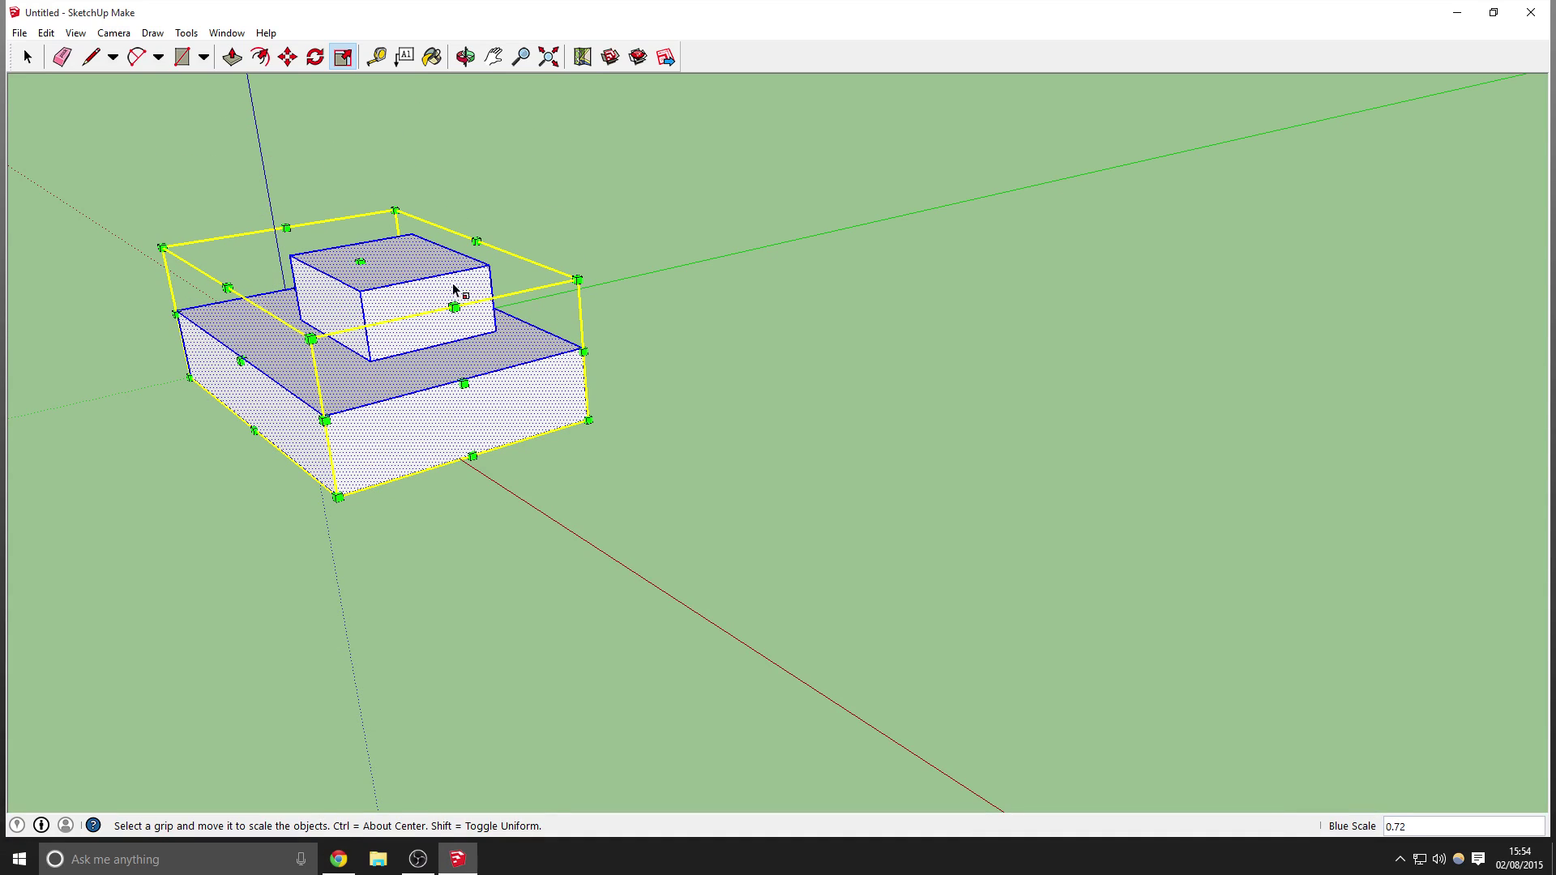
key("Delete")
scroll(472, 237, "up", 3)
middle_click_drag(333, 355, 429, 313)
left_click(376, 56)
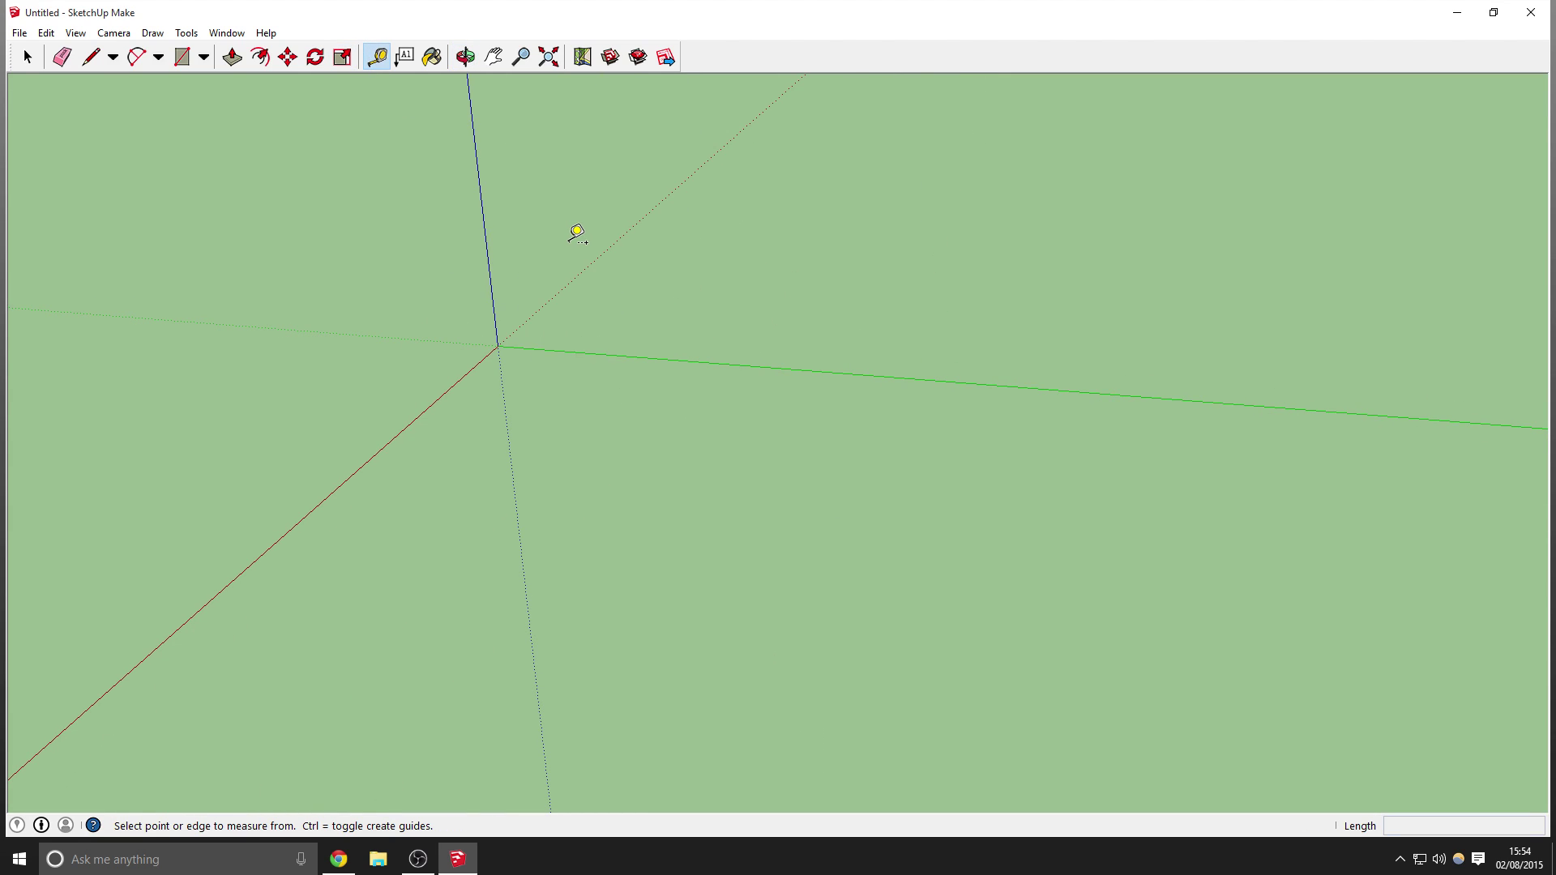
Draw a long rectangle on the ground starting at the axis origin
left_click(182, 56)
left_click(499, 345)
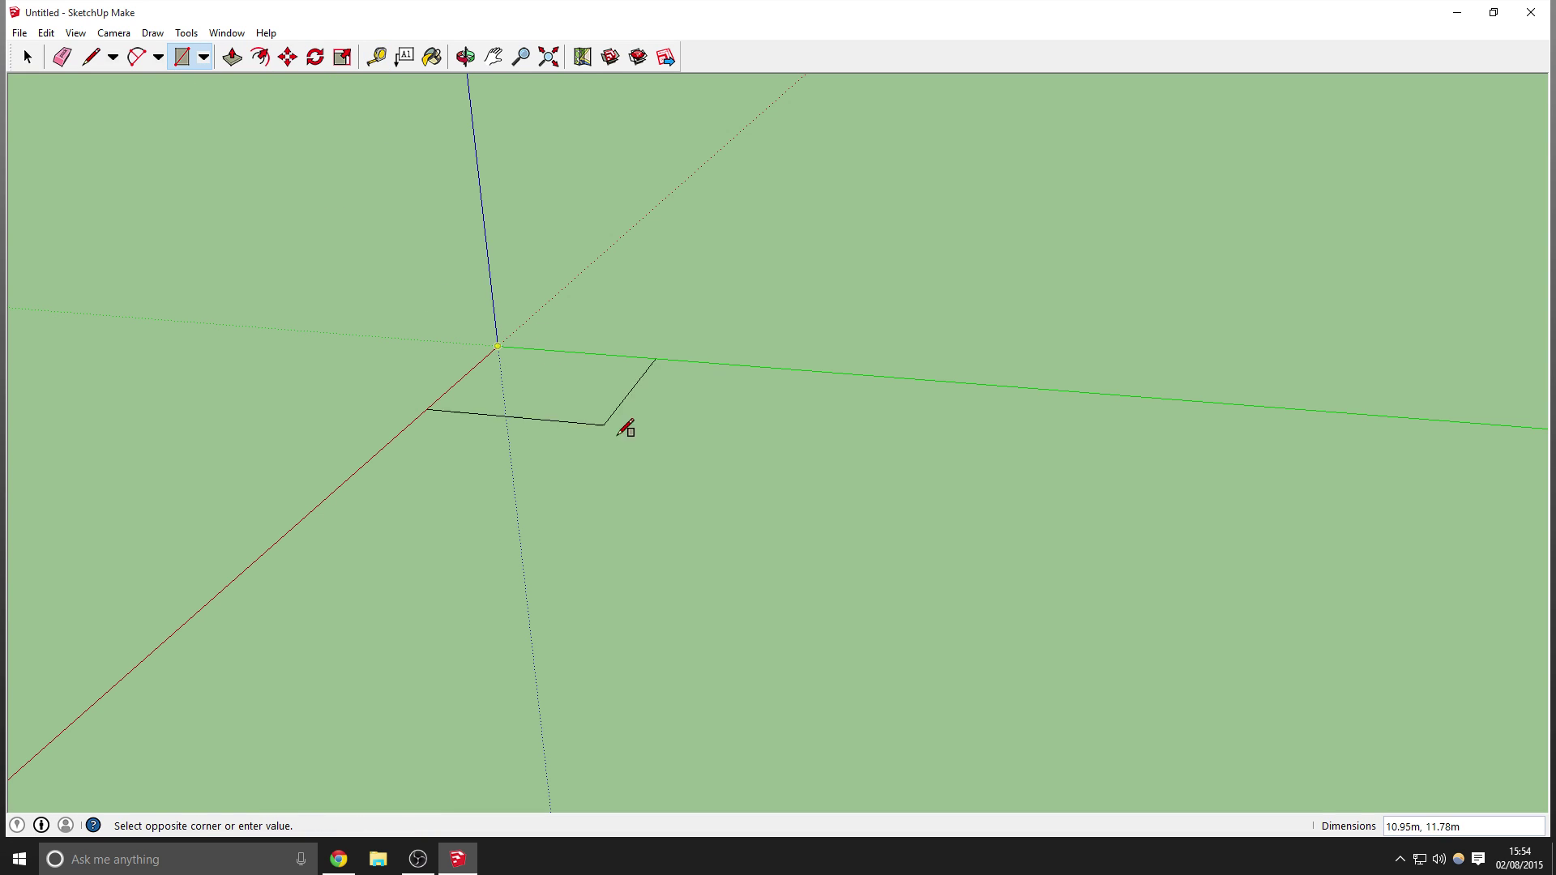
left_click(1089, 581)
Pull the rectangle up into a tall box and push its front face back 20.64m into a thin wall
left_click(232, 56)
left_click(591, 379)
left_click(593, 382)
left_click(556, 405)
left_click(556, 226)
left_click(747, 434)
middle_click_drag(789, 306, 417, 149)
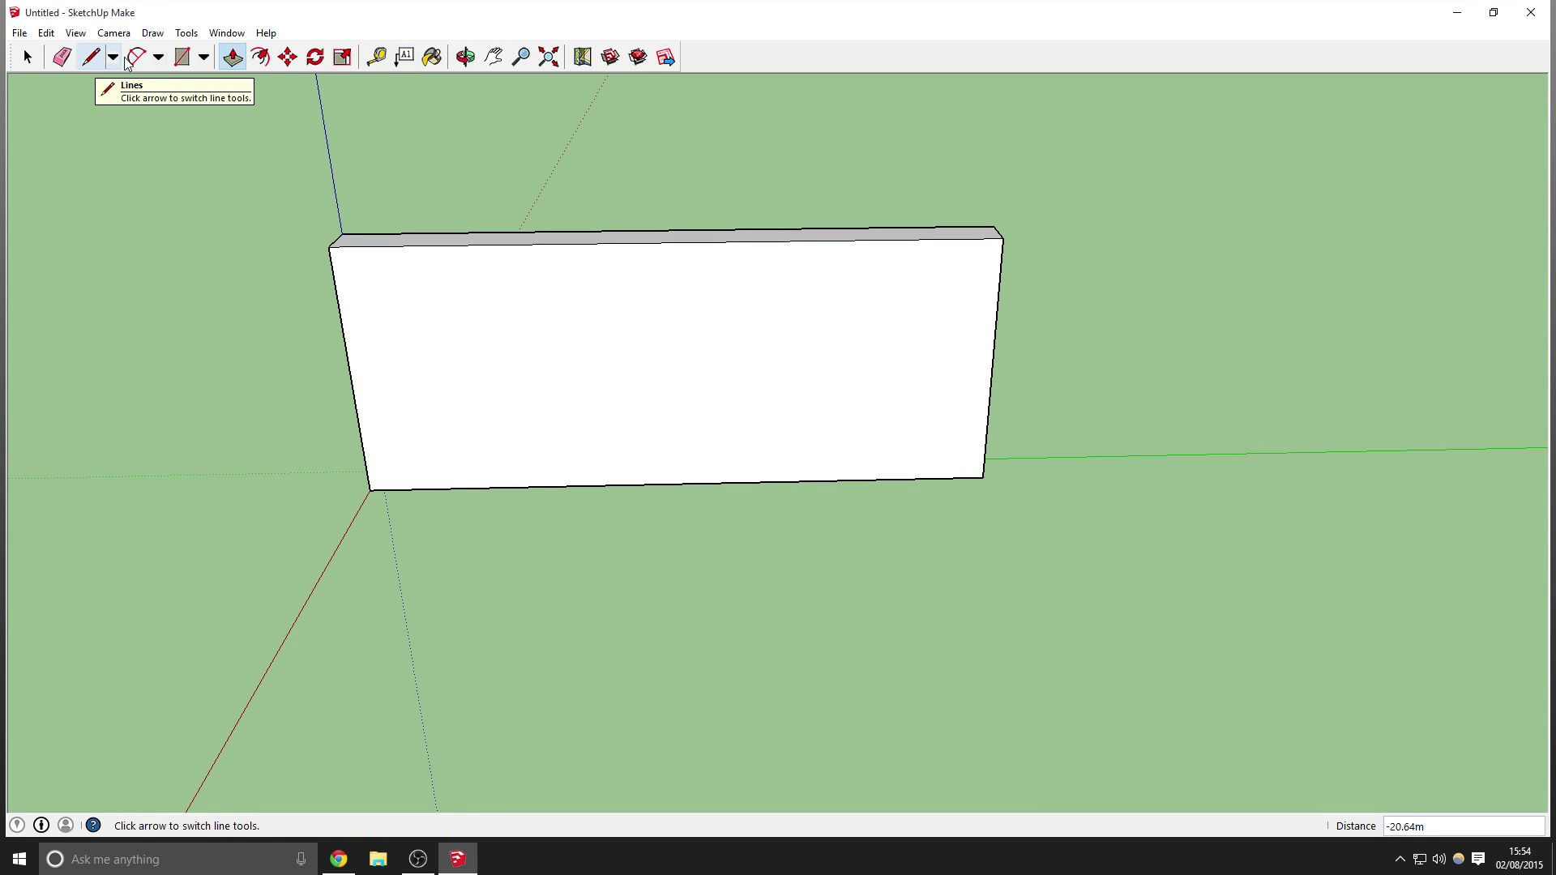
Measure from the wall's top-left corner, then draw a vertical line from the top-edge midpoint to the bottom edge
left_click(376, 56)
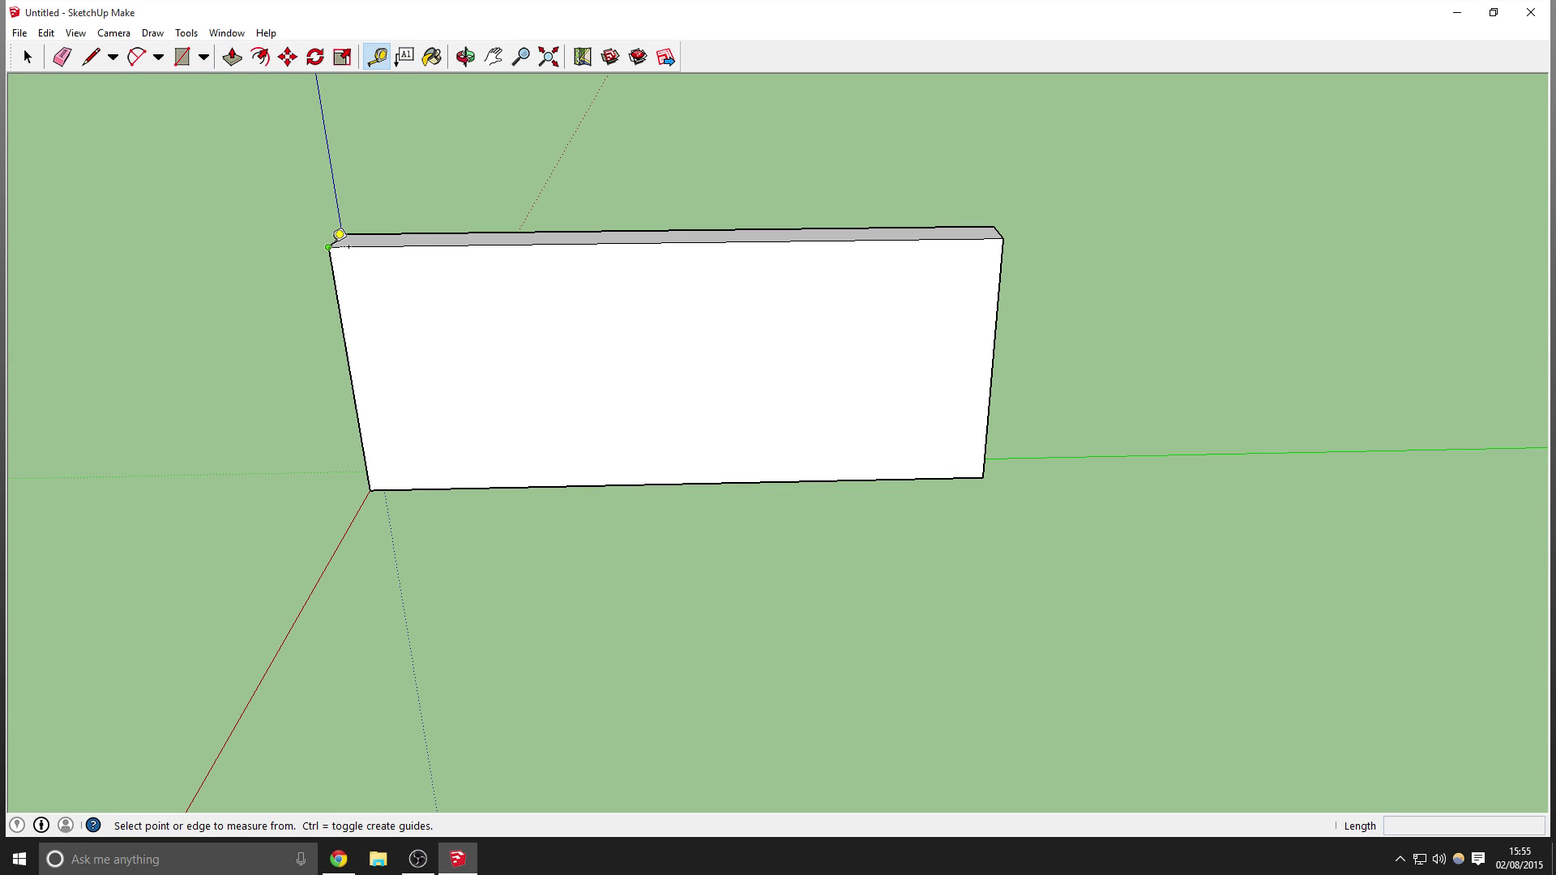
left_click(340, 234)
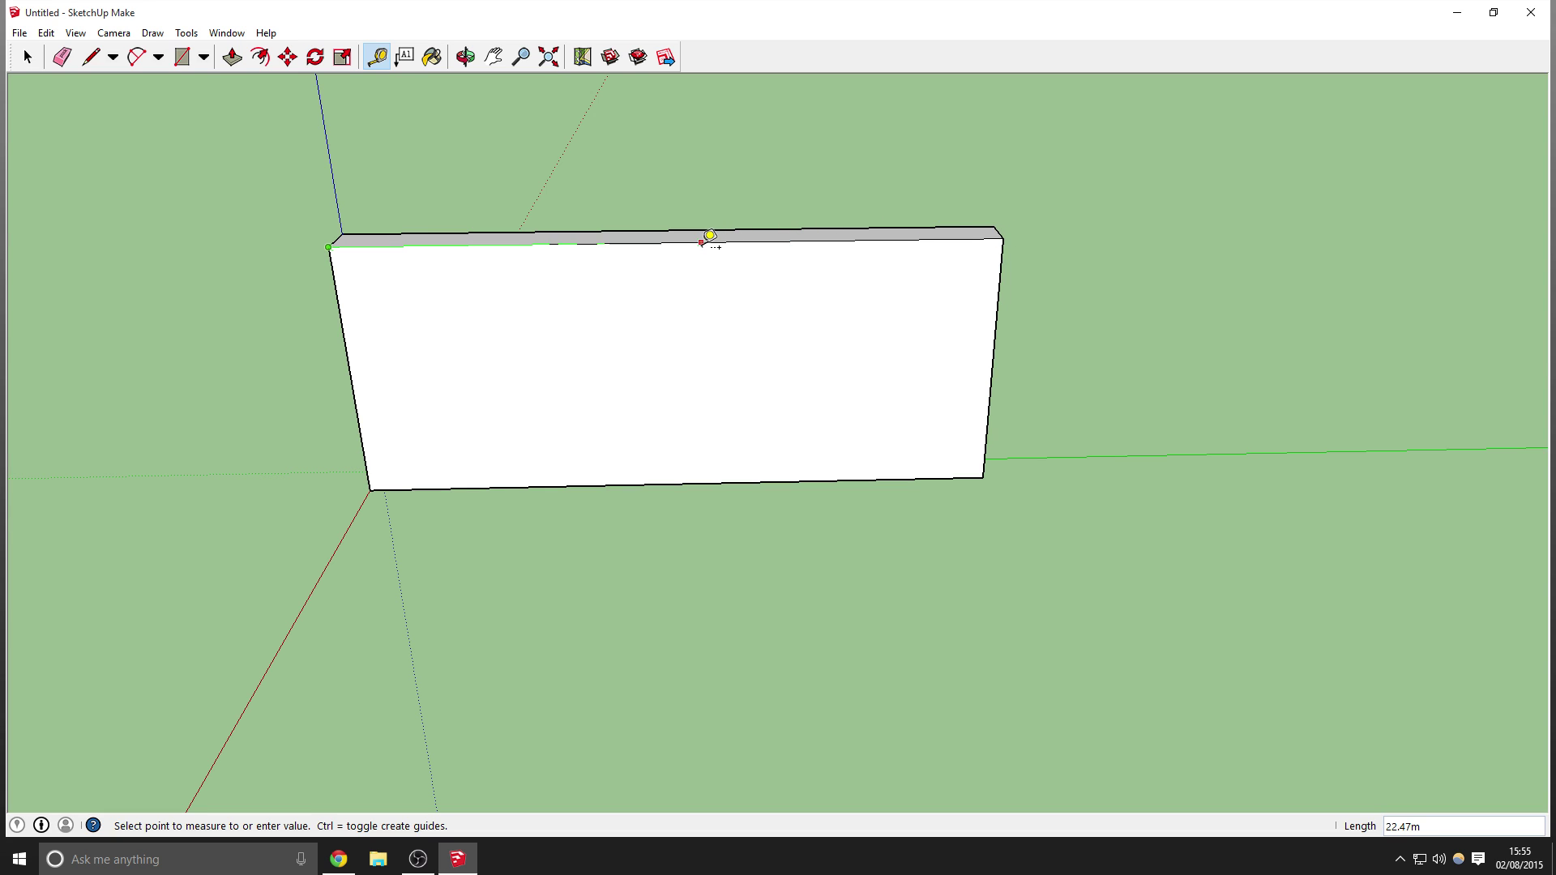
key("r")
key("l")
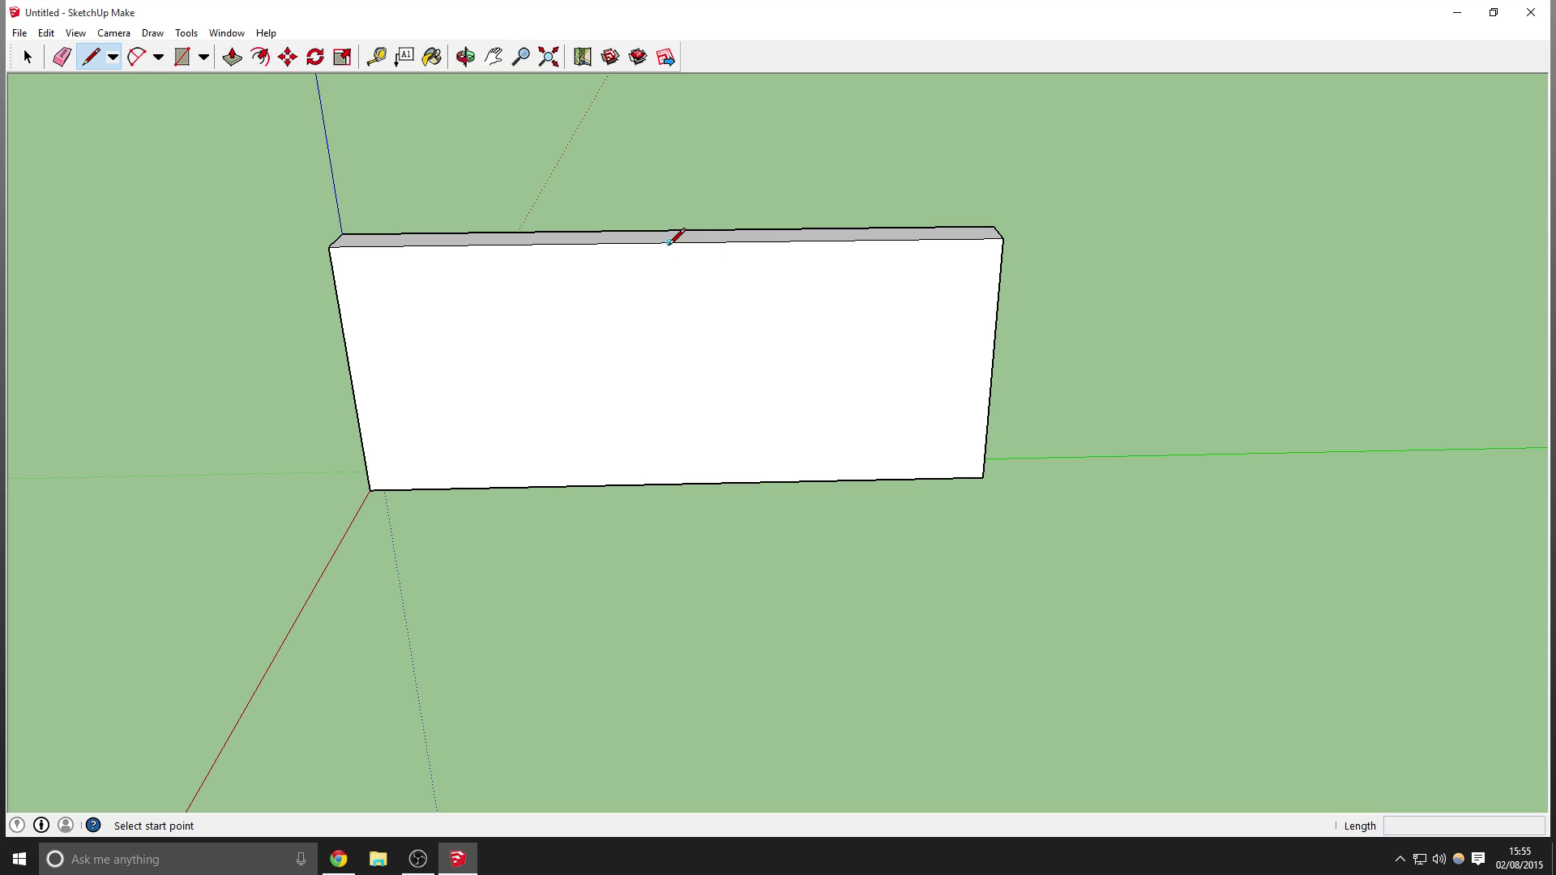
scroll(677, 235, "up", 5)
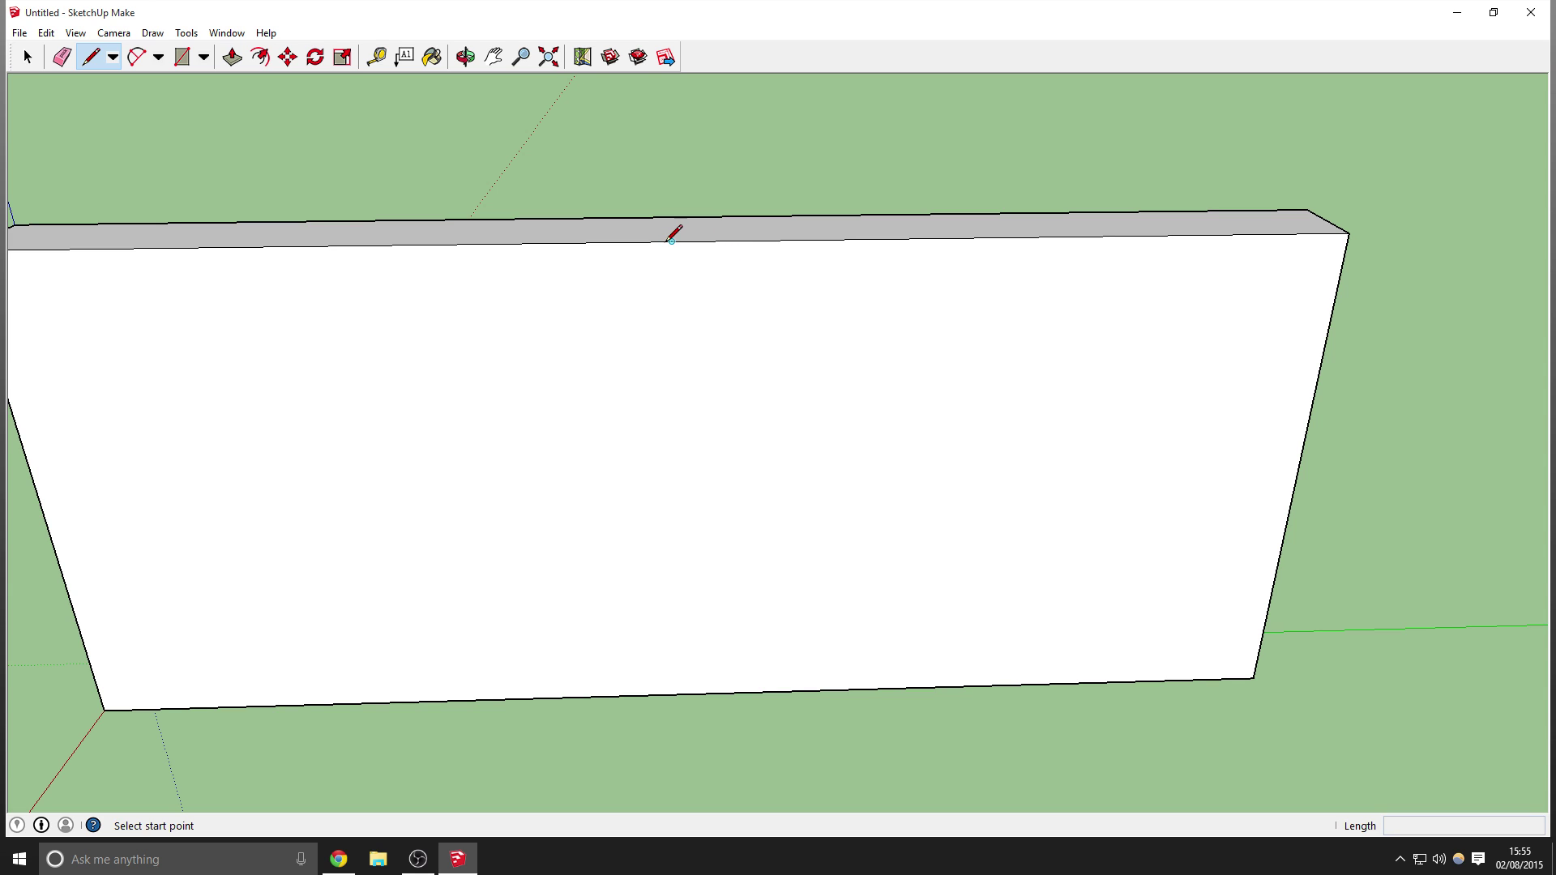
left_click(672, 241)
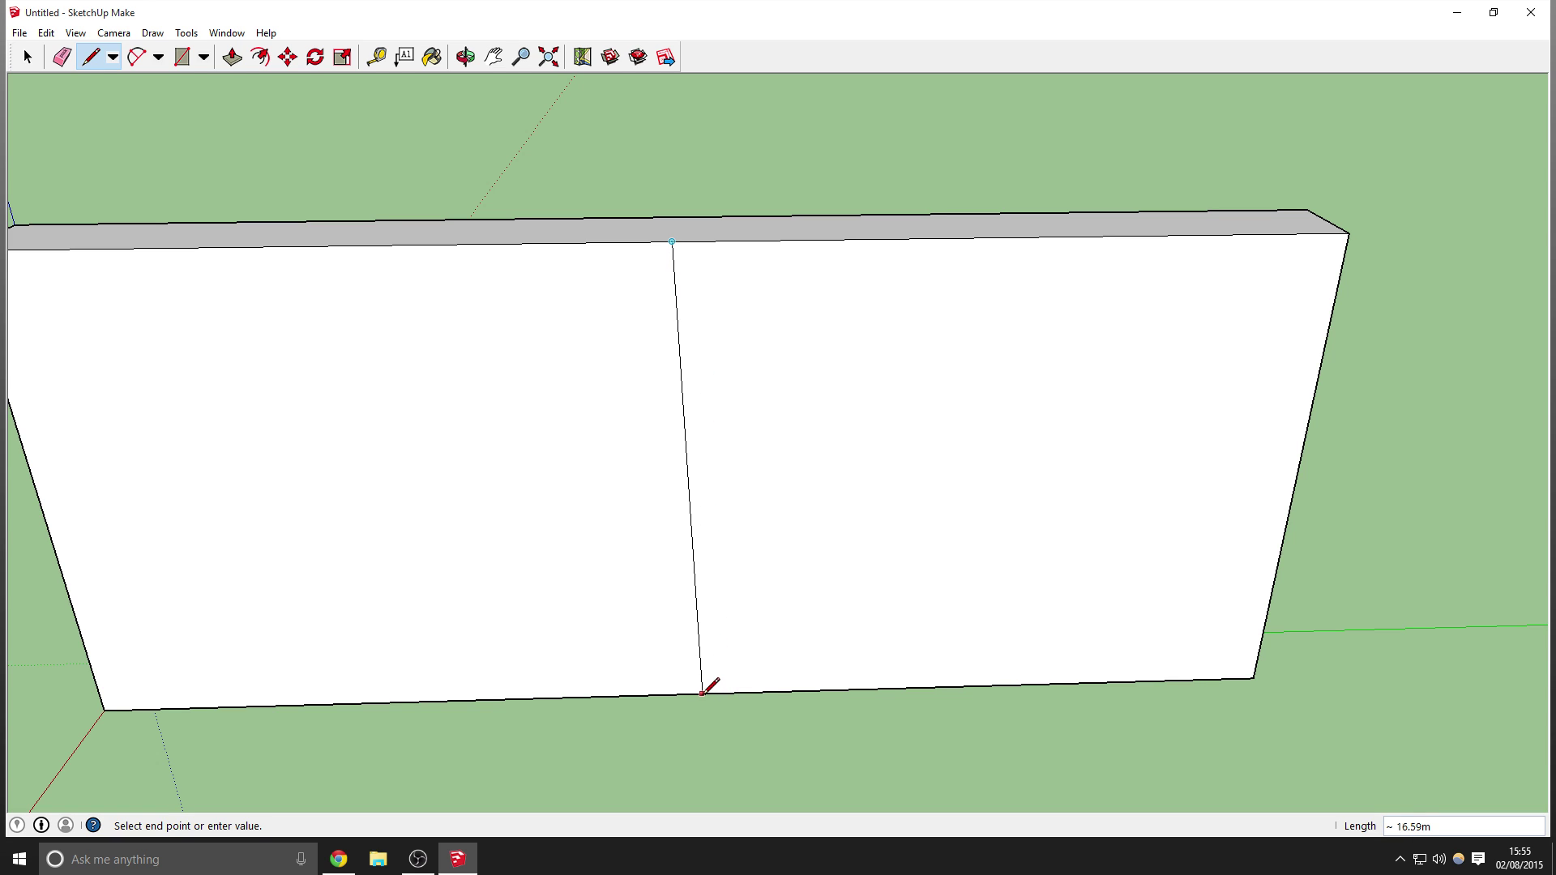
scroll(700, 687, "down", 10)
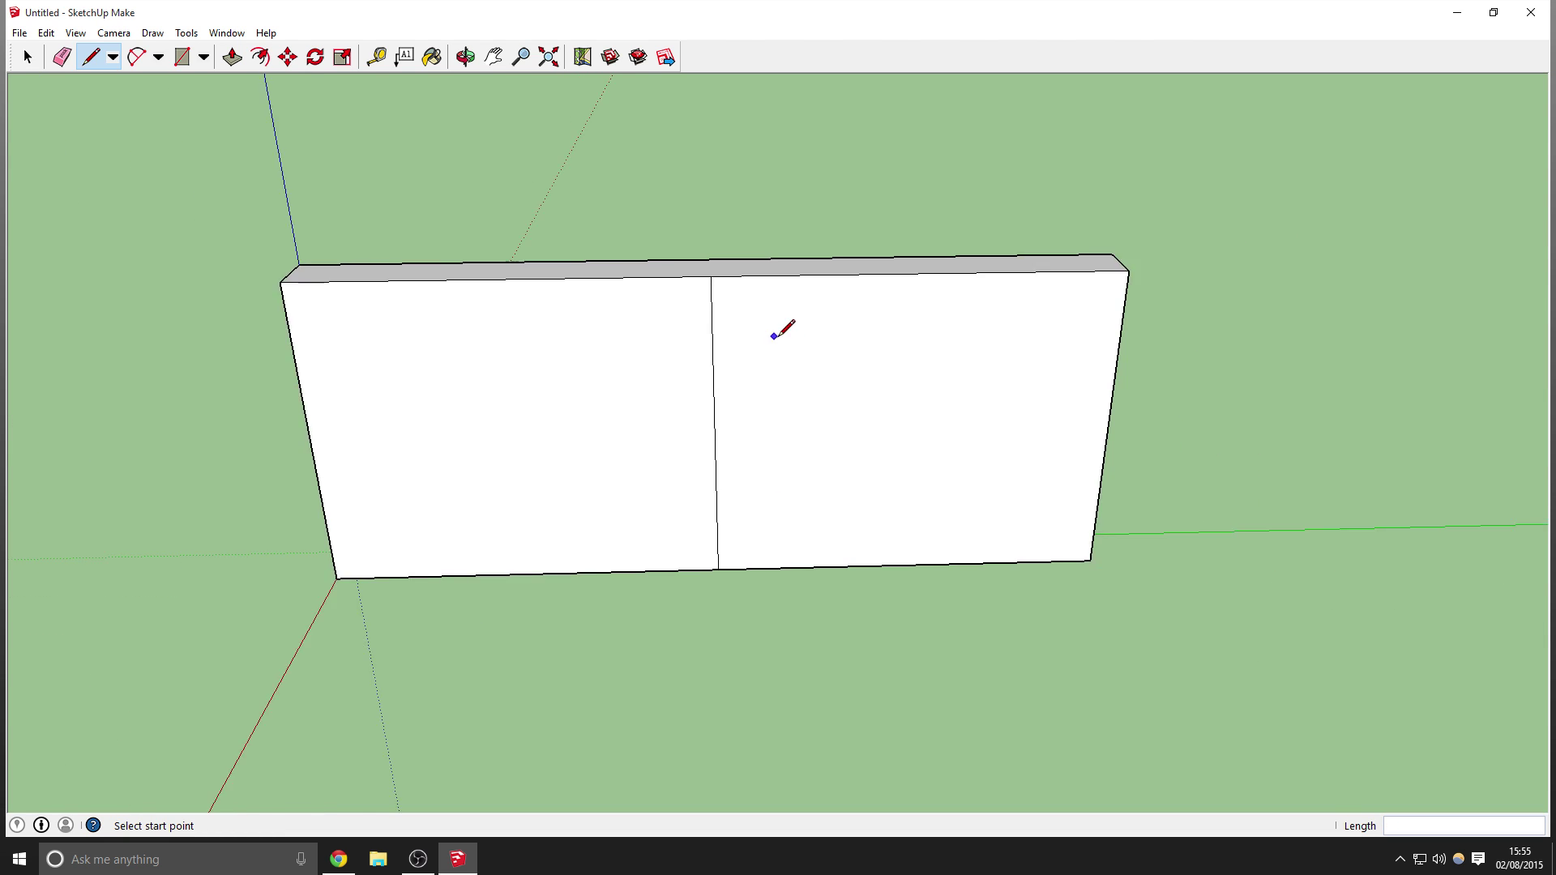
Measure along the wall's top edge from both top corners to its midpoint
mouse_move(781, 307)
middle_mouse_down()
mouse_move(772, 202)
mouse_move(799, 153)
mouse_move(1213, 154)
mouse_move(817, 252)
mouse_move(792, 323)
middle_mouse_up()
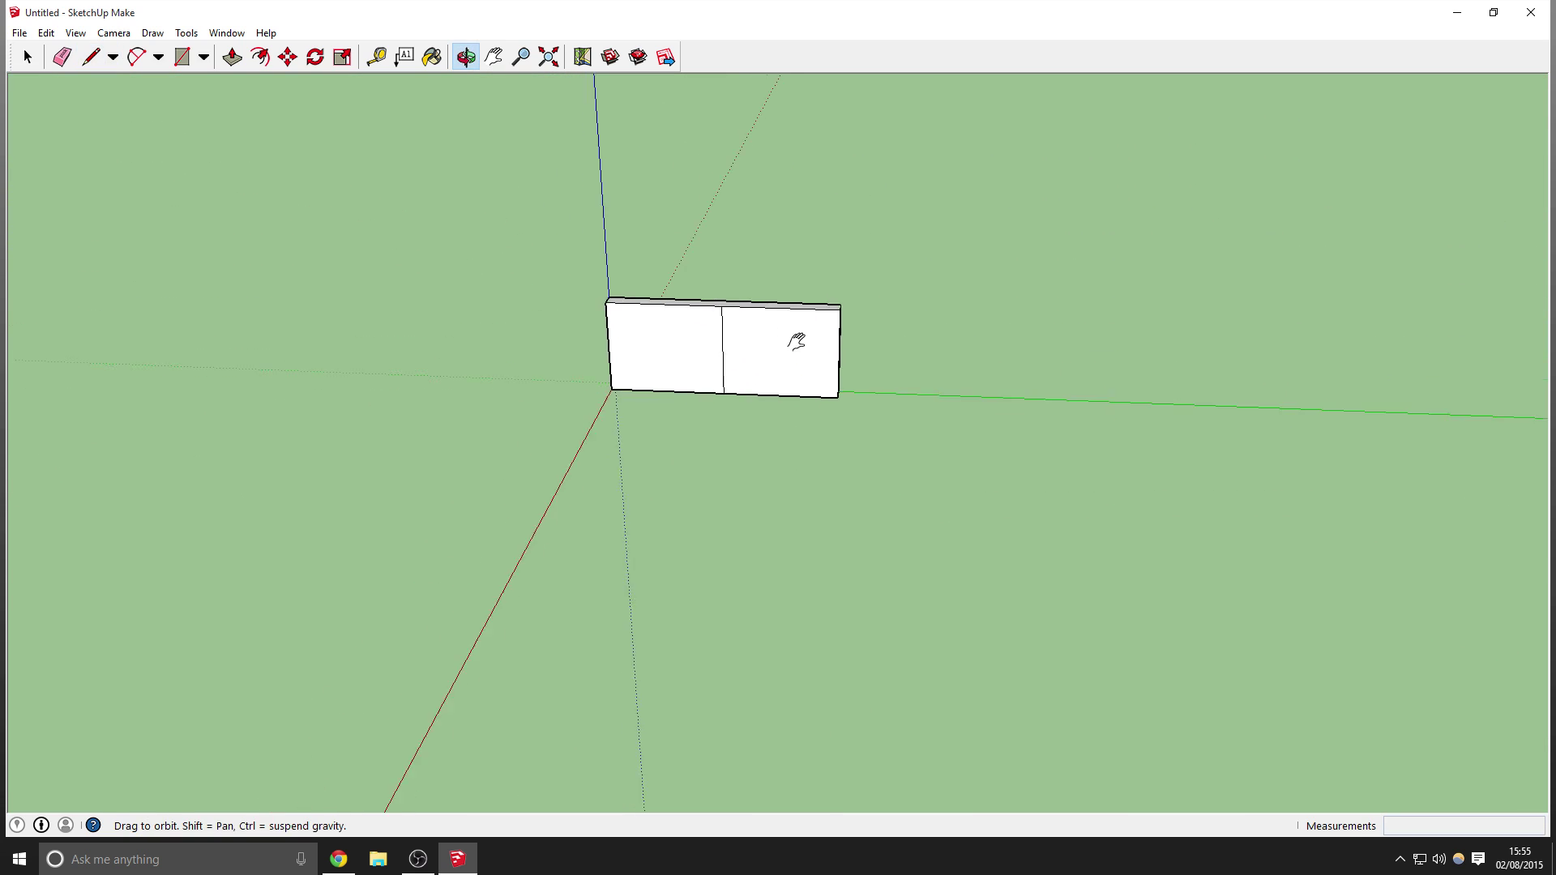
scroll(705, 264, "up", 6)
left_click(376, 56)
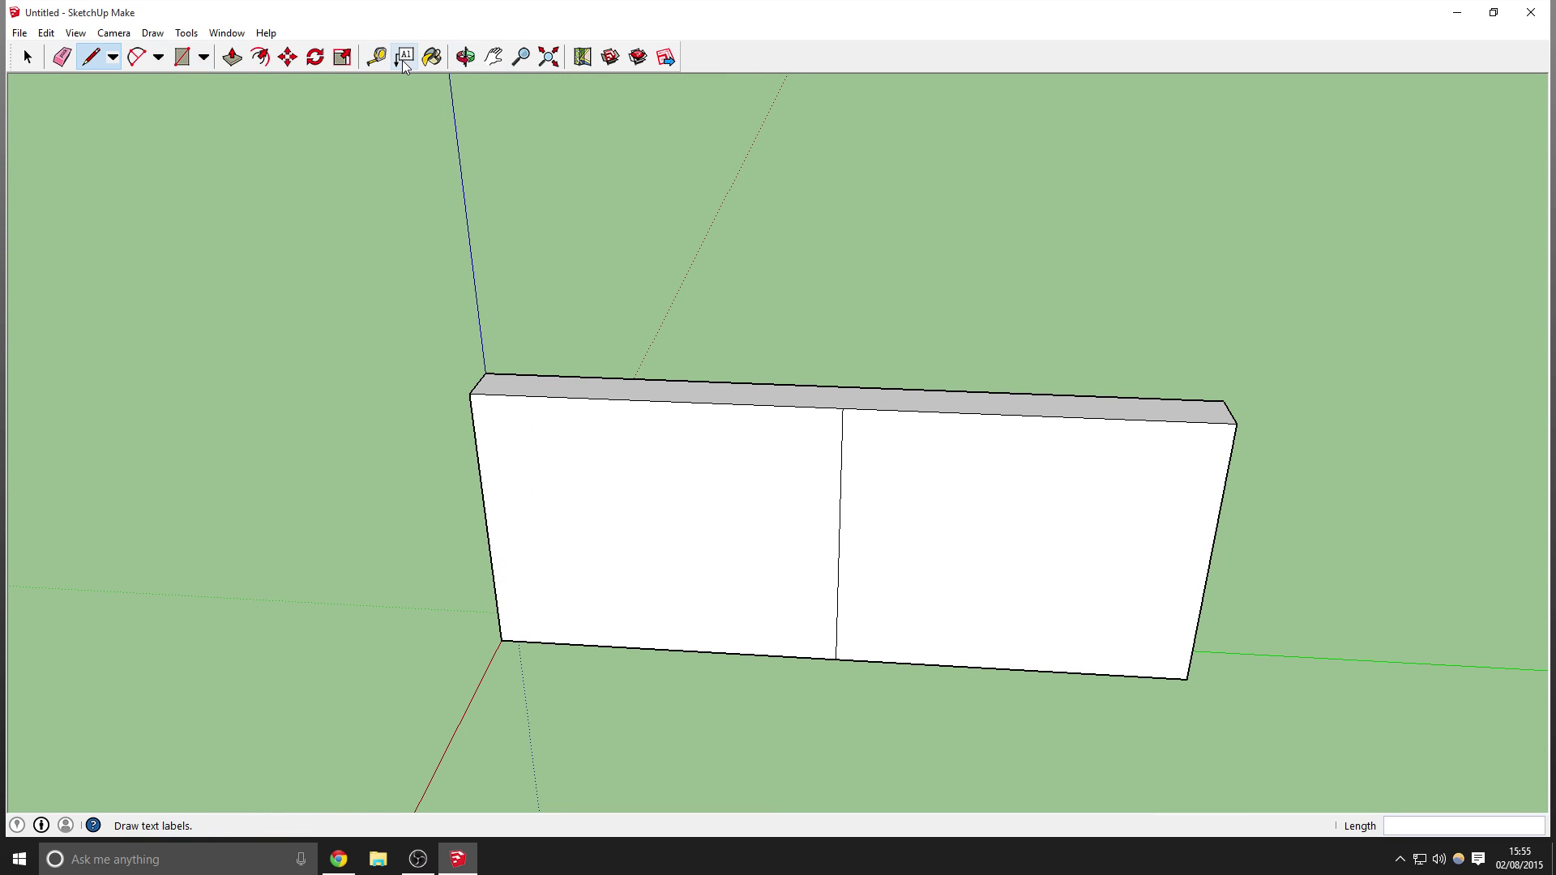
left_click(470, 394)
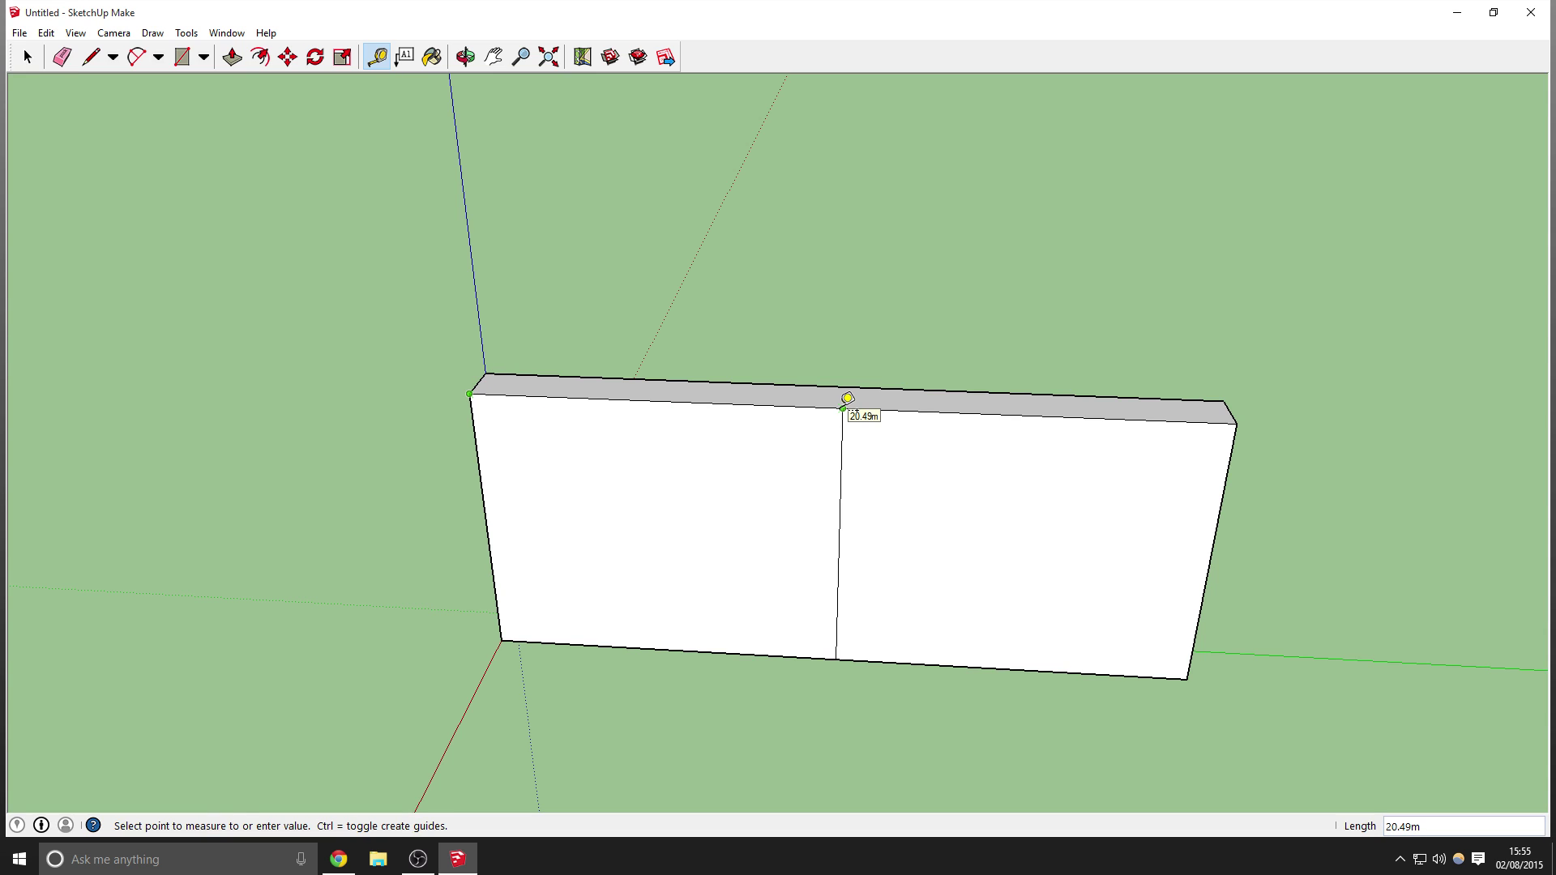
left_click(847, 399)
left_click(1237, 422)
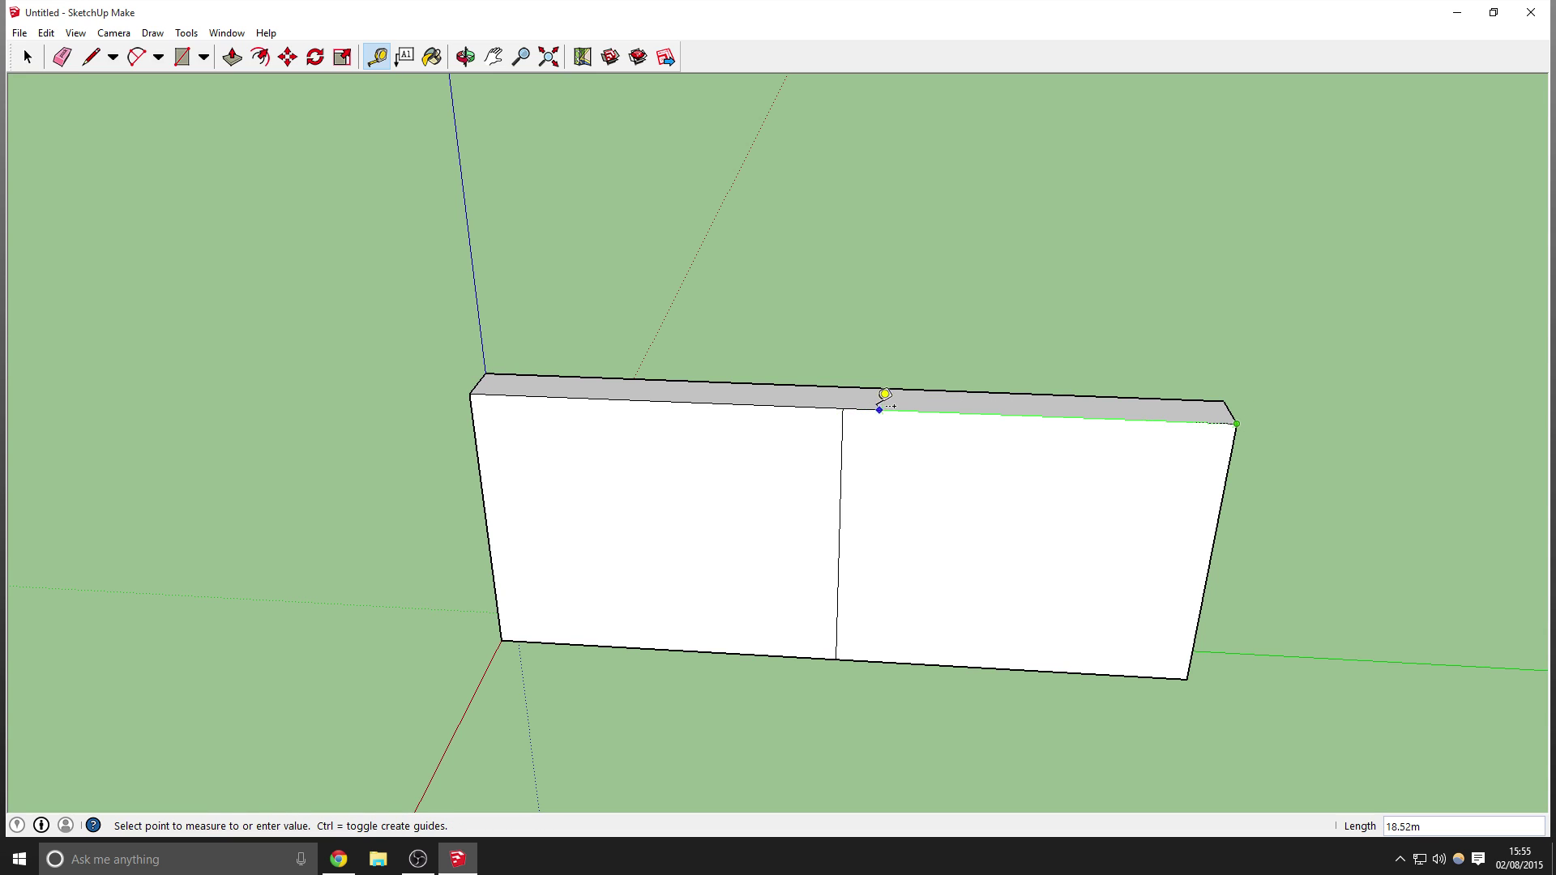
left_click(859, 391)
Erase the vertical middle edge so the front face is one piece
middle_click_drag(816, 372, 949, 340)
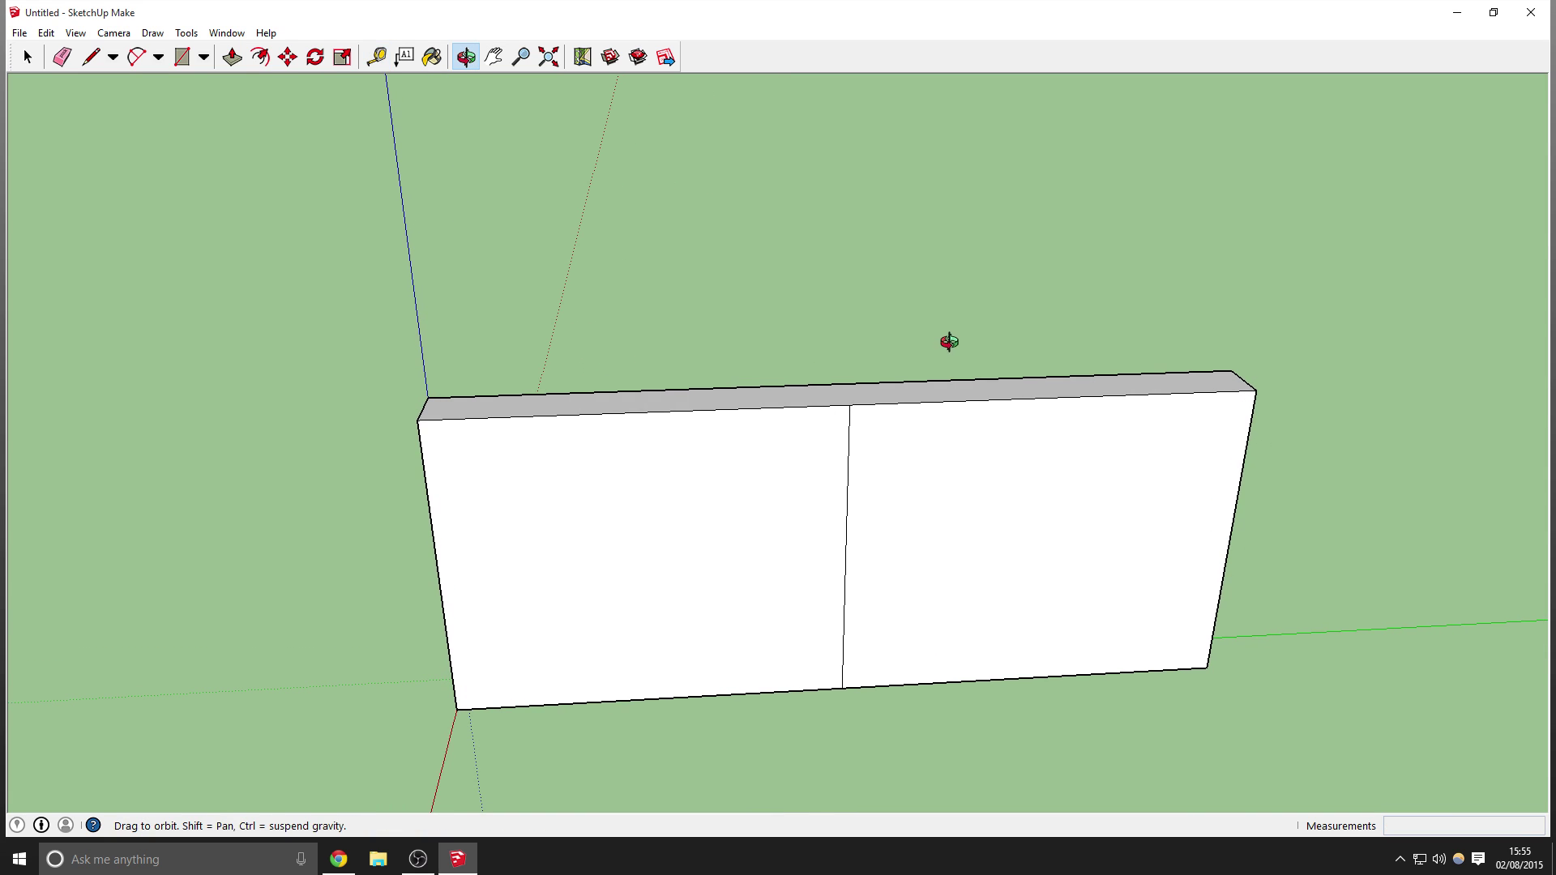
left_click(61, 57)
left_click_drag(699, 487, 906, 448)
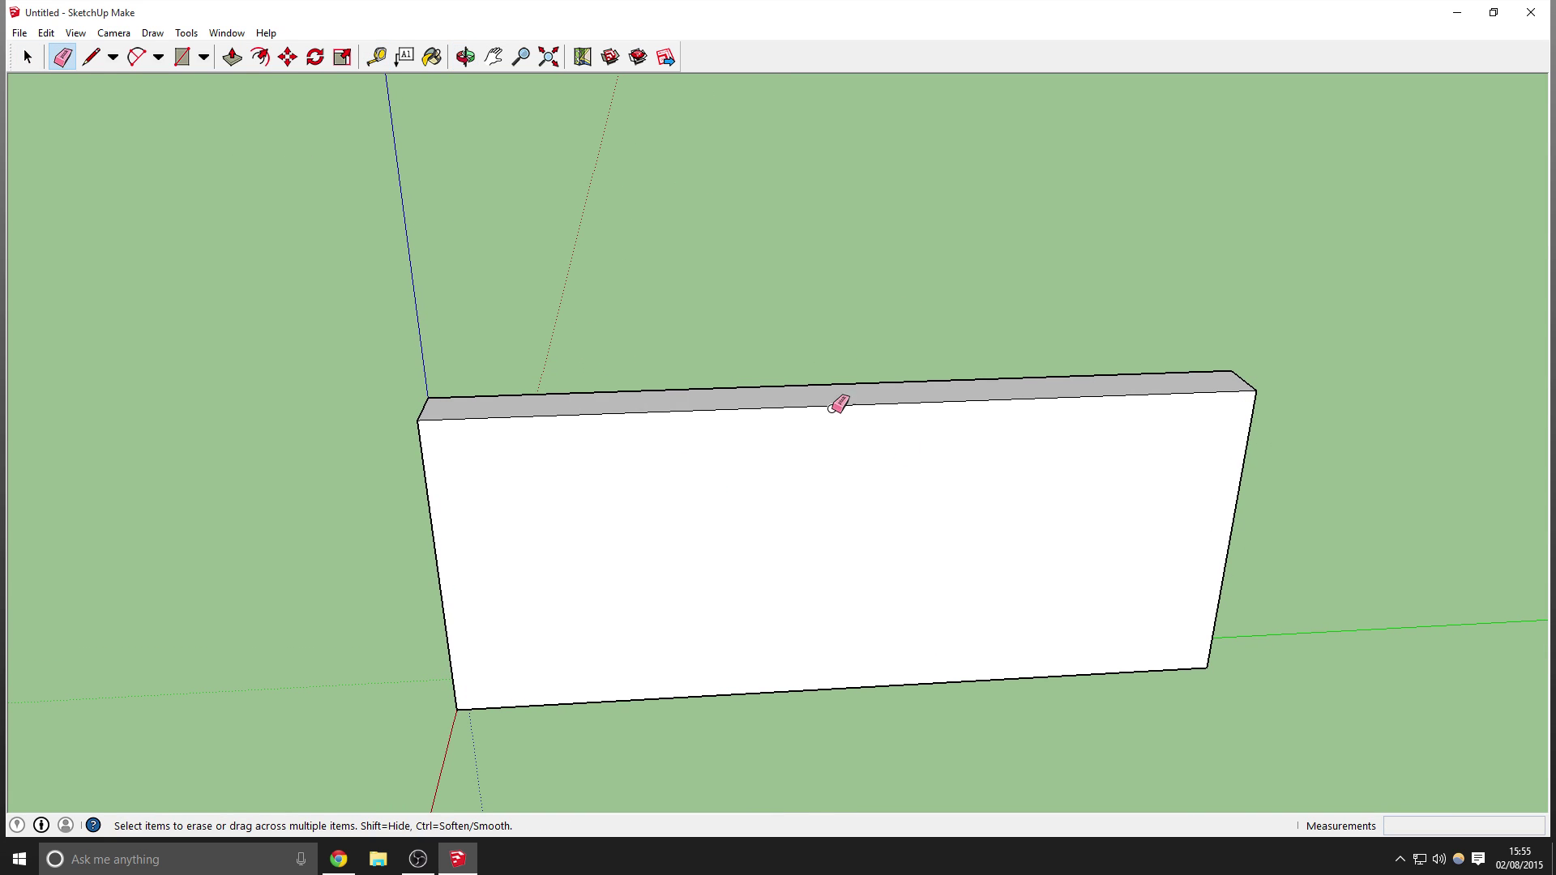
left_click(376, 57)
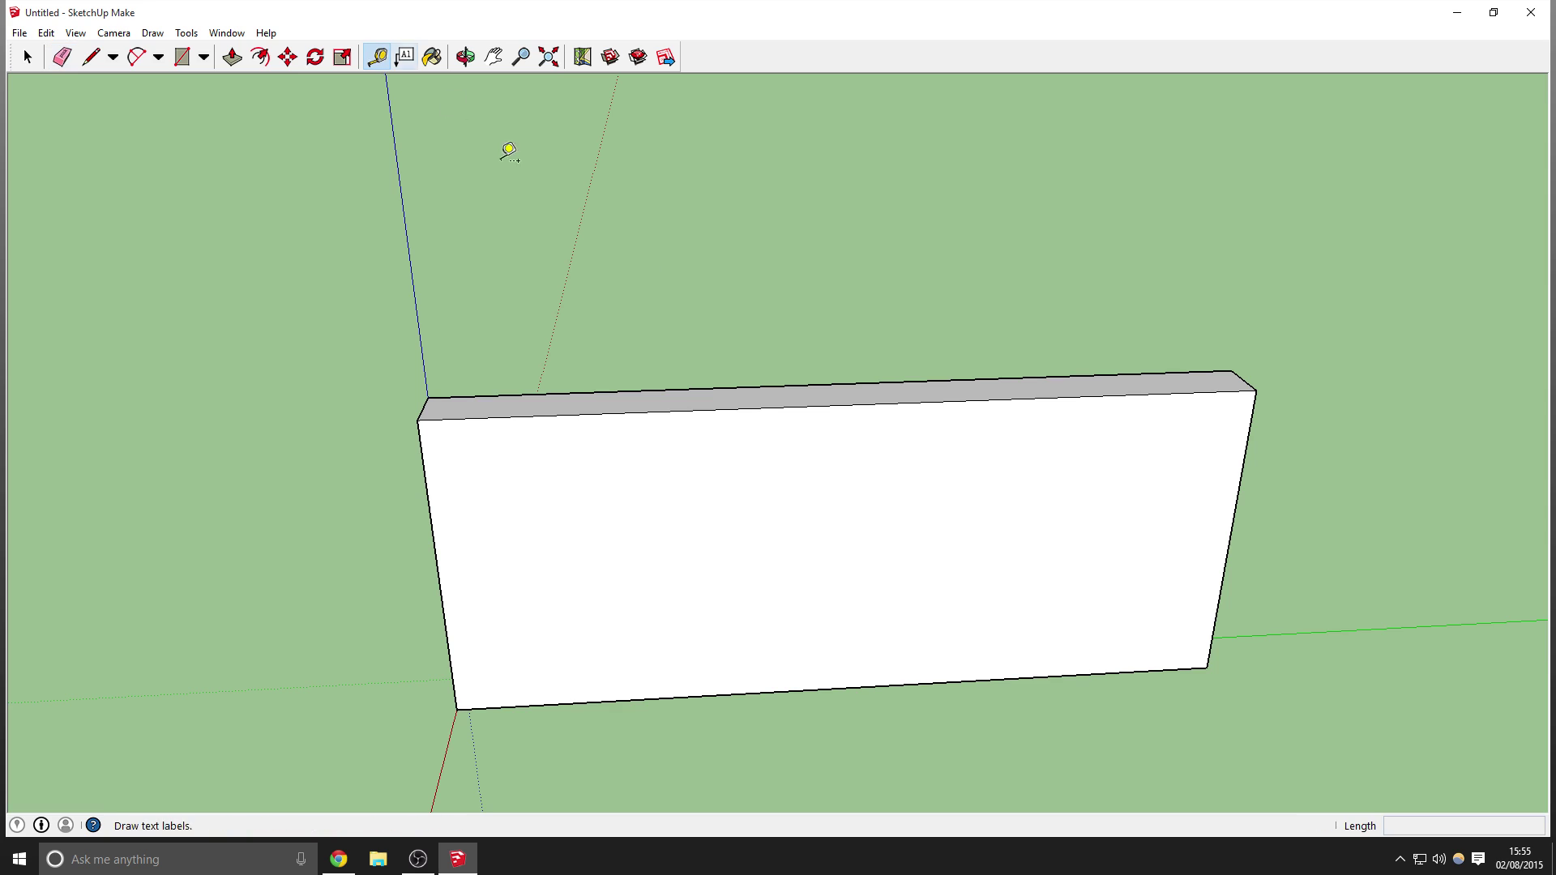
Mark a point 3.26m along the top edge and draw a line from it to the bottom edge
left_click(418, 420)
left_click(487, 417)
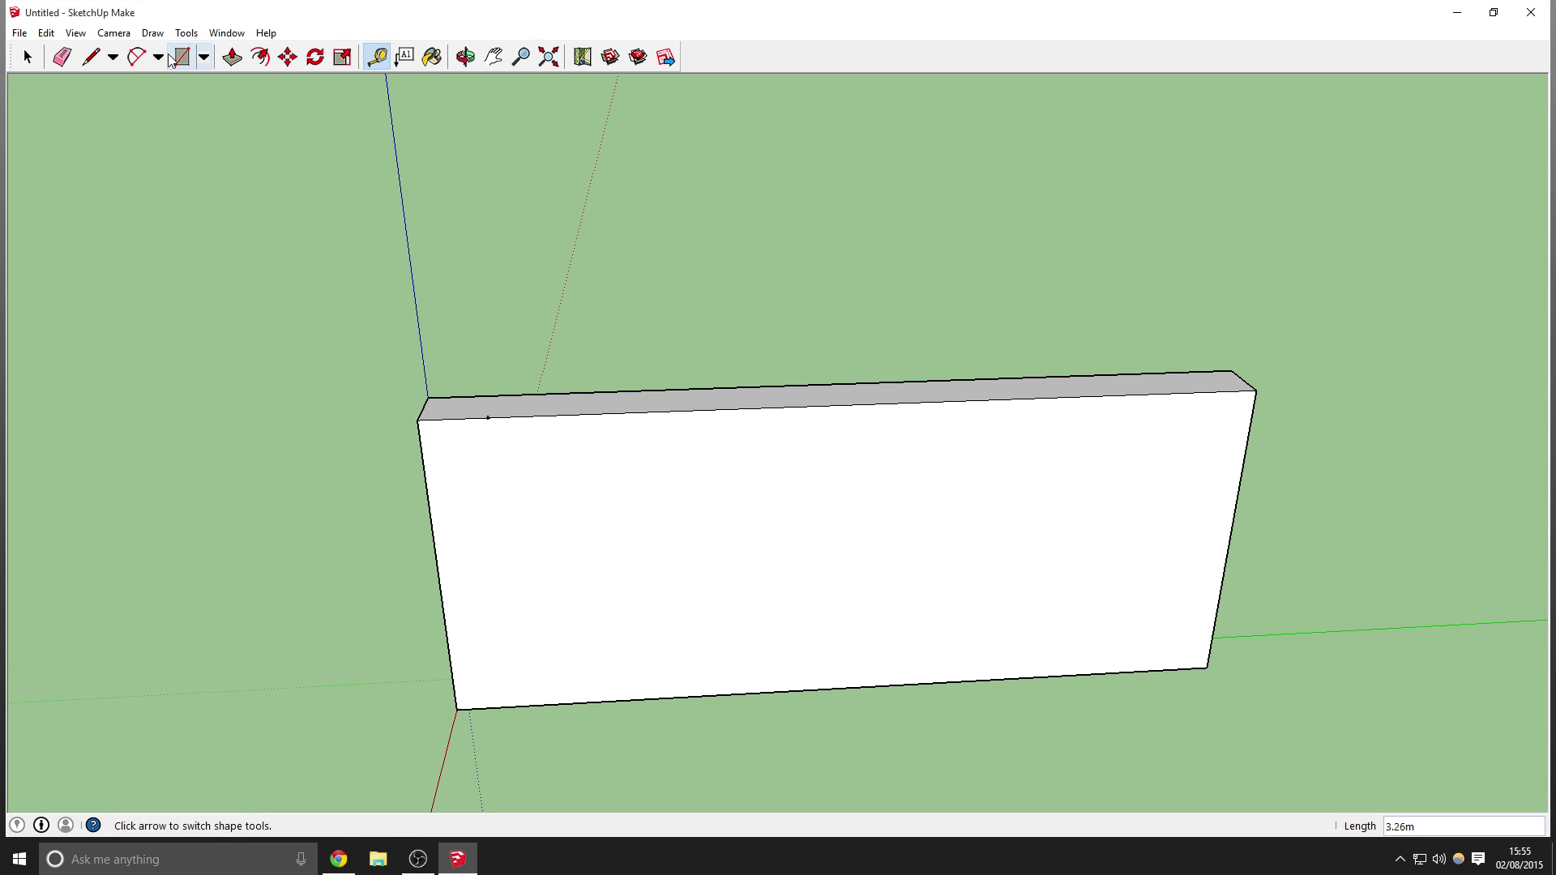
left_click(91, 57)
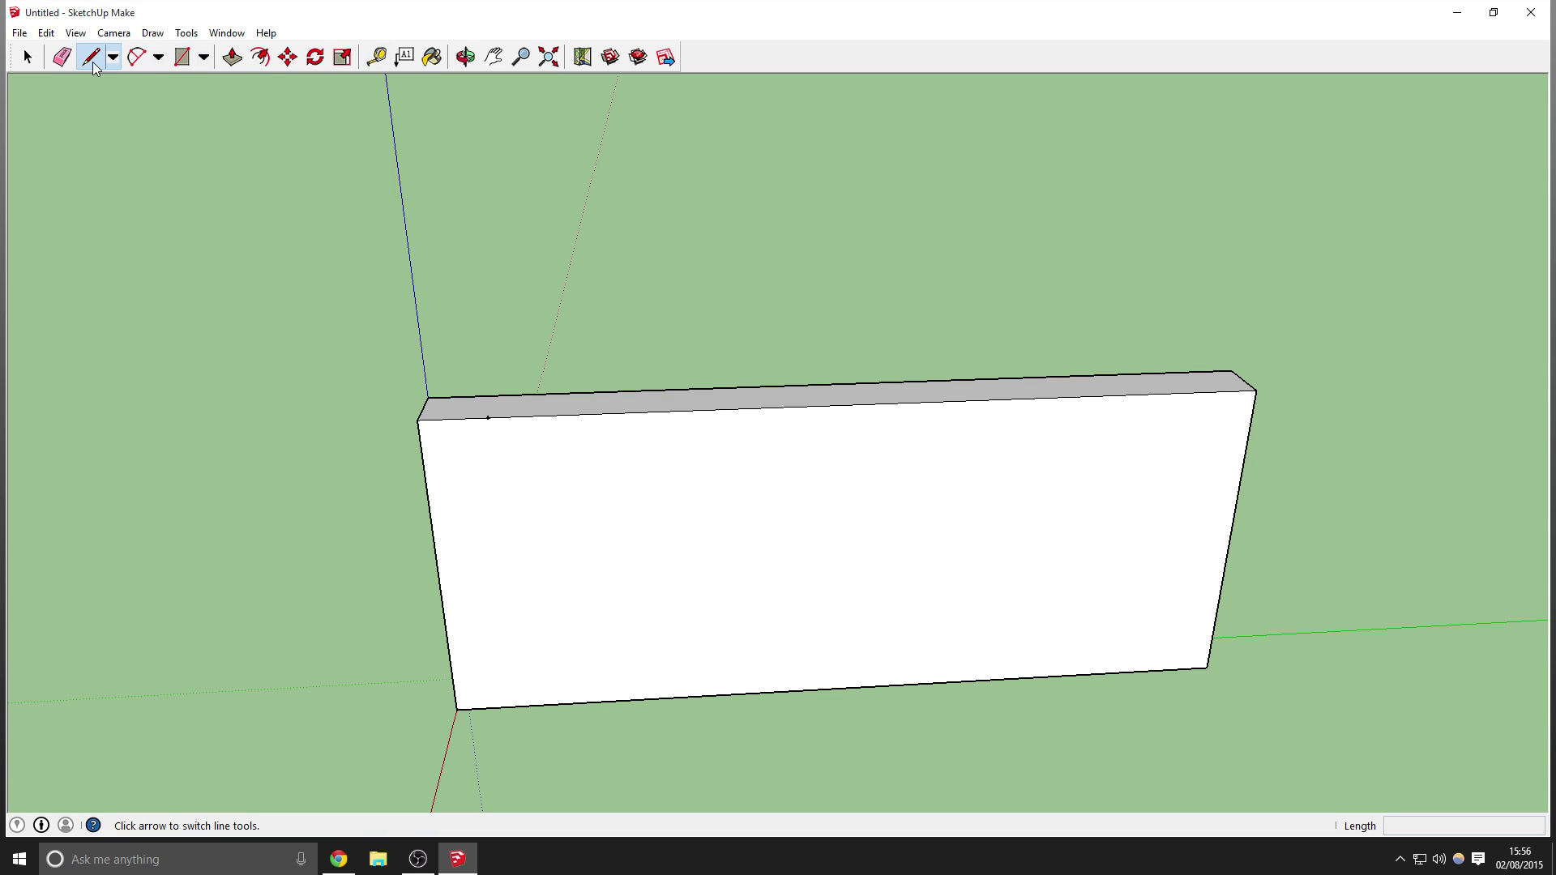
left_click(488, 419)
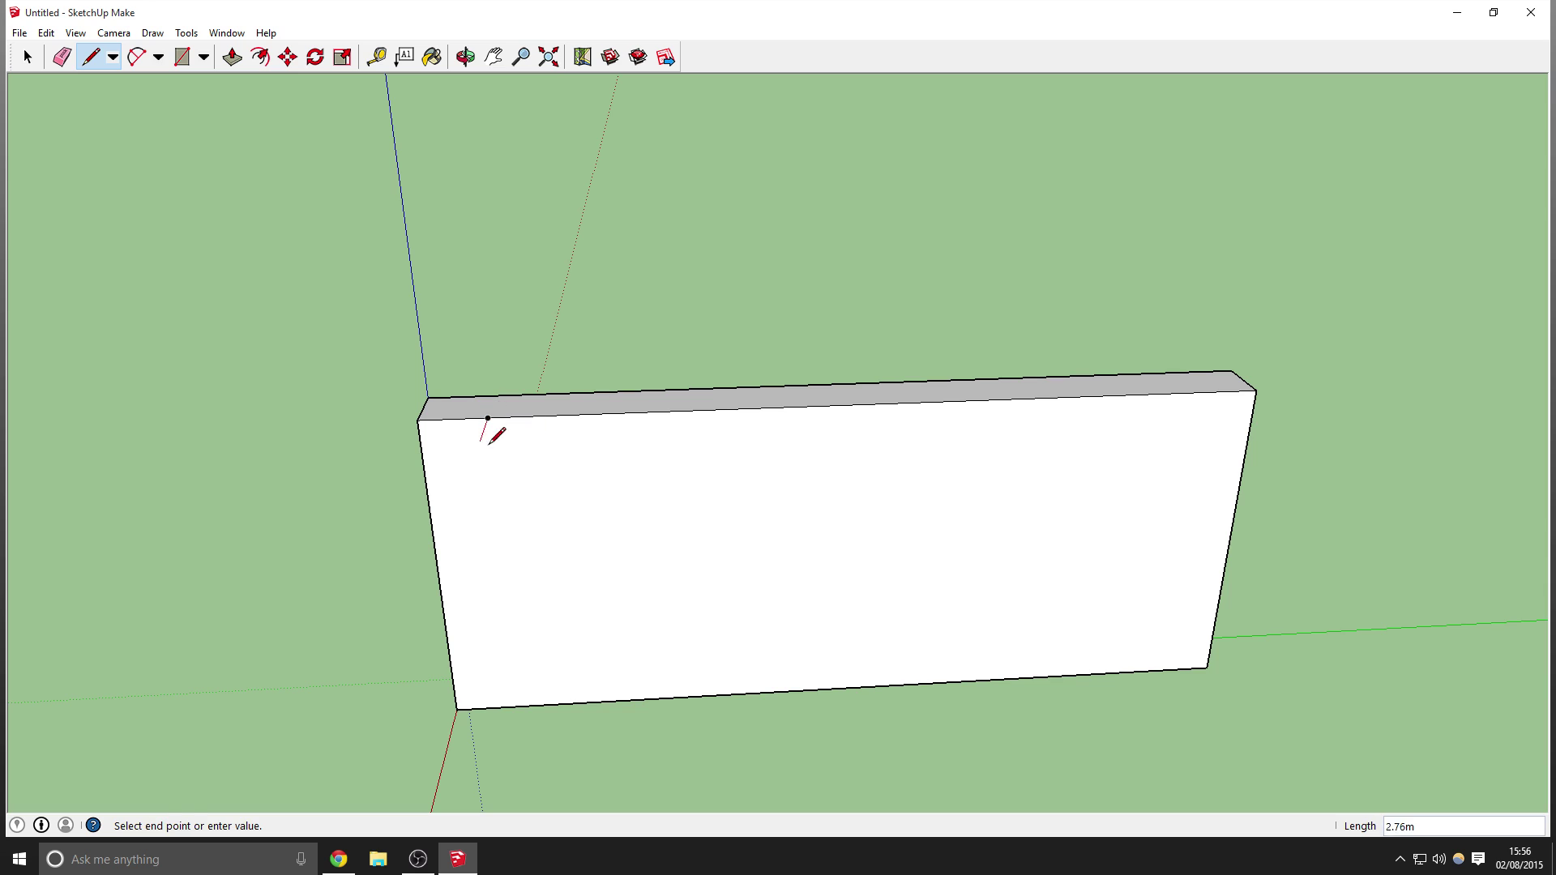
left_click(519, 707)
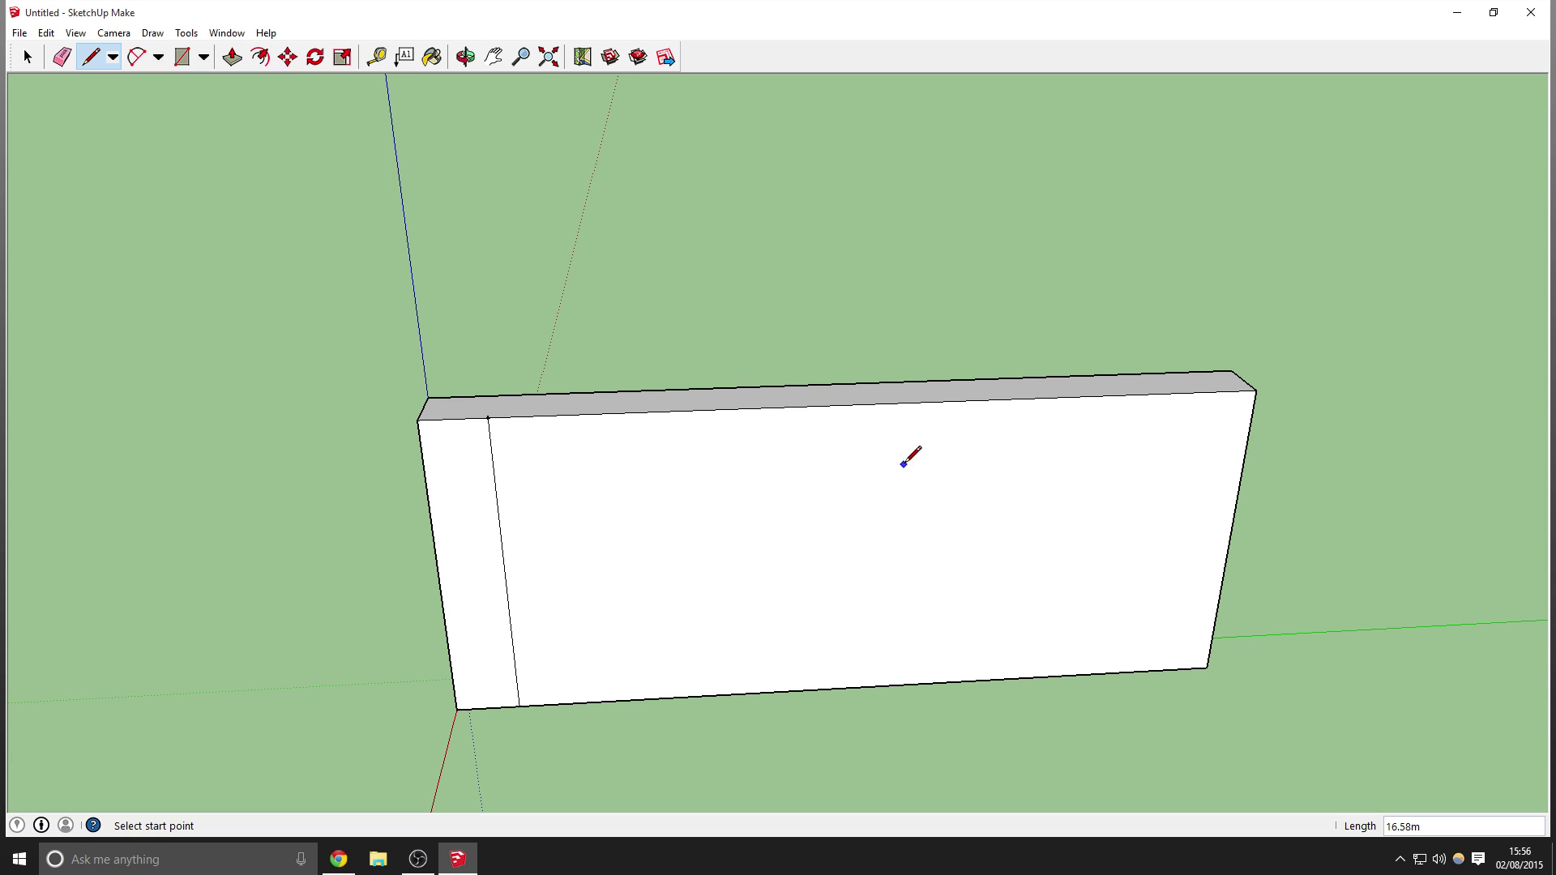
Mark a second point along the top edge and draw a line partway down the face
left_click(376, 57)
left_click(488, 418)
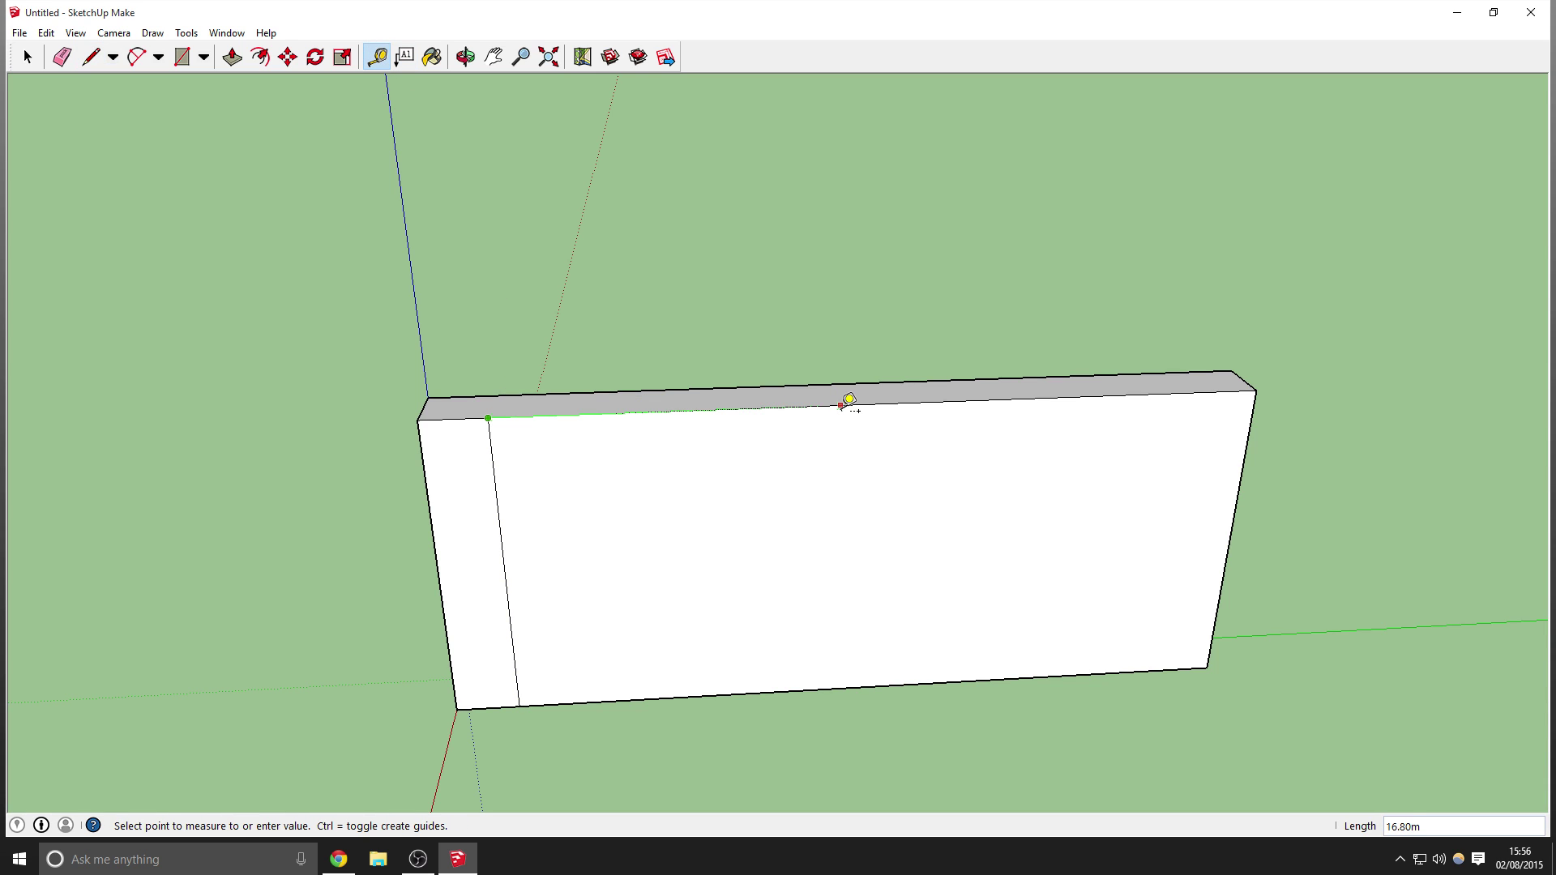
left_click(690, 388)
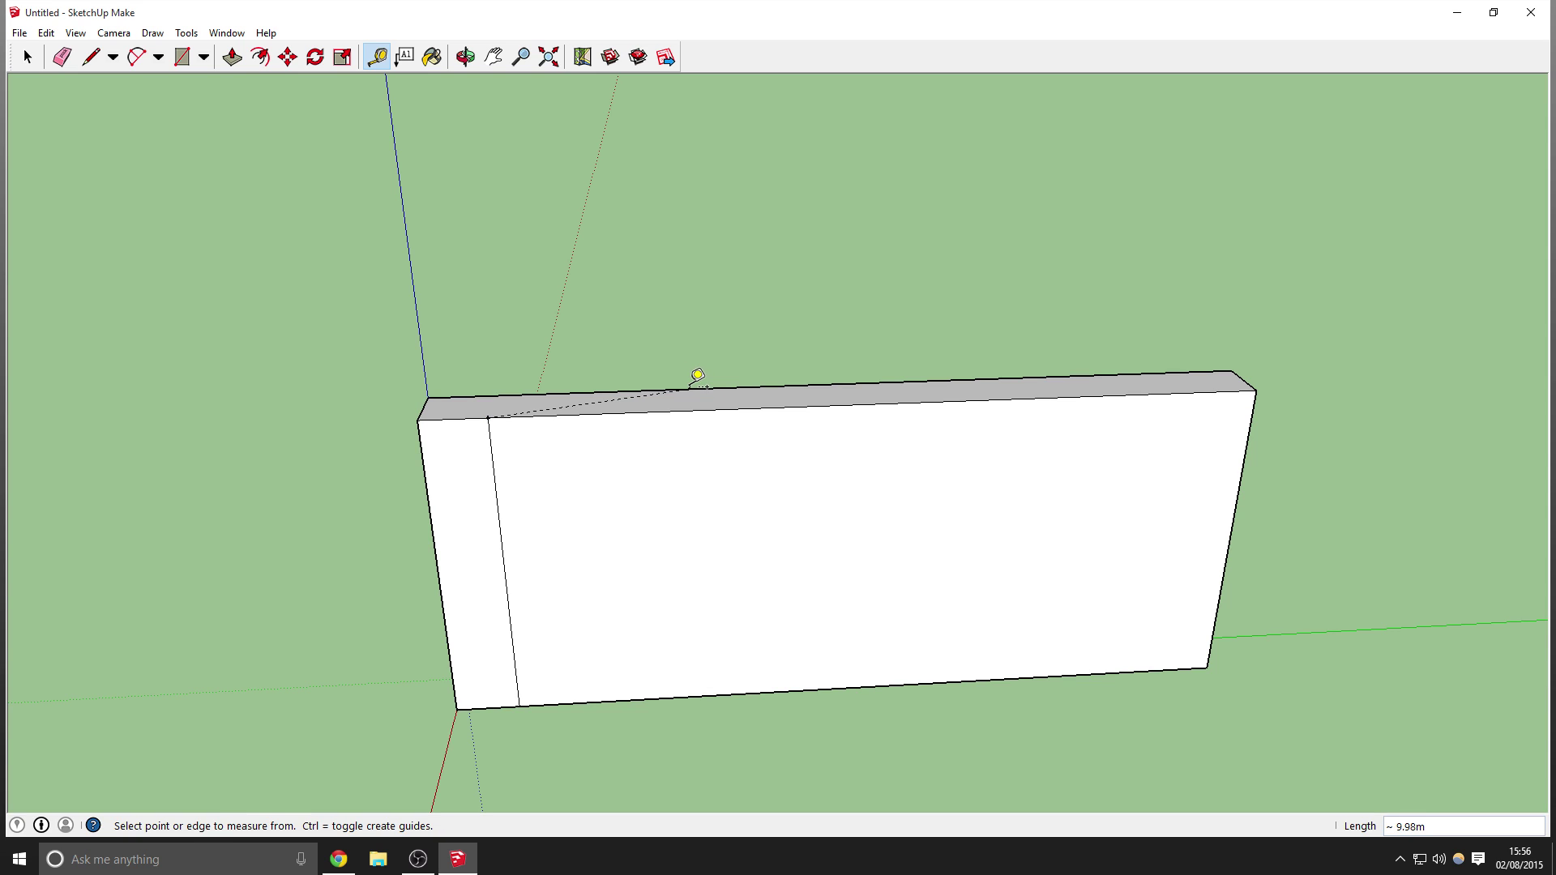
left_click(89, 56)
left_click(711, 410)
left_click(728, 560)
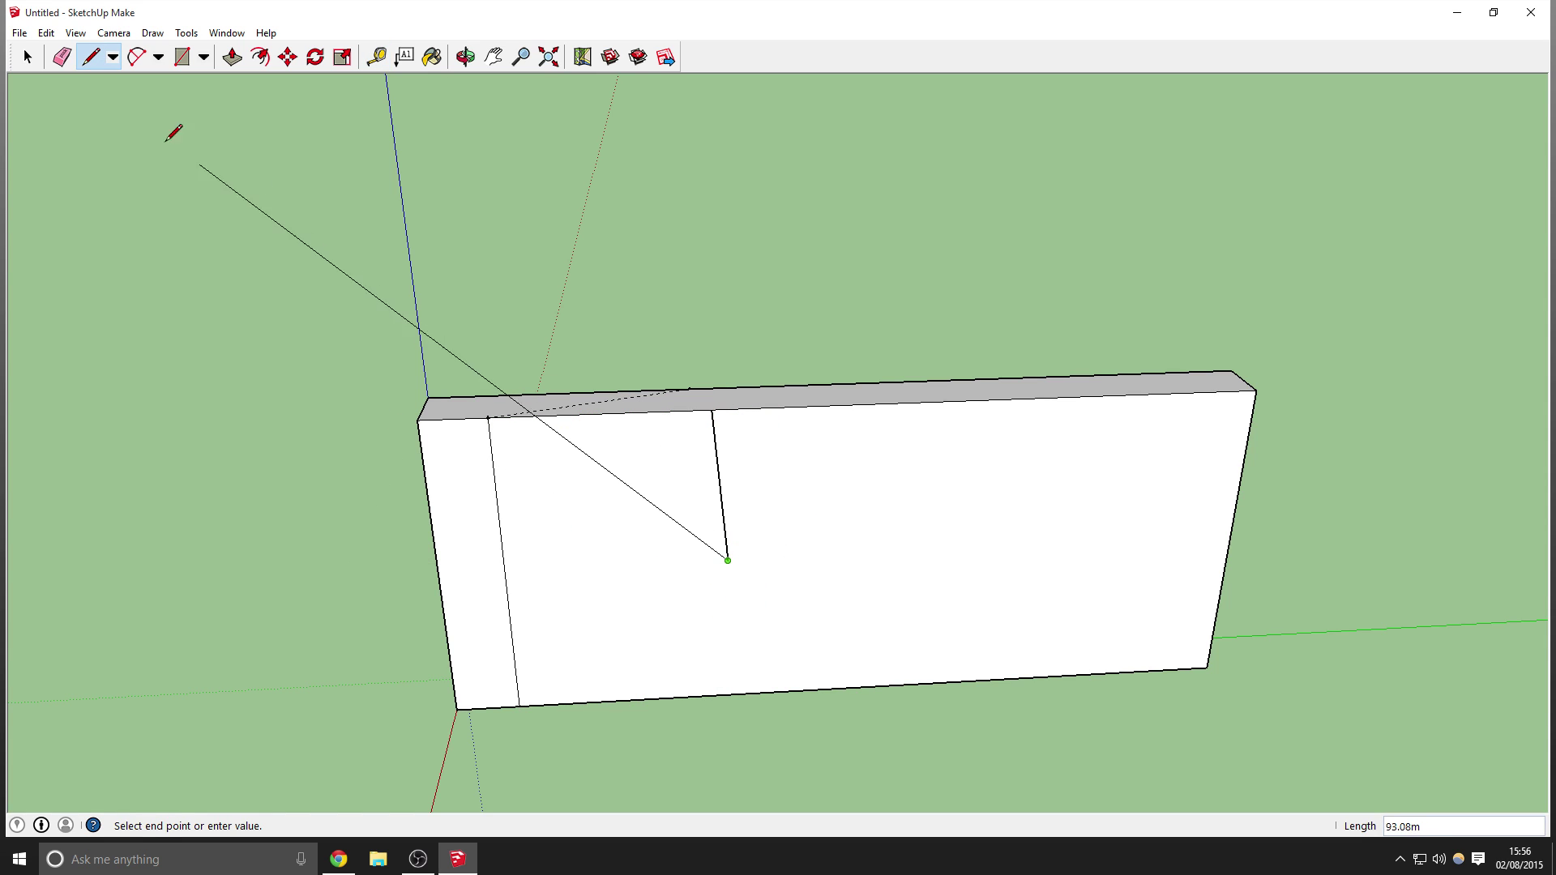
Erase the dividing lines, guide line, and every remaining wall face and edge
left_click(62, 57)
mouse_move(432, 526)
left_mouse_down()
mouse_move(580, 445)
mouse_move(694, 427)
mouse_move(670, 489)
left_mouse_up()
mouse_move(476, 396)
left_mouse_down()
mouse_move(472, 445)
mouse_move(437, 426)
mouse_move(498, 432)
mouse_move(482, 415)
mouse_move(418, 417)
mouse_move(442, 436)
left_mouse_up()
left_click_drag(442, 699, 491, 689)
mouse_move(1159, 647)
left_mouse_down()
mouse_move(1226, 662)
mouse_move(1177, 572)
left_mouse_up()
left_click_drag(1251, 387, 1262, 358)
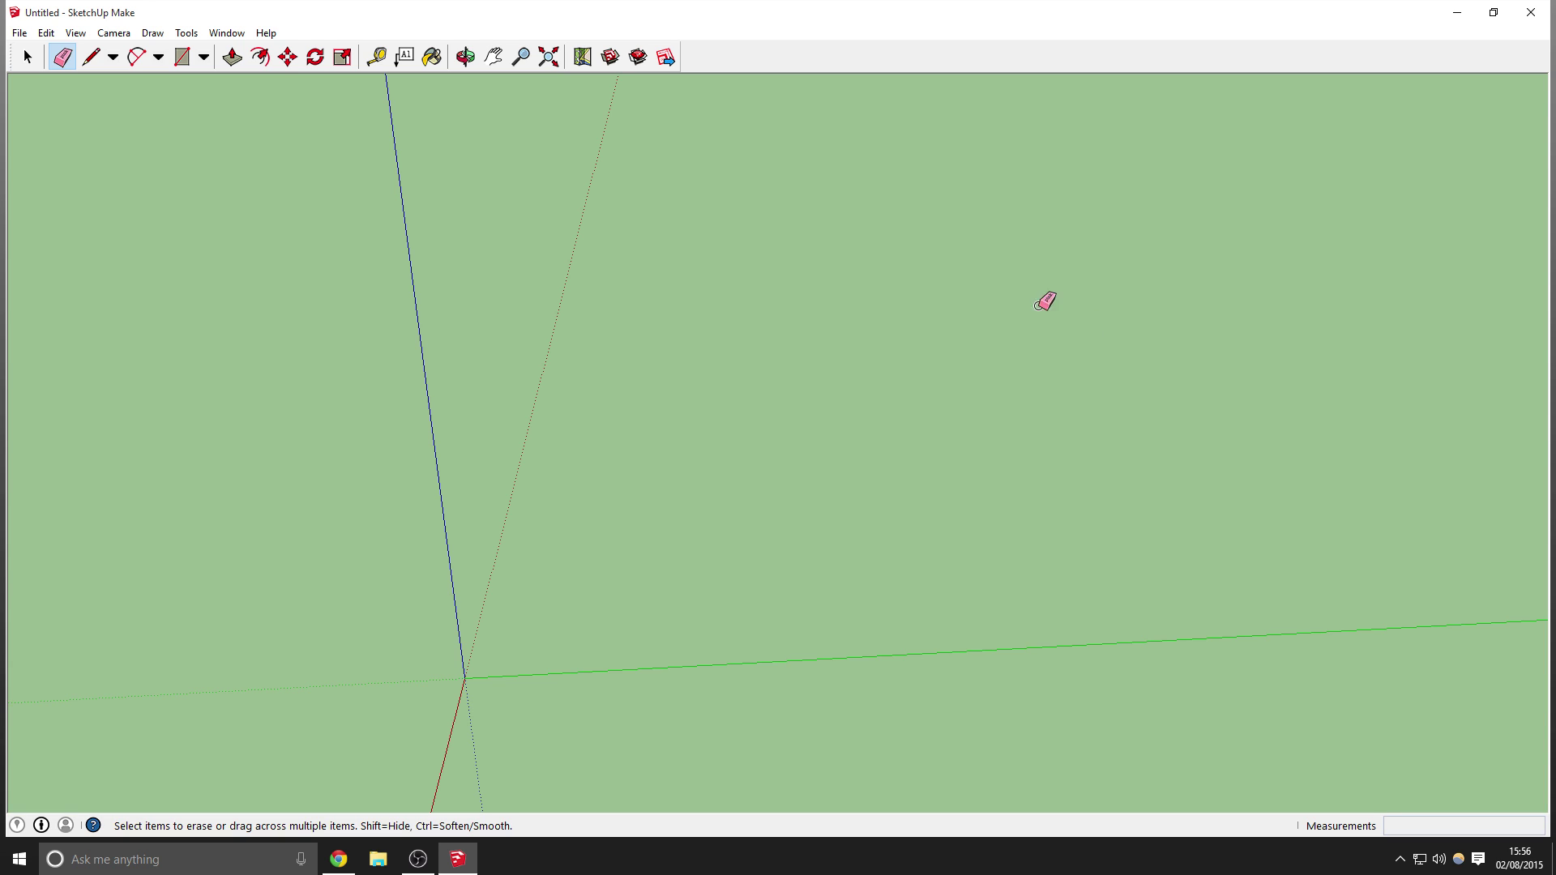
Draw an 87.77m × 52.81m rectangle on the ground from the origin
left_click(181, 57)
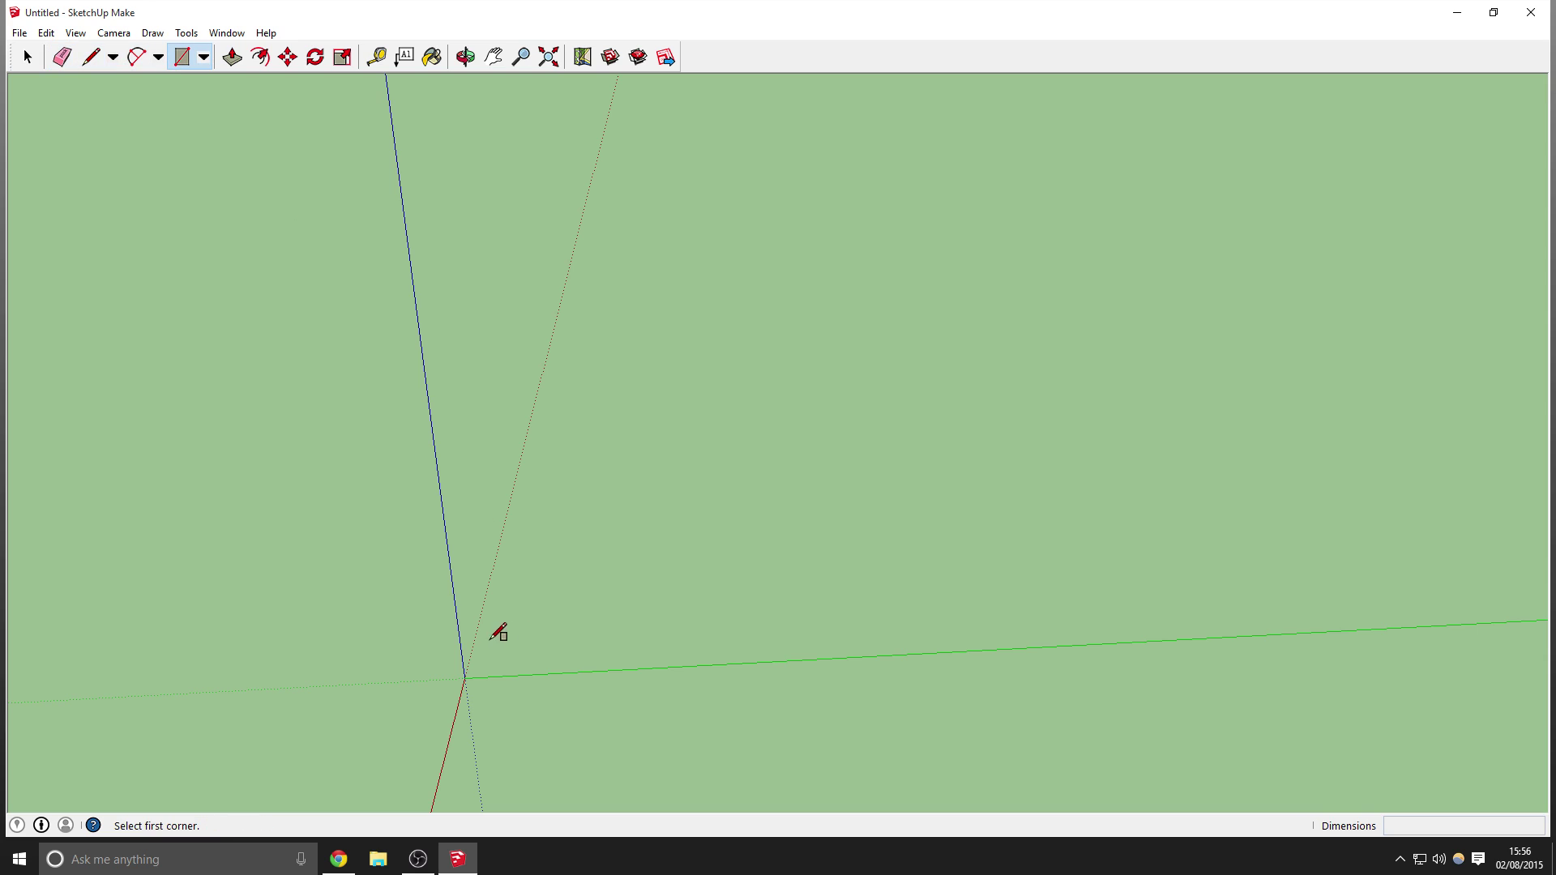
left_click(467, 677)
left_click(990, 247)
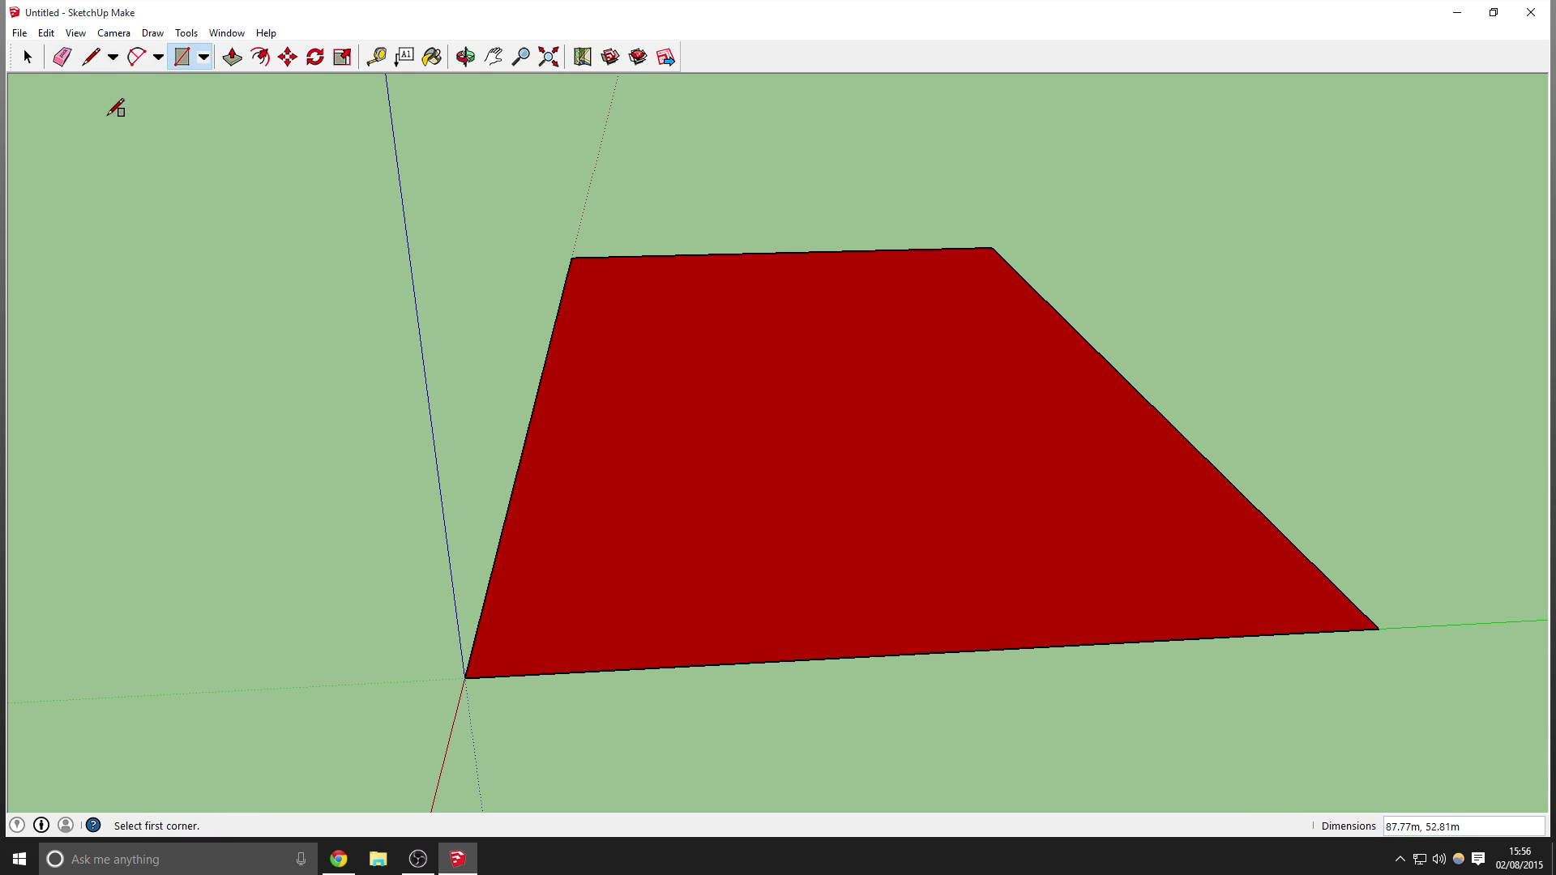
Draw a line from the rectangle's left edge to its right edge, splitting it into two faces
left_click(90, 57)
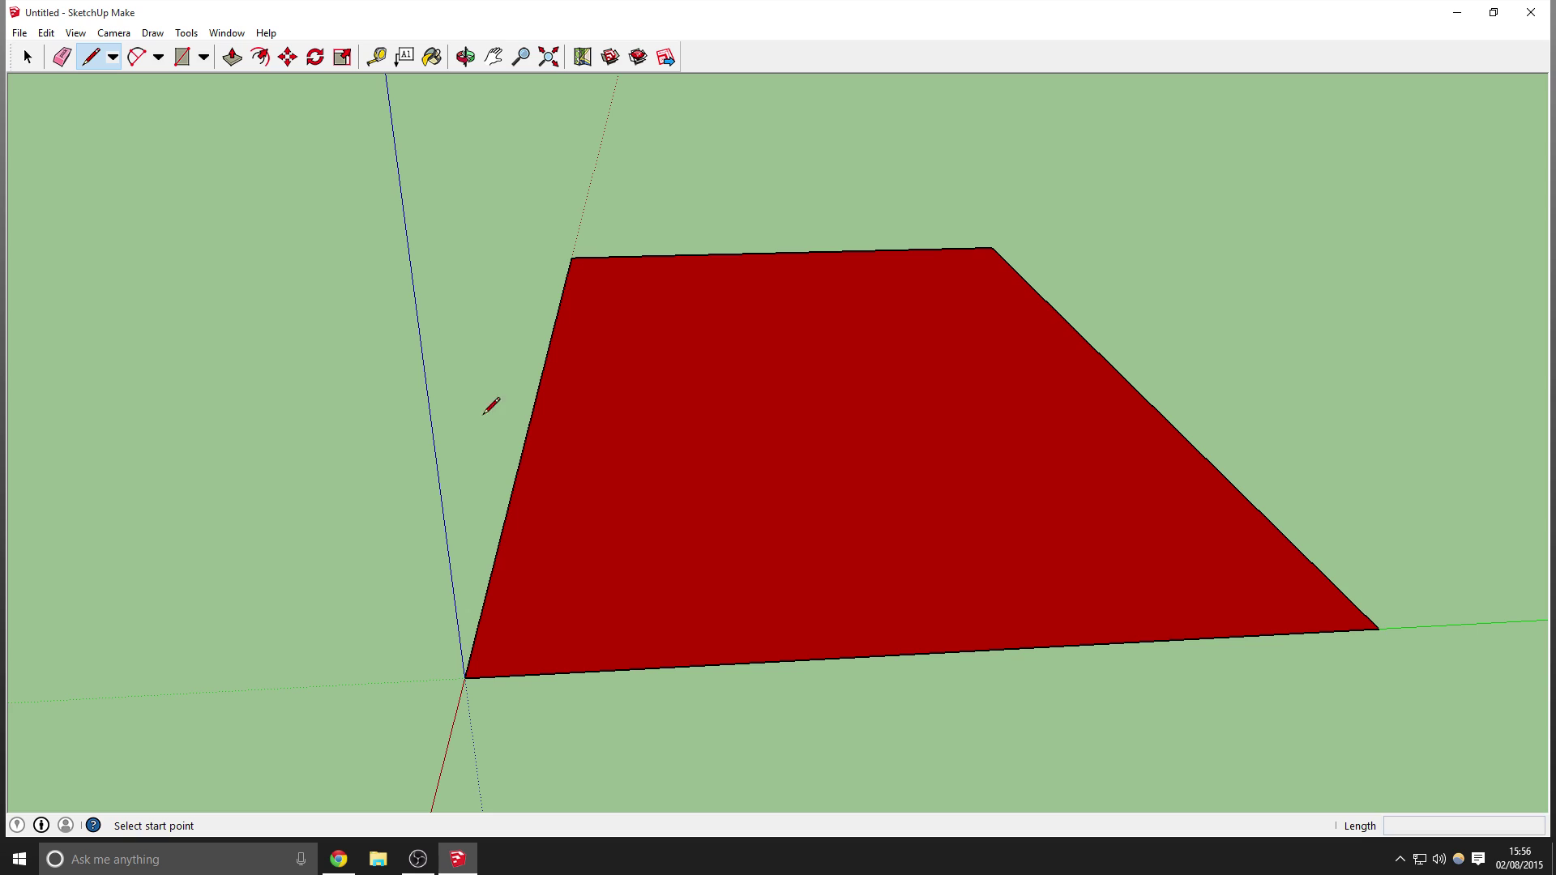
left_click(539, 387)
left_click(1114, 368)
mouse_move(1160, 376)
middle_mouse_down()
mouse_move(897, 319)
mouse_move(964, 341)
middle_mouse_up()
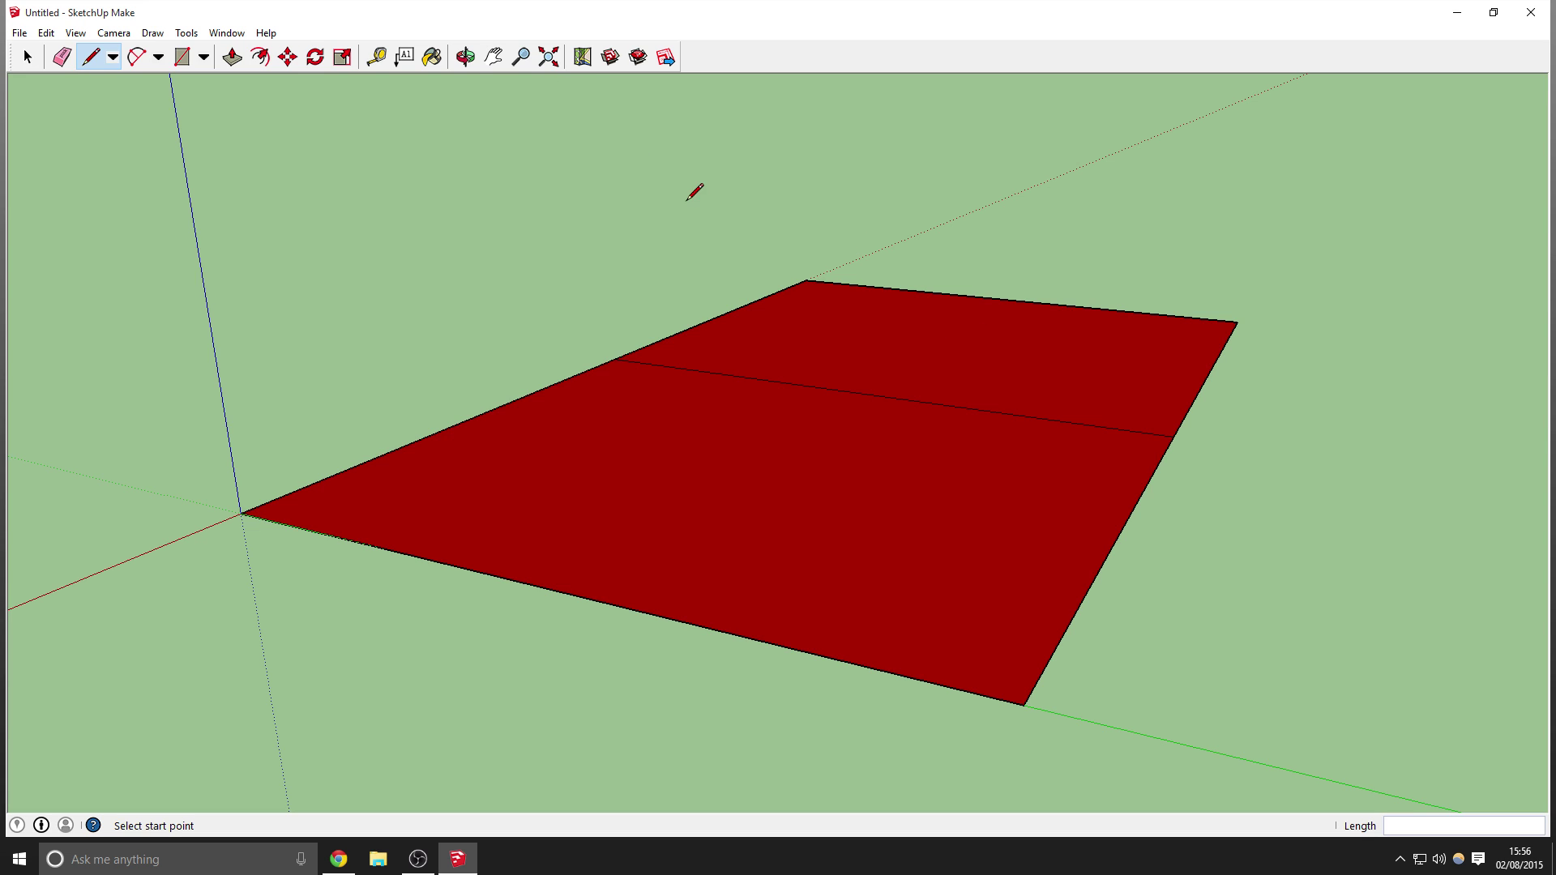
middle_click_drag(689, 198, 477, 285, "shift")
scroll(470, 268, "down", 3)
scroll(458, 243, "up", 1)
left_click(404, 56)
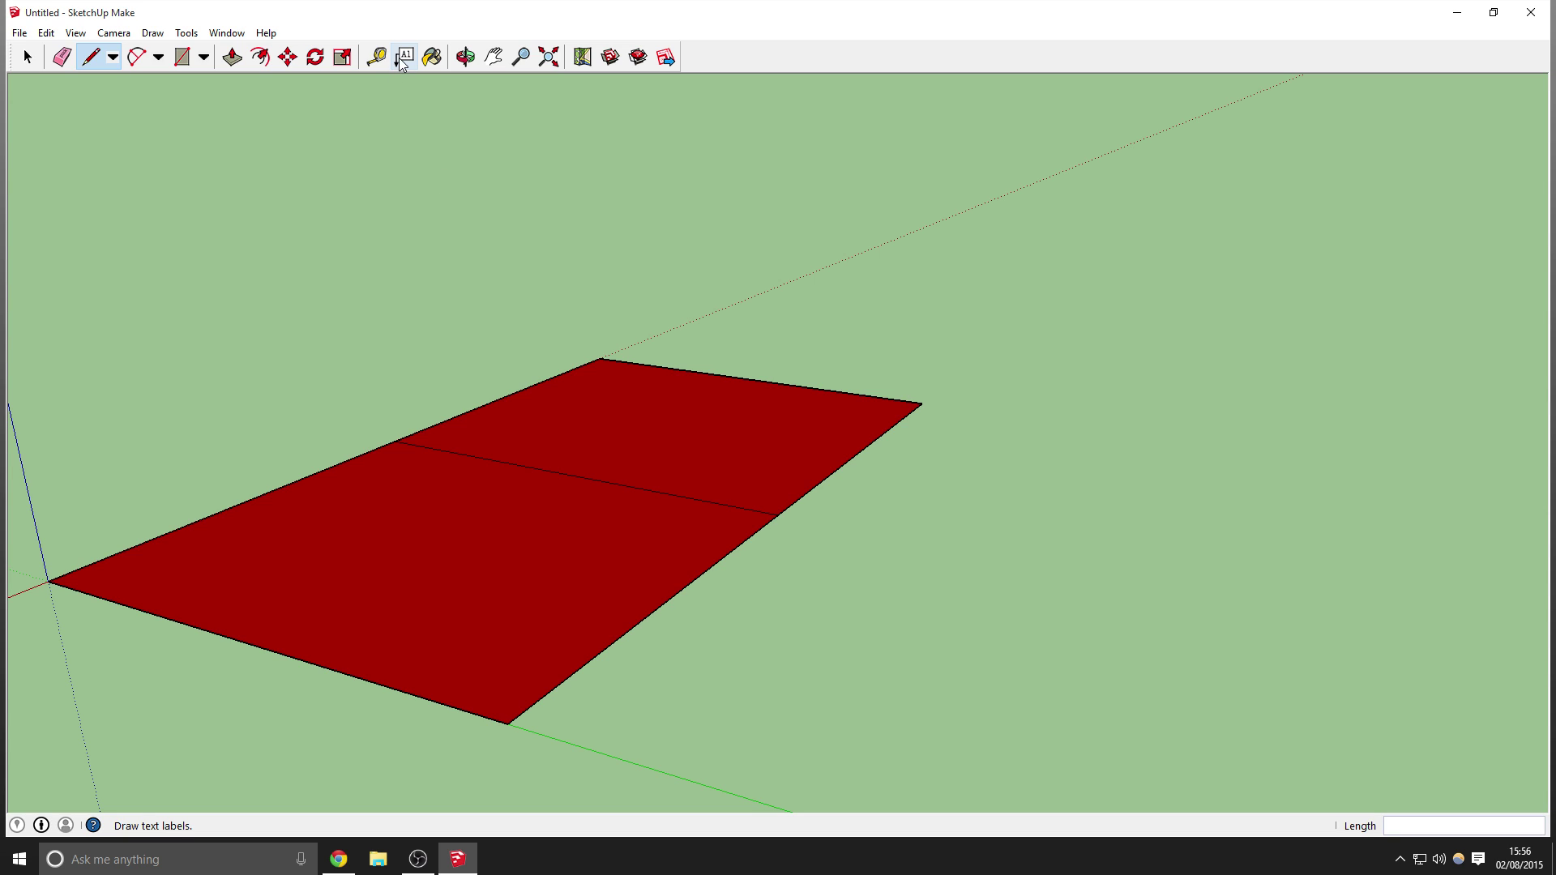
left_click(599, 426)
left_click(766, 258)
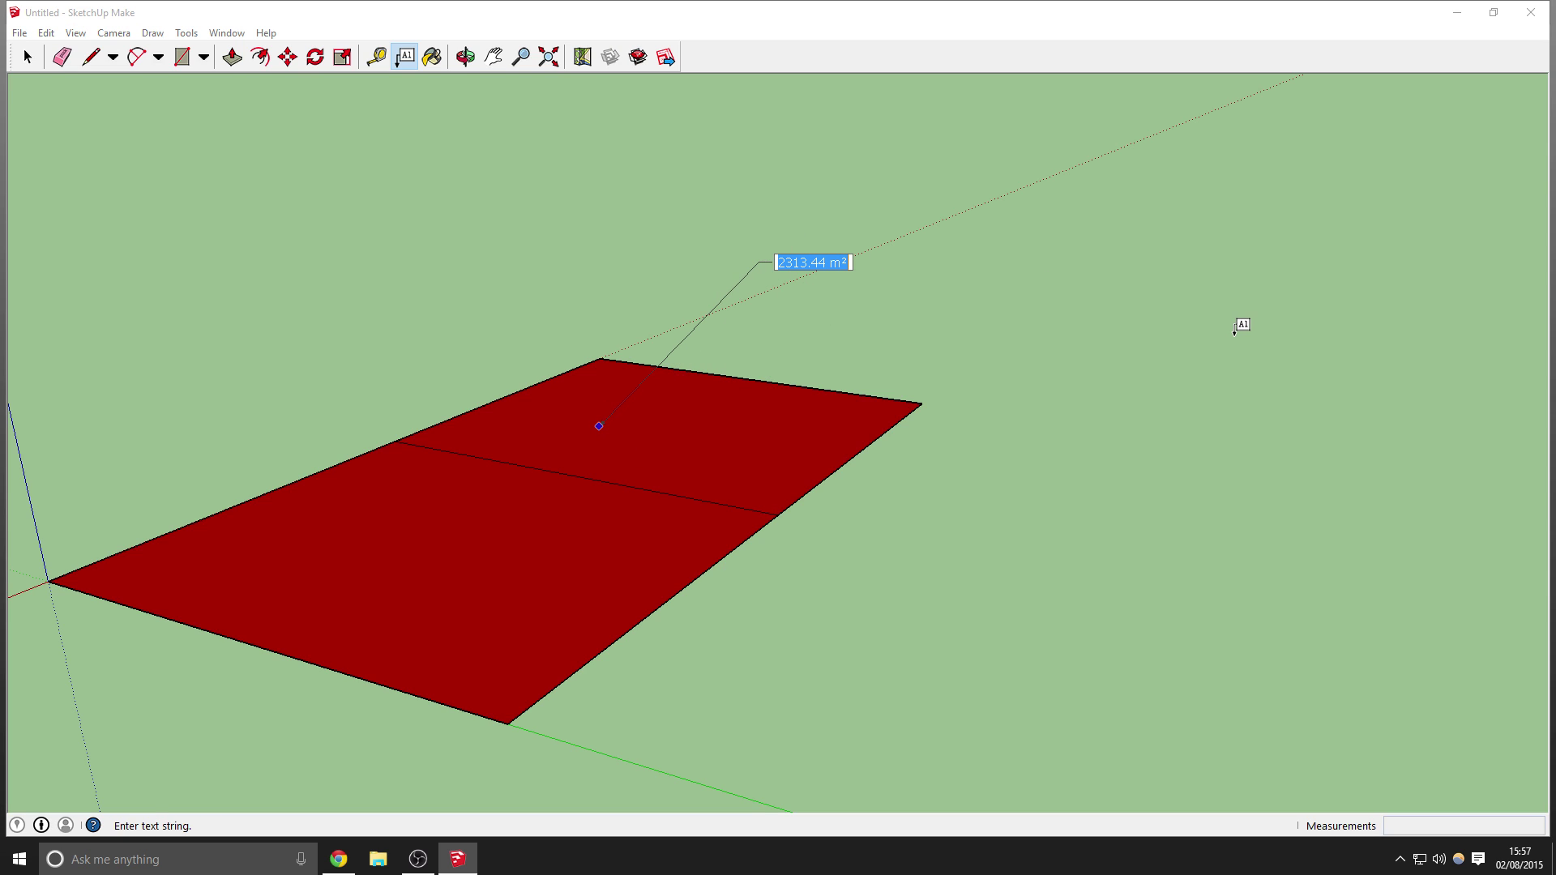
type("a")
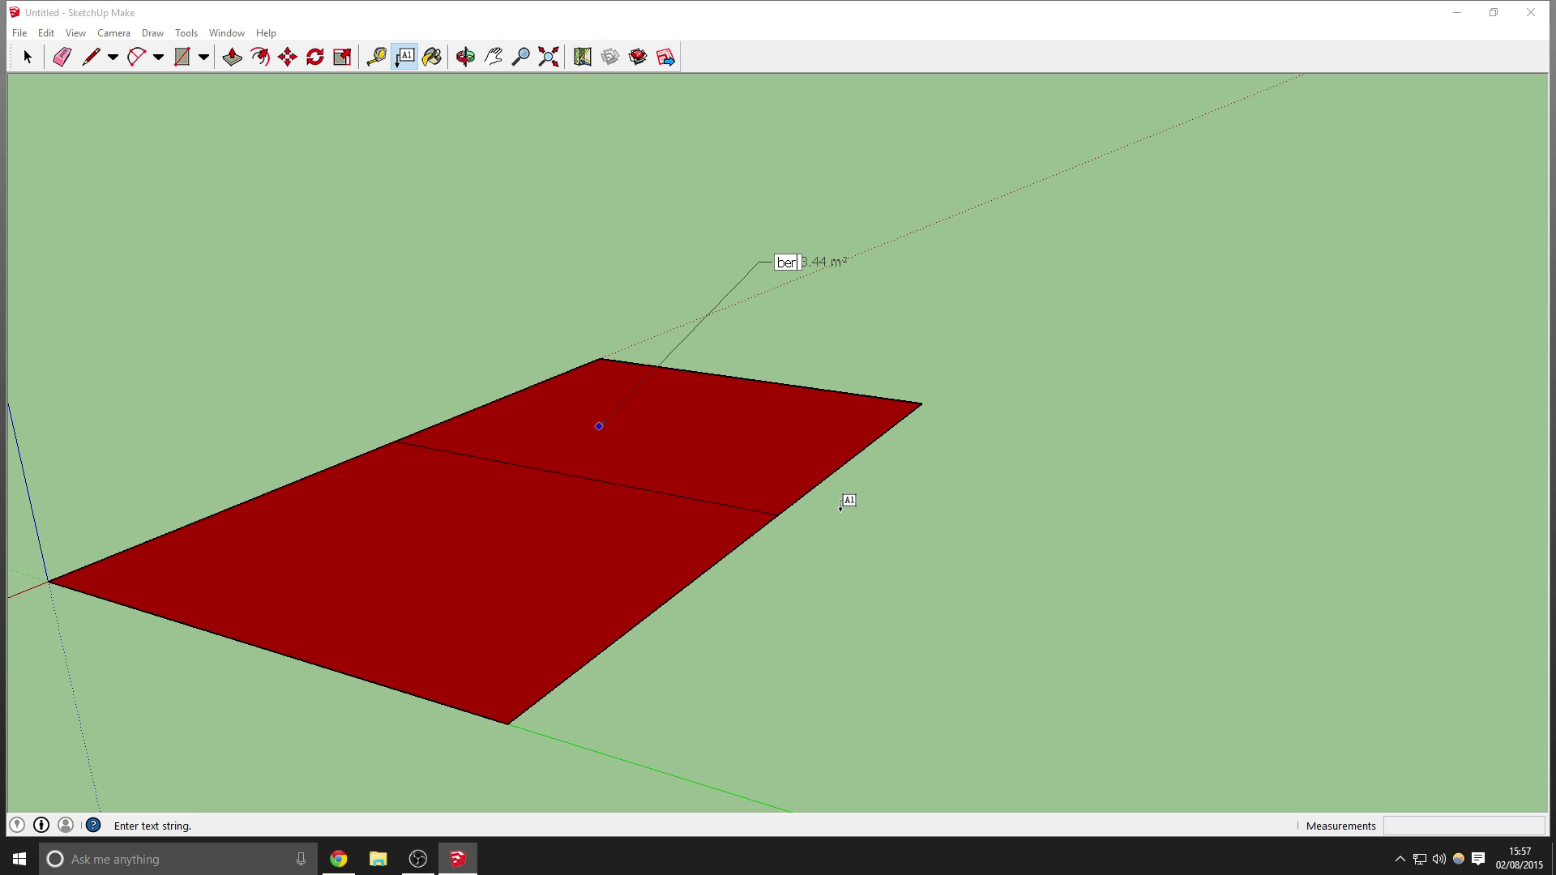
type("edrop")
key("BackSpace")
type("oom")
left_click(340, 559)
left_click(369, 554)
left_click(223, 347)
type("kitchen")
key("Return")
middle_click_drag(299, 361, 563, 387)
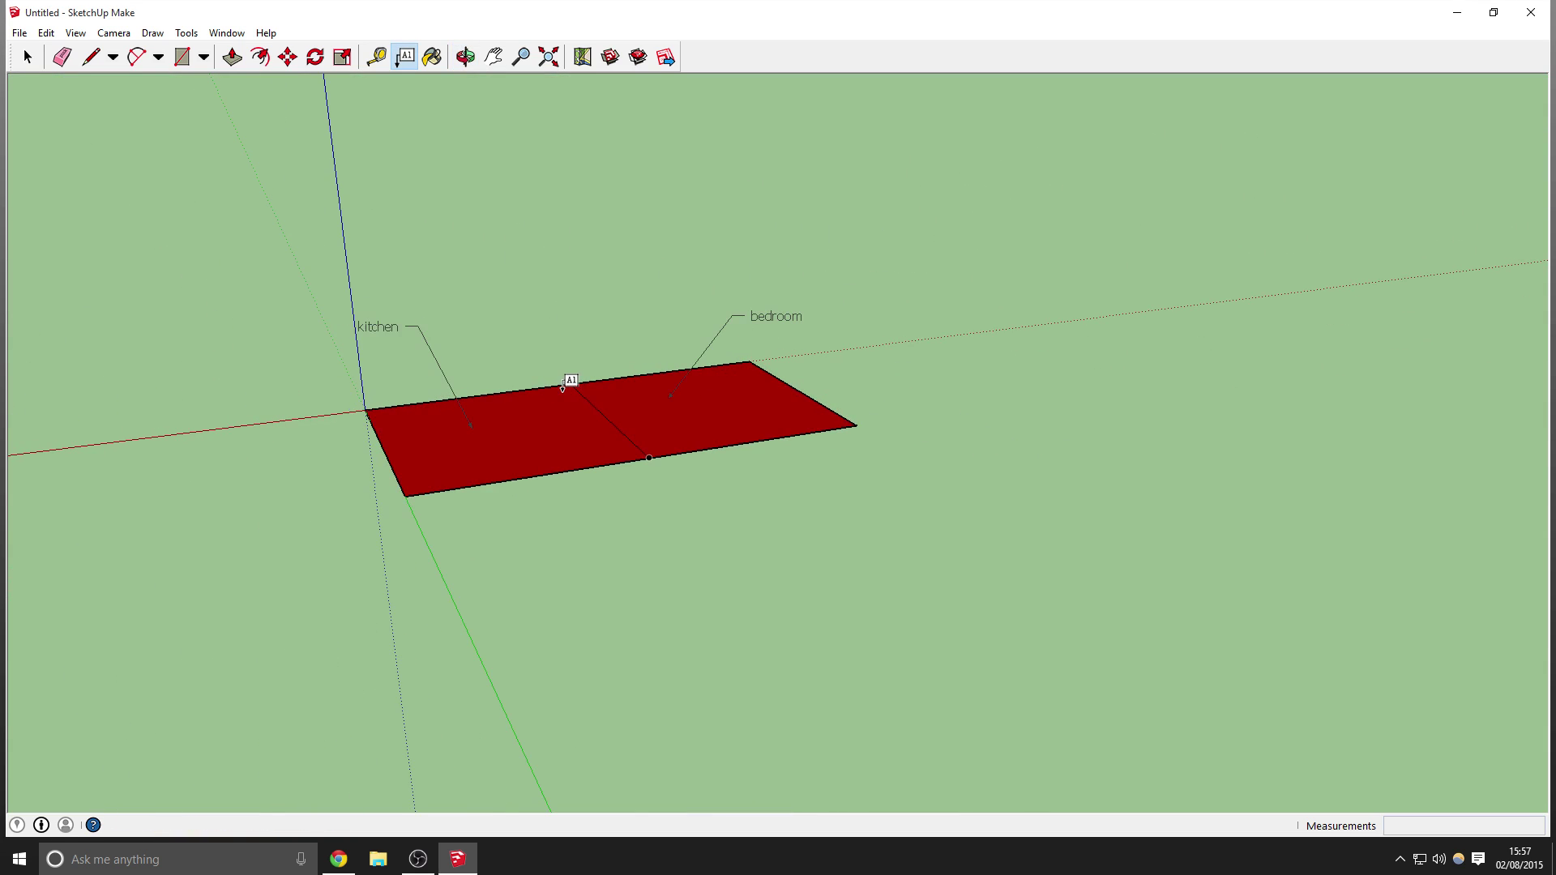
scroll(564, 387, "down", 6)
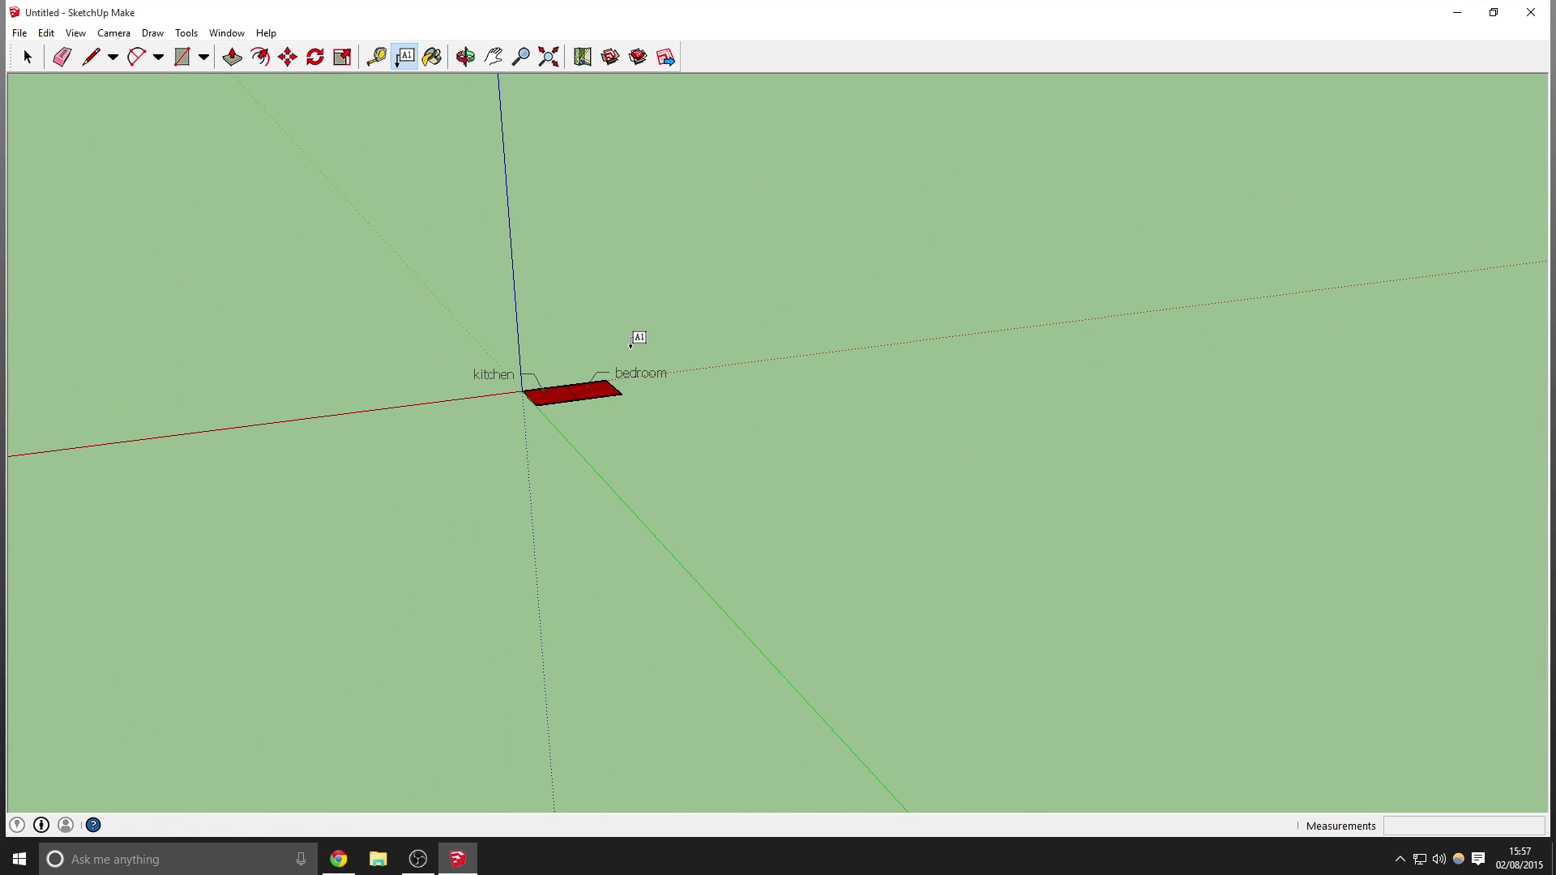
scroll(631, 339, "up", 5)
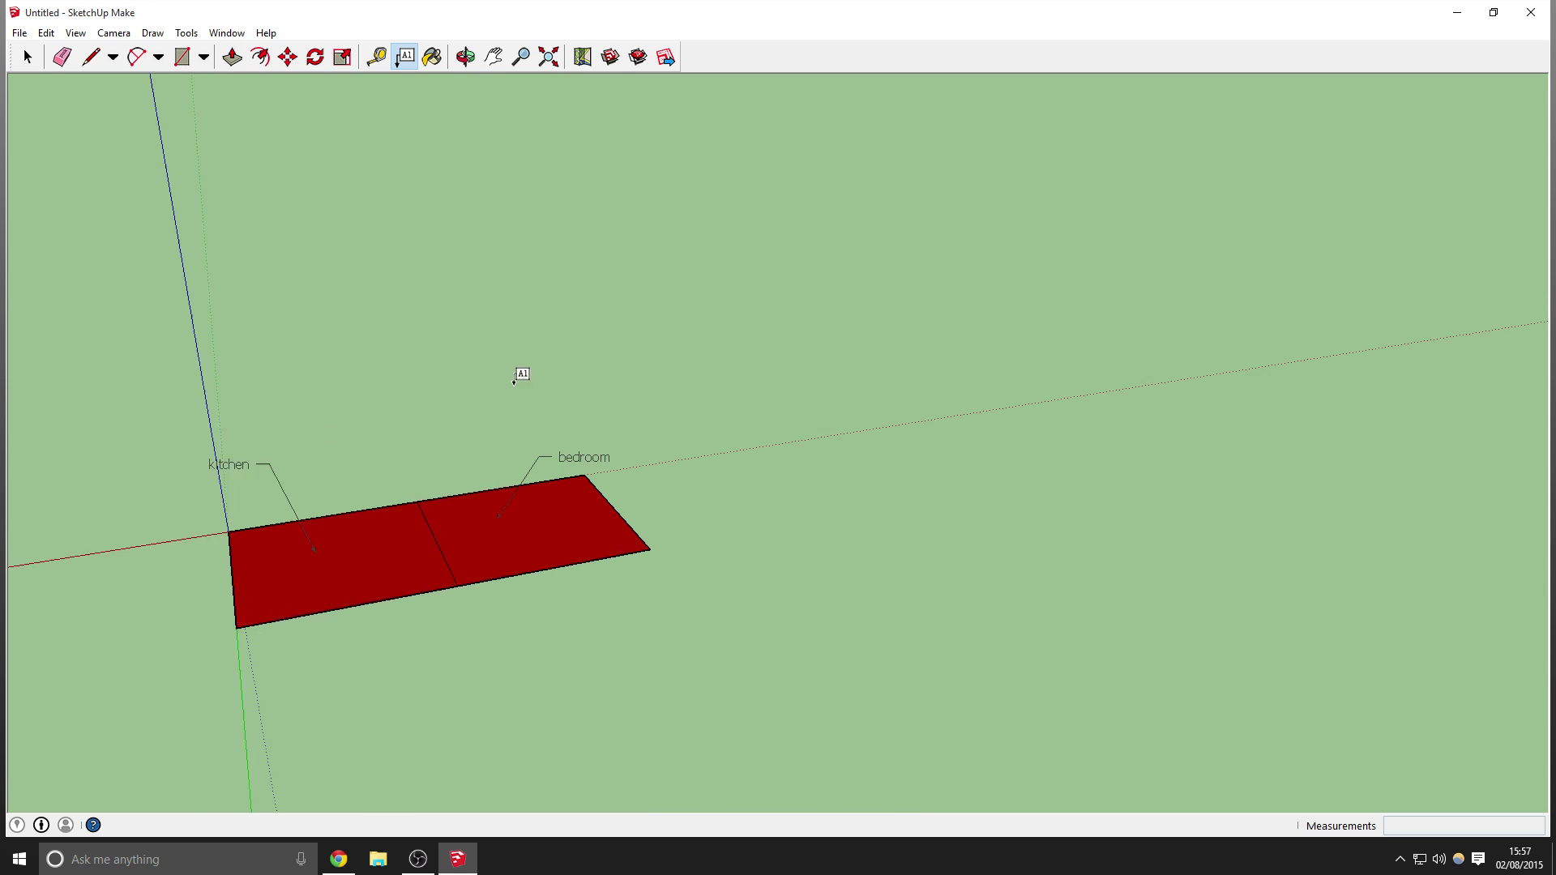
middle_click_drag(347, 487, 521, 469)
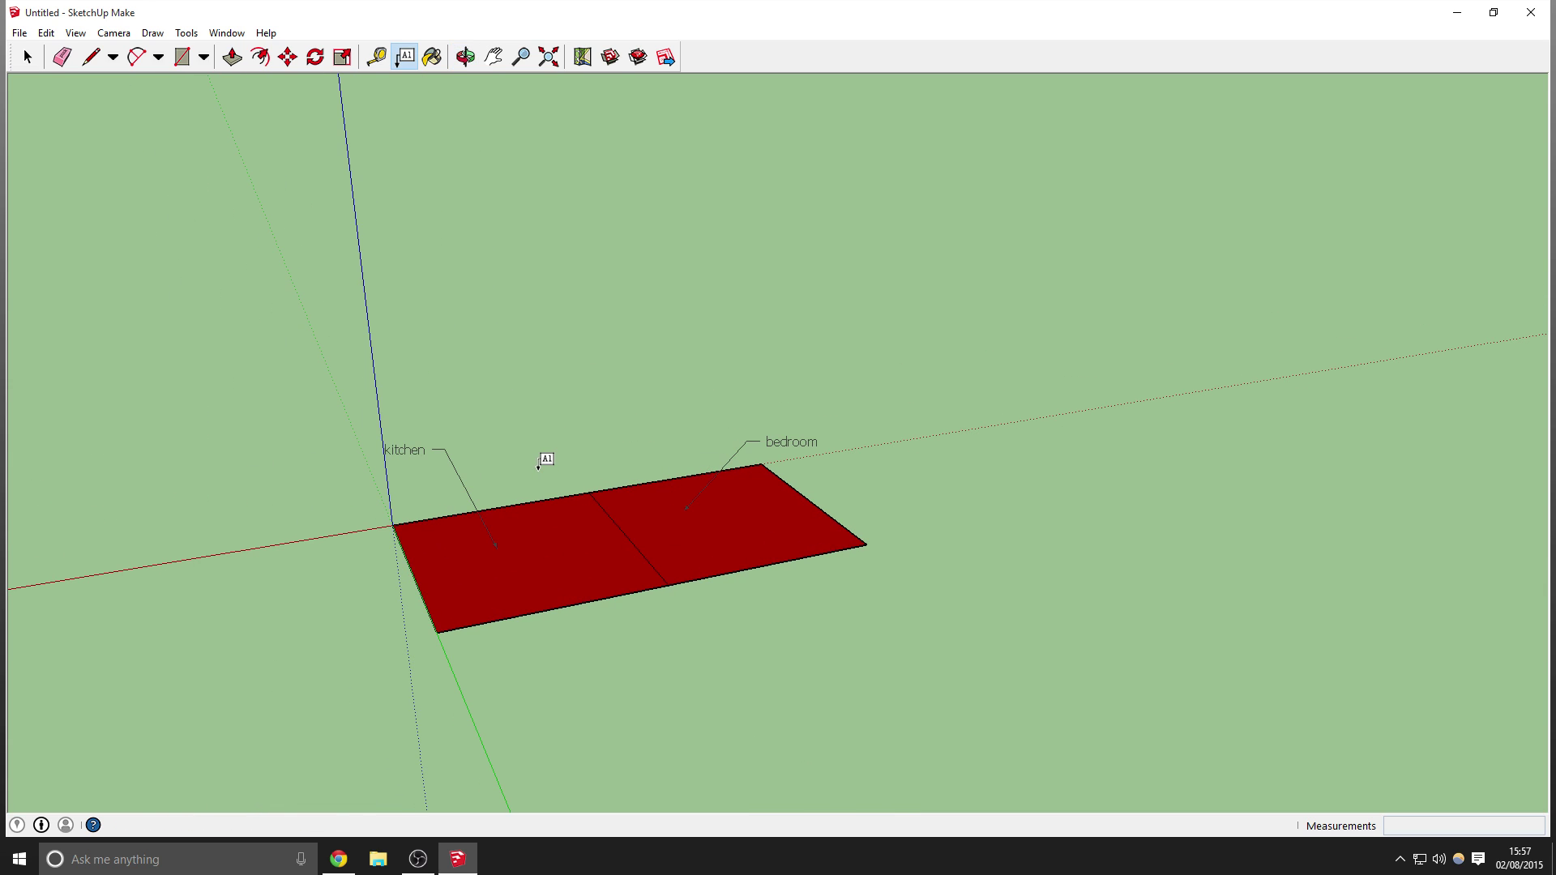
scroll(538, 463, "up", 1)
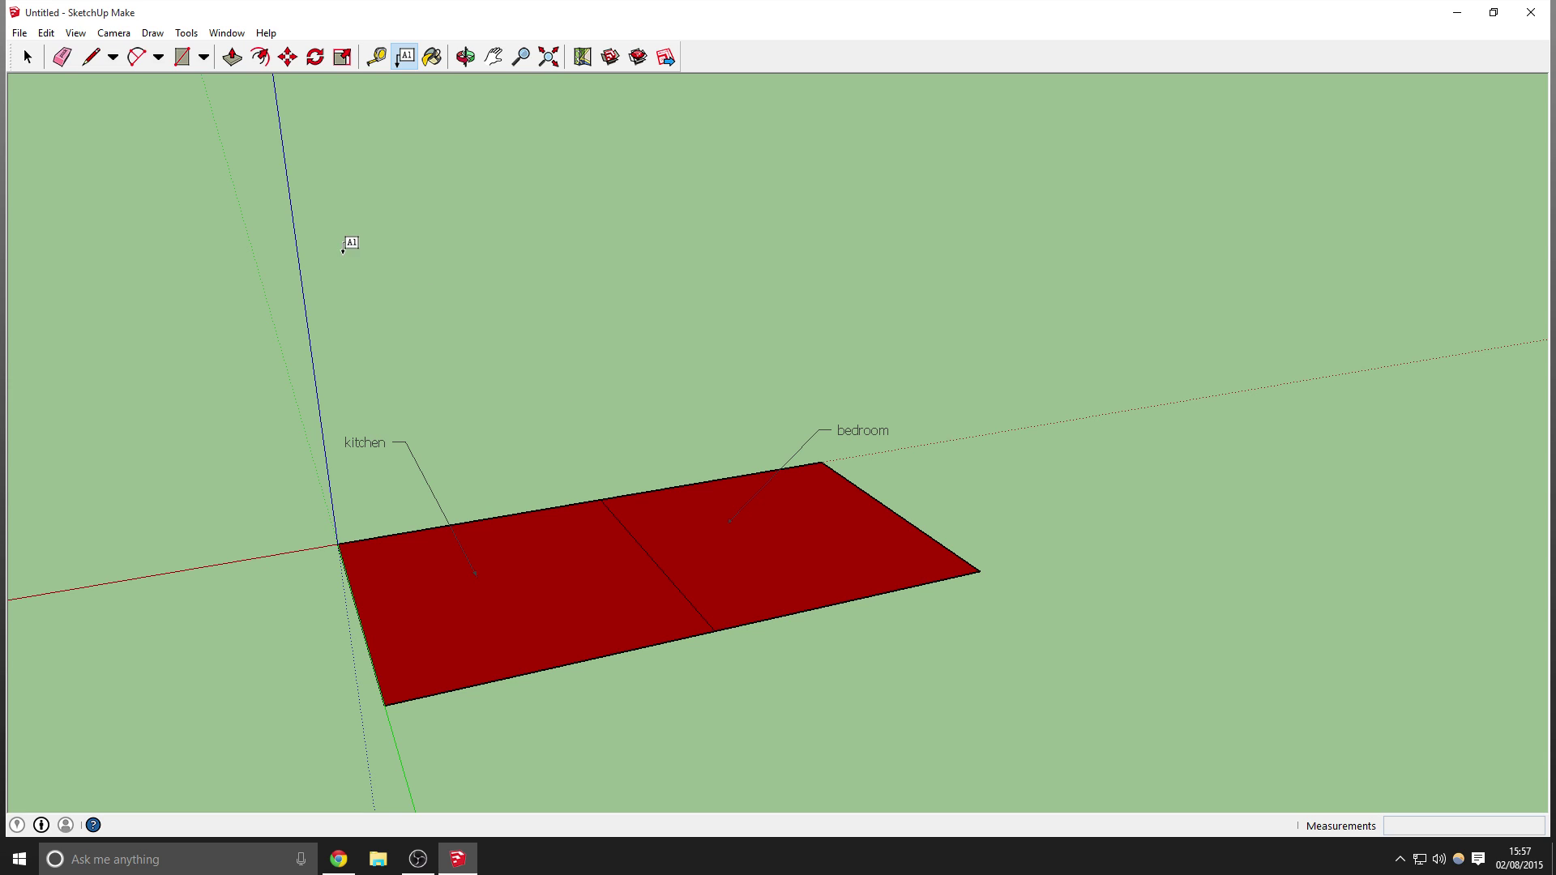
key("e")
left_click(420, 475)
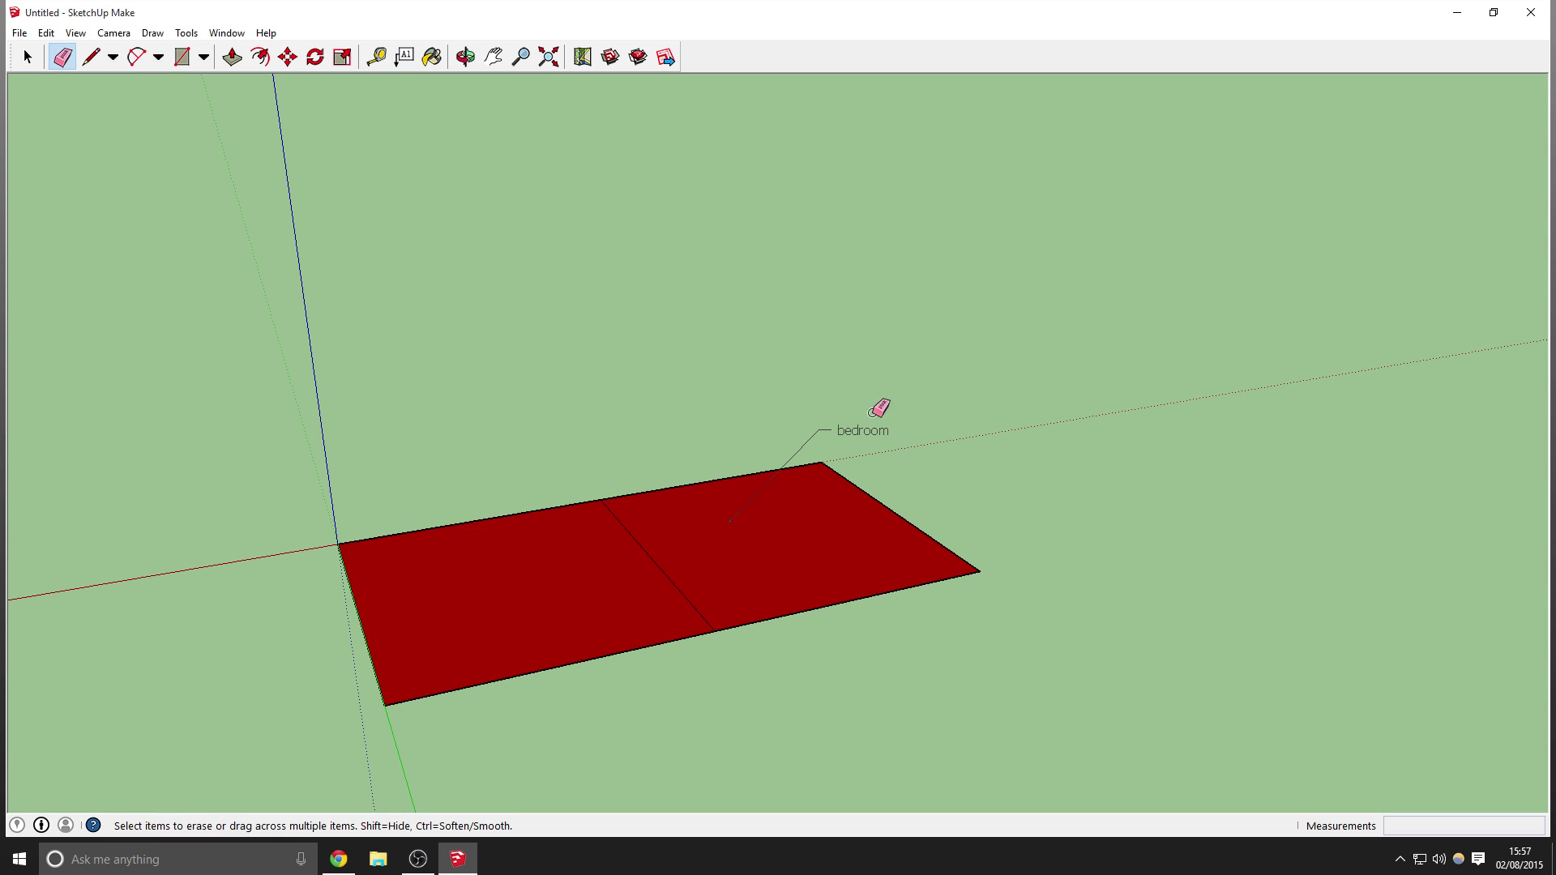
left_click_drag(802, 421, 870, 394)
After undoing a half-floor pull, raise the whole floor rectangle 26.39m into one box
left_click(233, 57)
left_click_drag(579, 639, 562, 510)
left_click_drag(746, 532, 743, 493)
key("ctrl+z")
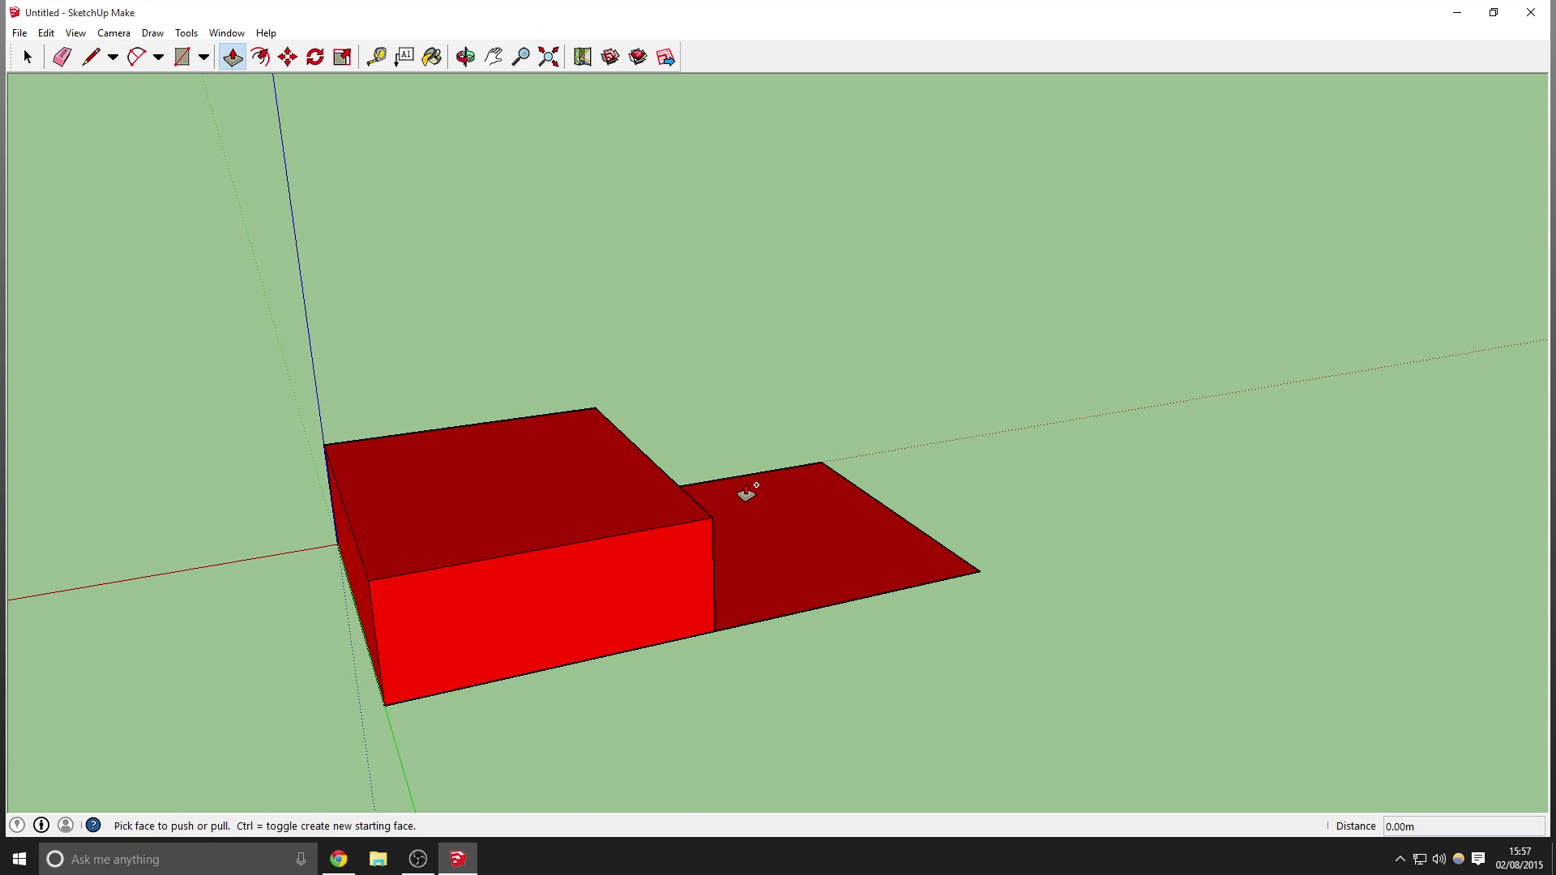
key("ctrl+z")
key("ctrl+z")
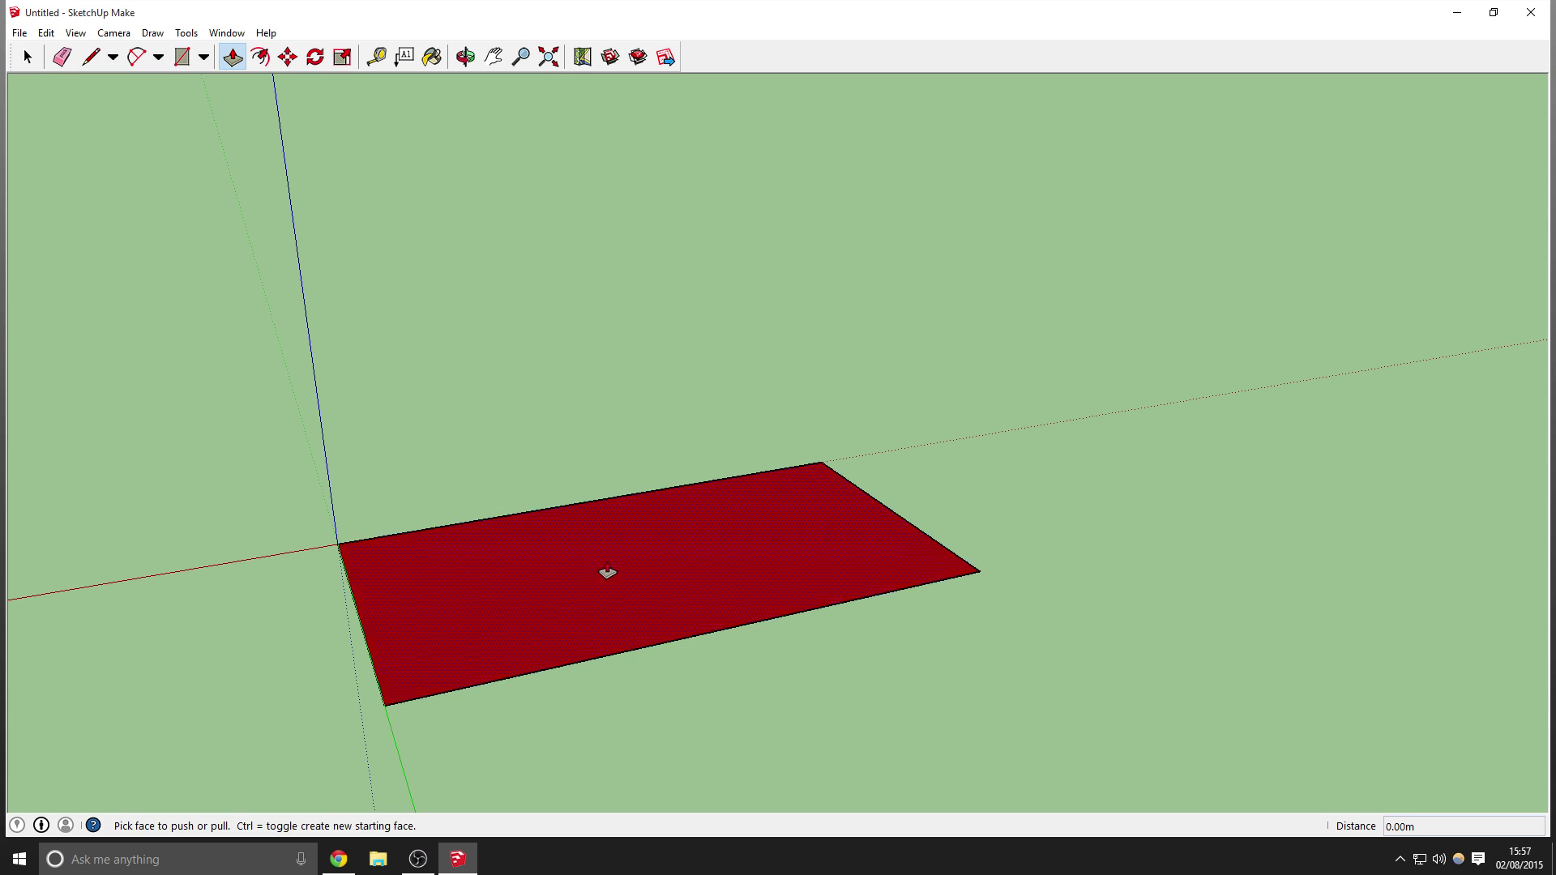
left_click_drag(605, 570, 640, 414)
middle_click_drag(639, 413, 666, 646)
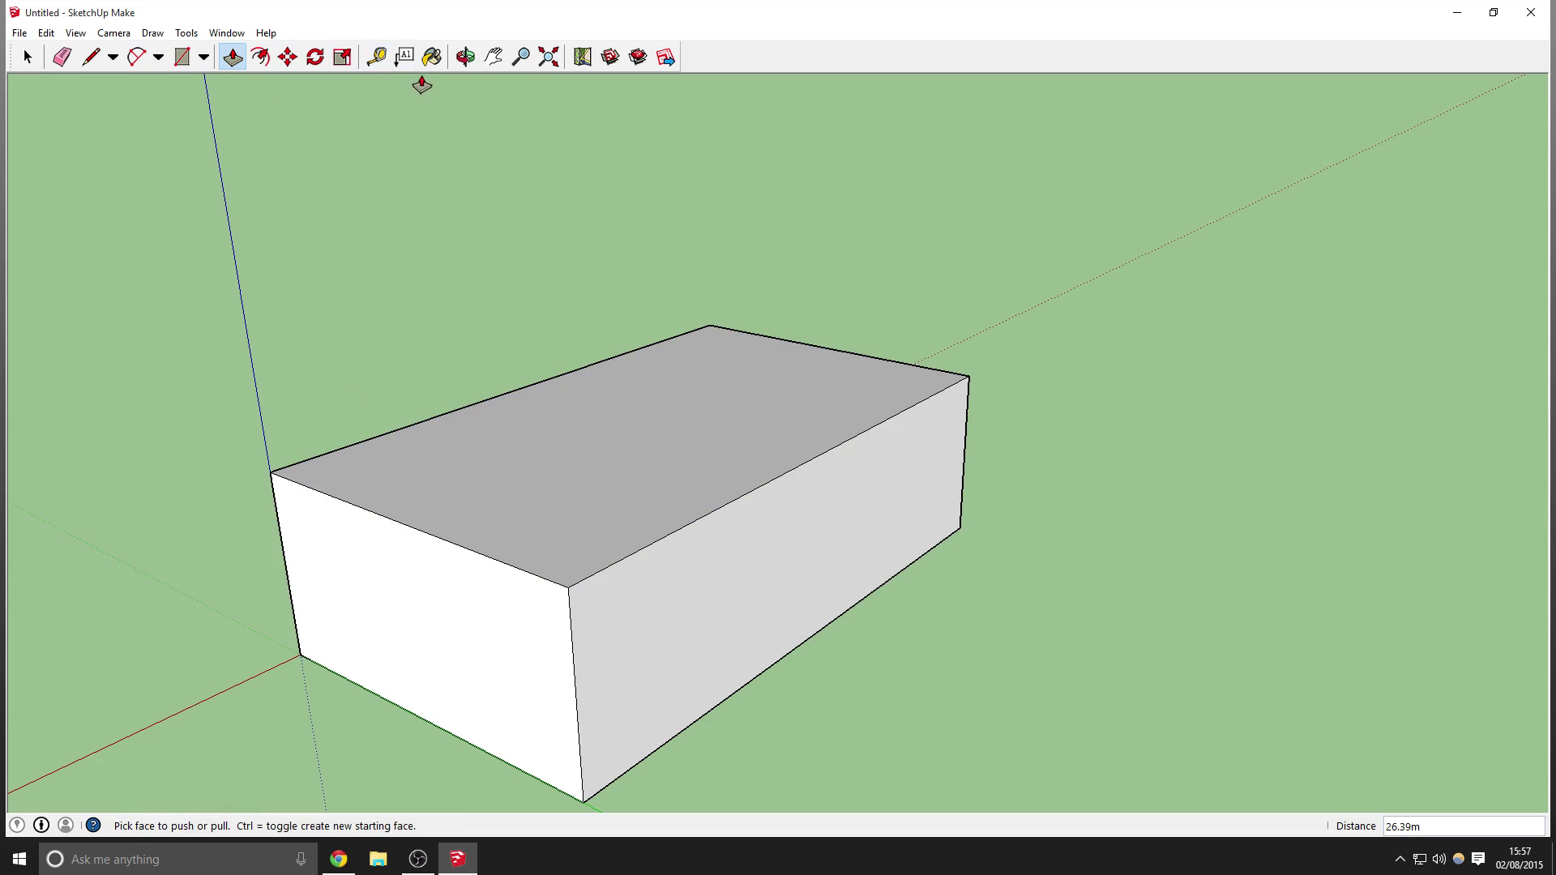
left_click(432, 57)
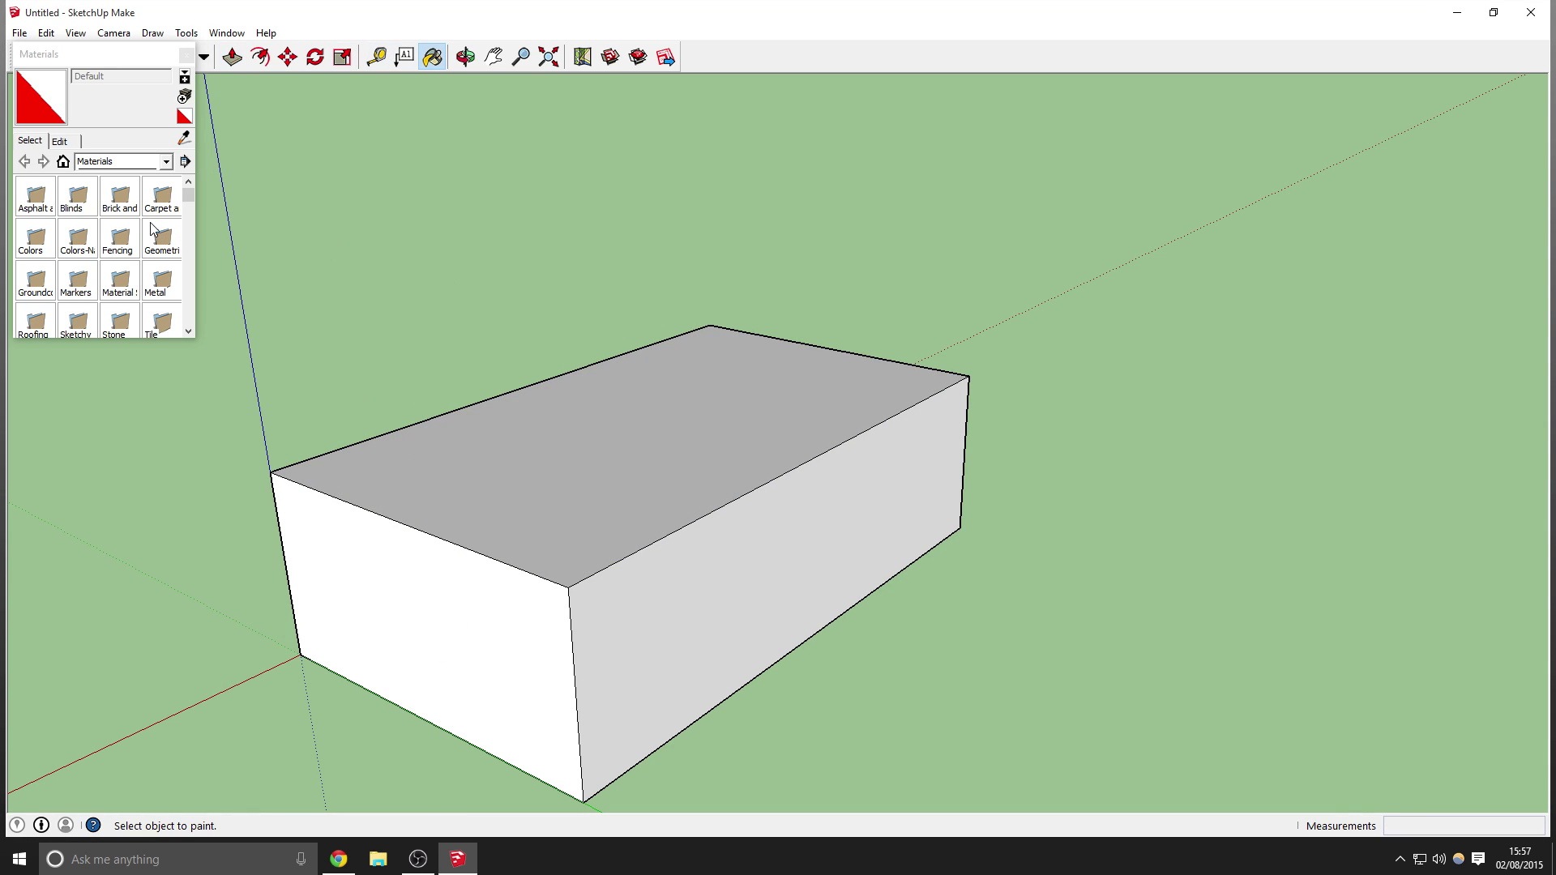
Paint the box's front-left, top and right faces with Brick_Rough_Tan
double_click(120, 198)
left_click(120, 237)
left_click(388, 531)
left_click(660, 503)
left_click(702, 618)
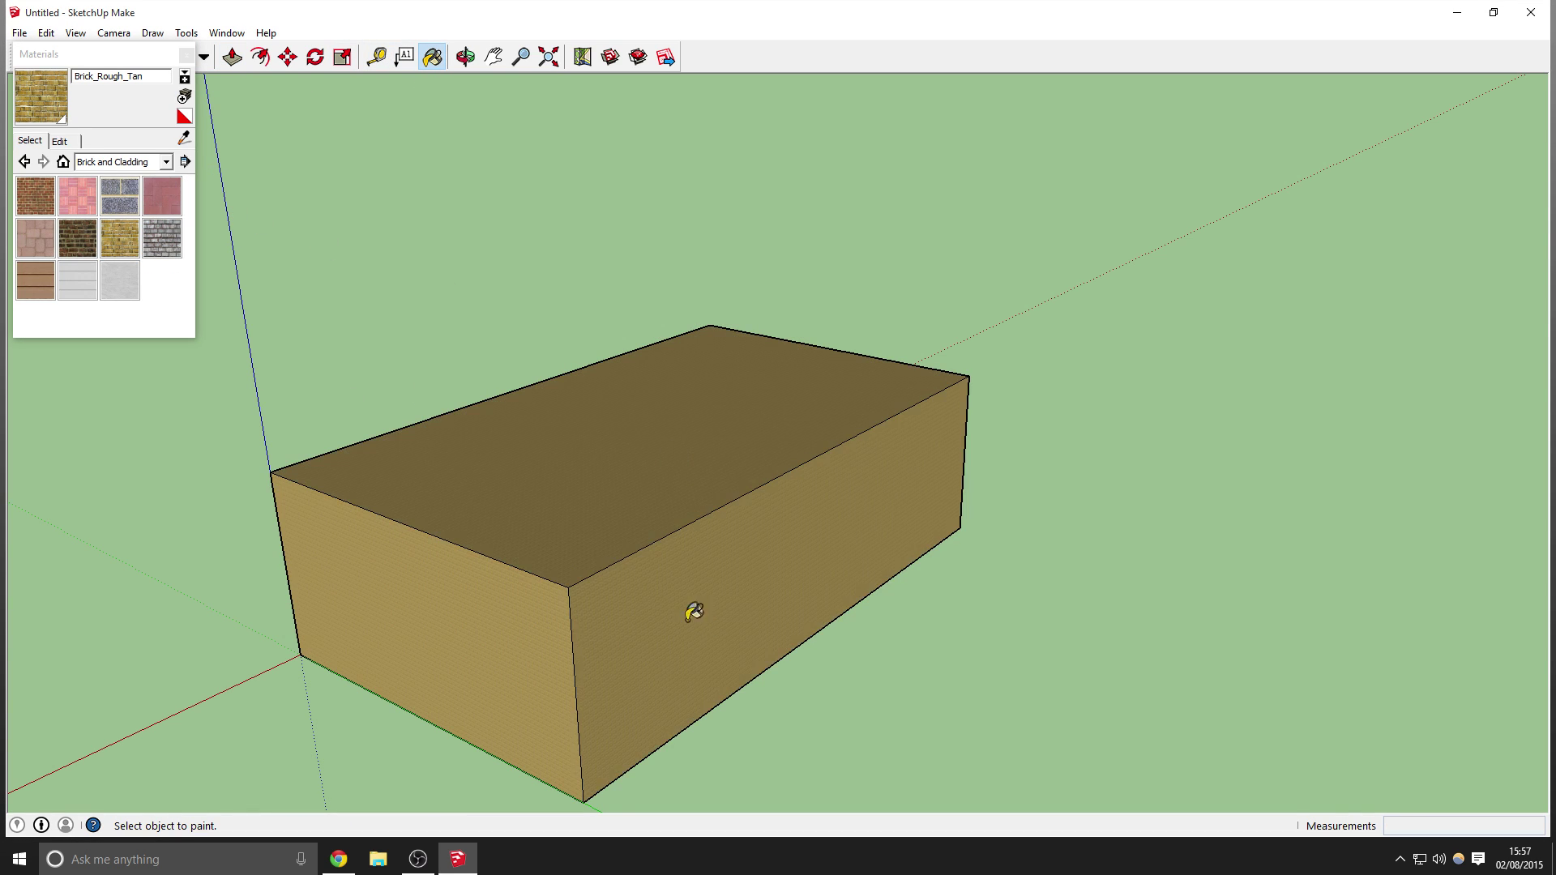
scroll(684, 581, "up", 6)
scroll(535, 426, "up", 10)
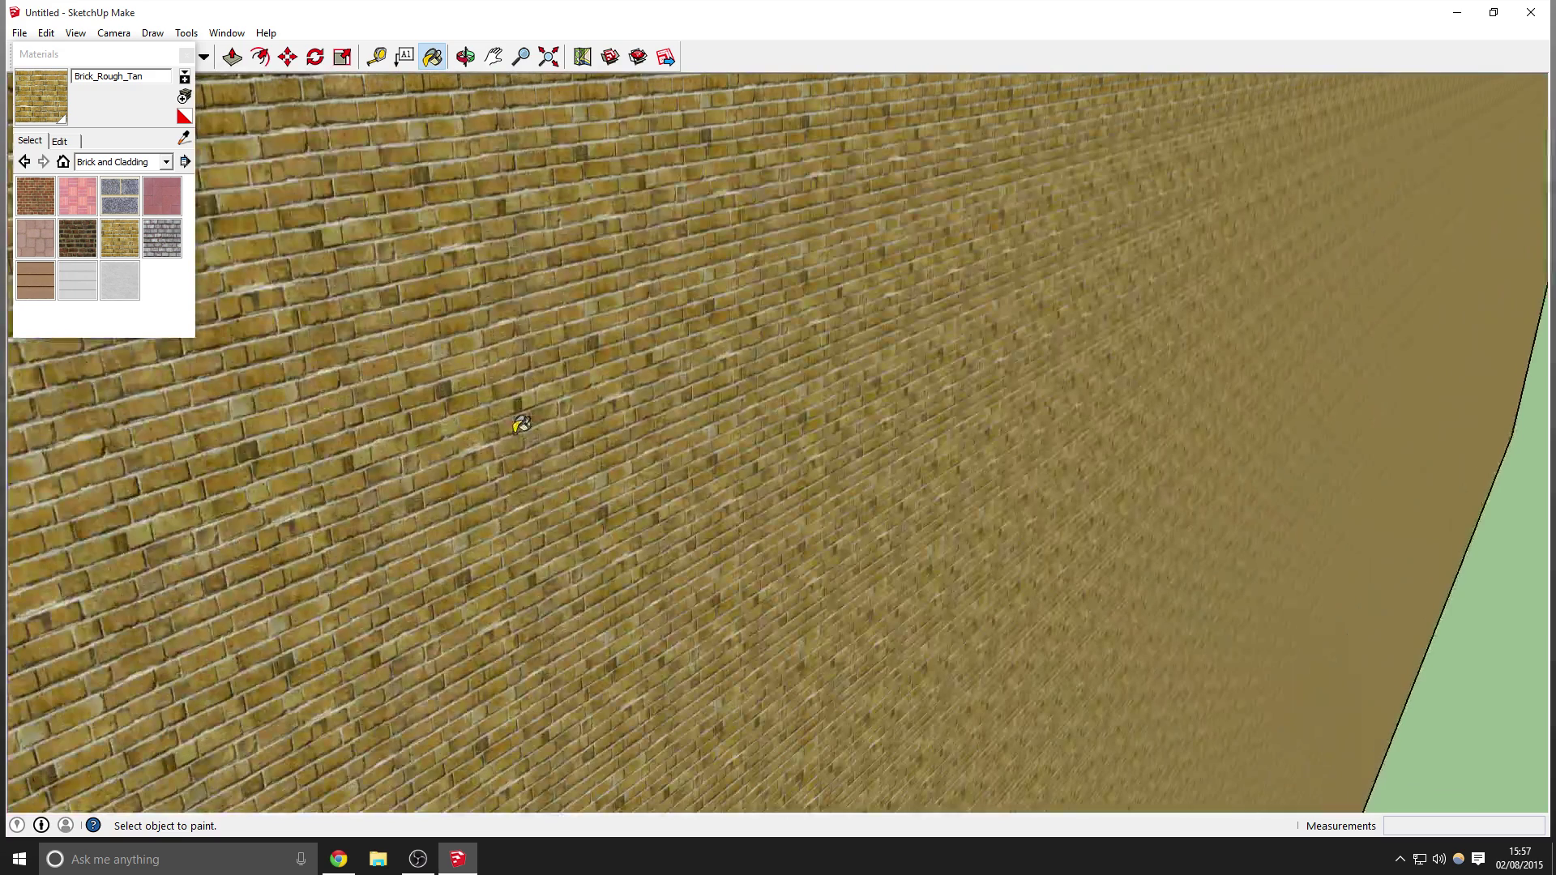
scroll(547, 420, "down", 8)
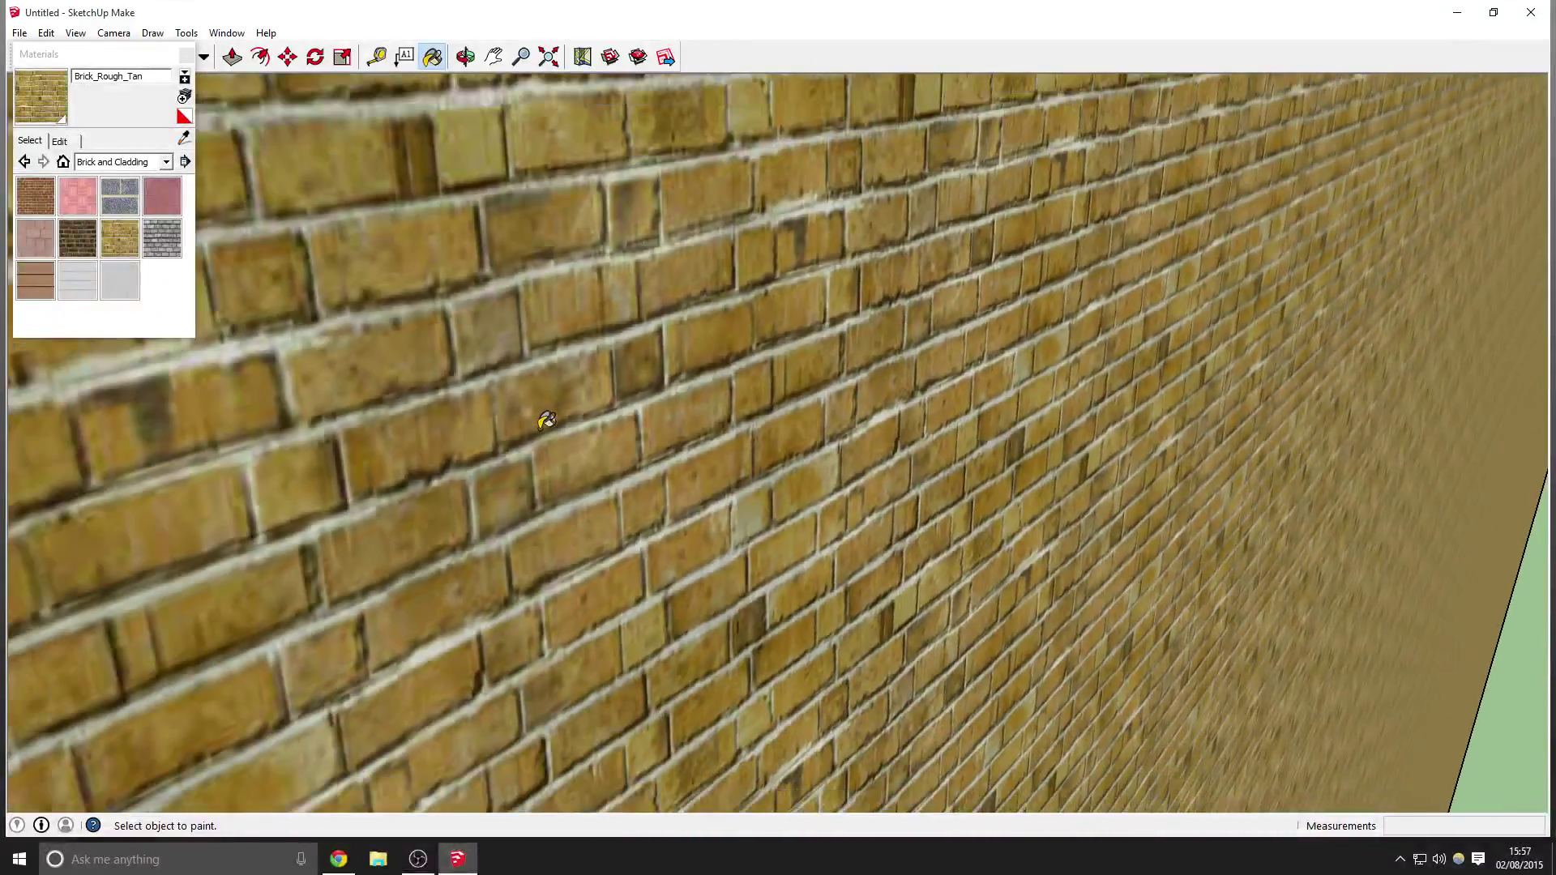
scroll(568, 490, "down", 8)
scroll(435, 438, "up", 5)
scroll(312, 584, "up", 8)
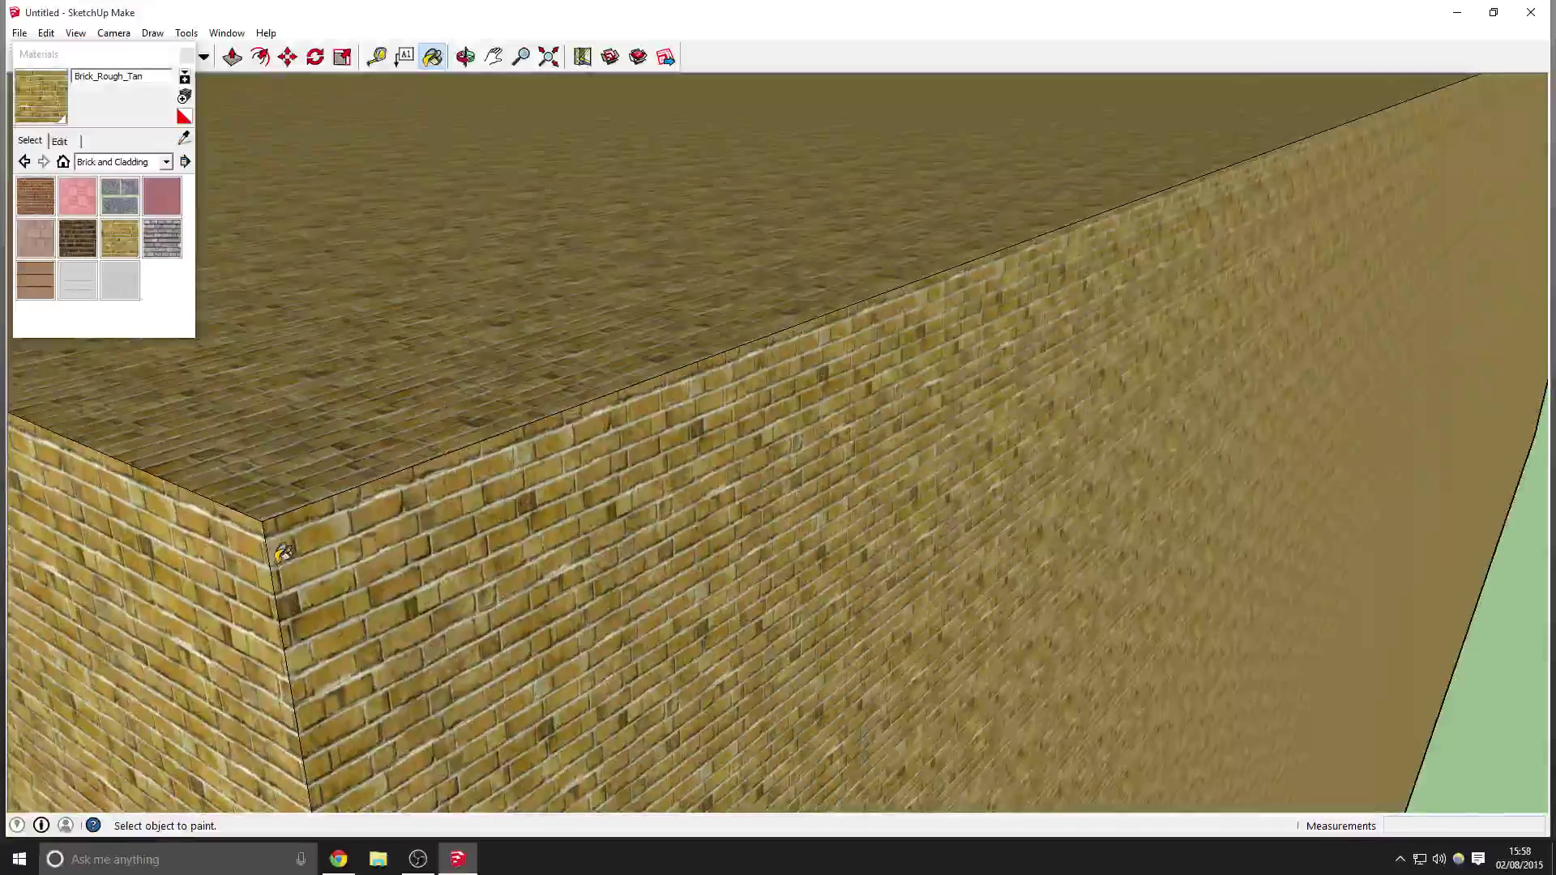
scroll(719, 559, "down", 10)
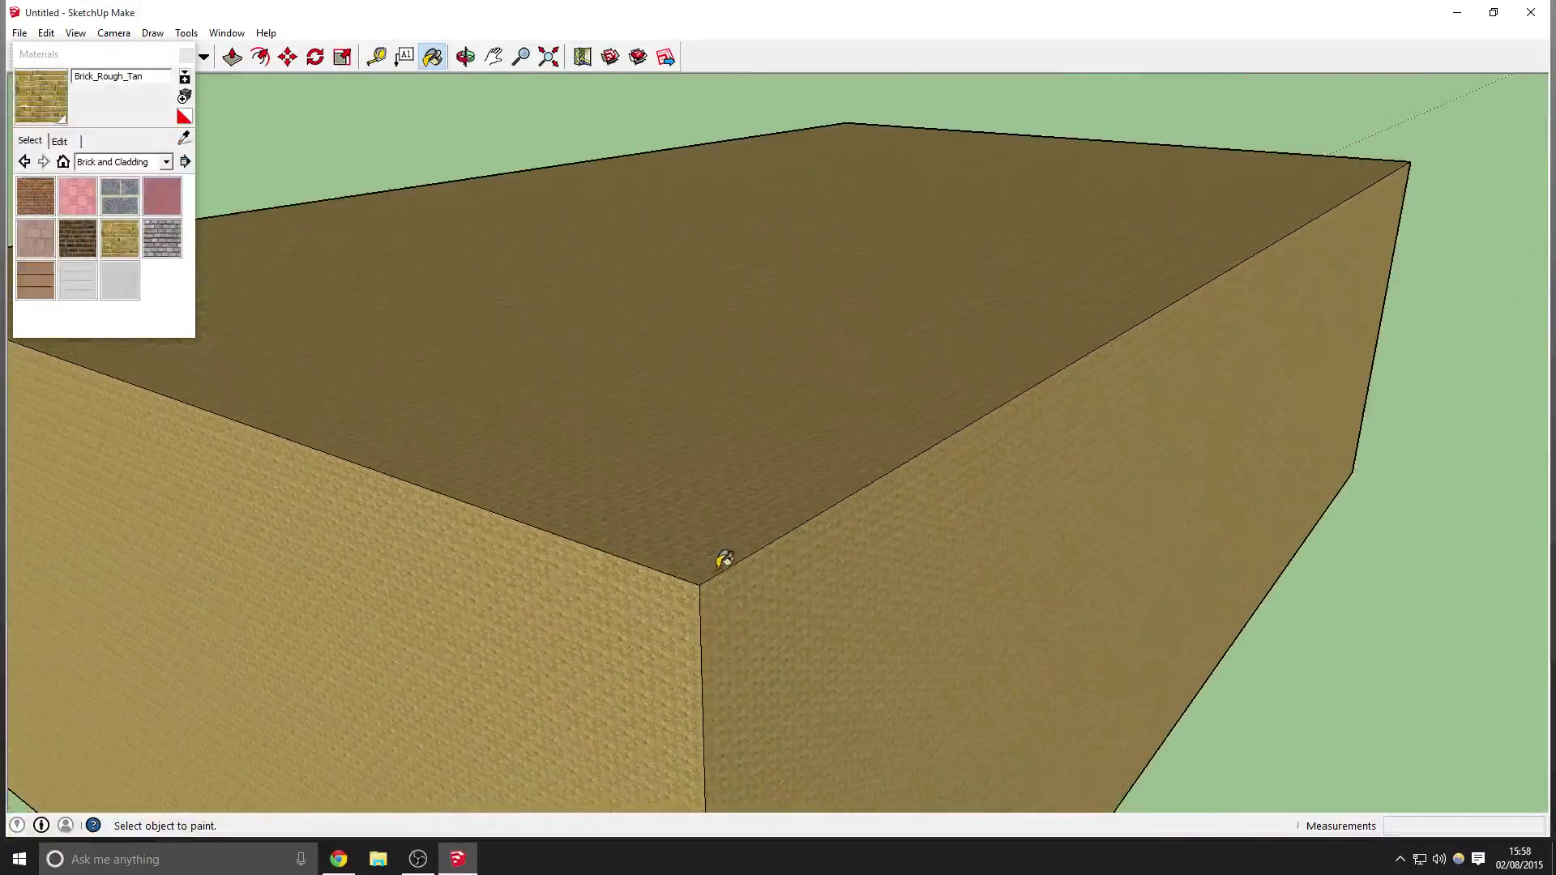
middle_click(774, 550)
middle_click_drag(774, 550, 798, 536)
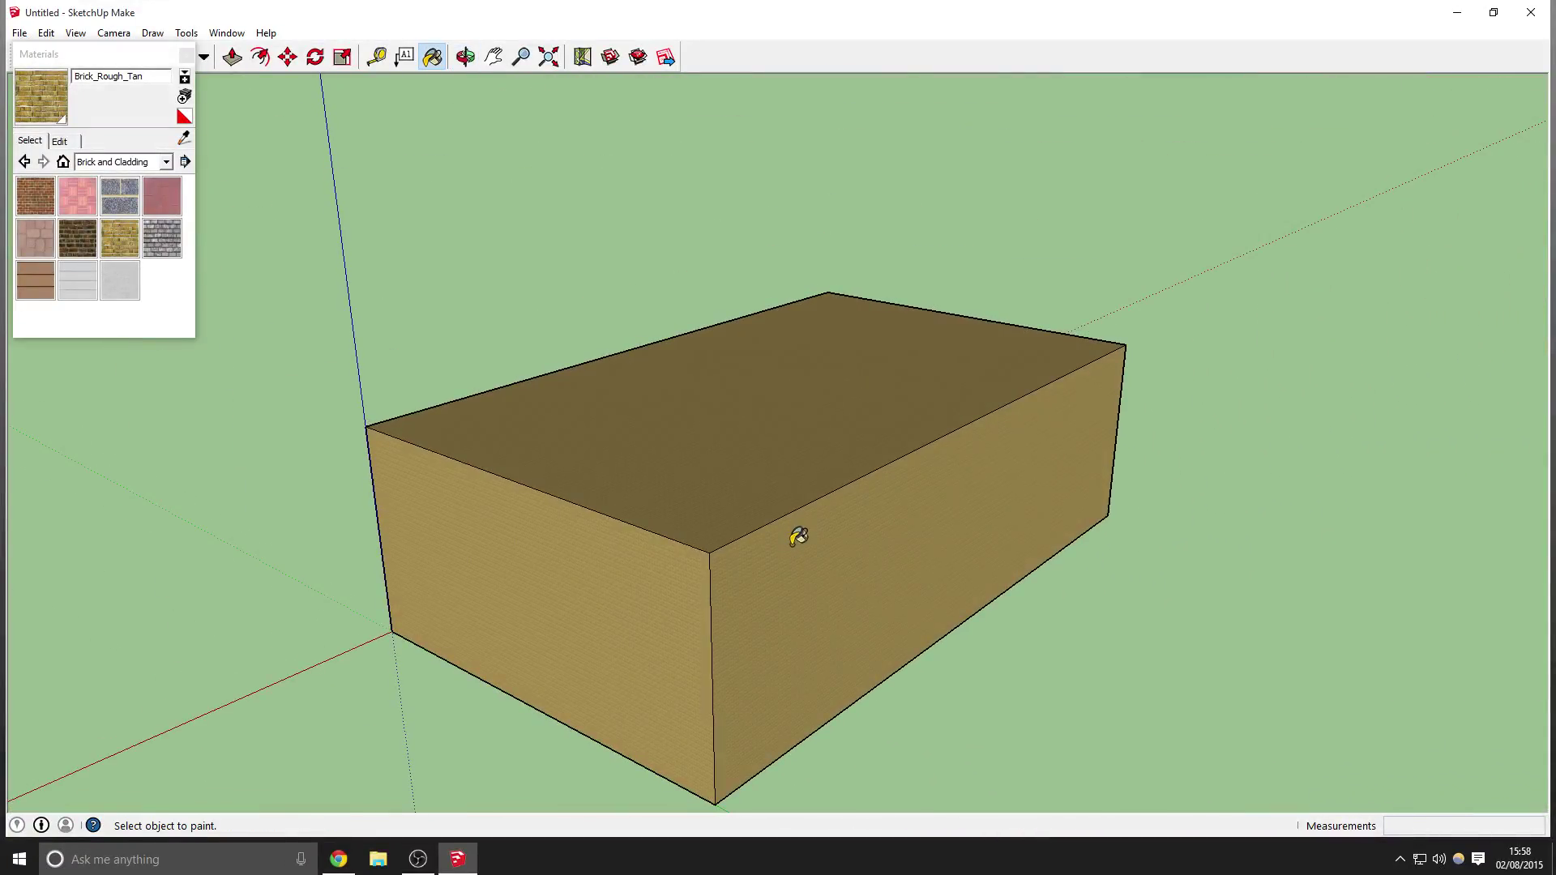
Undo the painted box and floor rectangle and close the Materials panel
key("ctrl+z")
key("ctrl+z")
key("ctrl+z")
key("ctrl+z")
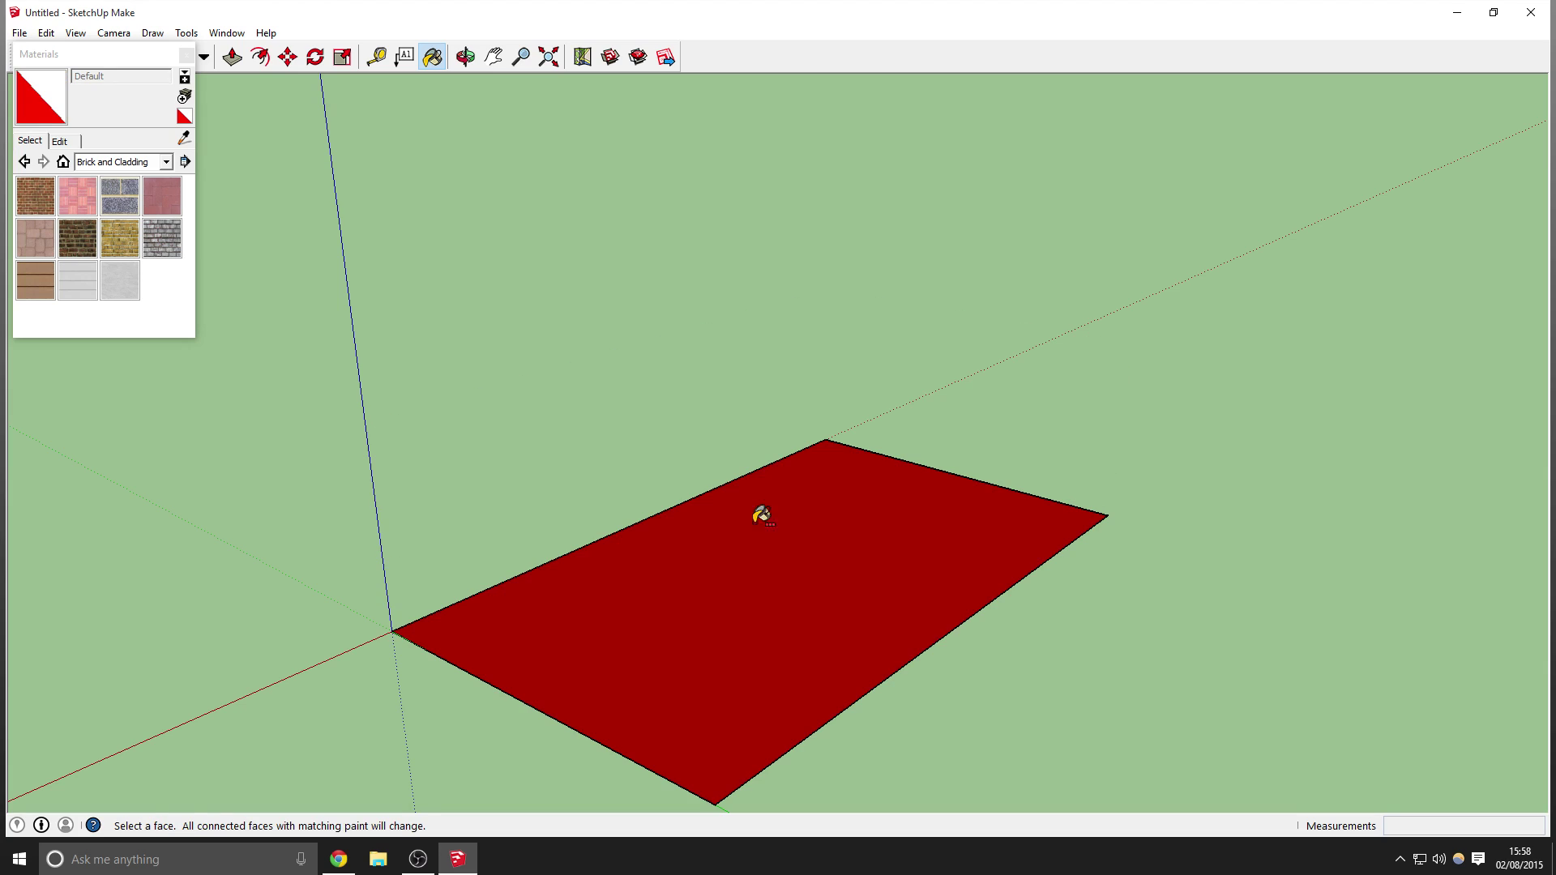
key("ctrl+z")
left_click(186, 54)
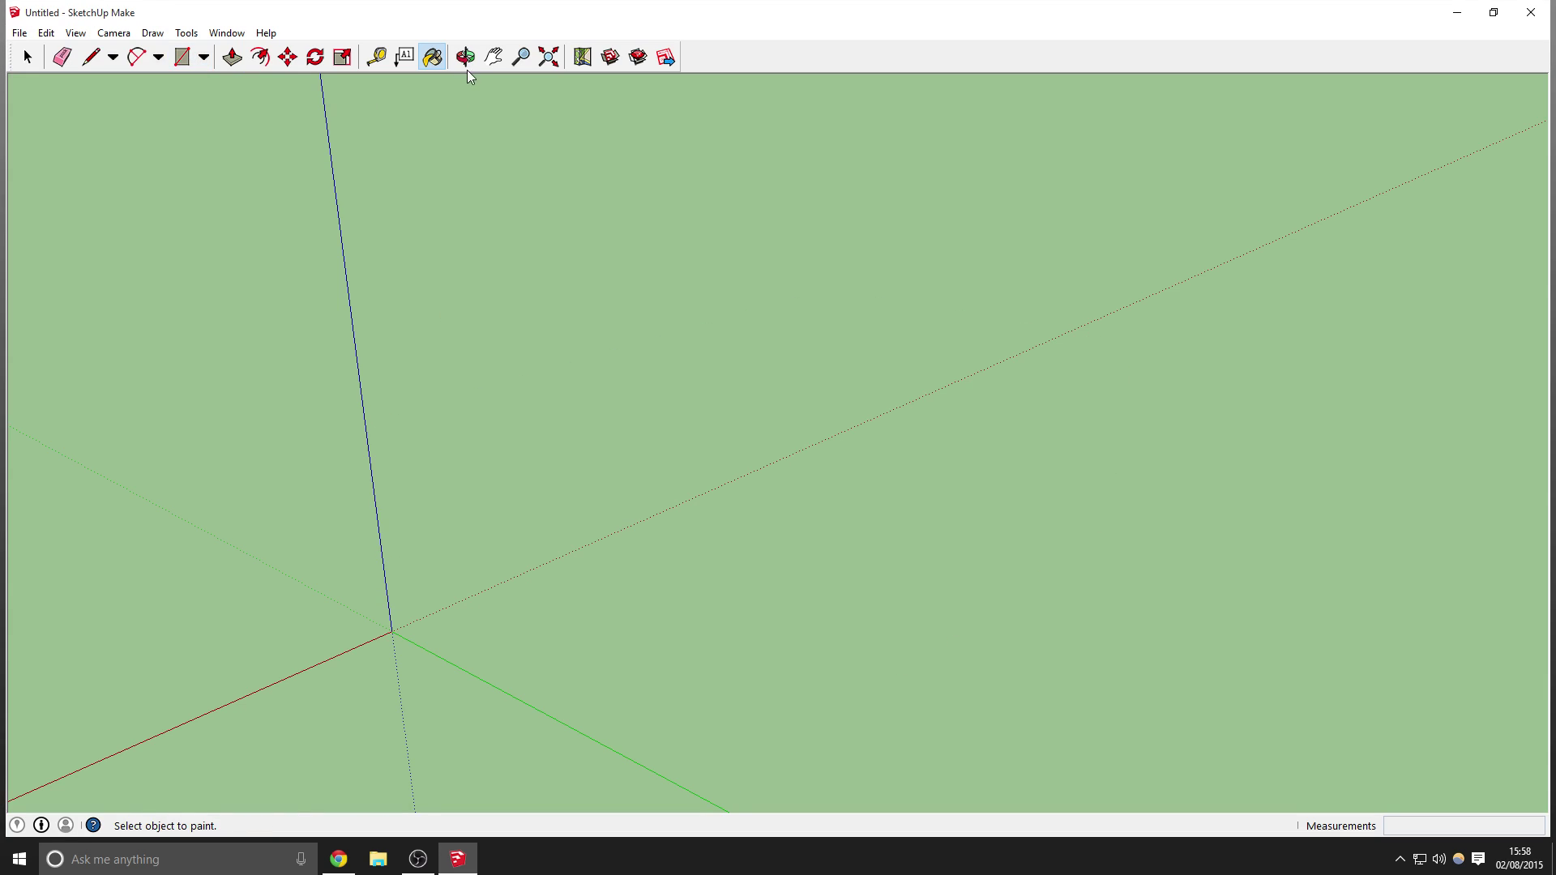
left_click(491, 61)
mouse_move(507, 159)
middle_mouse_down()
mouse_move(445, 441)
mouse_move(486, 149)
middle_mouse_up()
left_click(474, 58)
left_click_drag(462, 244, 474, 139)
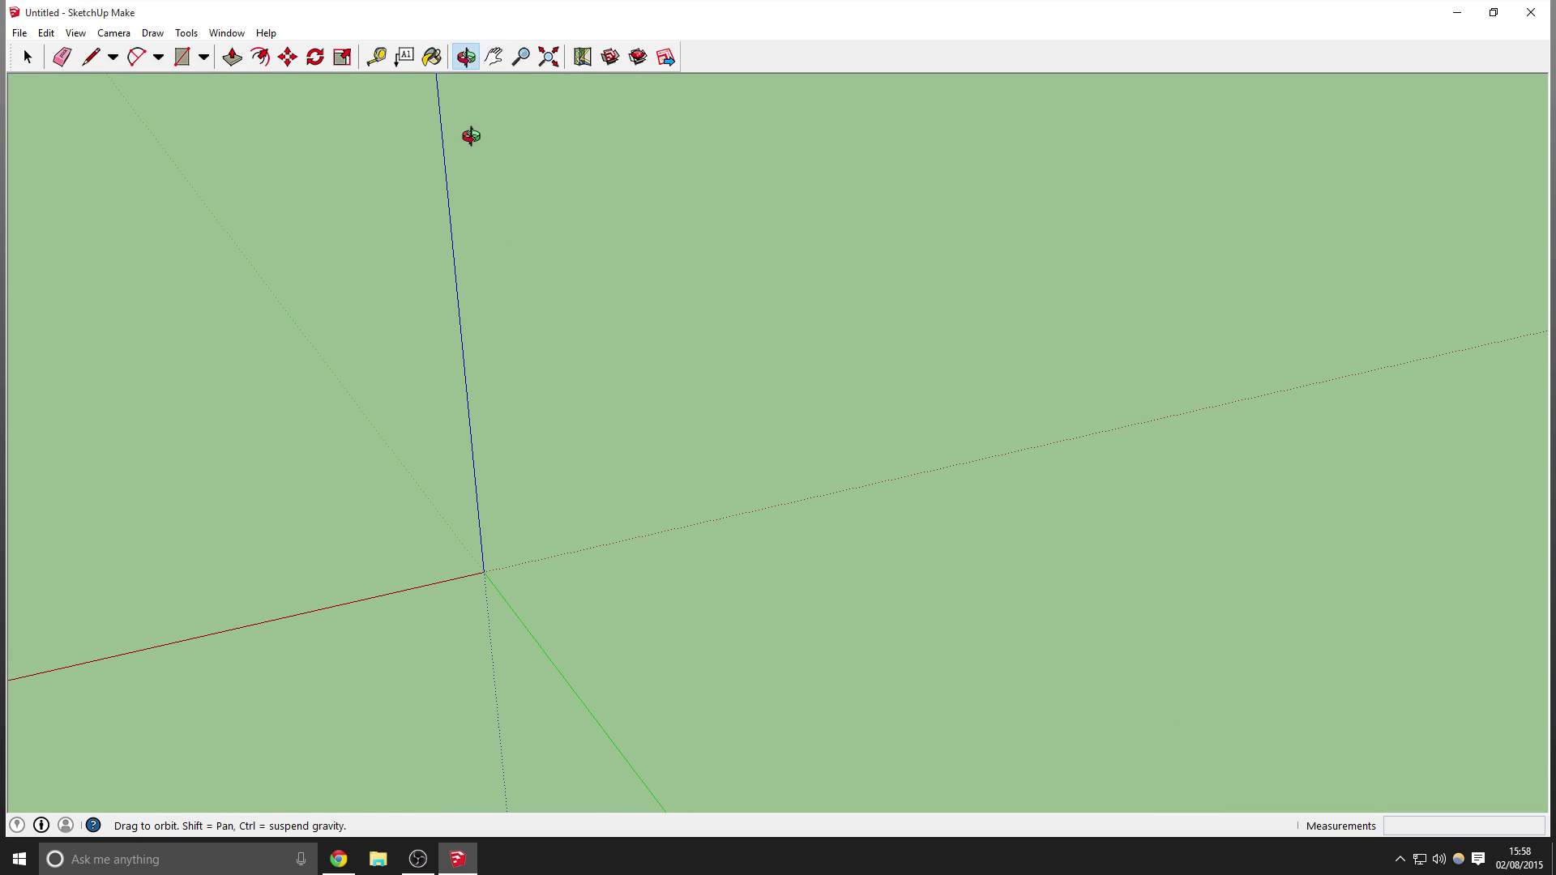
left_click_drag(444, 493, 612, 452)
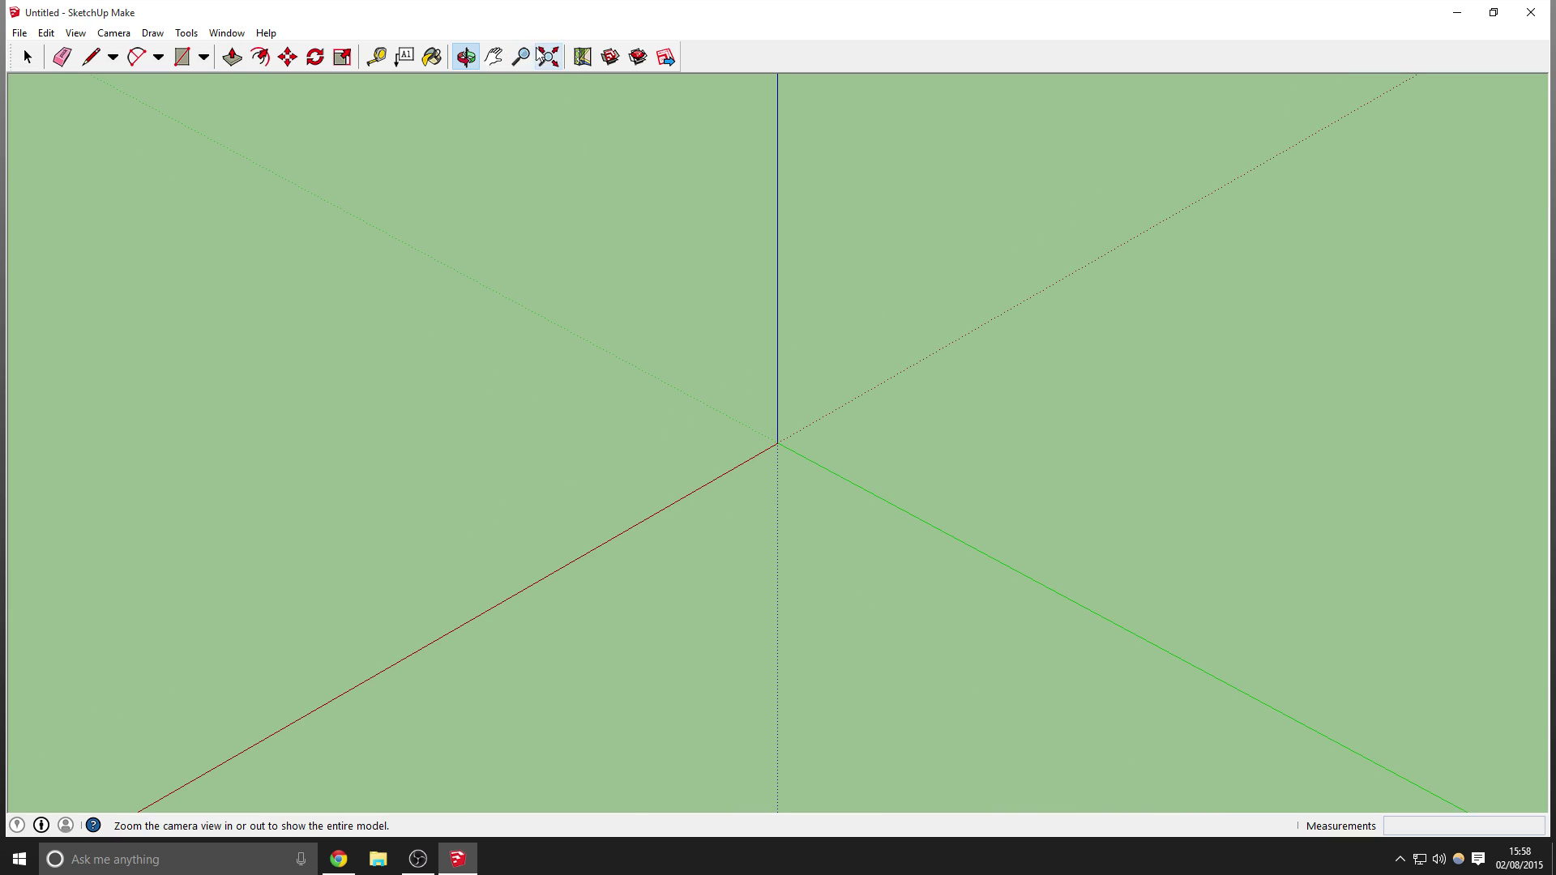
left_click(521, 56)
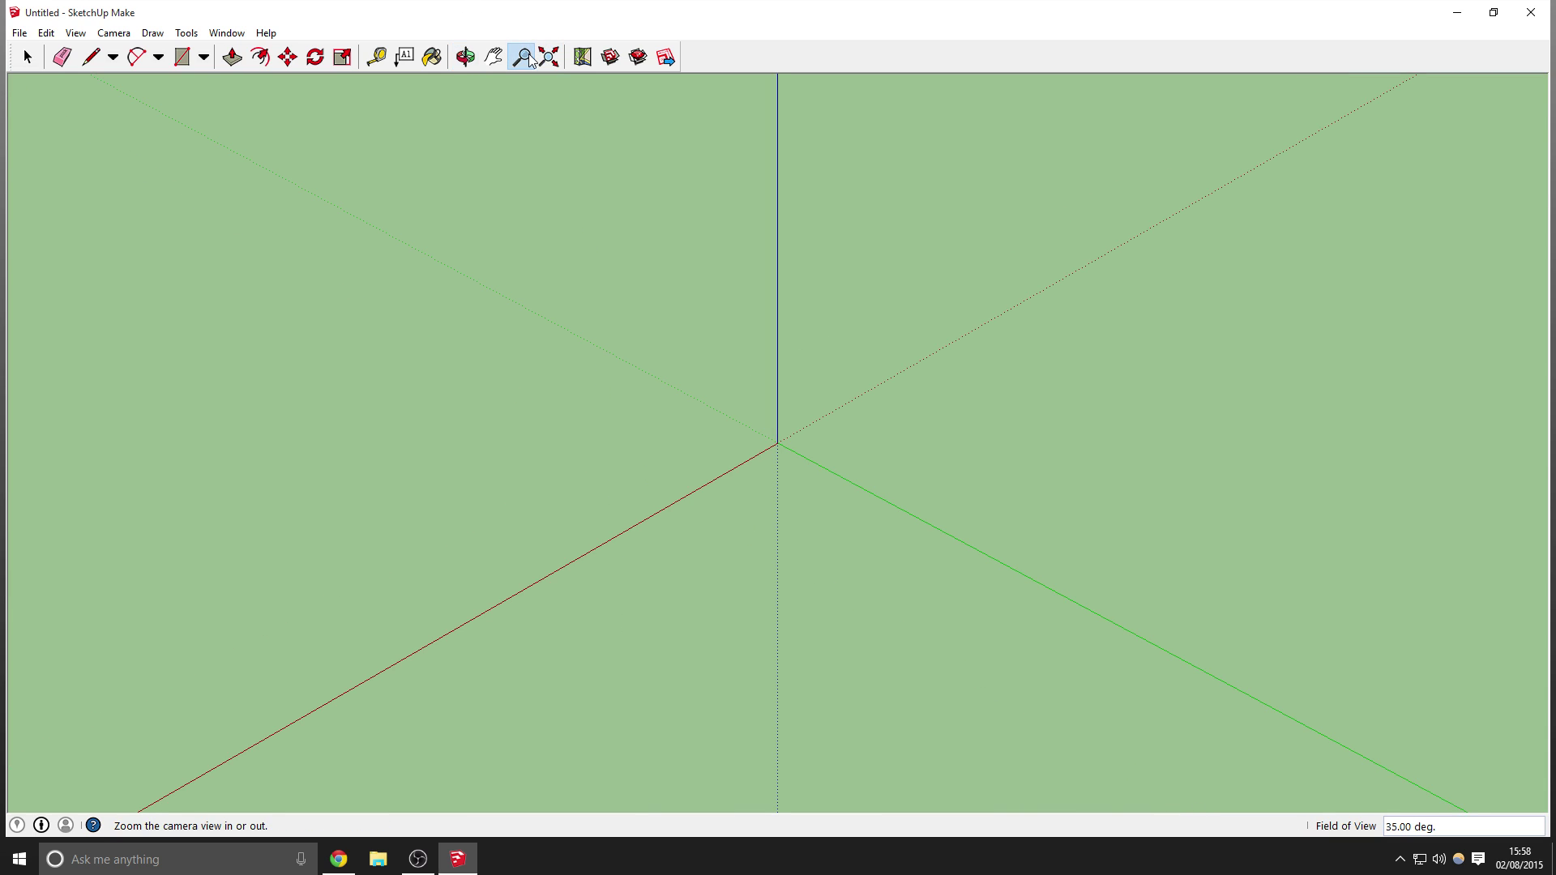
left_click_drag(776, 440, 781, 444)
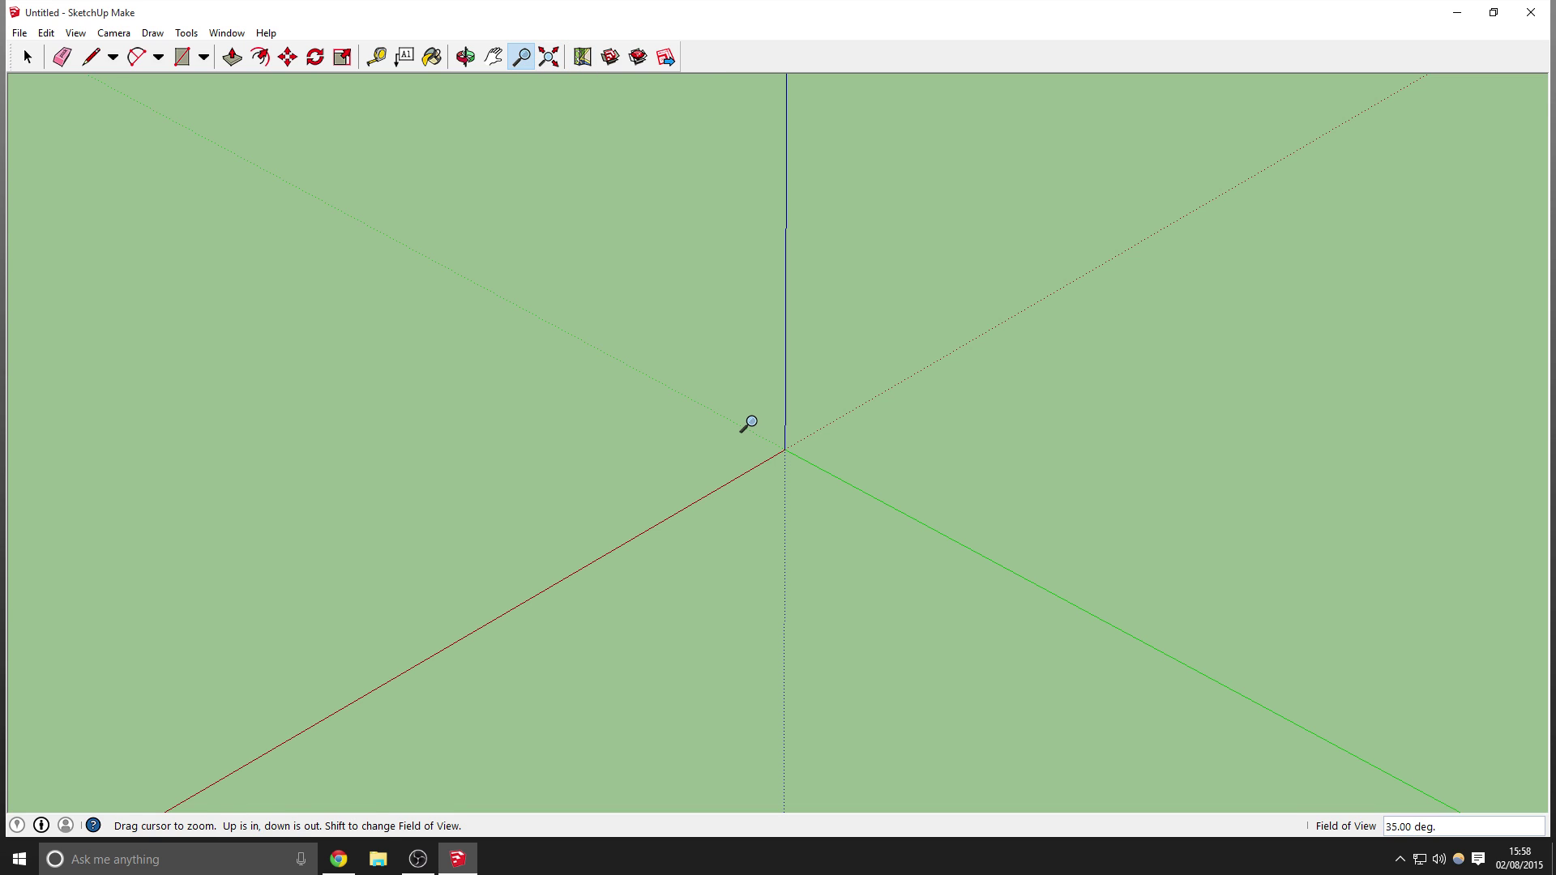
left_click(610, 56)
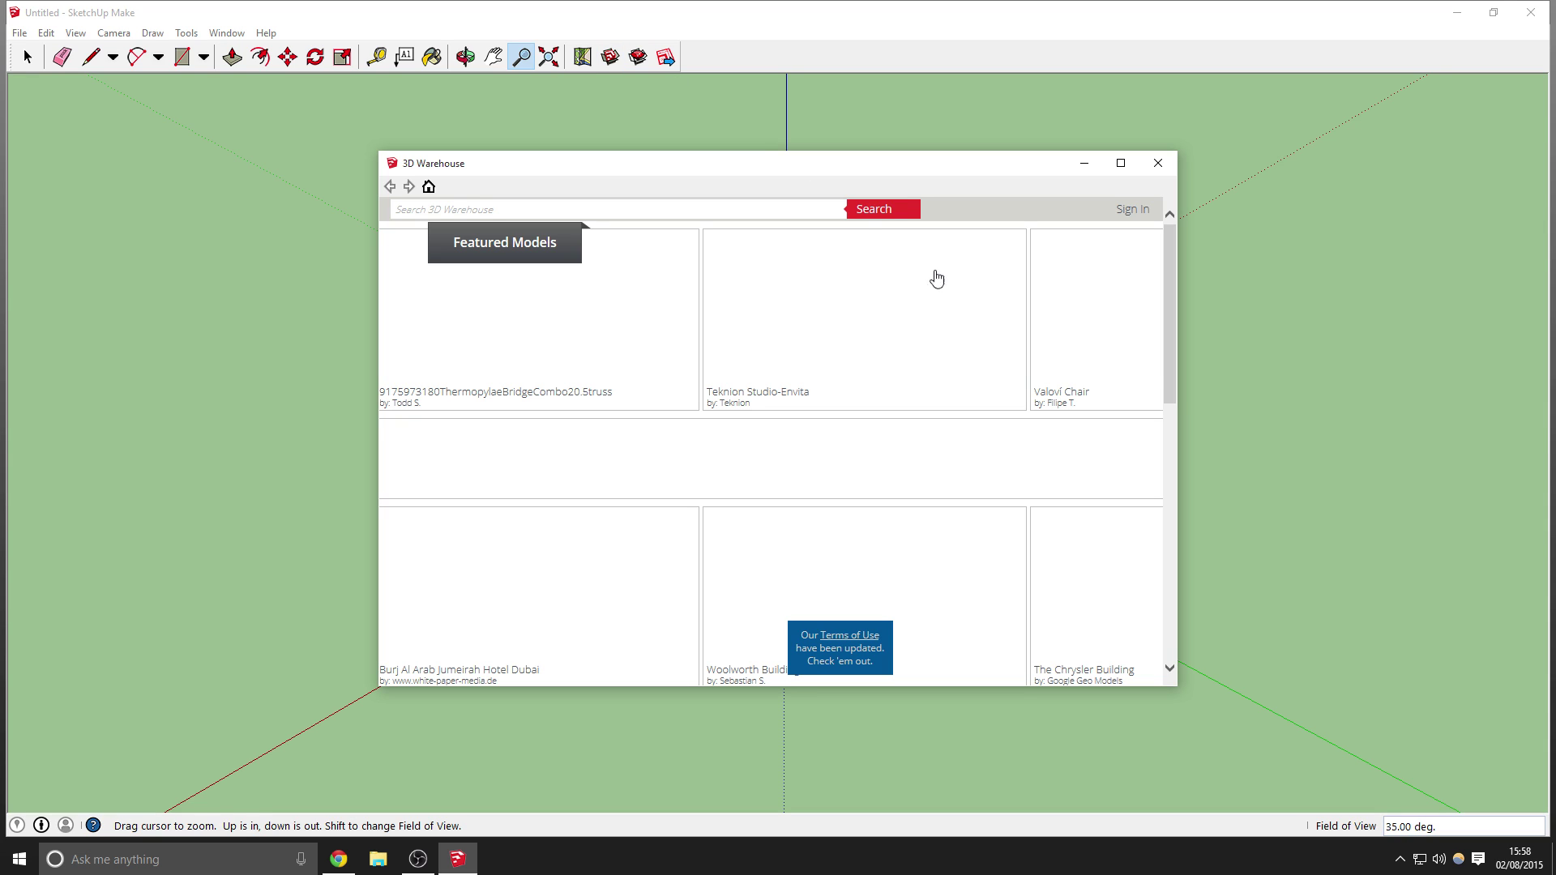
Download the Mesa de Centro Rustica table from 3D Warehouse and confirm loading it into the model
mouse_move(1169, 293)
left_mouse_down()
mouse_move(1189, 425)
mouse_move(1169, 312)
mouse_move(1144, 296)
left_mouse_up()
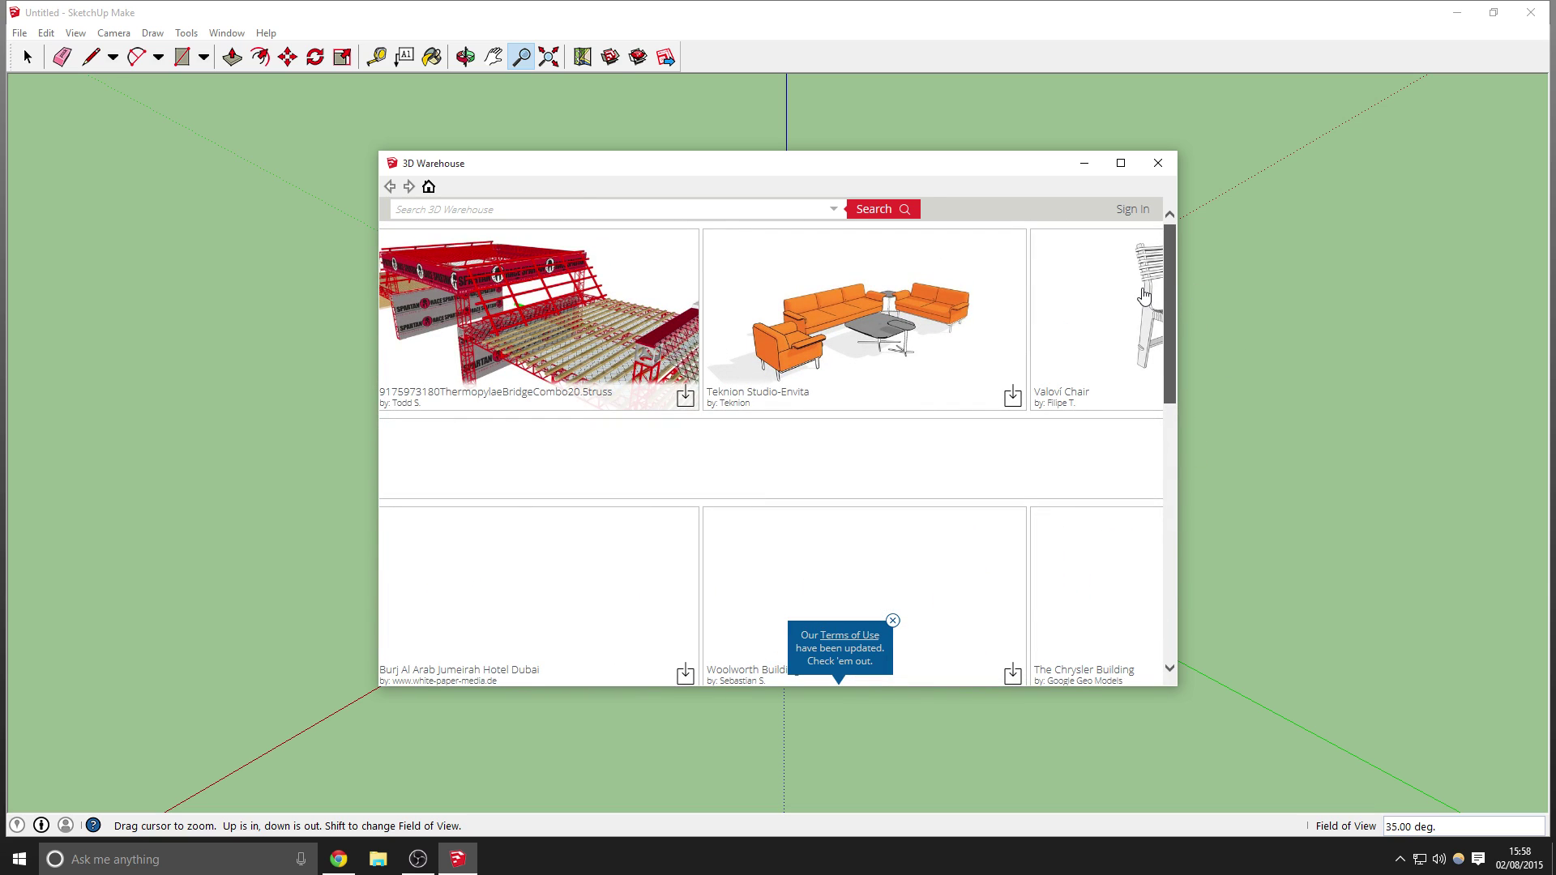
scroll(1119, 420, "down", 5)
mouse_move(1169, 455)
left_mouse_down()
mouse_move(1169, 552)
mouse_move(1165, 470)
left_mouse_up()
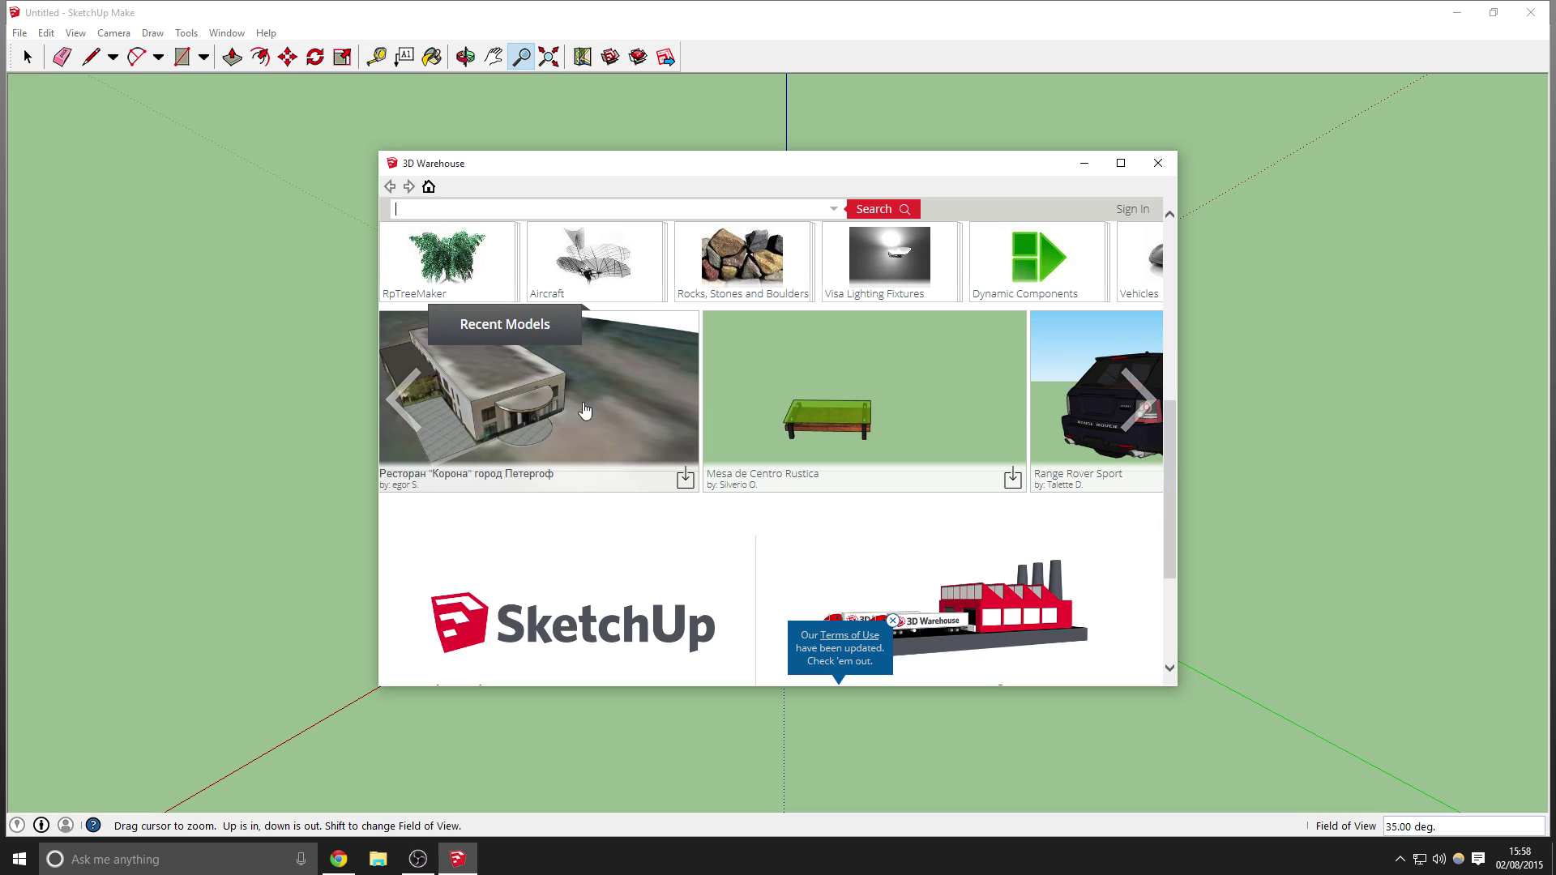
scroll(789, 568, "up", 3)
scroll(790, 568, "down", 1)
scroll(789, 567, "down", 3)
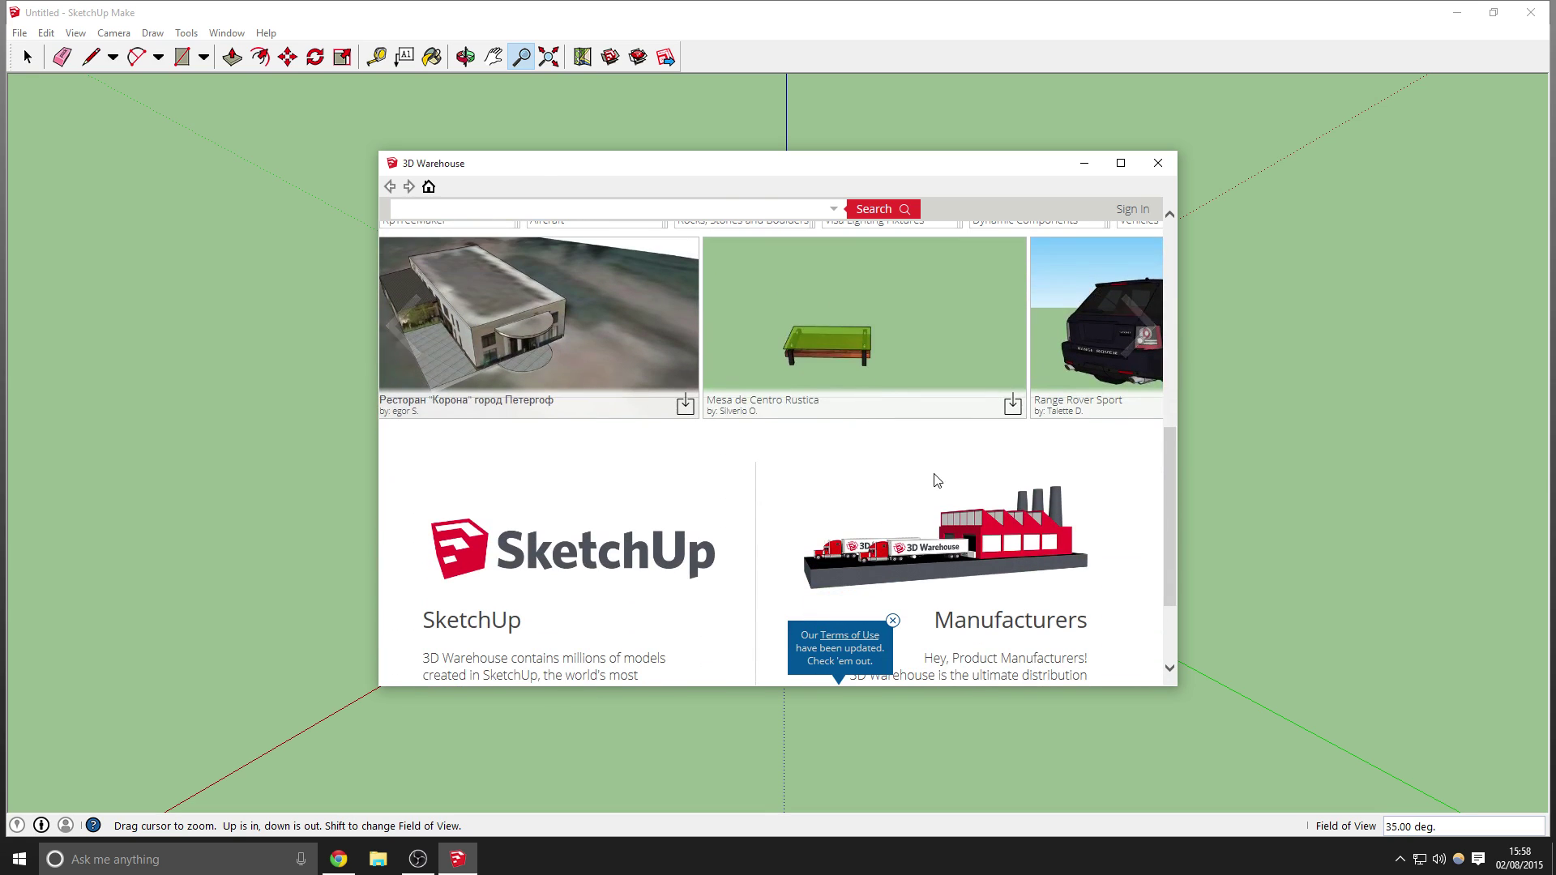
left_click(1014, 405)
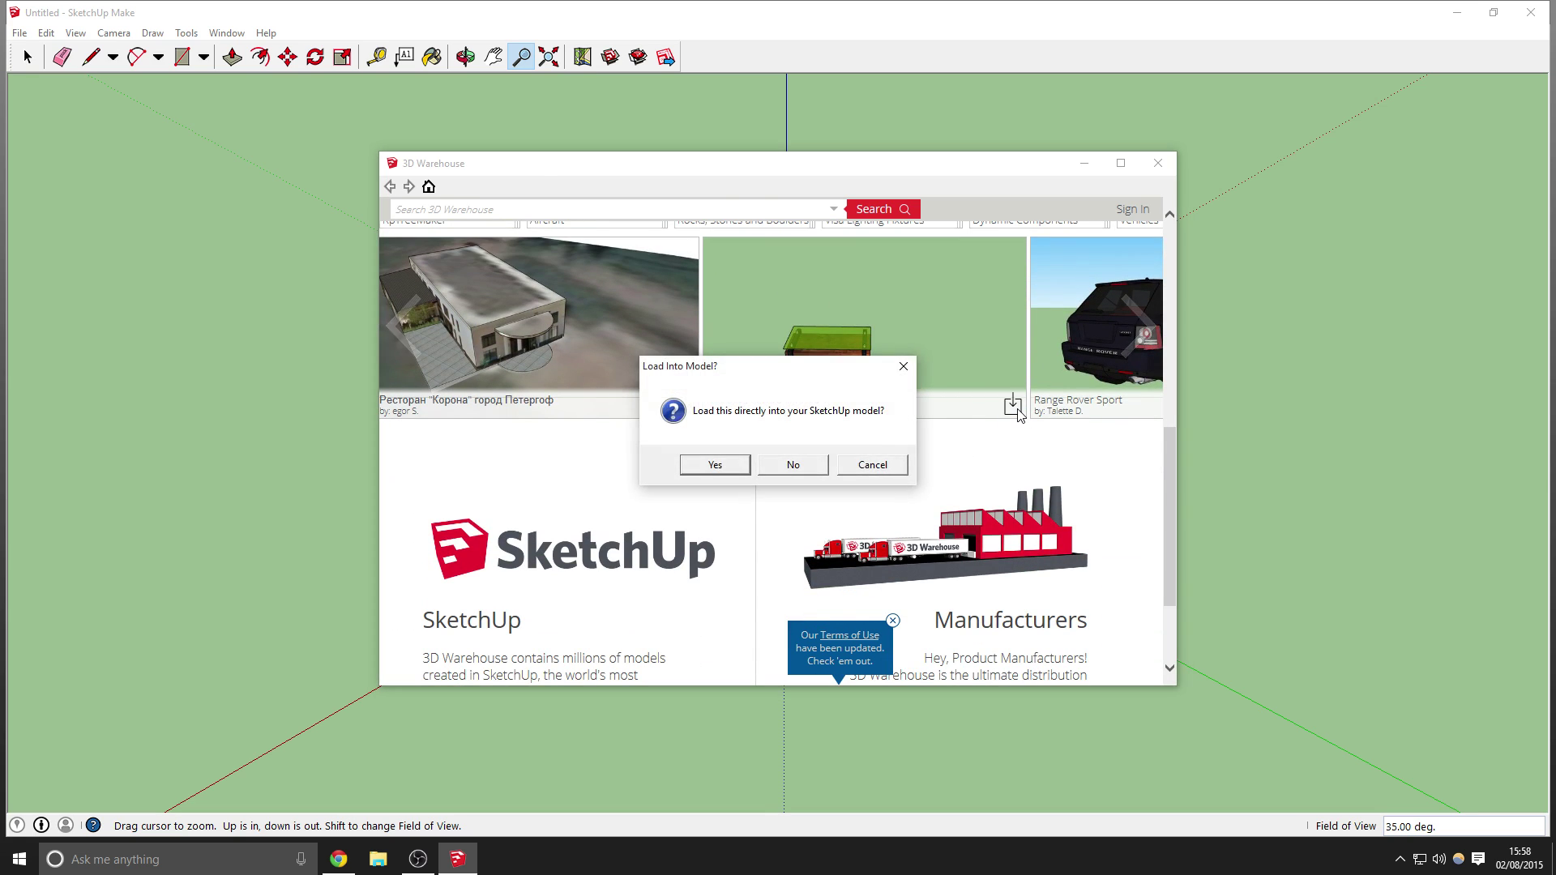
left_click(727, 459)
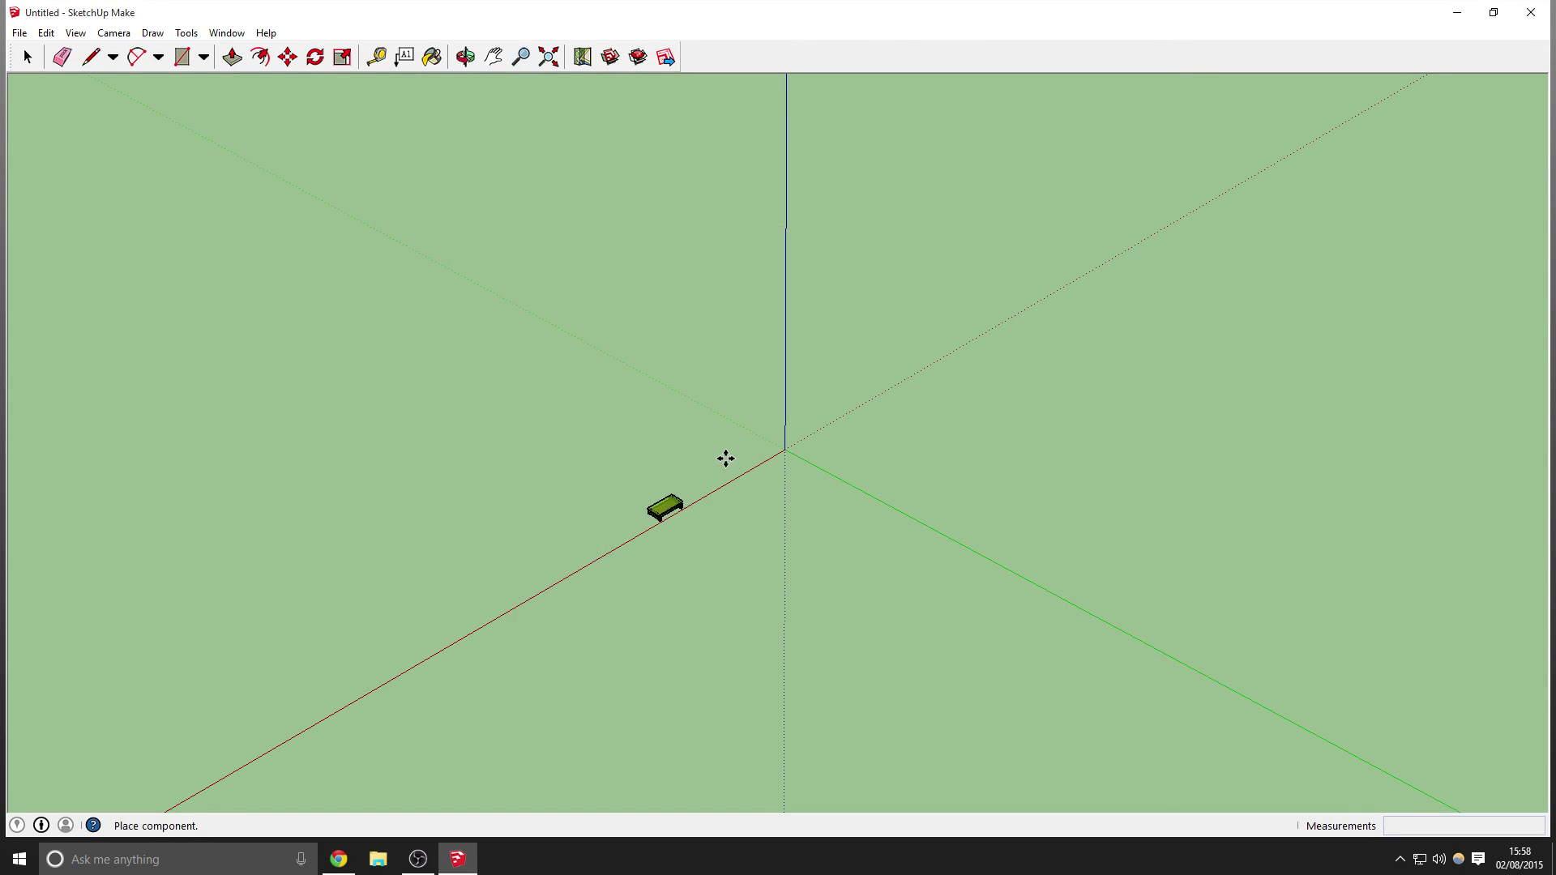
Place the table near the origin and draw a floor rectangle under it, thickened into a thin slab
left_click(824, 451)
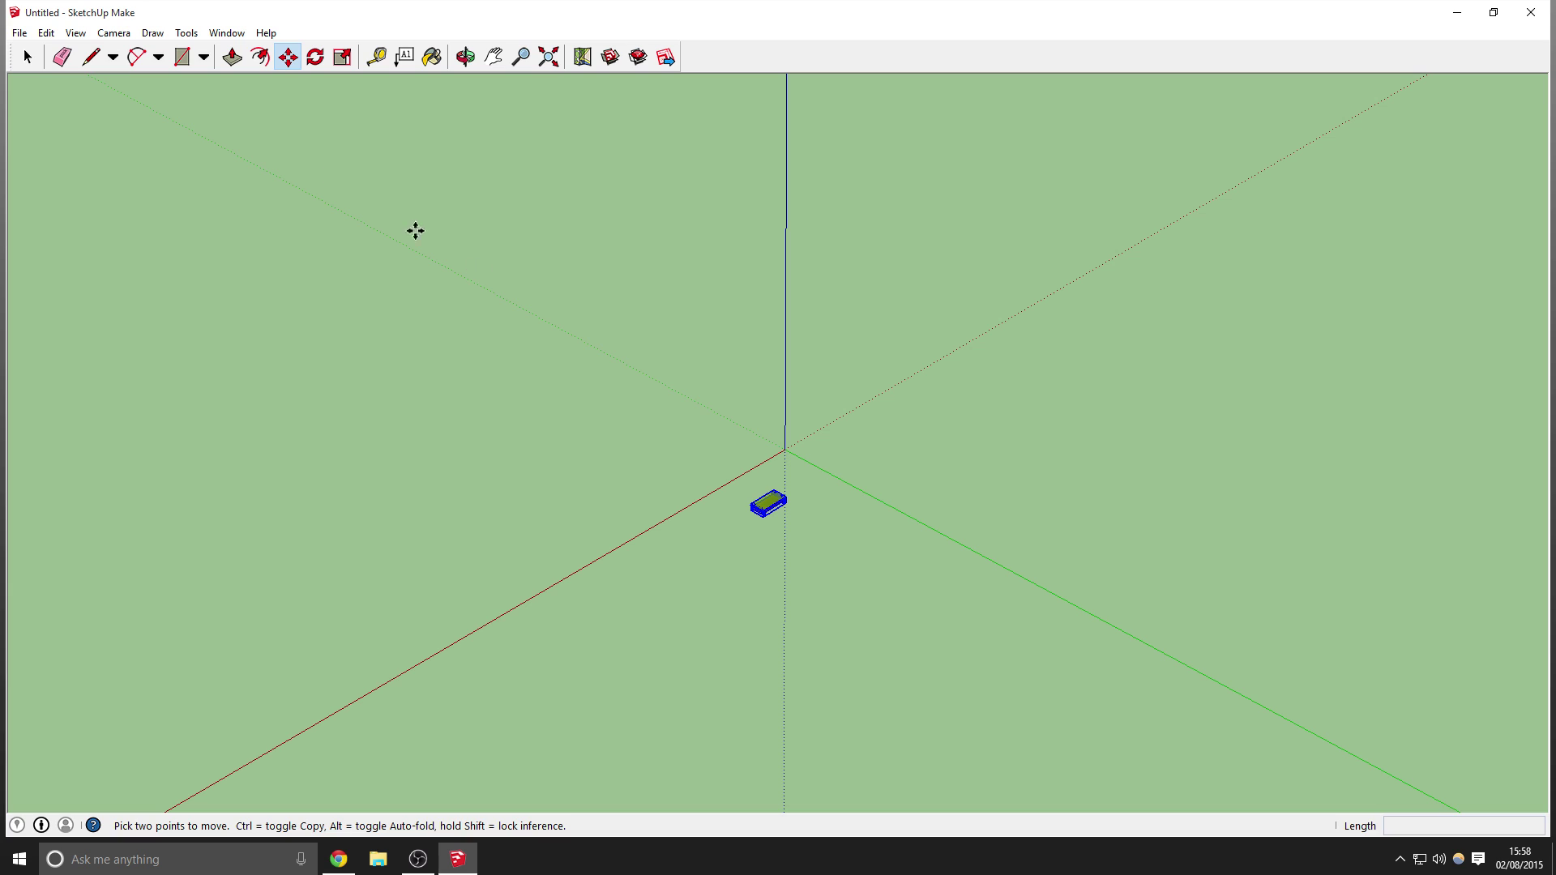
left_click(182, 56)
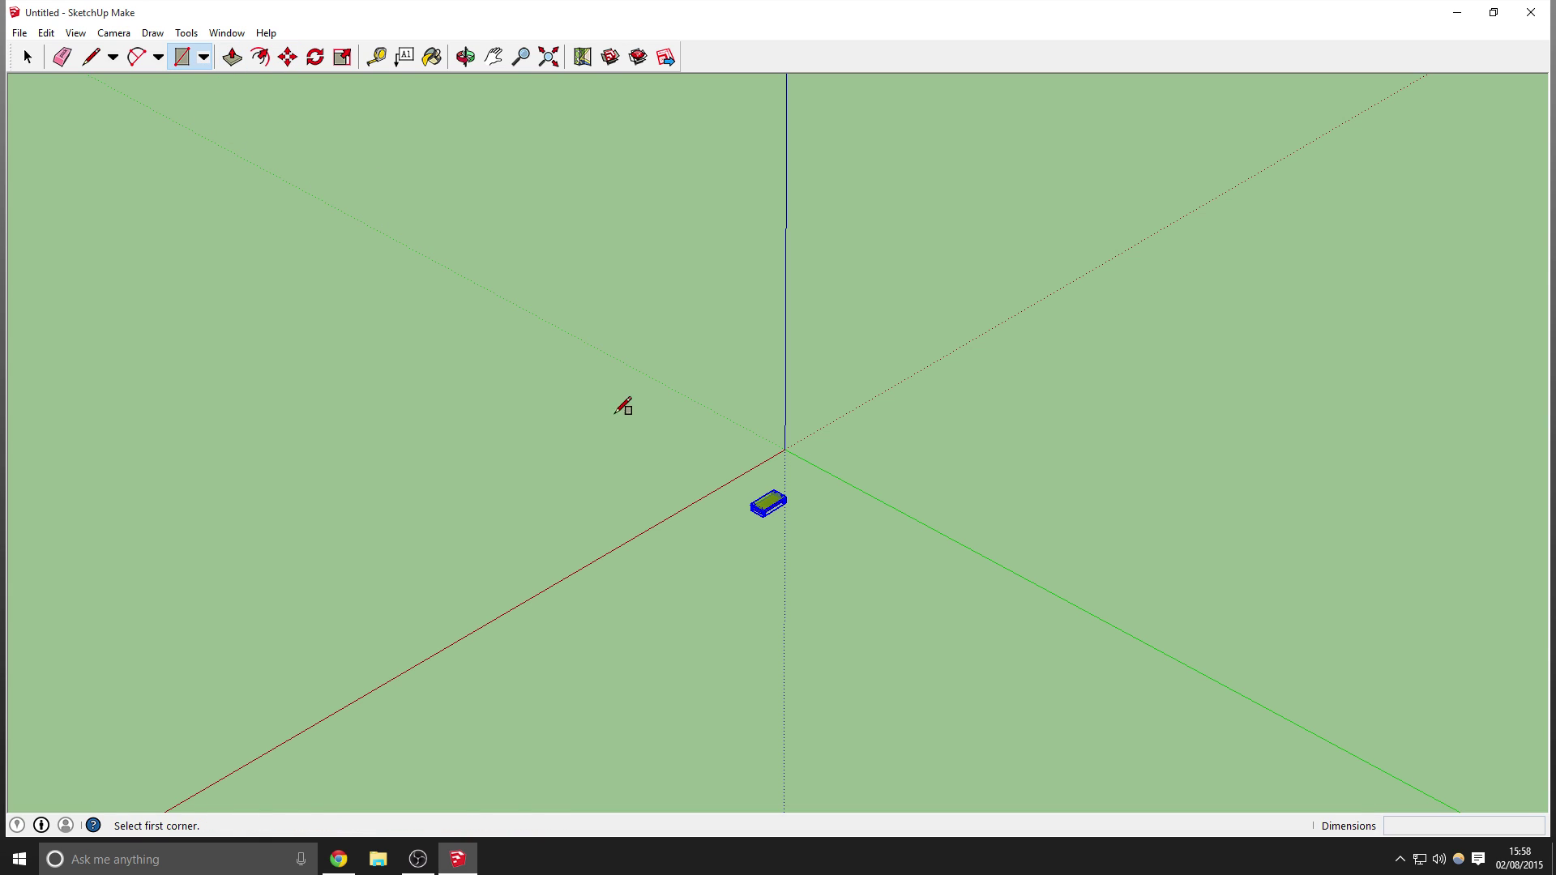
left_click(785, 449)
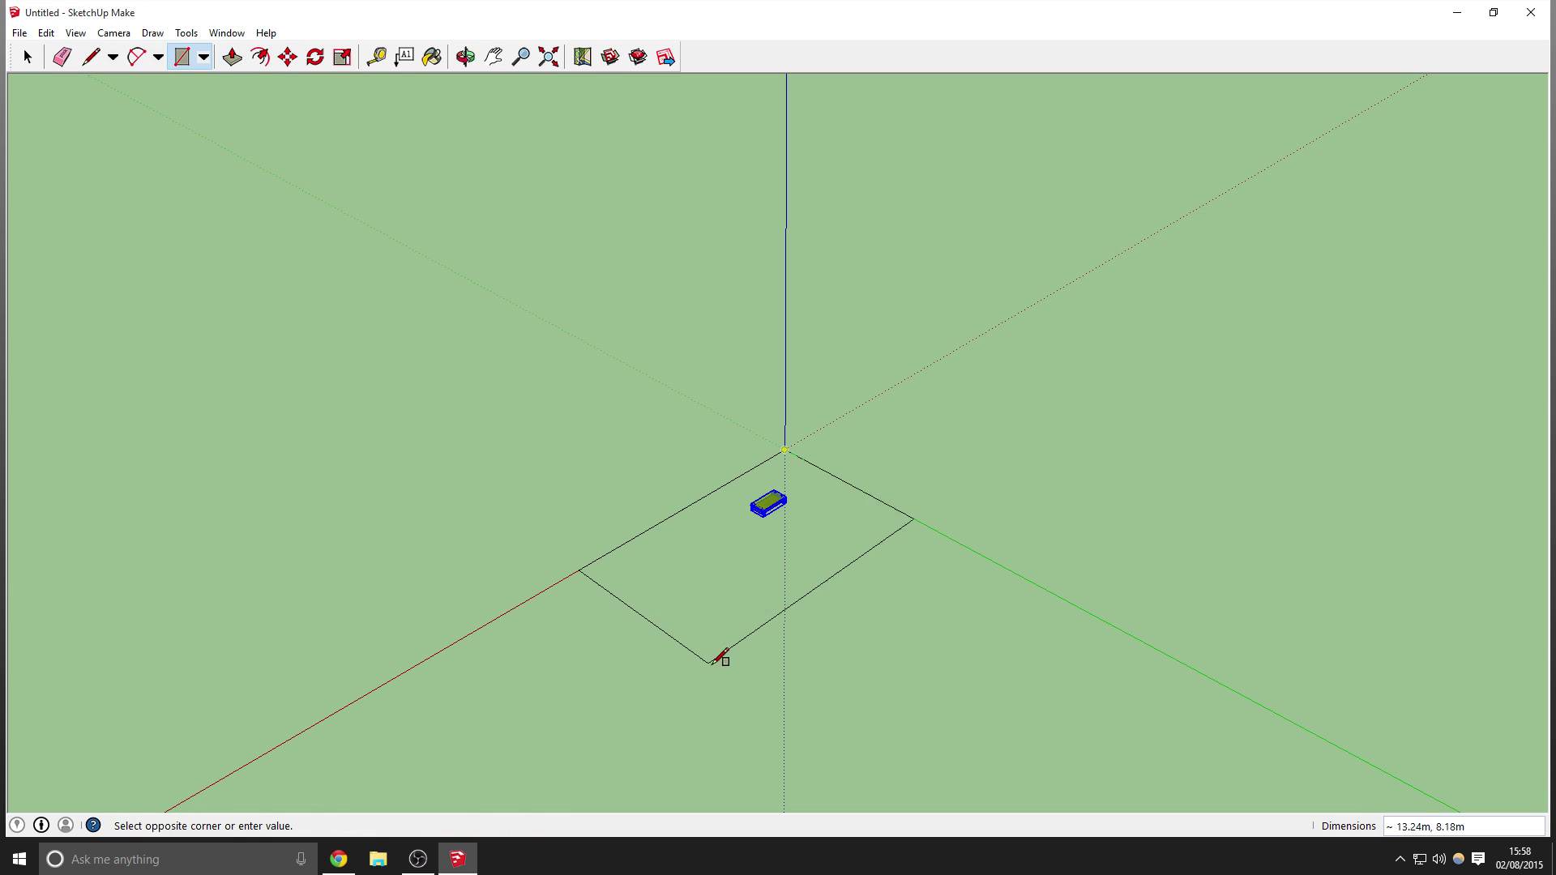
left_click(744, 679)
scroll(663, 467, "up", 2)
left_click(233, 57)
scroll(798, 546, "up", 1)
left_click(813, 573)
left_click(813, 581)
Move the coffee table so it sits on the floor slab
left_click(27, 57)
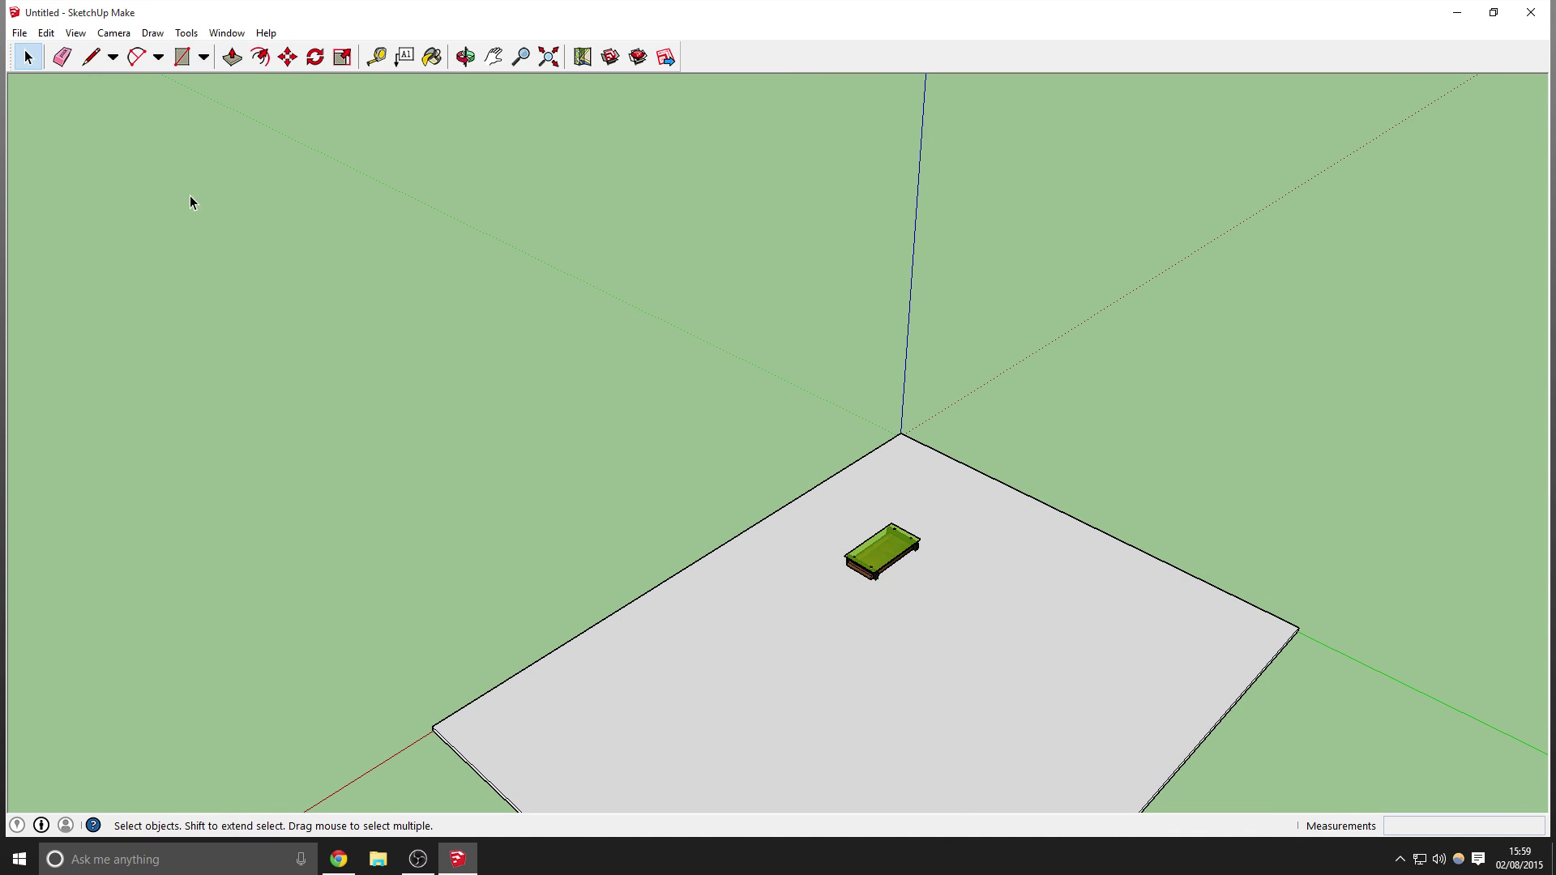
scroll(1018, 584, "up", 2)
scroll(1047, 553, "up", 2)
middle_click_drag(868, 445, 1033, 320)
left_click(288, 56)
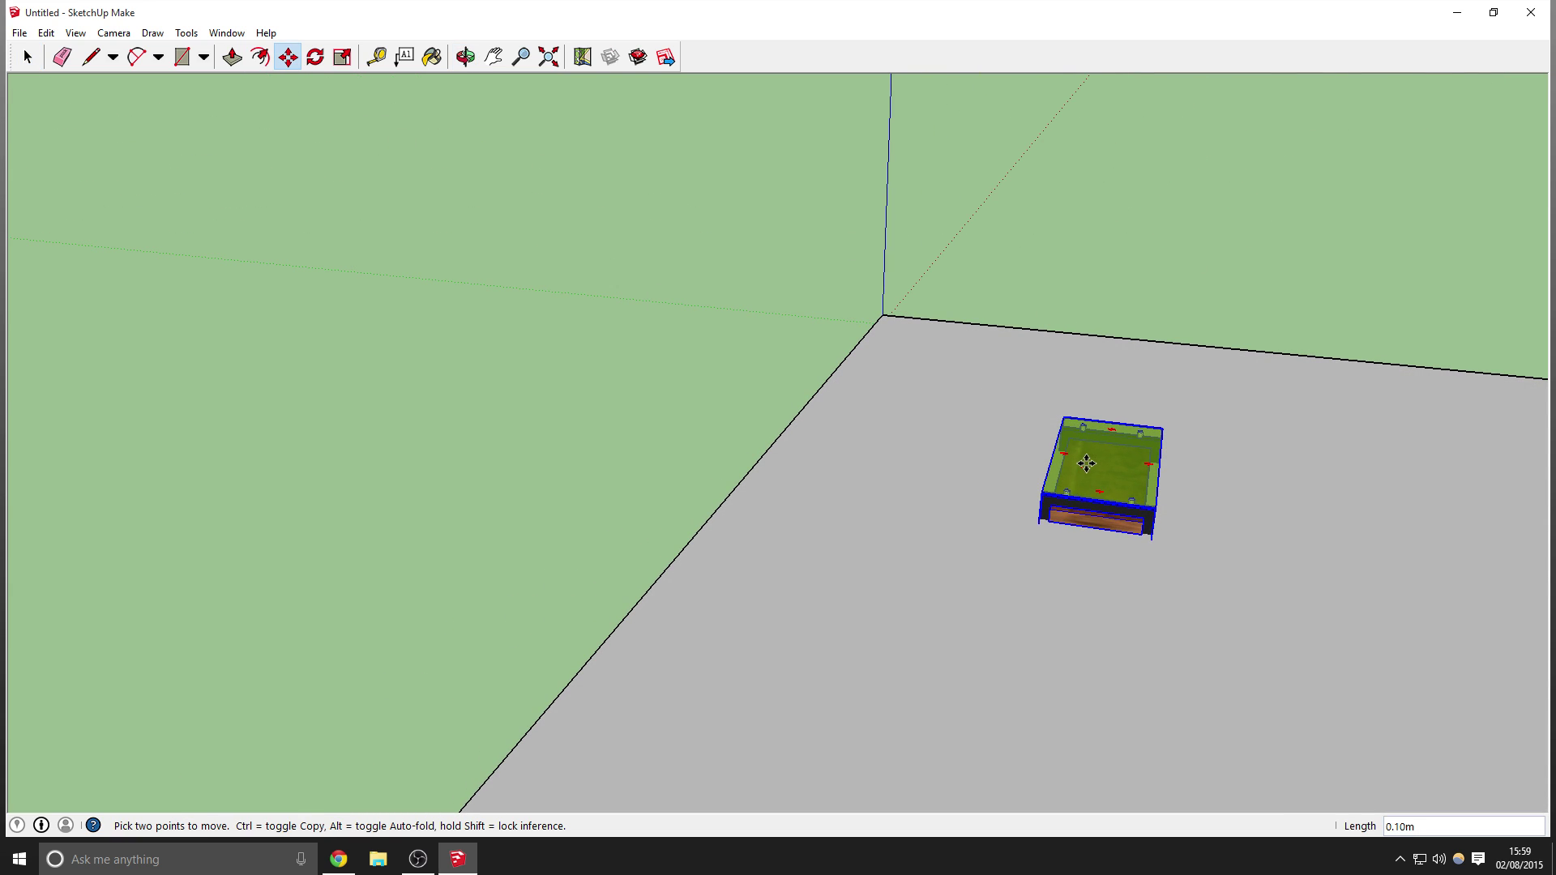
left_click(1081, 468)
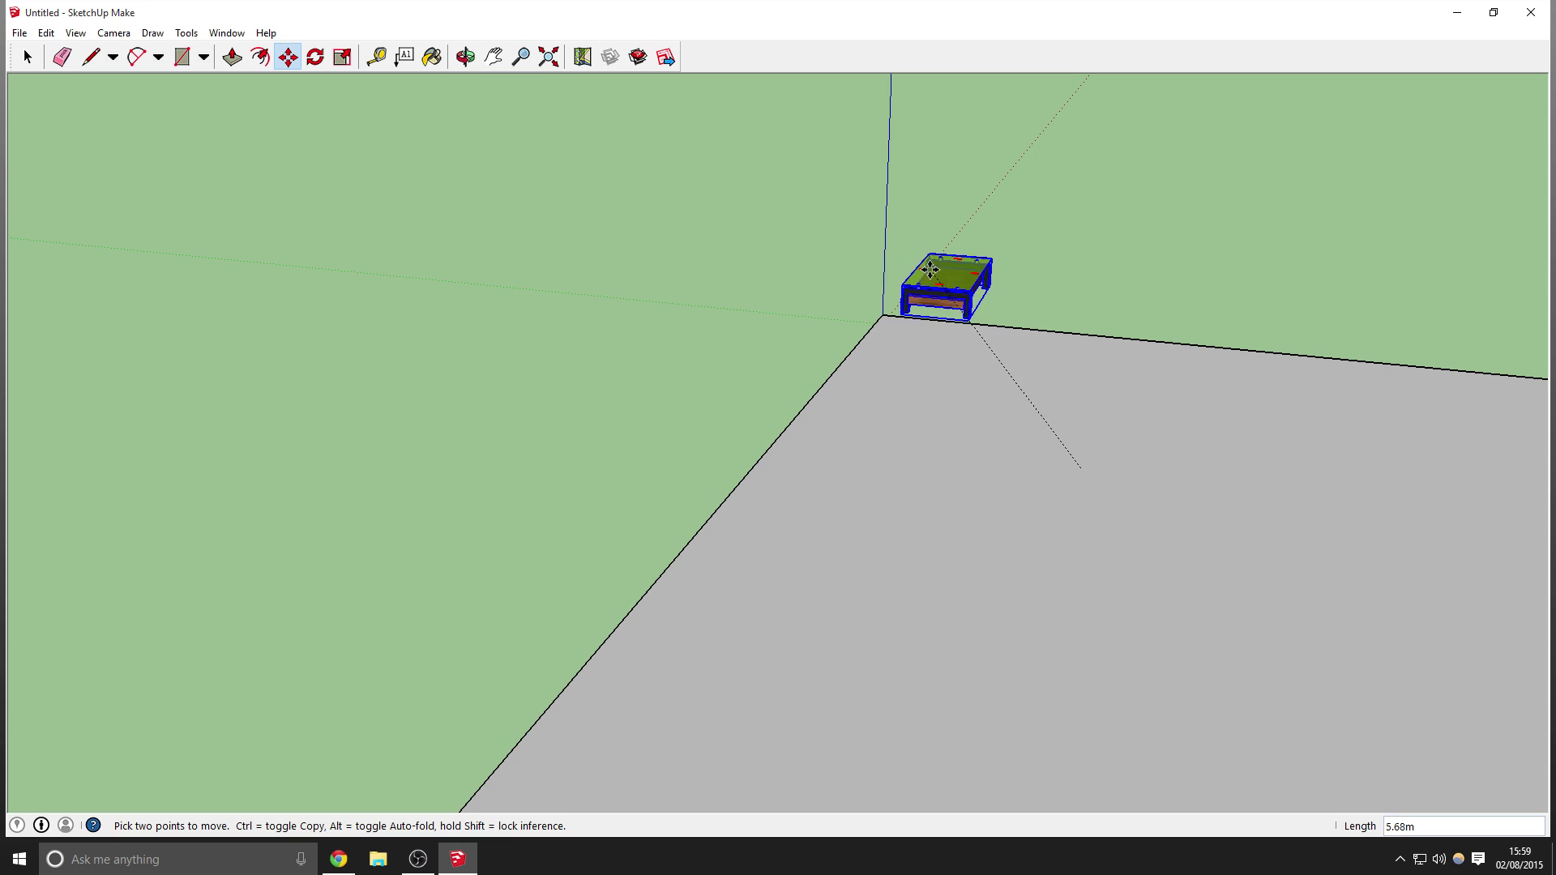
middle_click_drag(1080, 467, 1129, 367)
scroll(1129, 366, "up", 2)
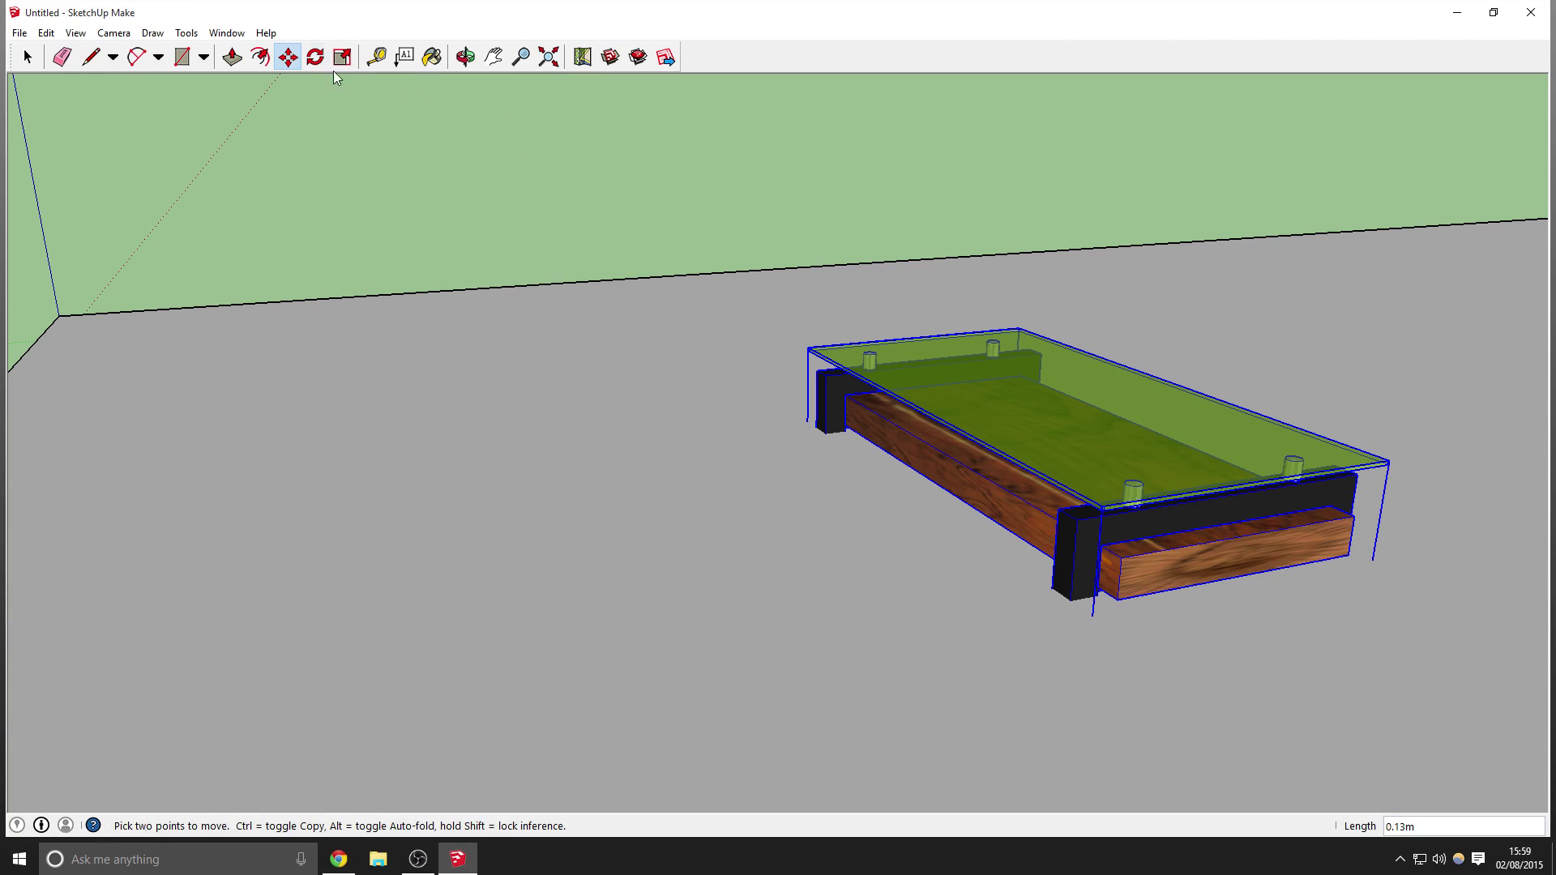
middle_click_drag(594, 289, 514, 270)
scroll(677, 528, "up", 5)
middle_click_drag(820, 455, 452, 427)
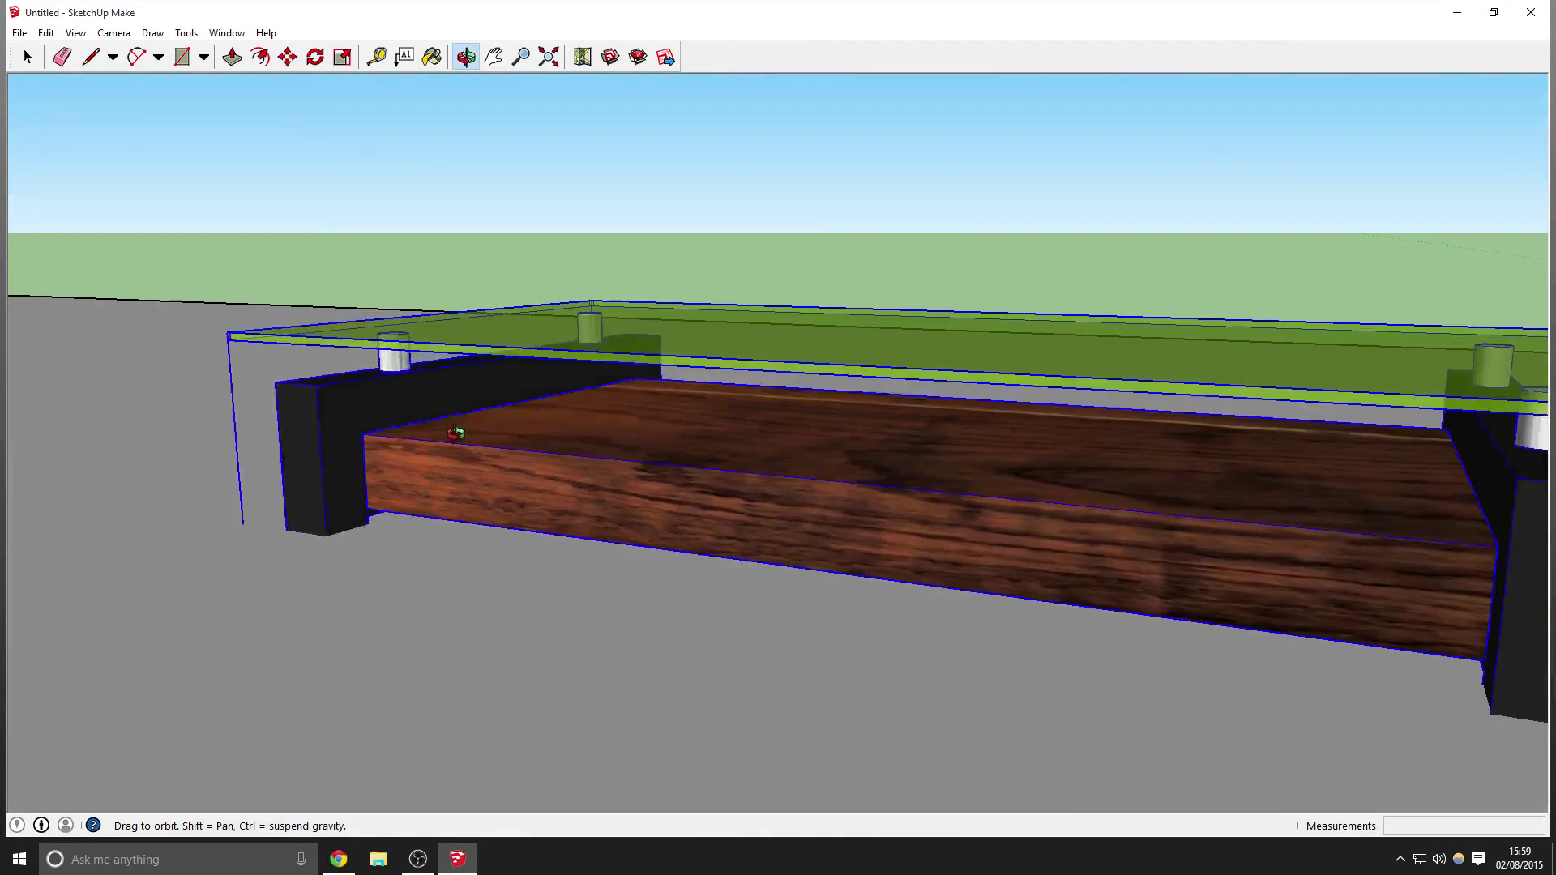
scroll(563, 563, "down", 3)
left_click(563, 563)
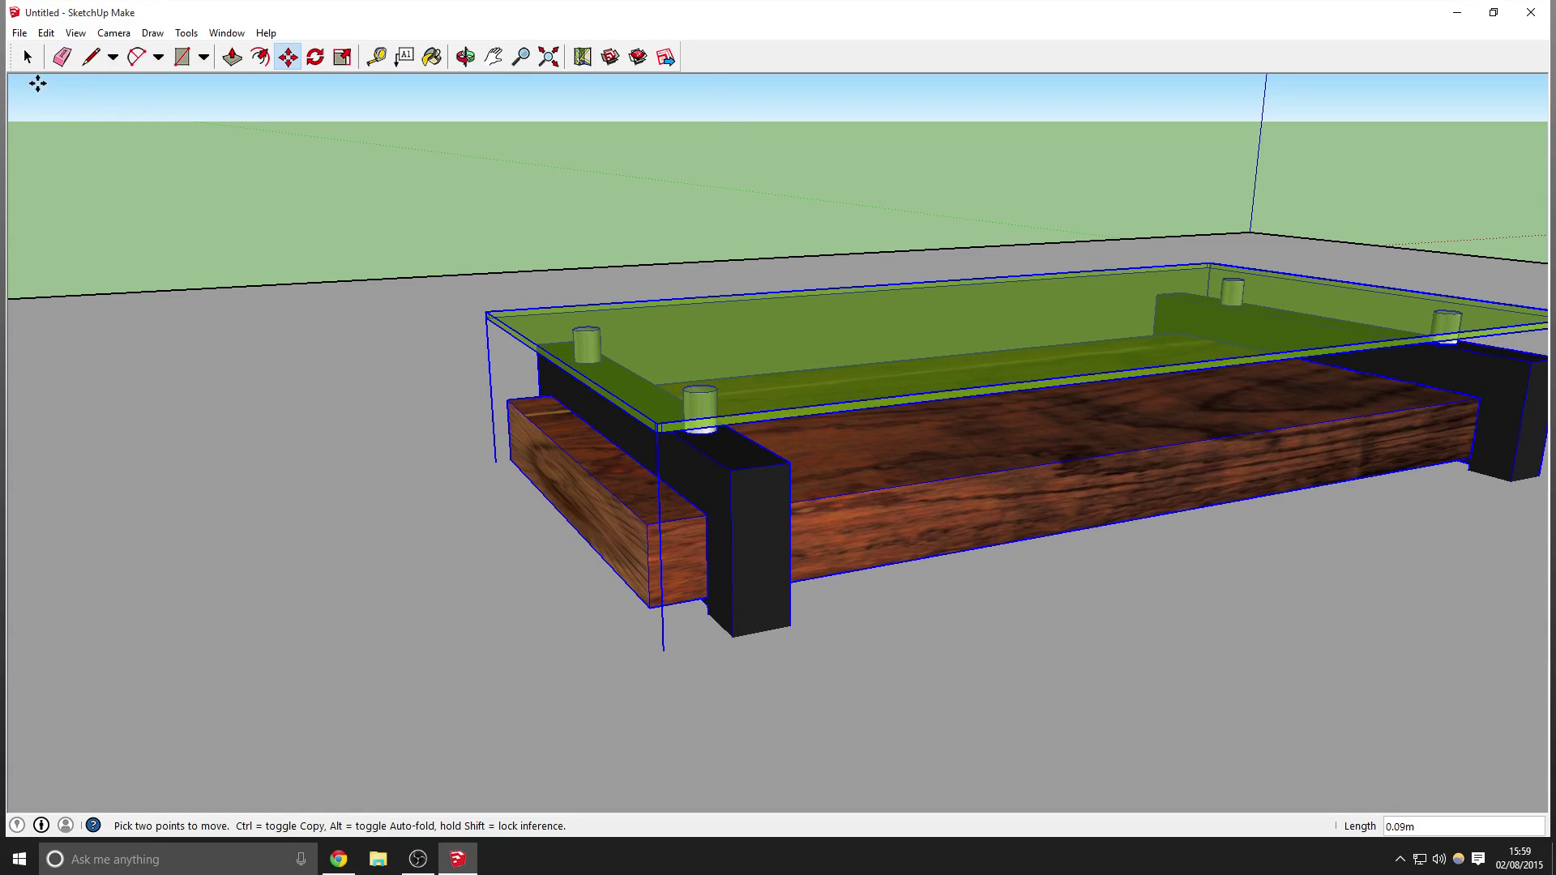
left_click(26, 61)
Push the floor surface down by 0.12m
left_click(233, 56)
mouse_move(567, 541)
left_mouse_down()
mouse_move(549, 546)
mouse_move(566, 606)
mouse_move(574, 561)
left_mouse_up()
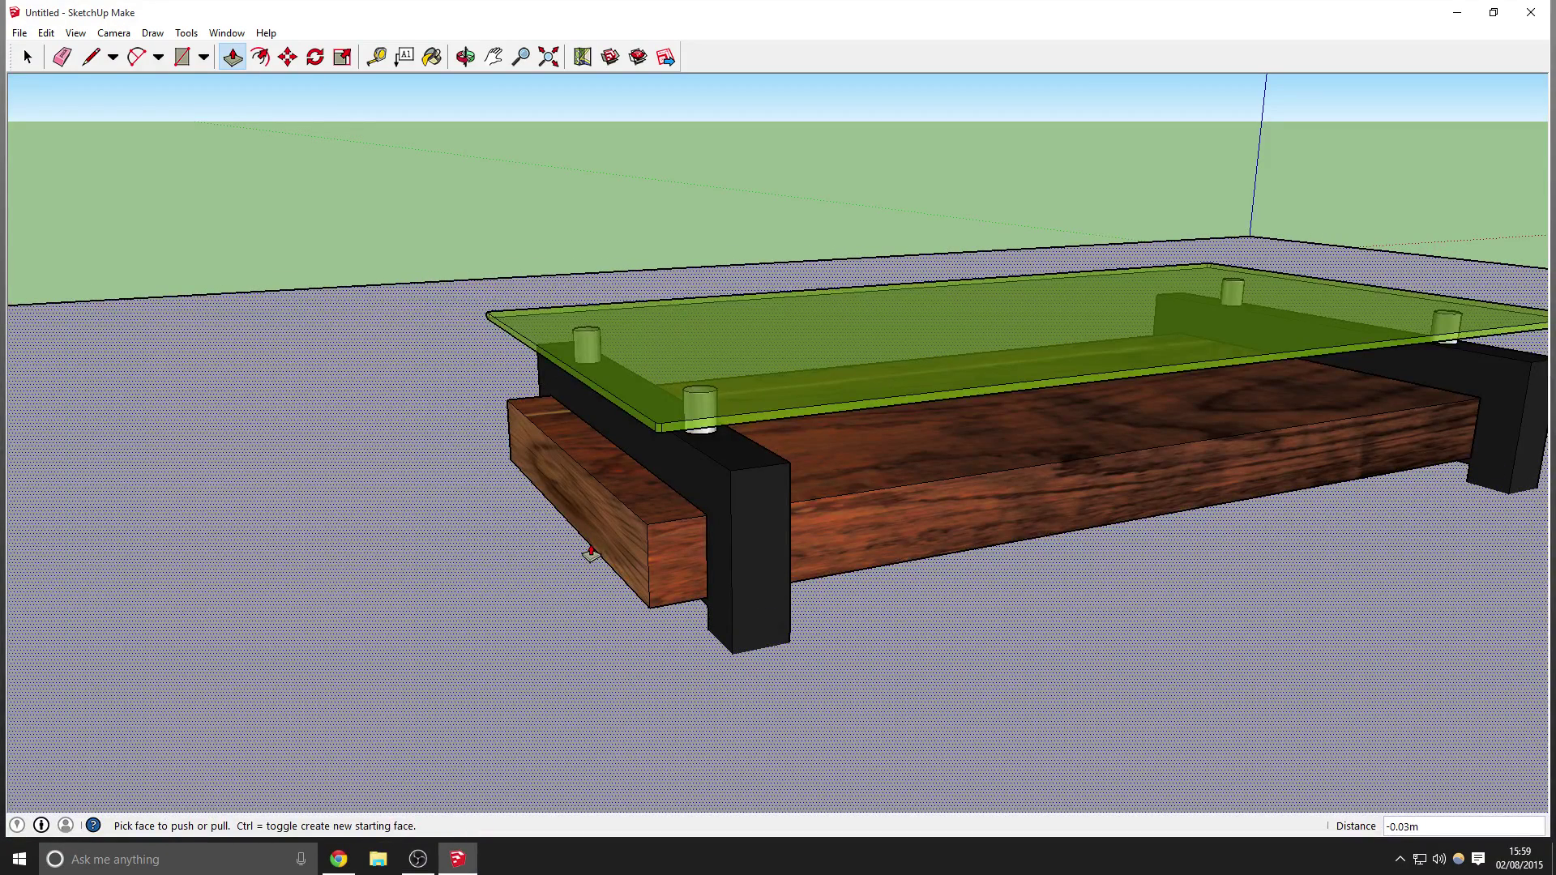
left_click(27, 57)
Scale the coffee table to 0.39 along red, 0.64 along green, and 2.17 along blue
left_click(713, 369)
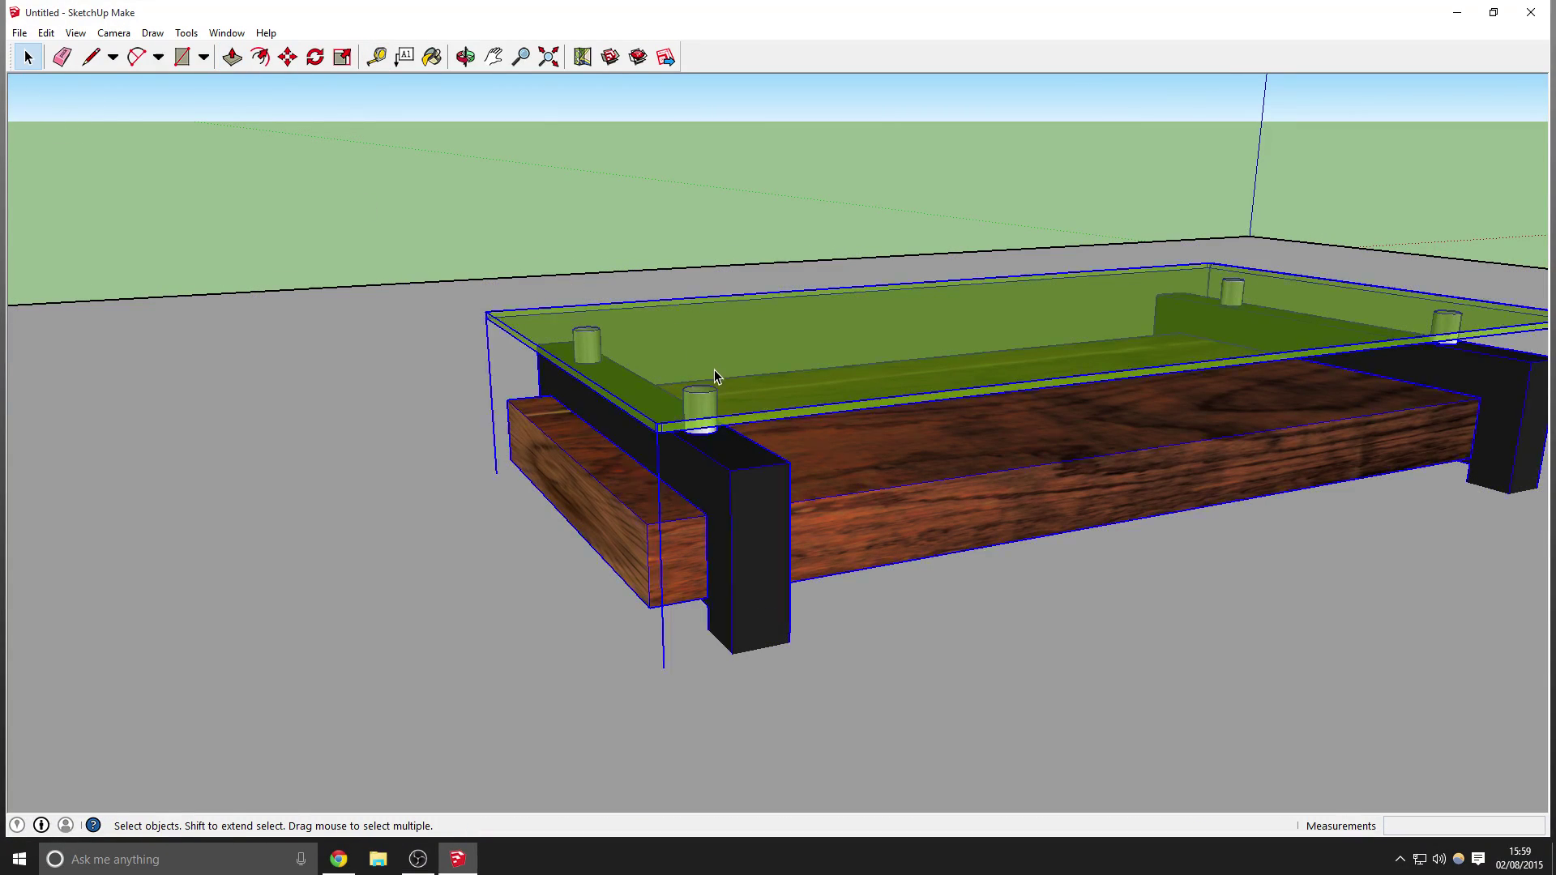
left_click(343, 57)
left_click_drag(559, 486, 1117, 450)
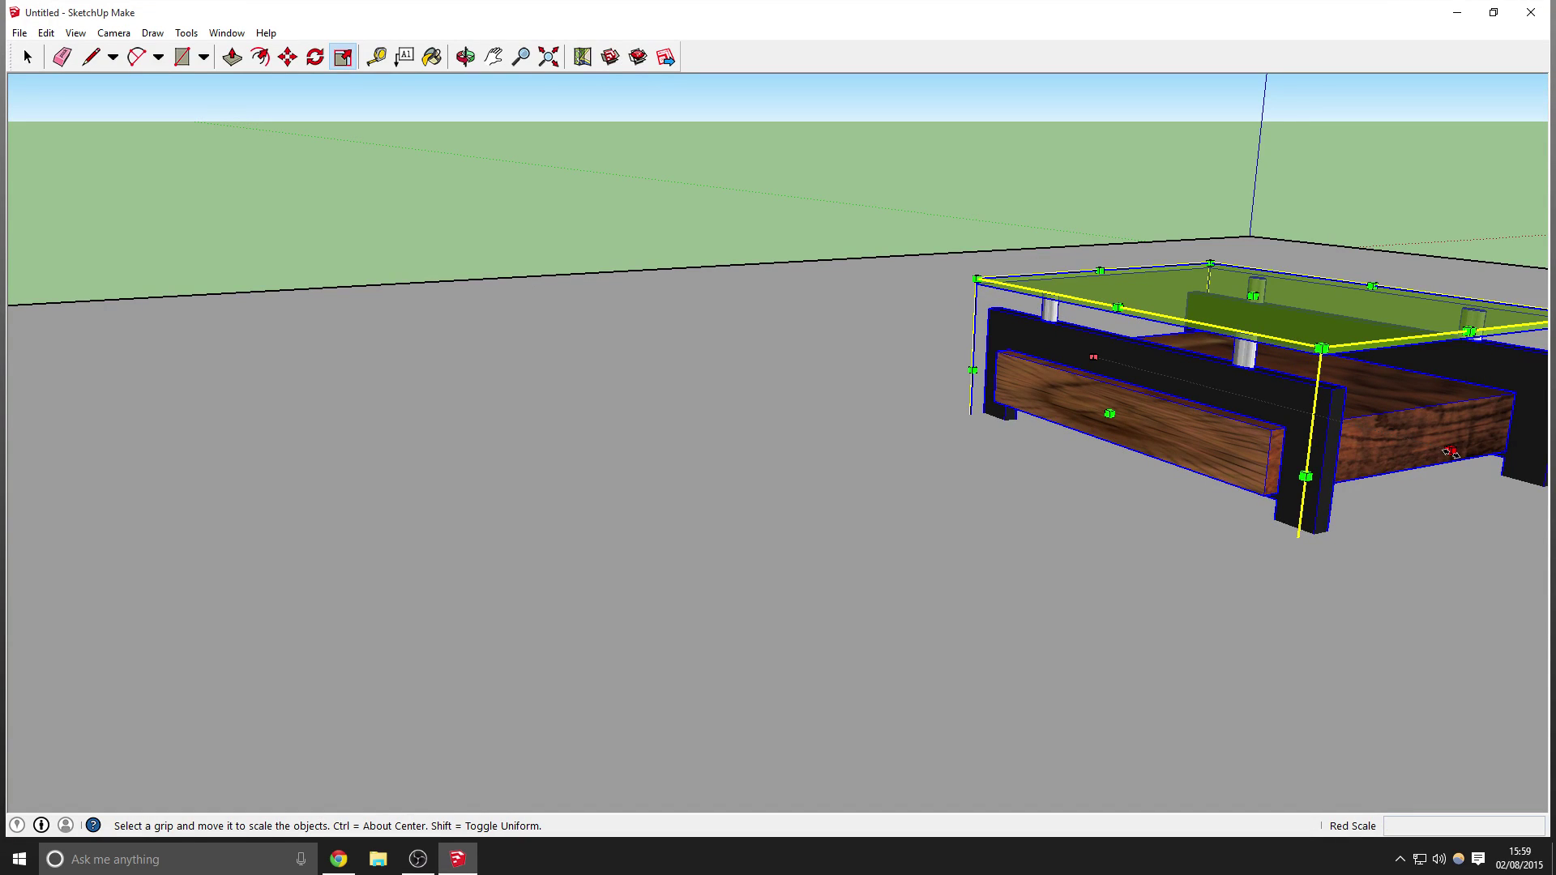
left_click_drag(1451, 450, 1308, 392)
left_click_drag(1194, 285, 1216, 63)
middle_click_drag(1216, 63, 1213, 230)
left_click_drag(1213, 230, 1171, 250)
middle_click_drag(1171, 249, 651, 355)
scroll(658, 342, "down", 3)
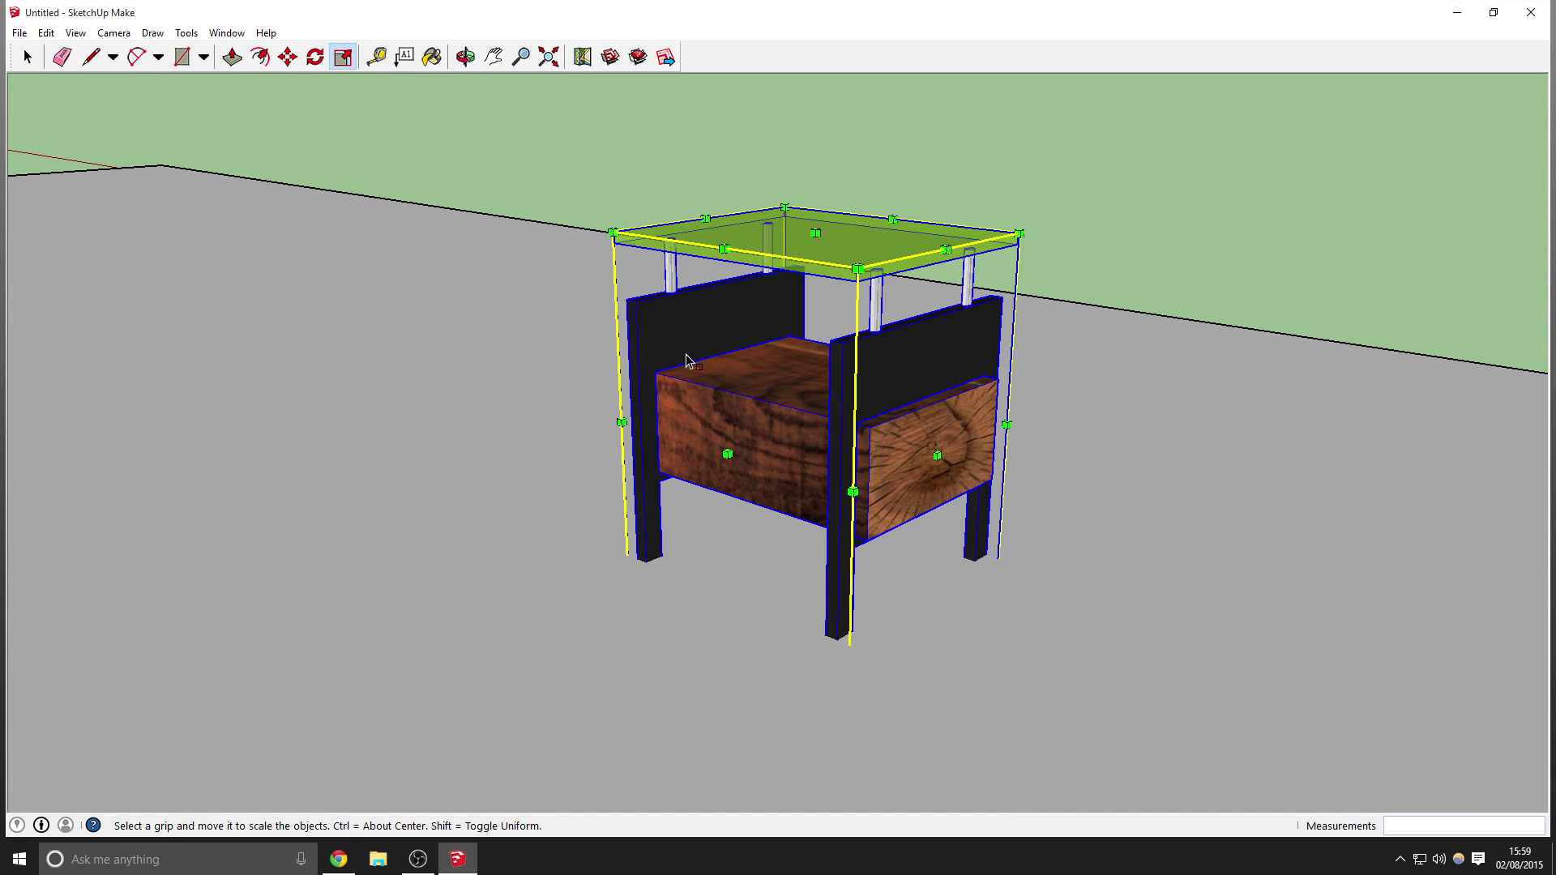
scroll(740, 415, "up", 7)
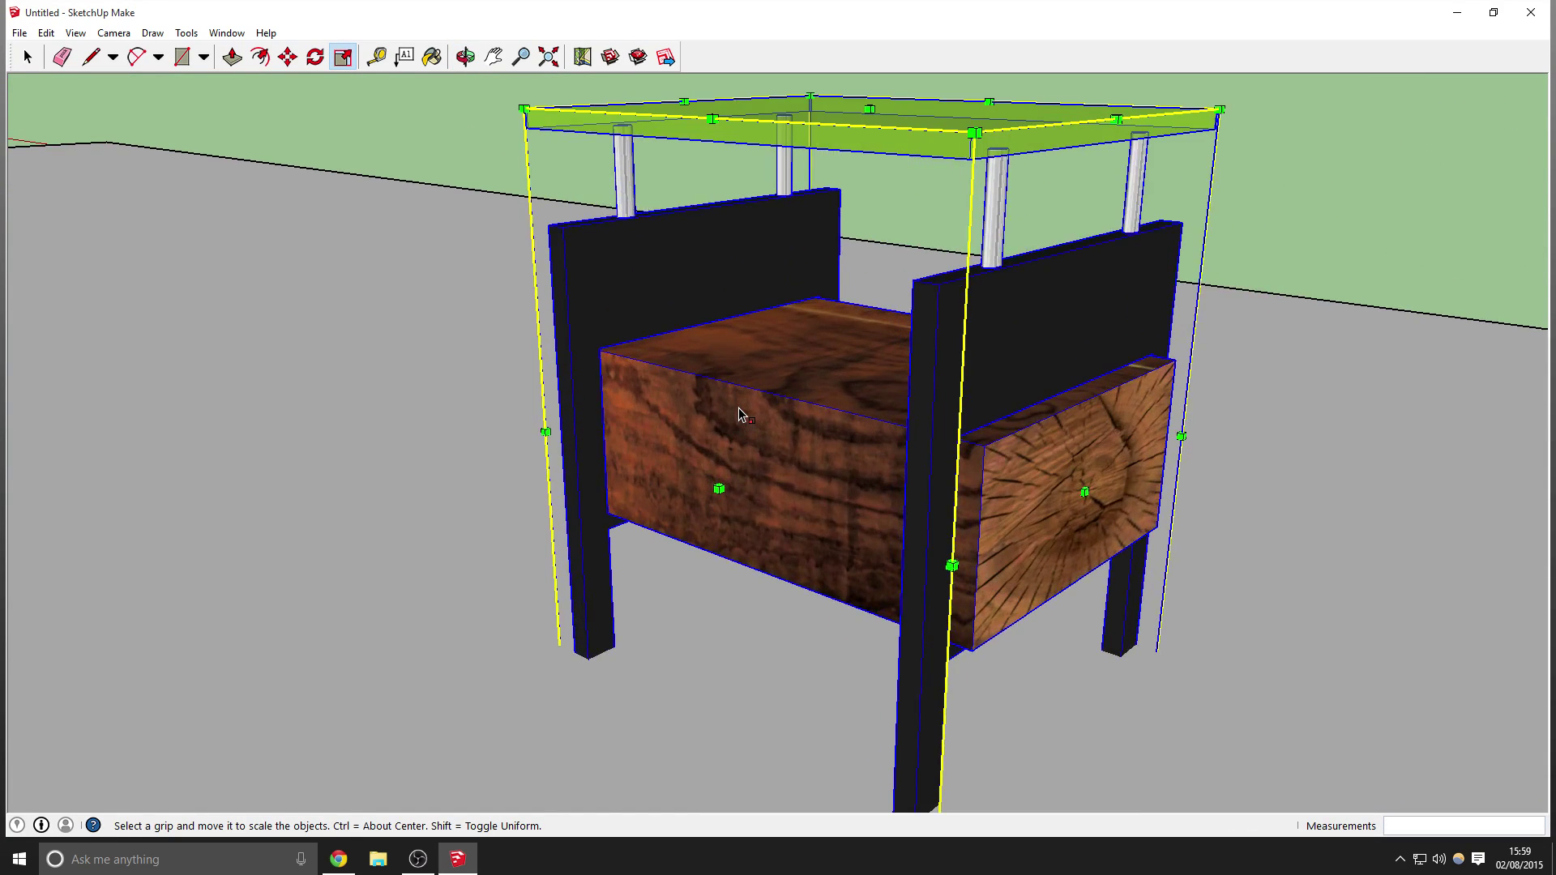
scroll(729, 454, "down", 5)
scroll(937, 400, "up", 3)
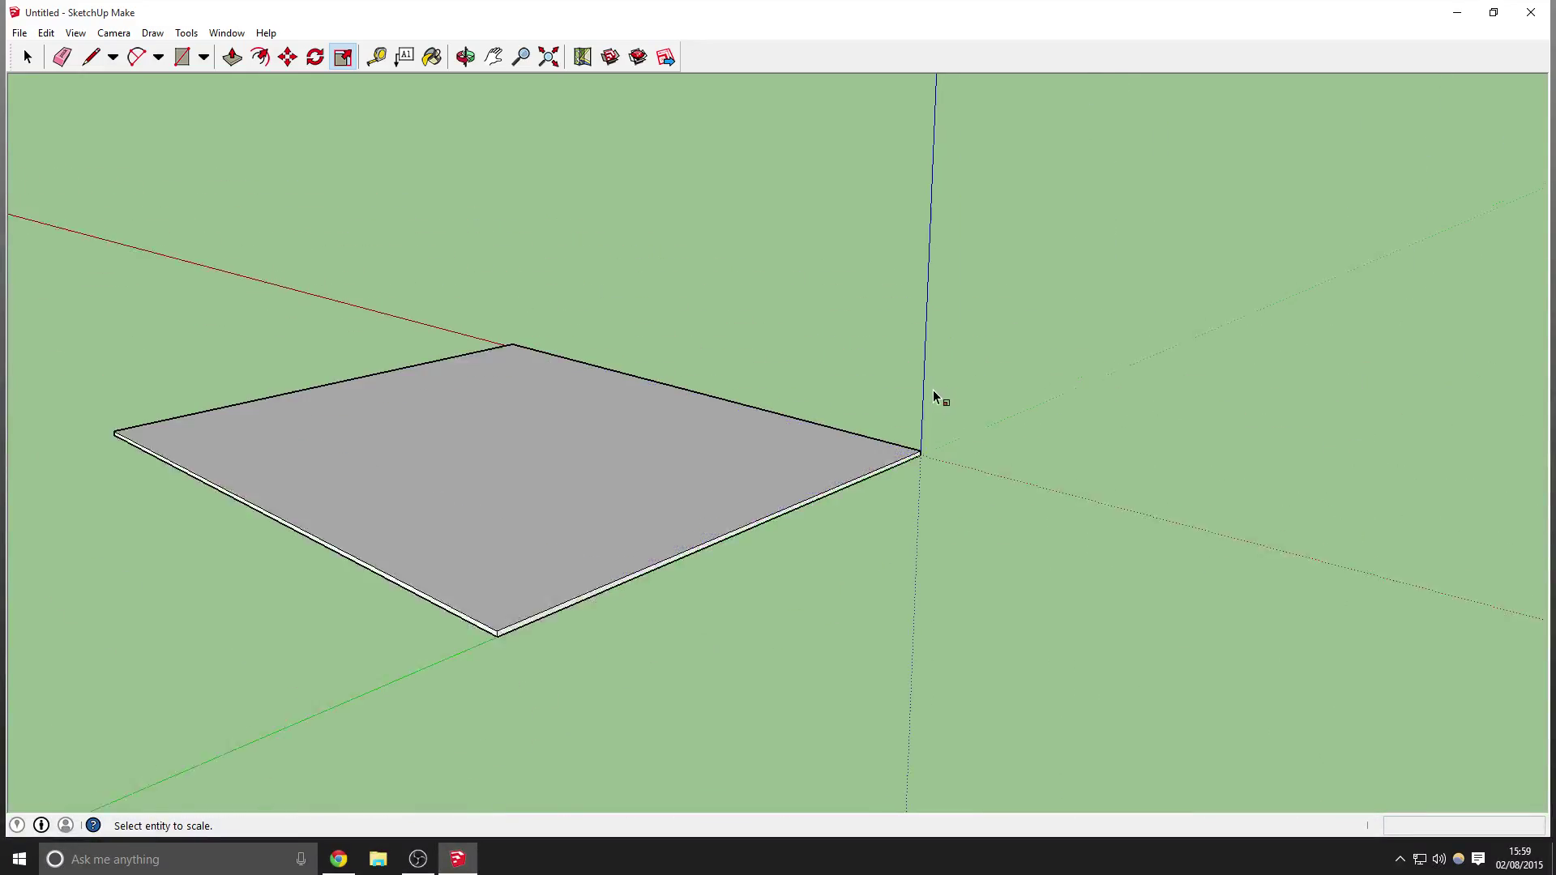
Erase the grey floor face, its slab edges and the stray marks on the ground and green axis
middle_click_drag(806, 413, 660, 236)
left_click(61, 57)
left_click(427, 459)
mouse_move(861, 511)
left_mouse_down()
mouse_move(875, 422)
mouse_move(973, 251)
left_mouse_up()
left_click(624, 578)
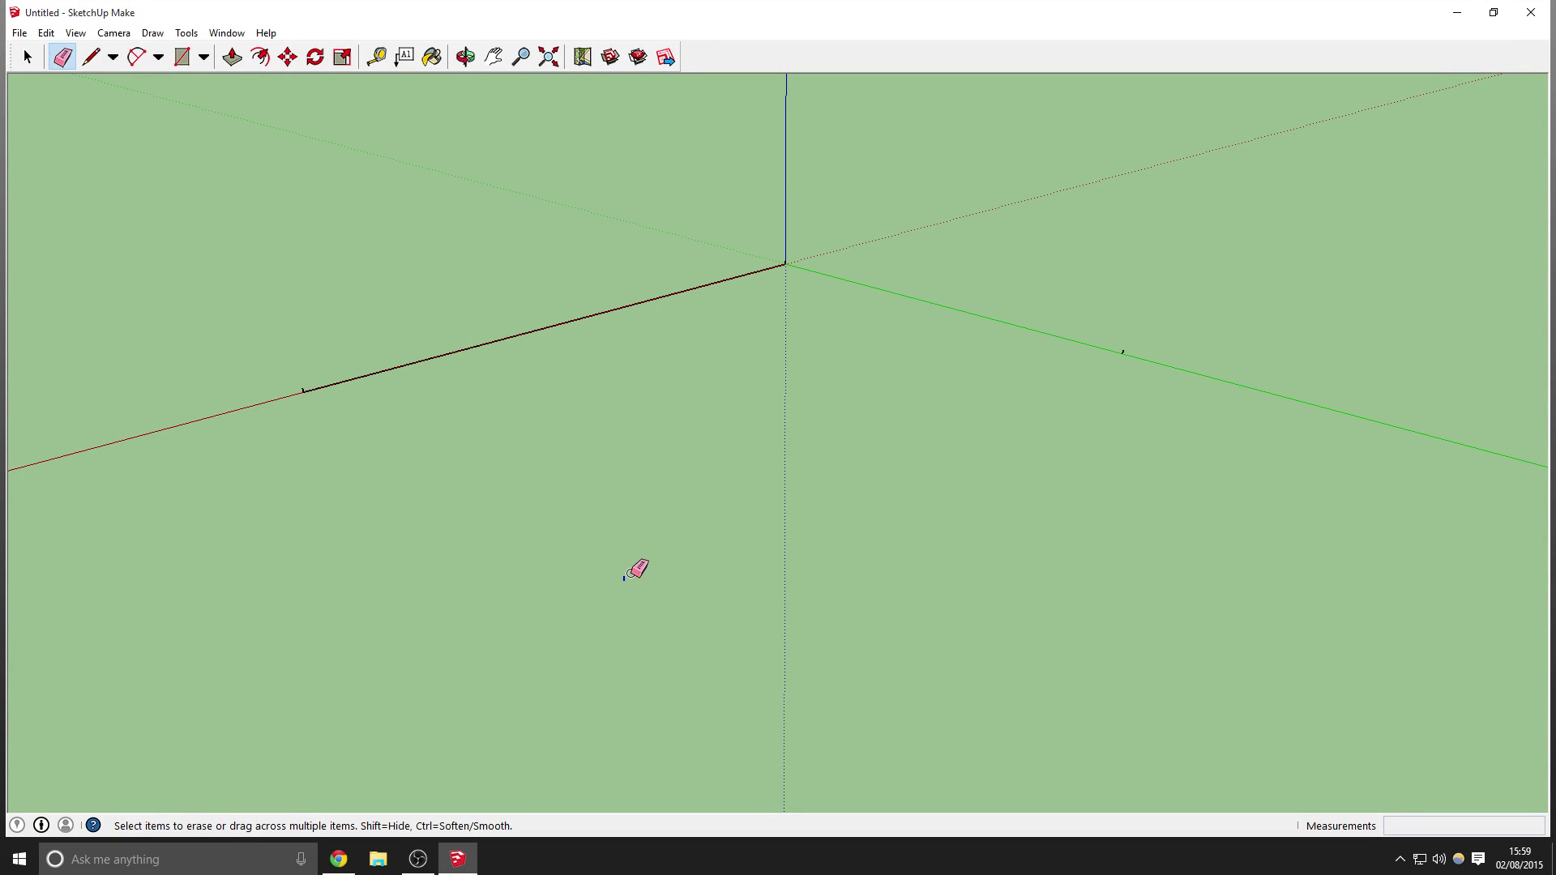
left_click_drag(494, 476, 300, 395)
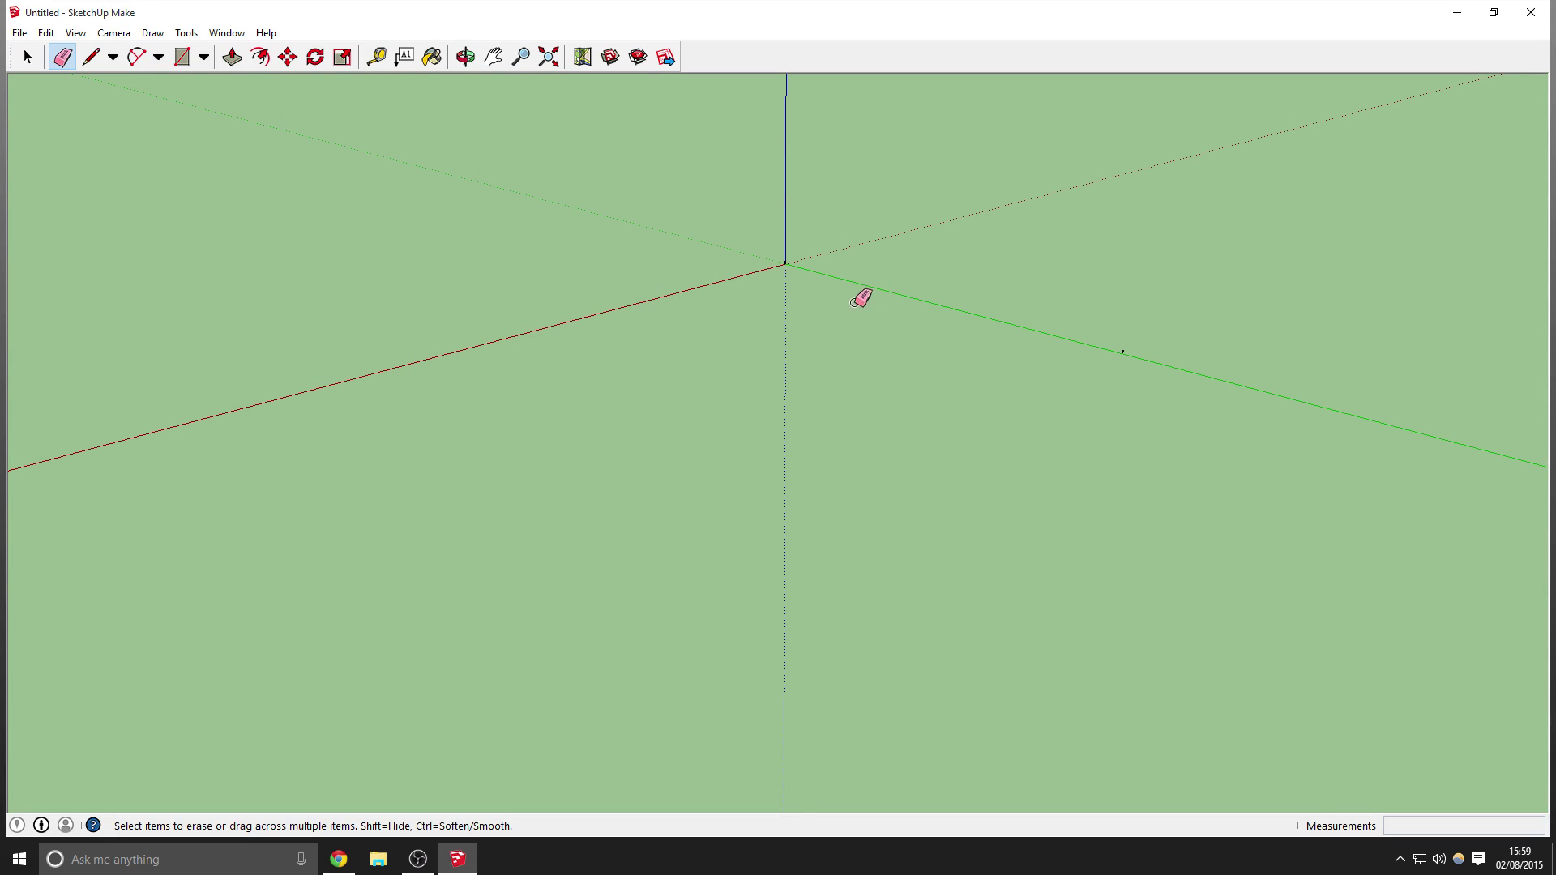
left_click(1125, 354)
left_click(186, 33)
mouse_move(227, 32)
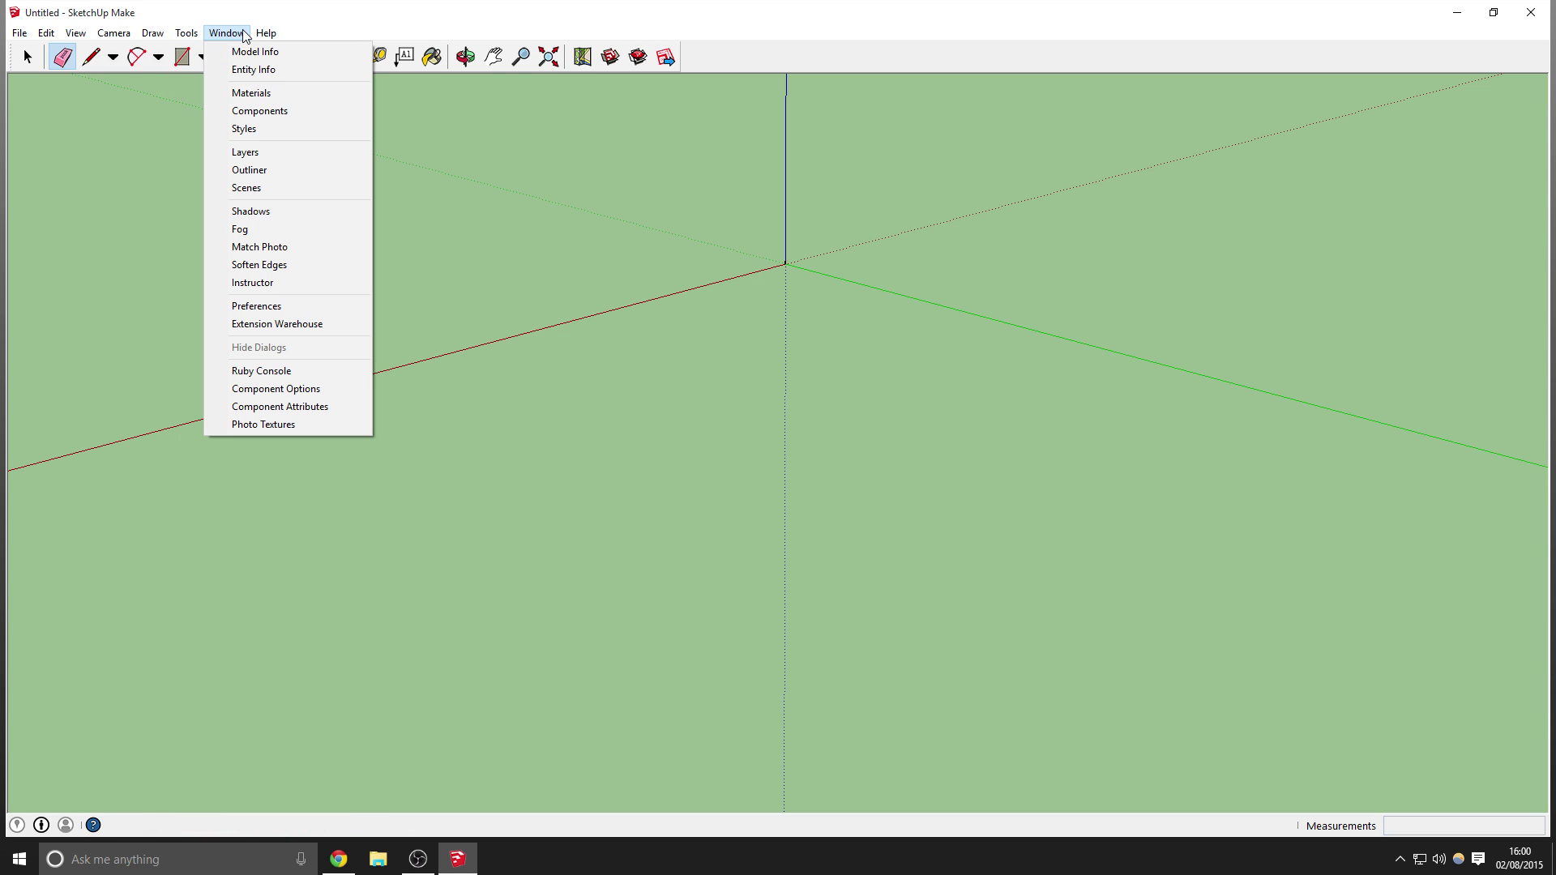
Set the Back color in the style's Face settings to crimson and close Styles
left_click(236, 129)
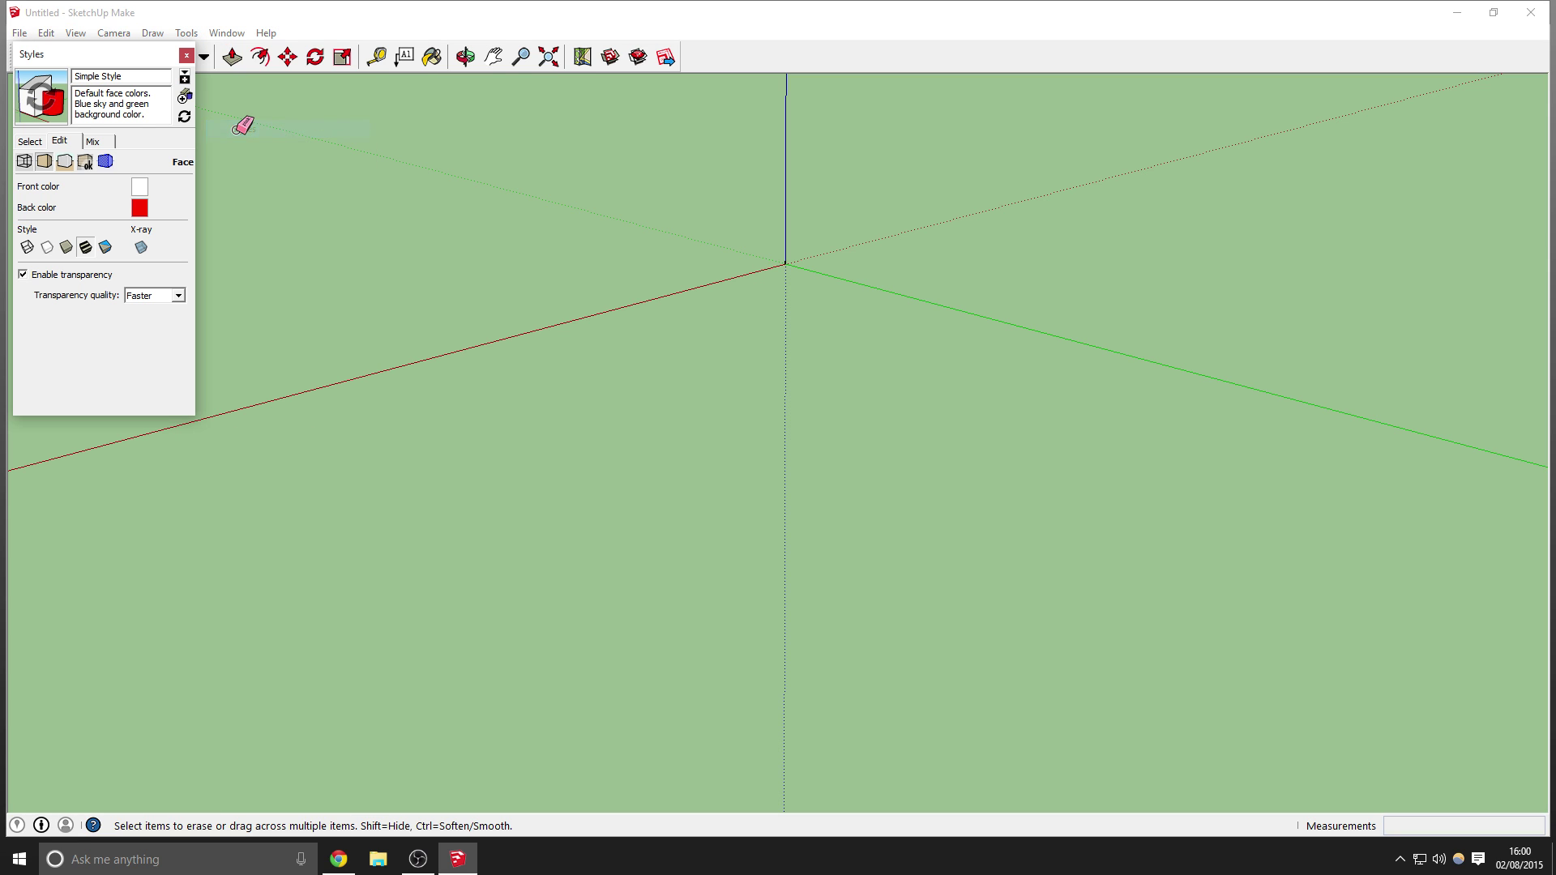
left_click(138, 206)
mouse_move(570, 245)
left_mouse_down()
mouse_move(696, 242)
mouse_move(613, 203)
left_mouse_up()
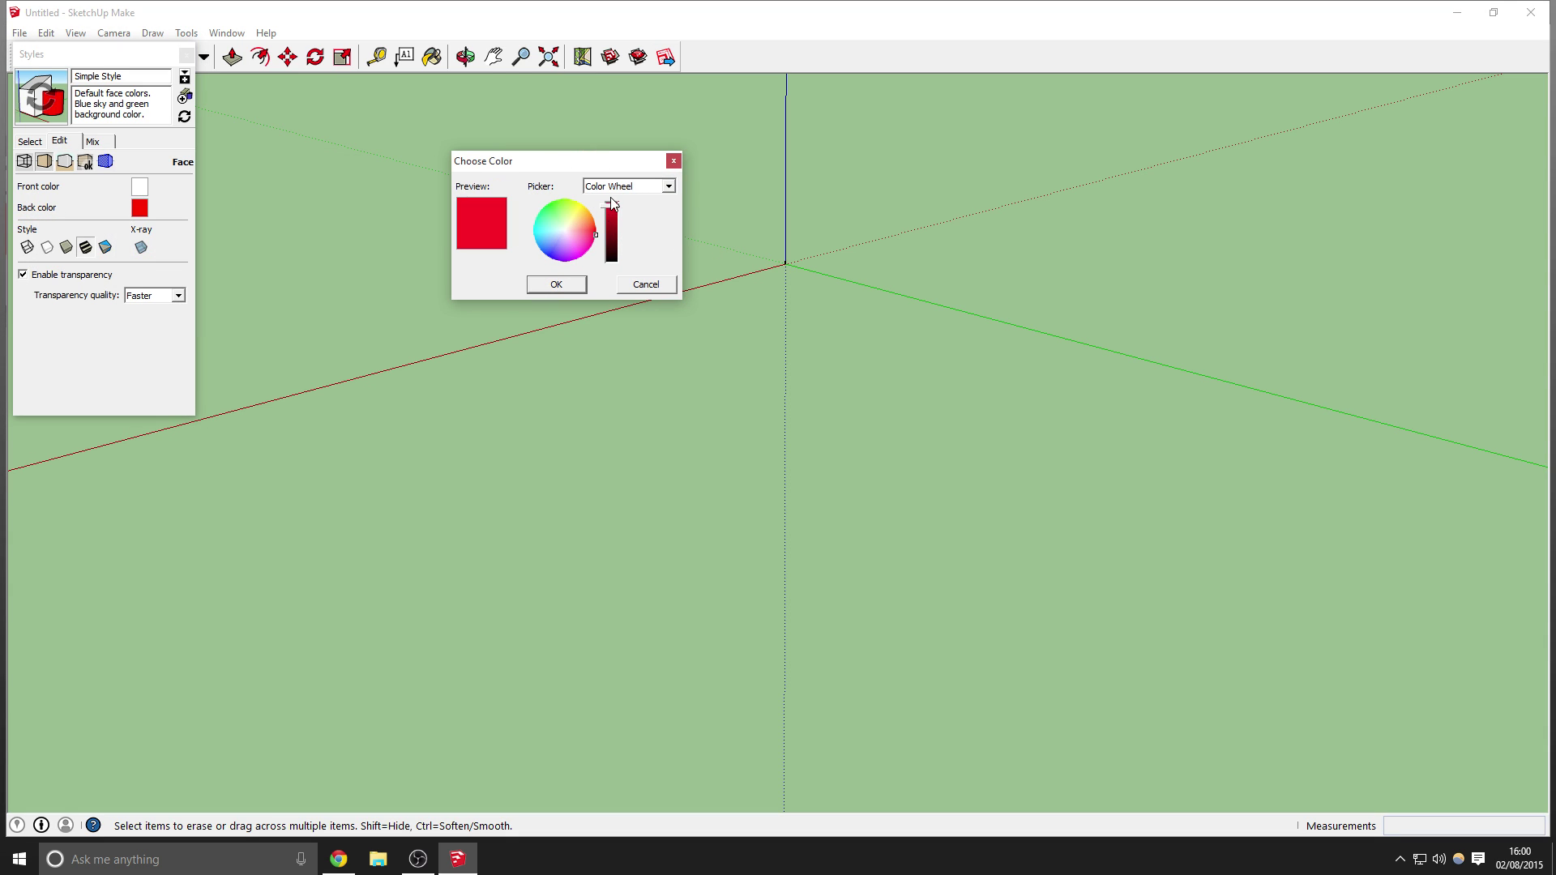
left_click(556, 284)
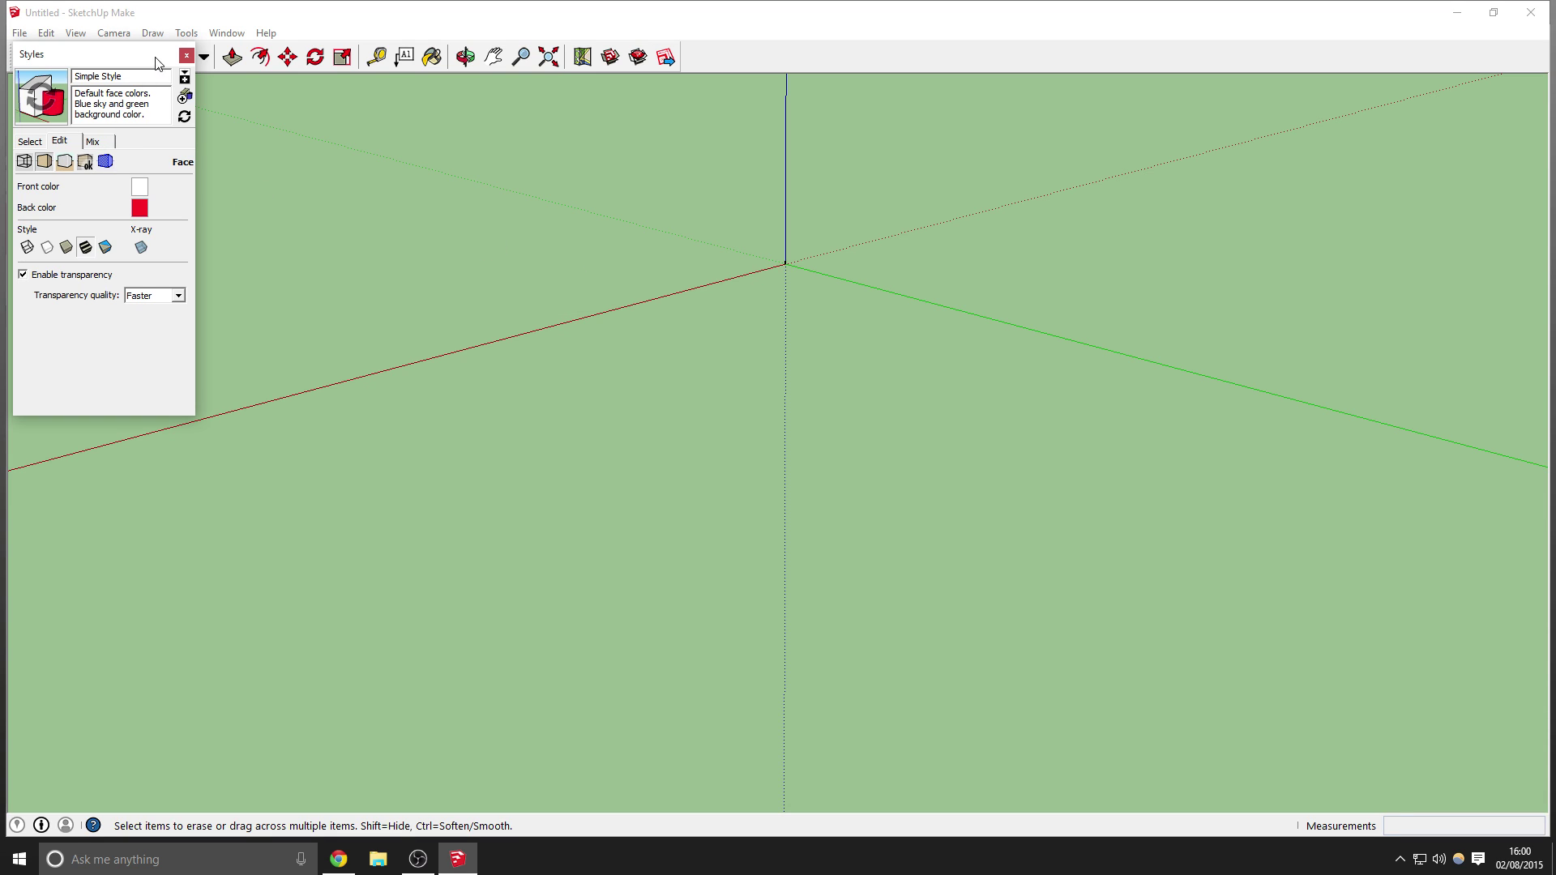
left_click(186, 55)
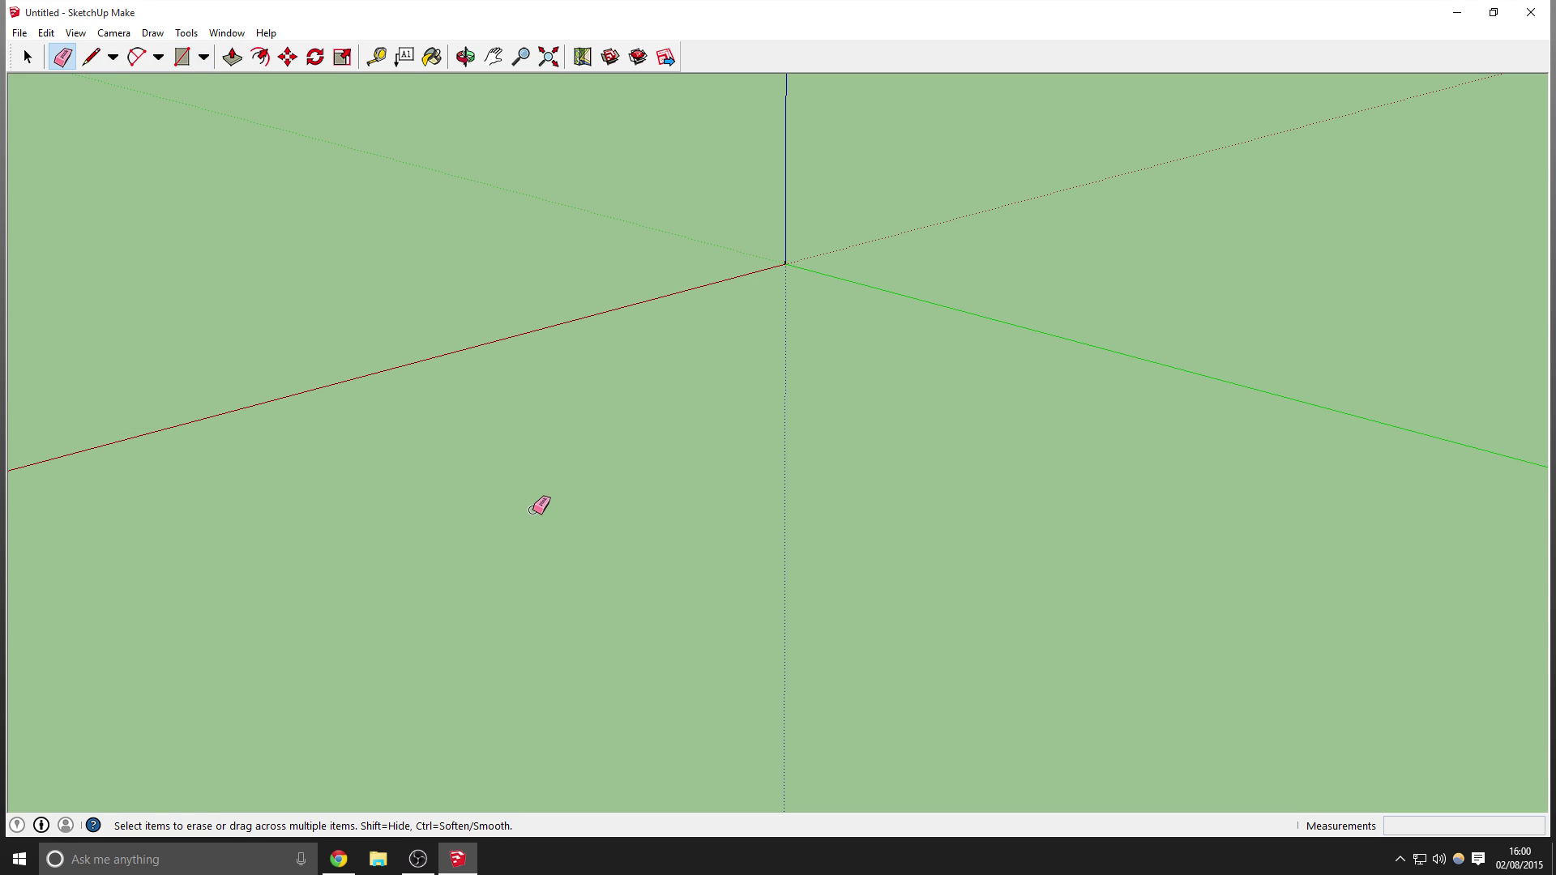